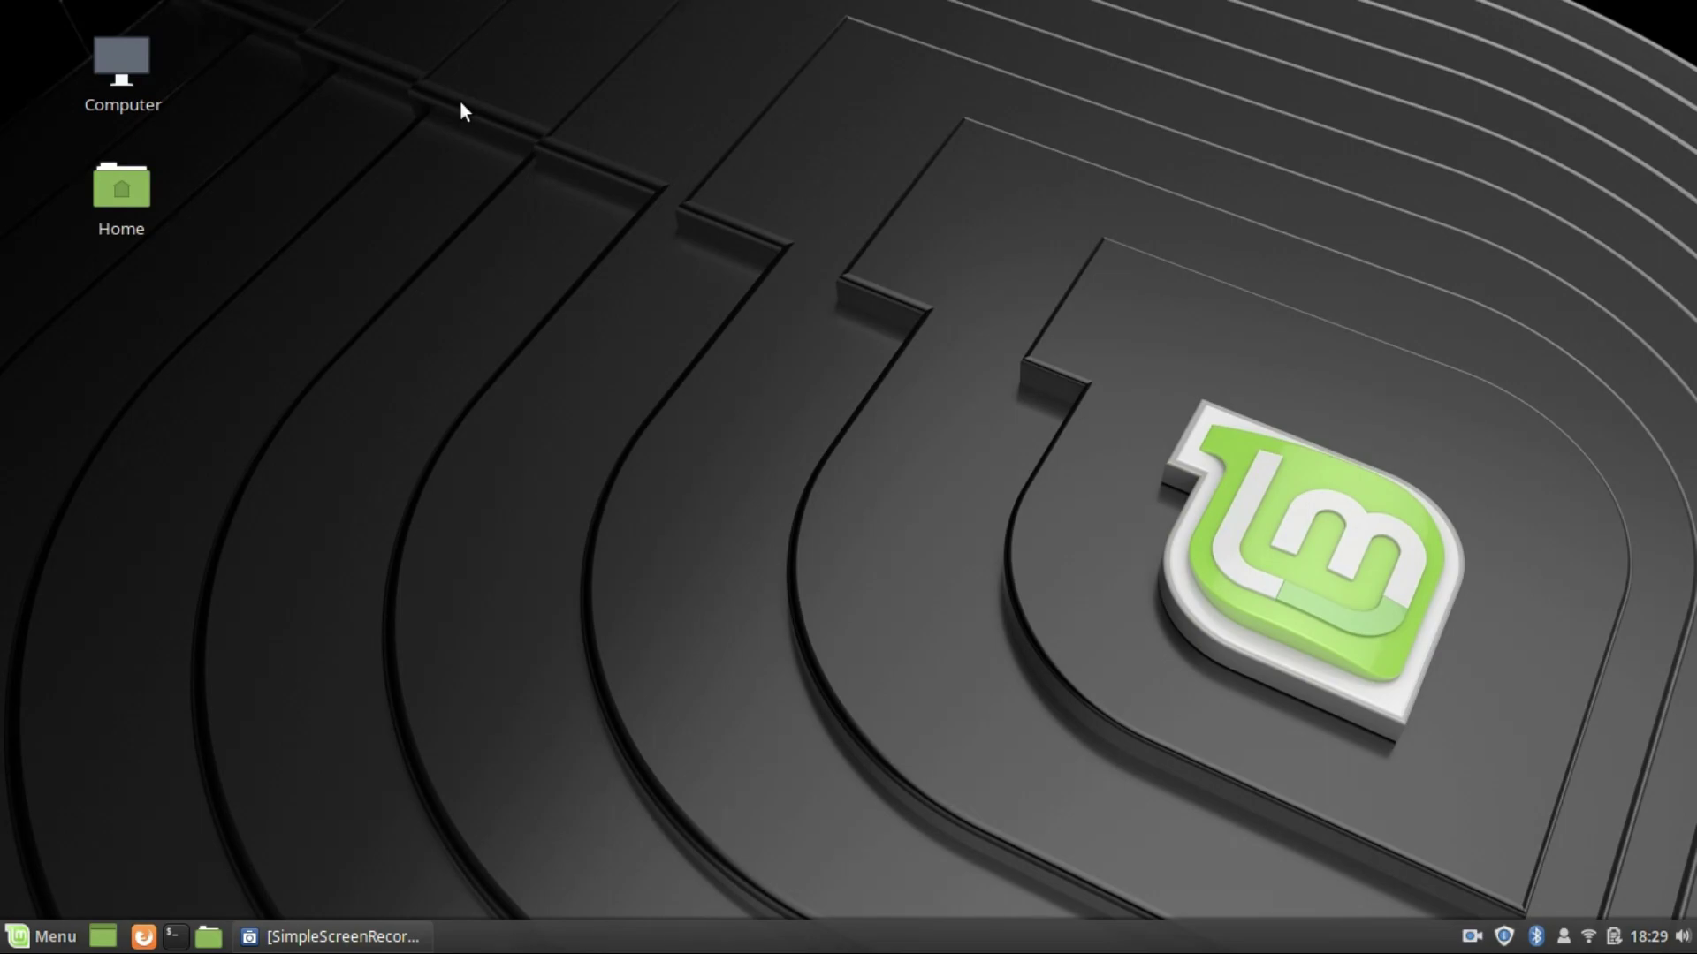
pyautogui.moveTo(361, 185); pyautogui.dragTo(1299, 648)
pyautogui.press('super')
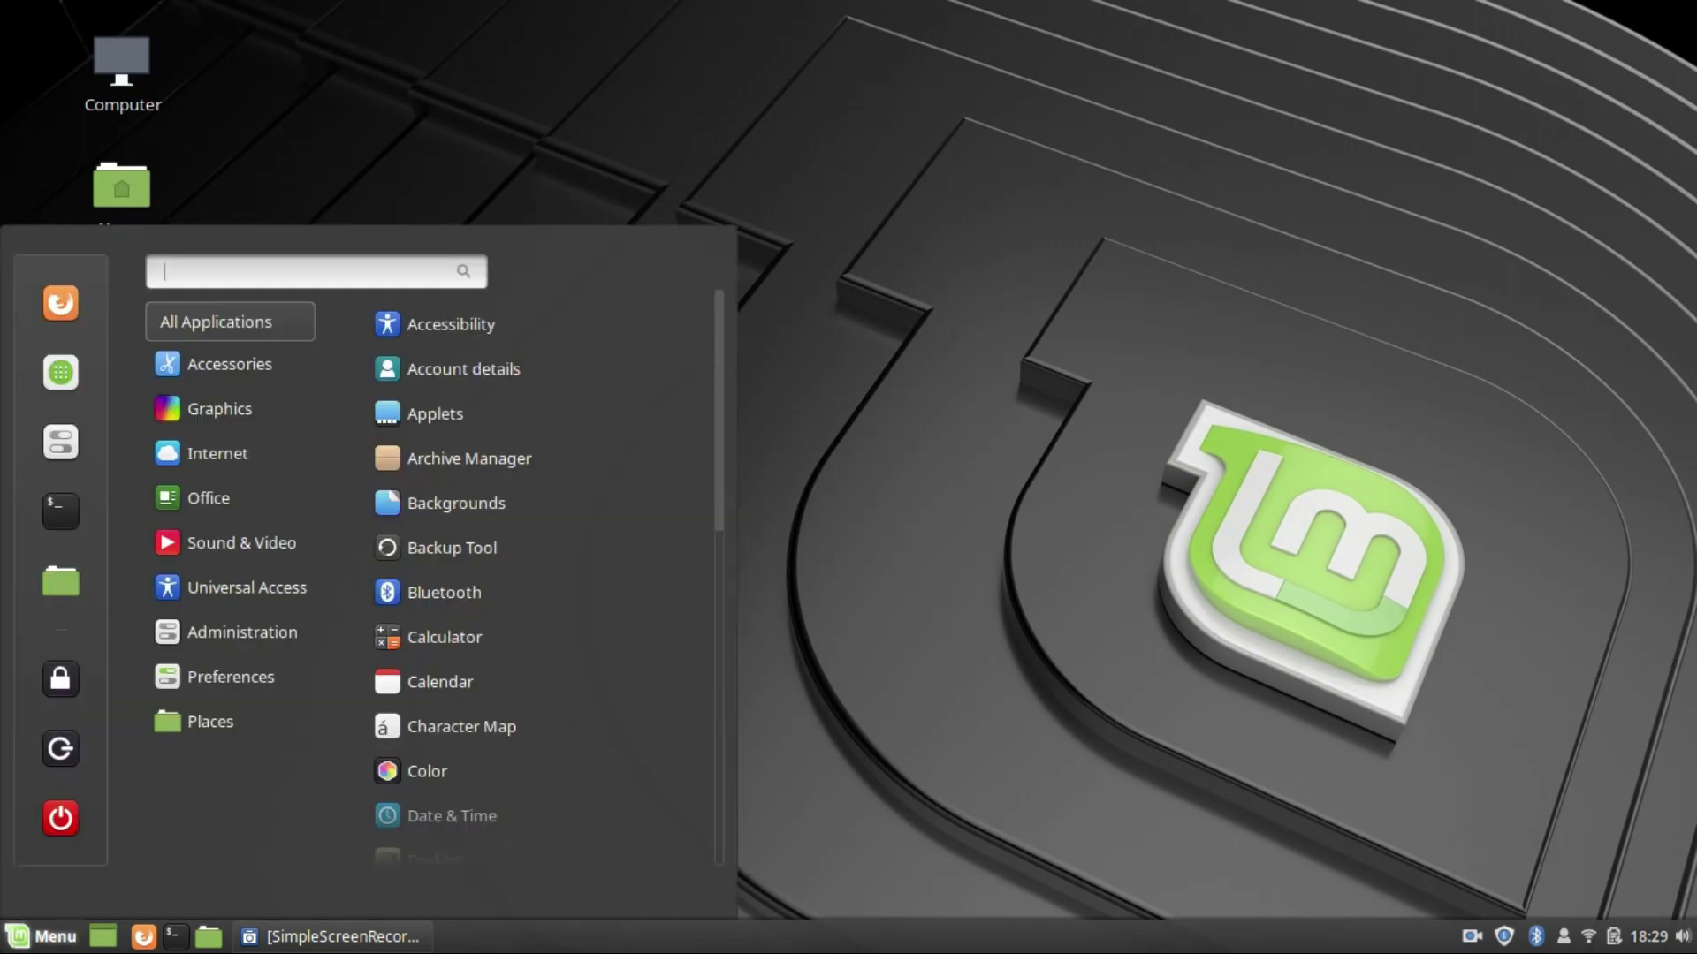
pyautogui.click(60, 372)
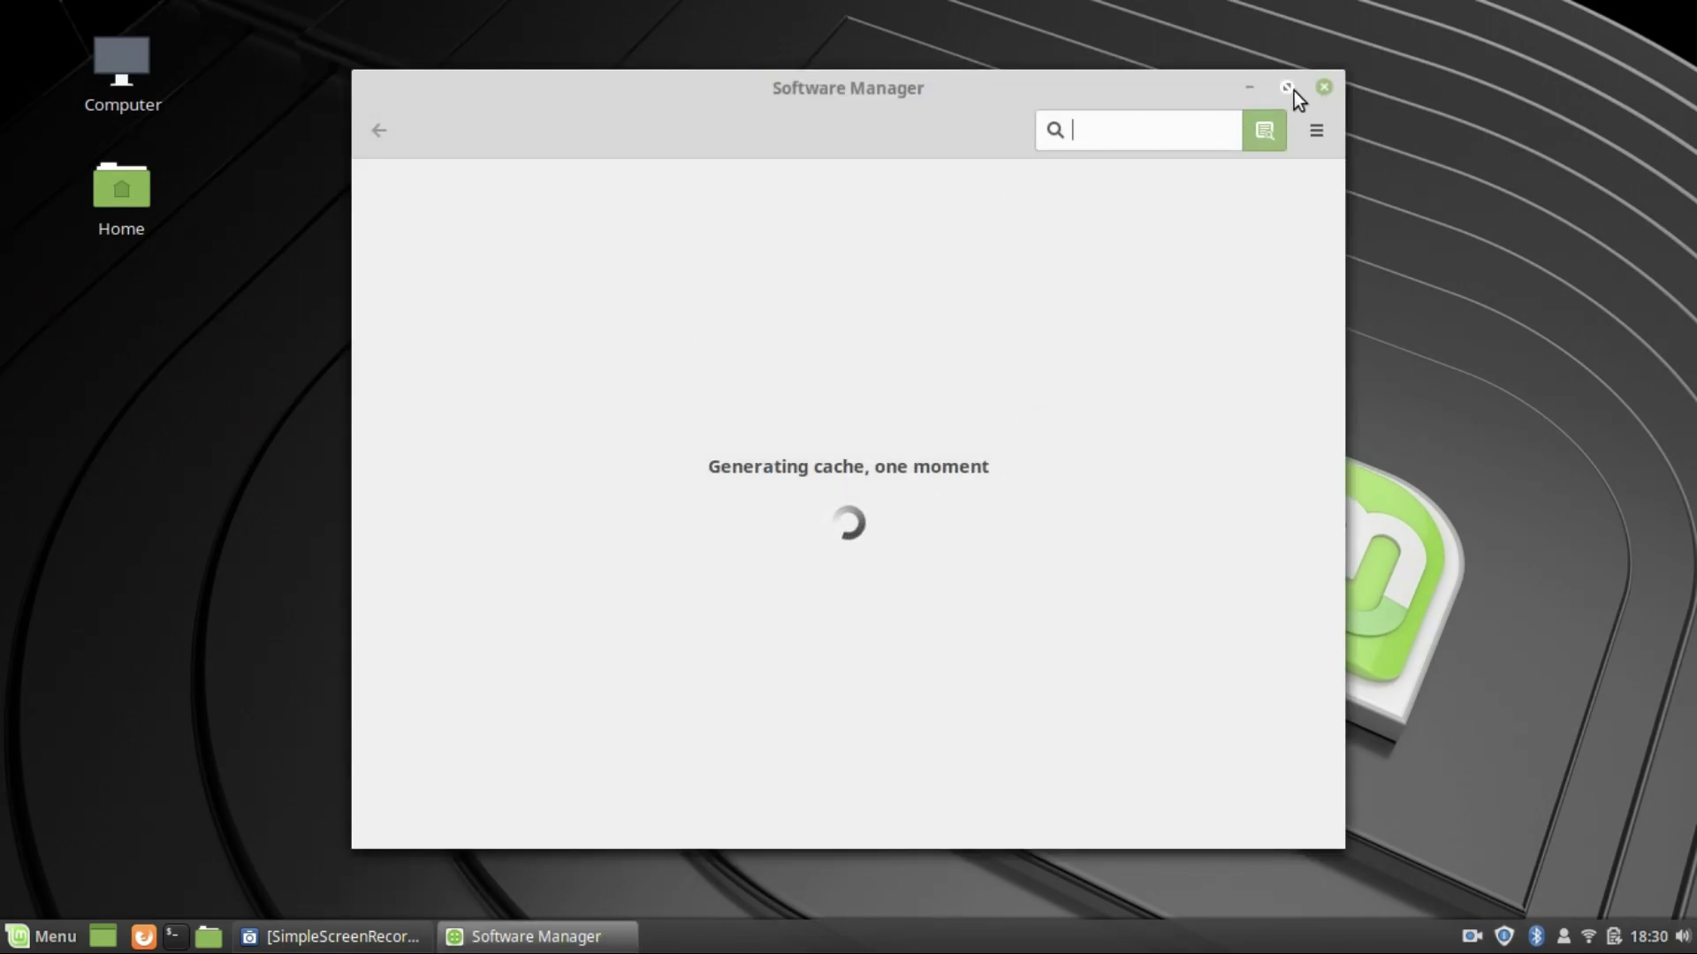
pyautogui.click(1321, 86)
pyautogui.press('super')
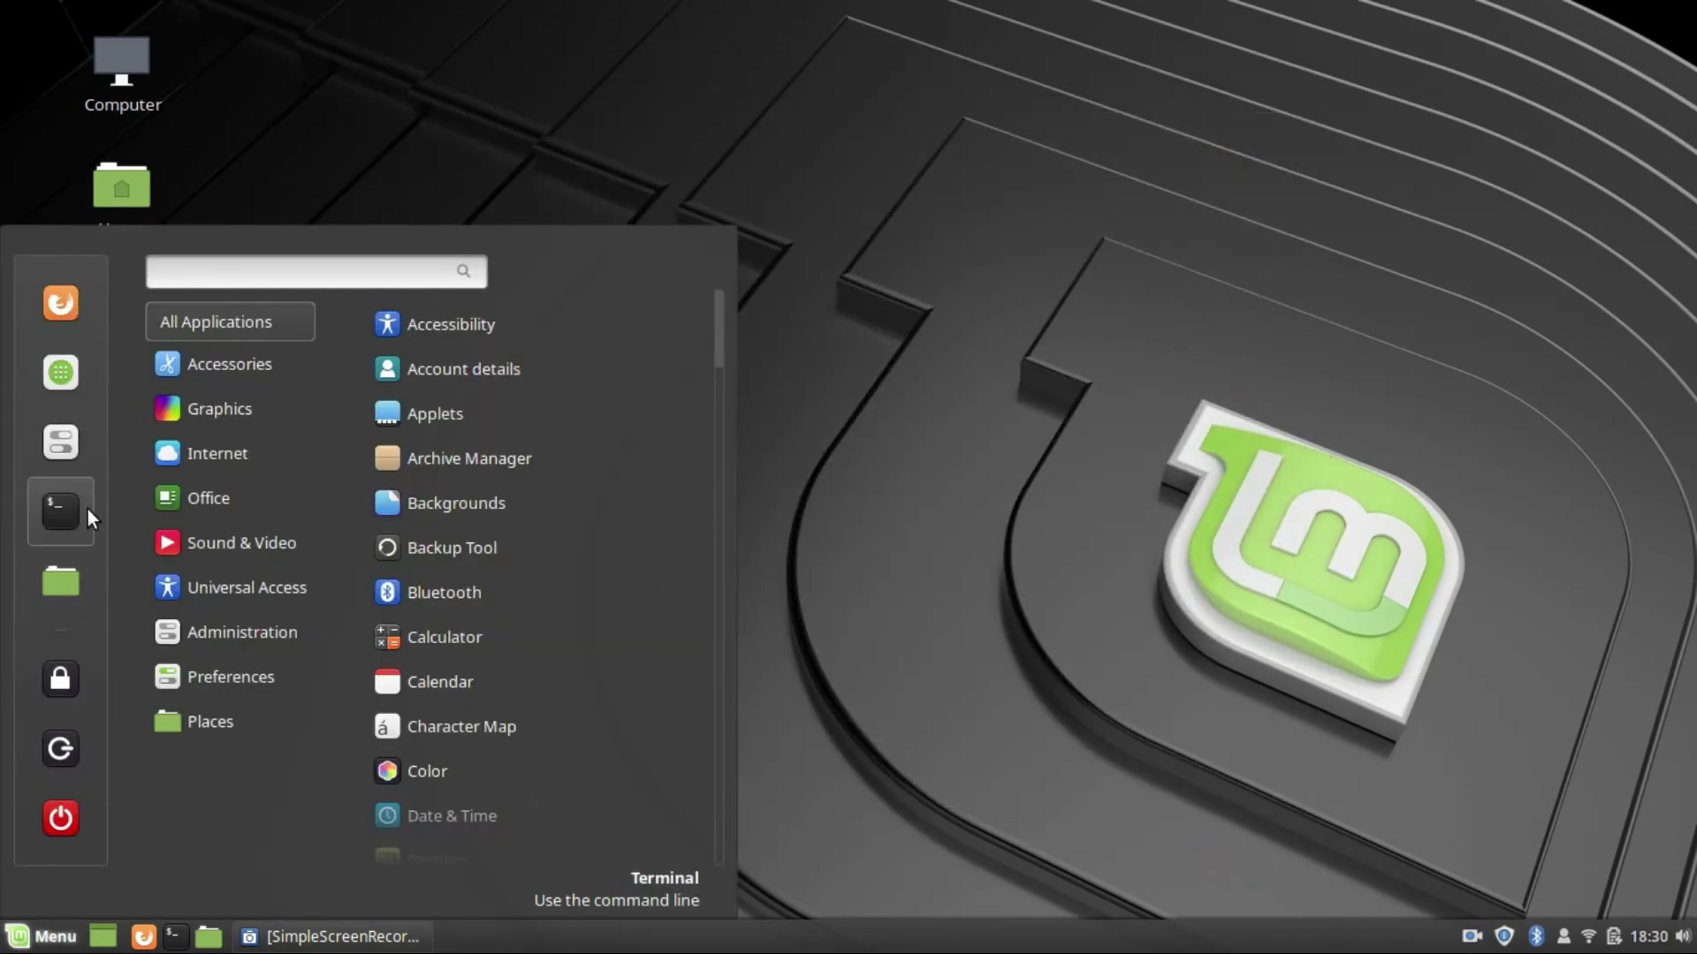
pyautogui.click(60, 375)
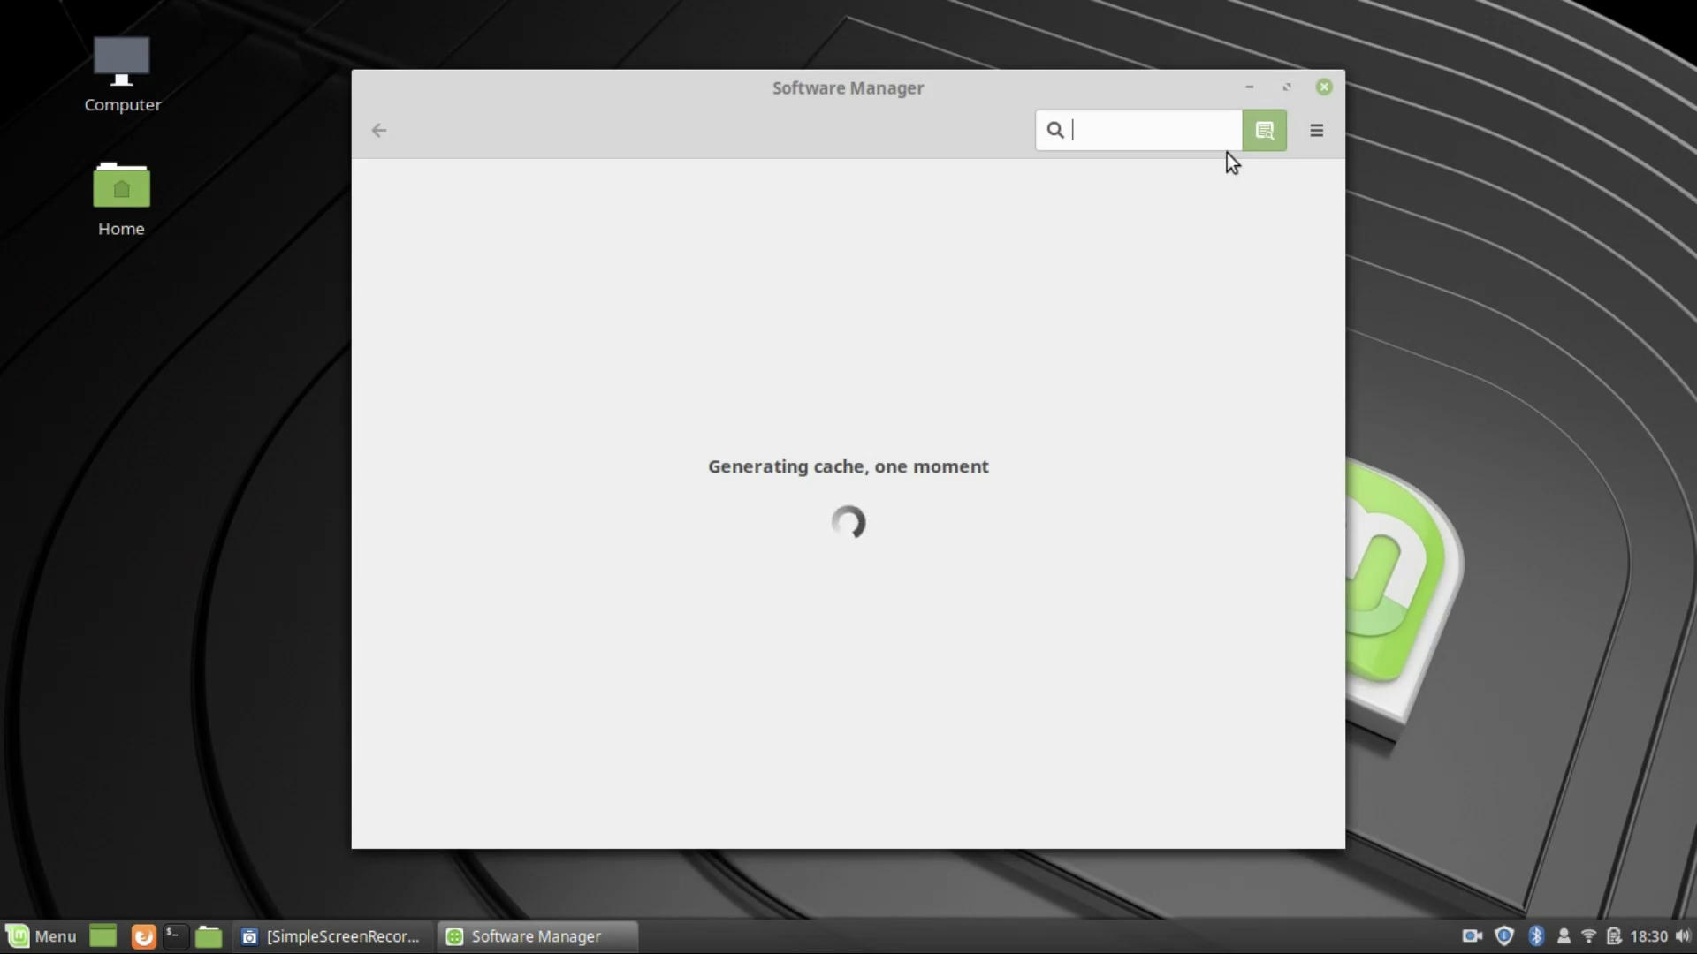
pyautogui.click(1323, 86)
# Step: Open System Settings, view the System Info page under Hardware, and return to the settings overview
pyautogui.press('super')
pyautogui.click(70, 442)
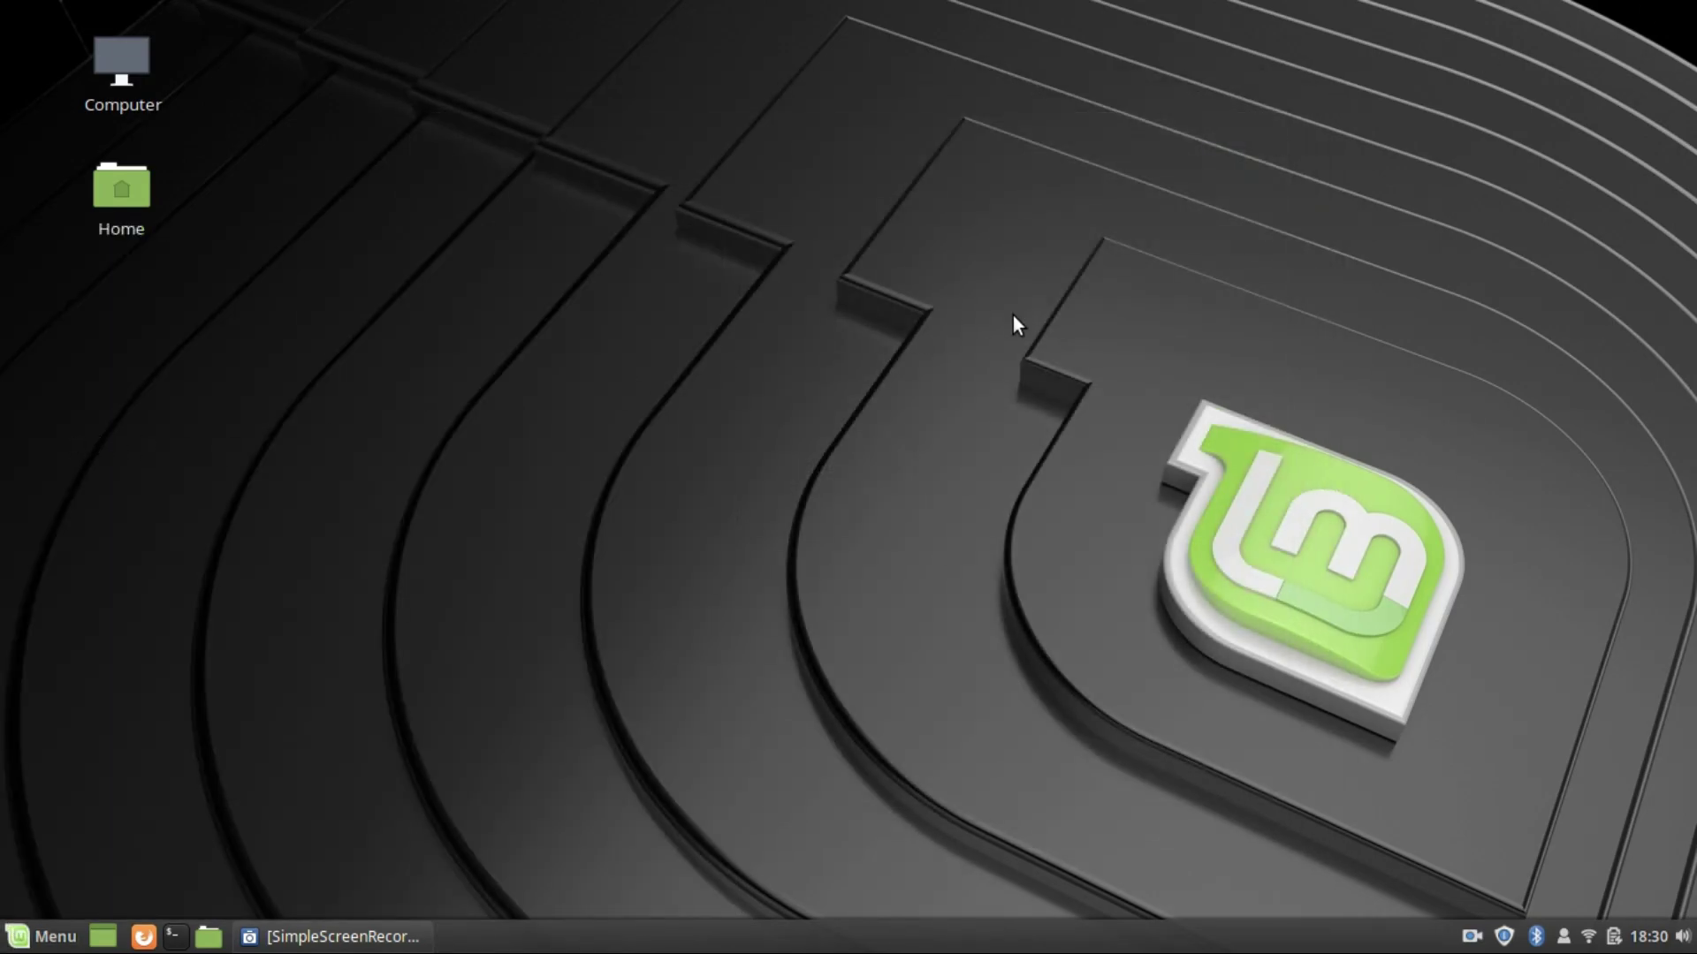
pyautogui.scroll(-3, 928, 550)
pyautogui.scroll(-3, 932, 558)
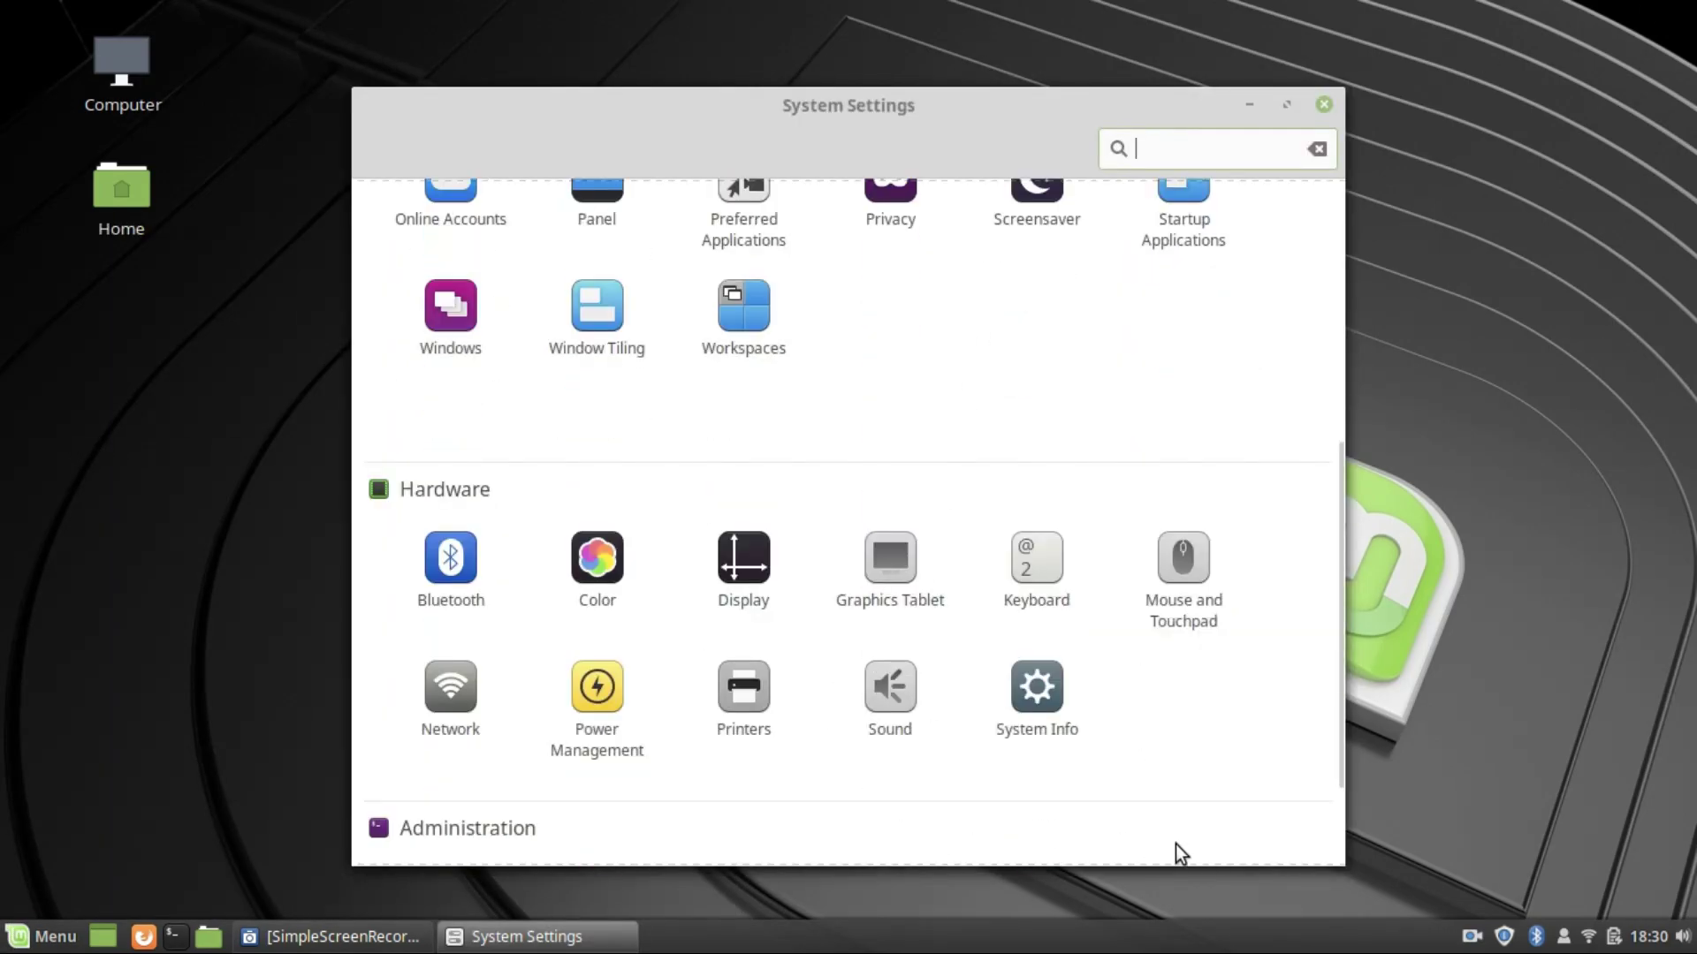
pyautogui.click(1046, 687)
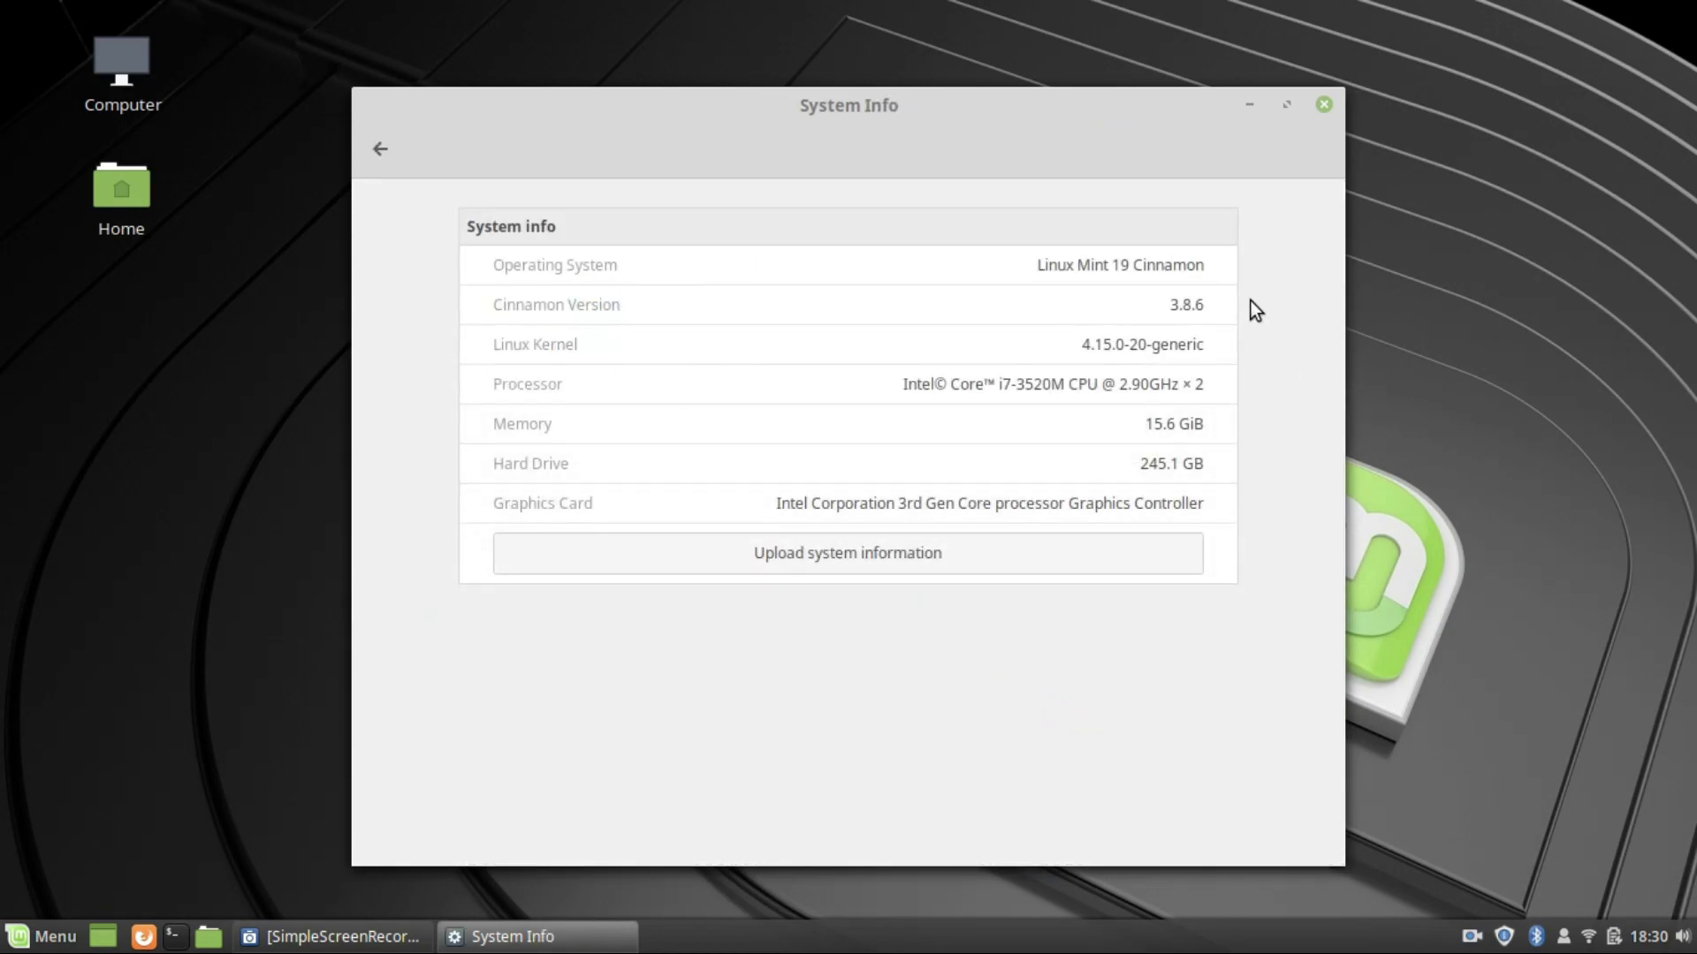
pyautogui.click(380, 150)
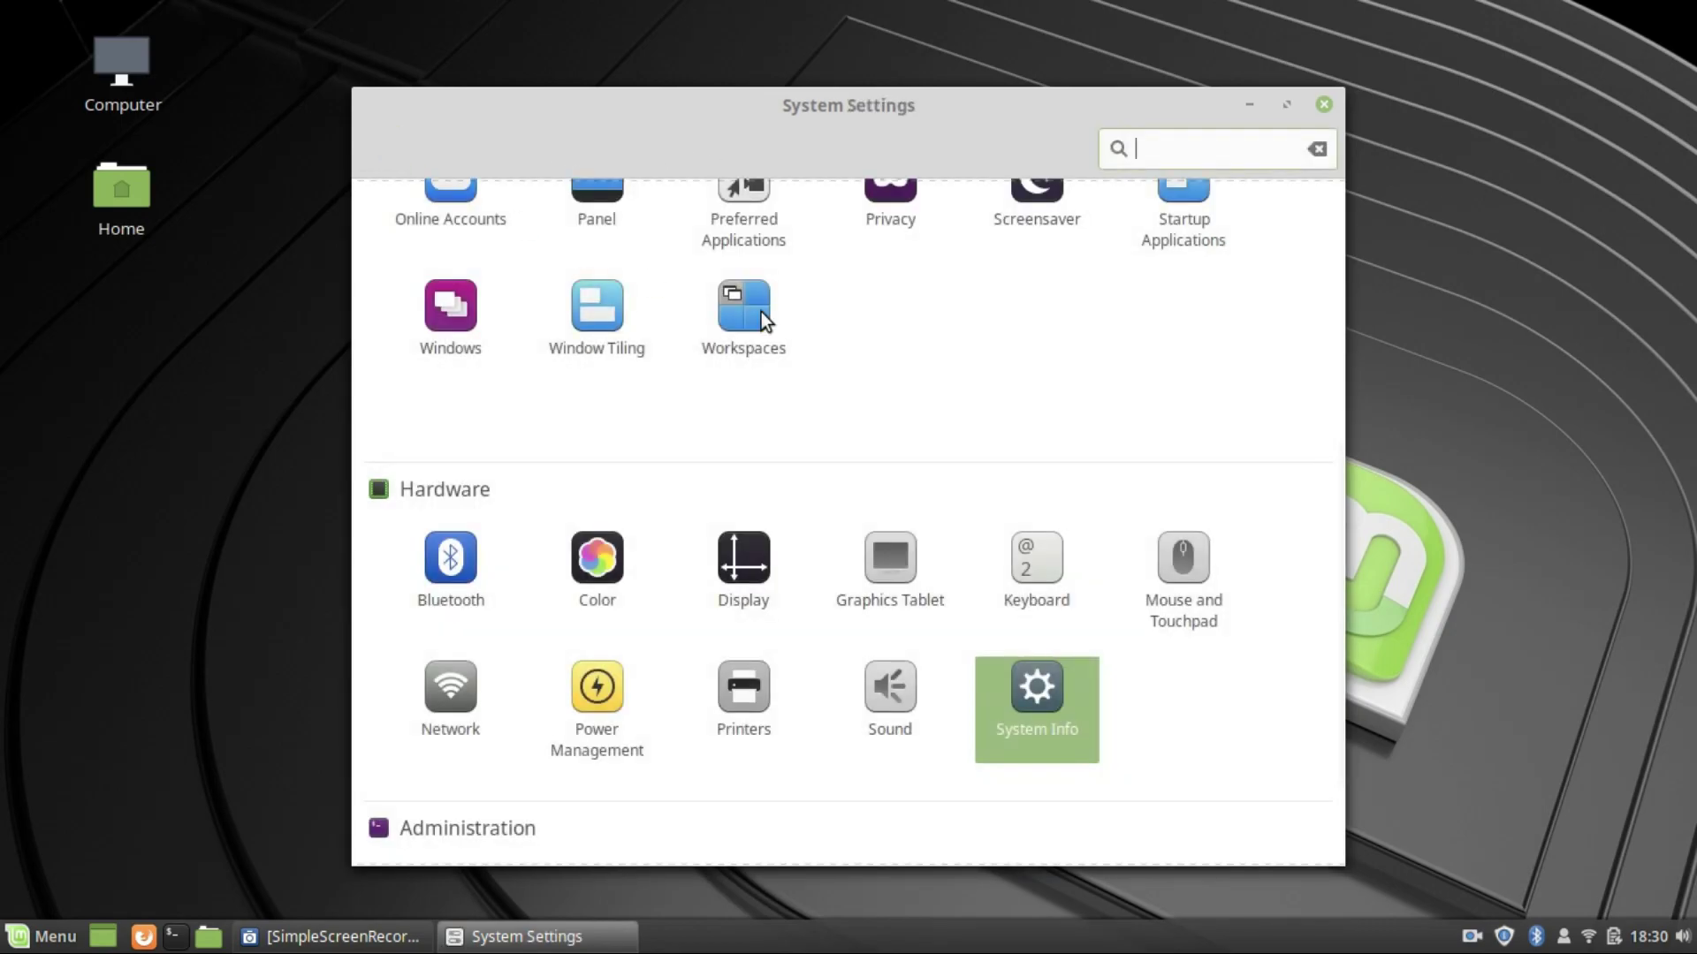
# Step: View the name and password options in Account details without changing them, and close the settings window
pyautogui.scroll(1, 790, 607)
pyautogui.scroll(3, 788, 609)
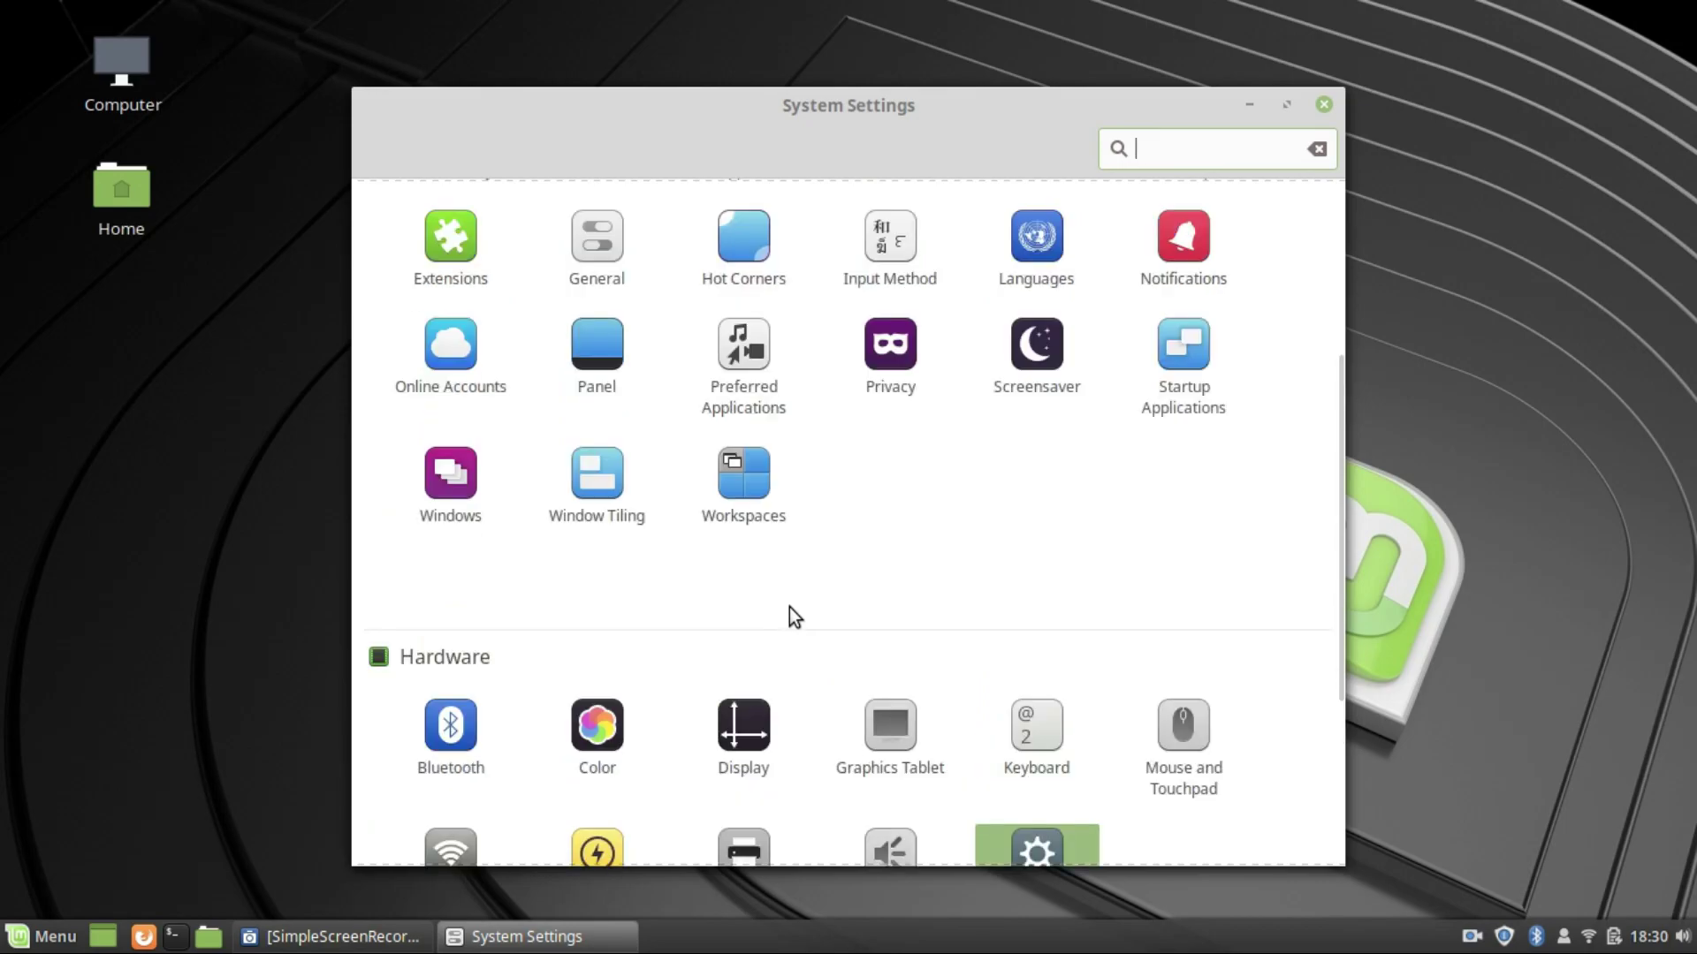
pyautogui.click(566, 294)
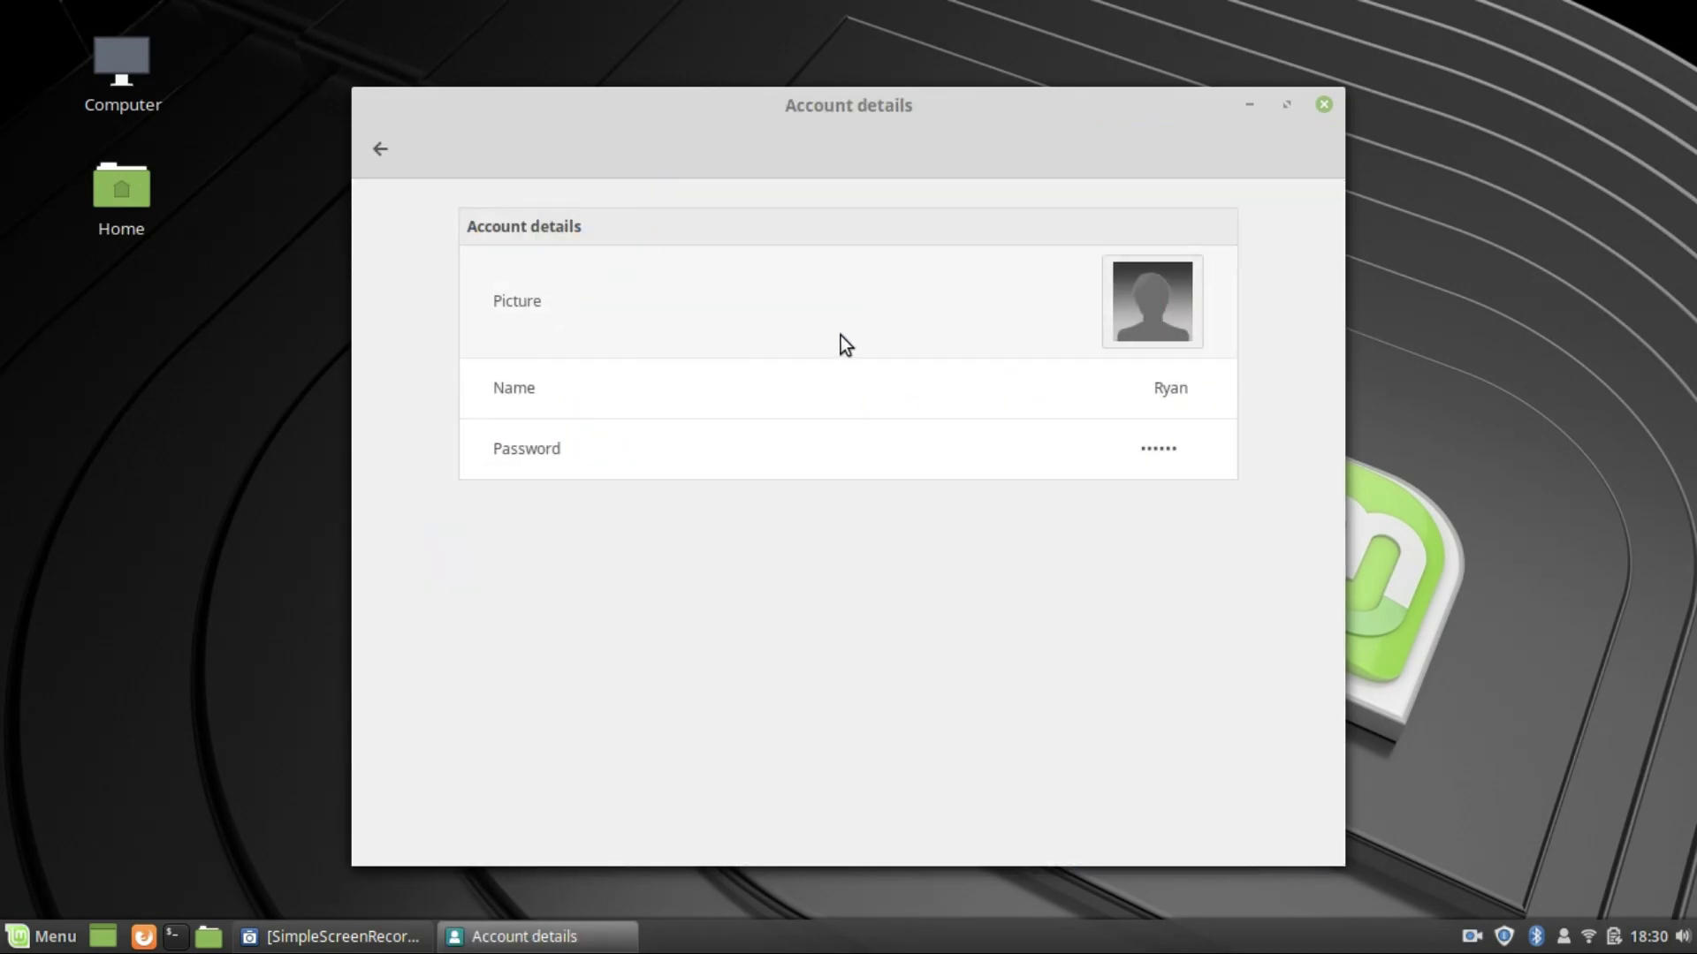
pyautogui.click(1166, 388)
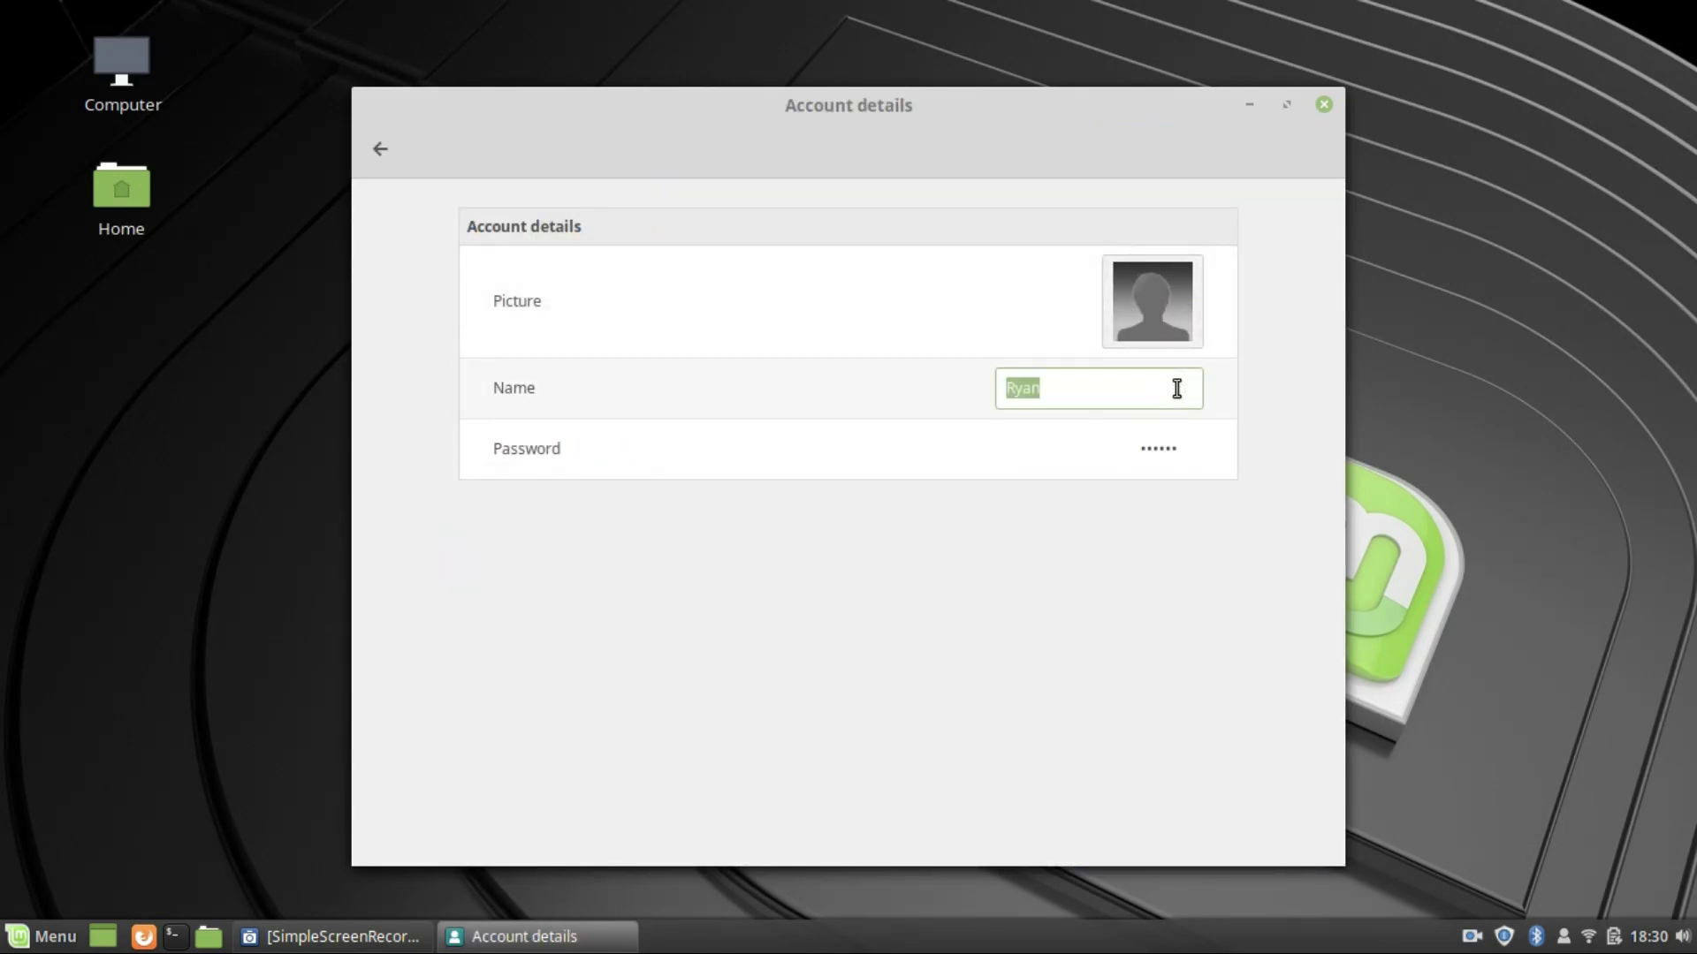
pyautogui.click(1150, 453)
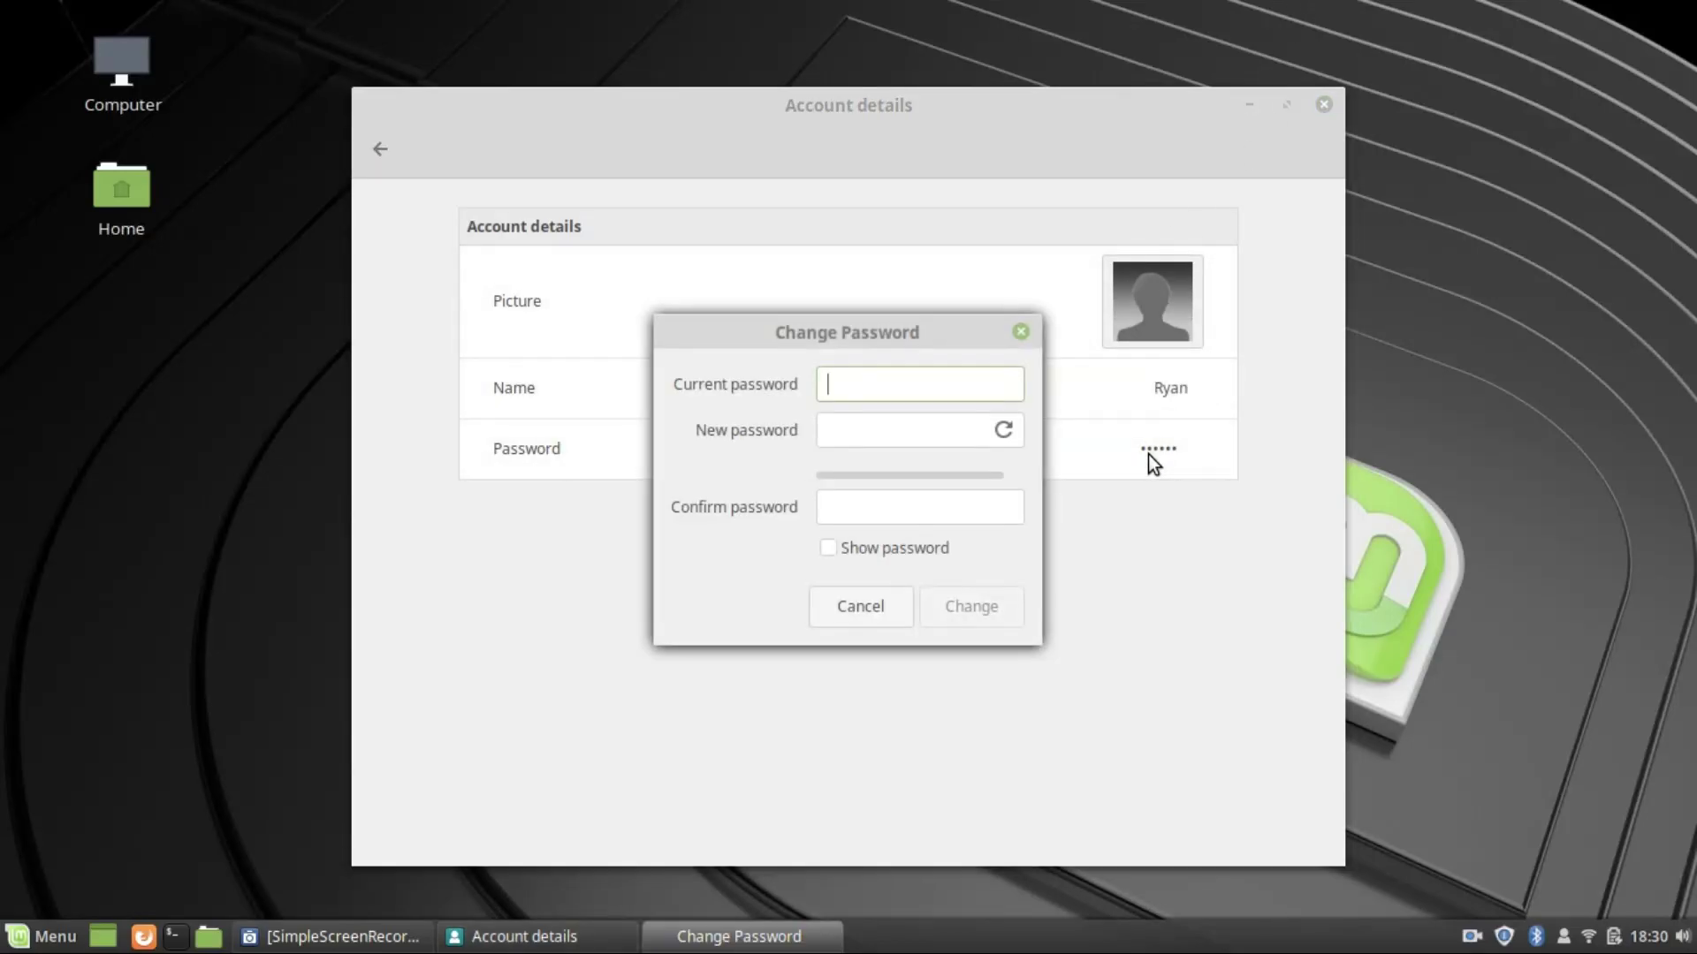
pyautogui.click(905, 608)
pyautogui.click(1324, 105)
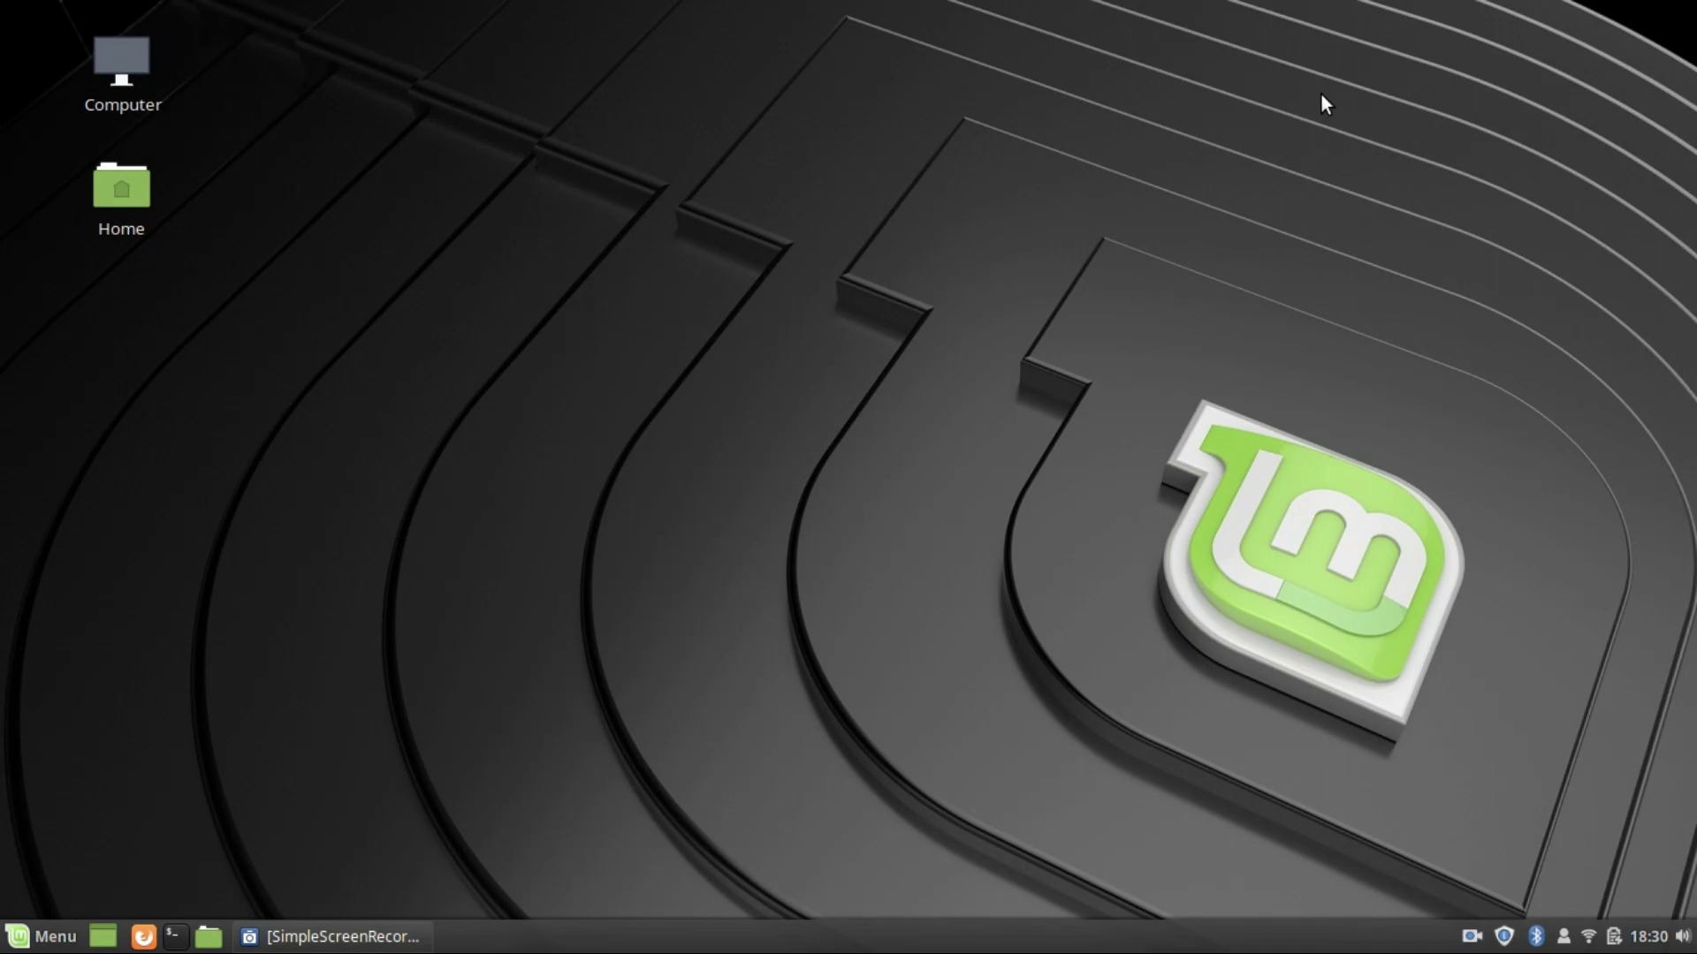
# Step: Search the installed applications for "intro" and launch the Linux Mint Welcome screen
pyautogui.click(42, 936)
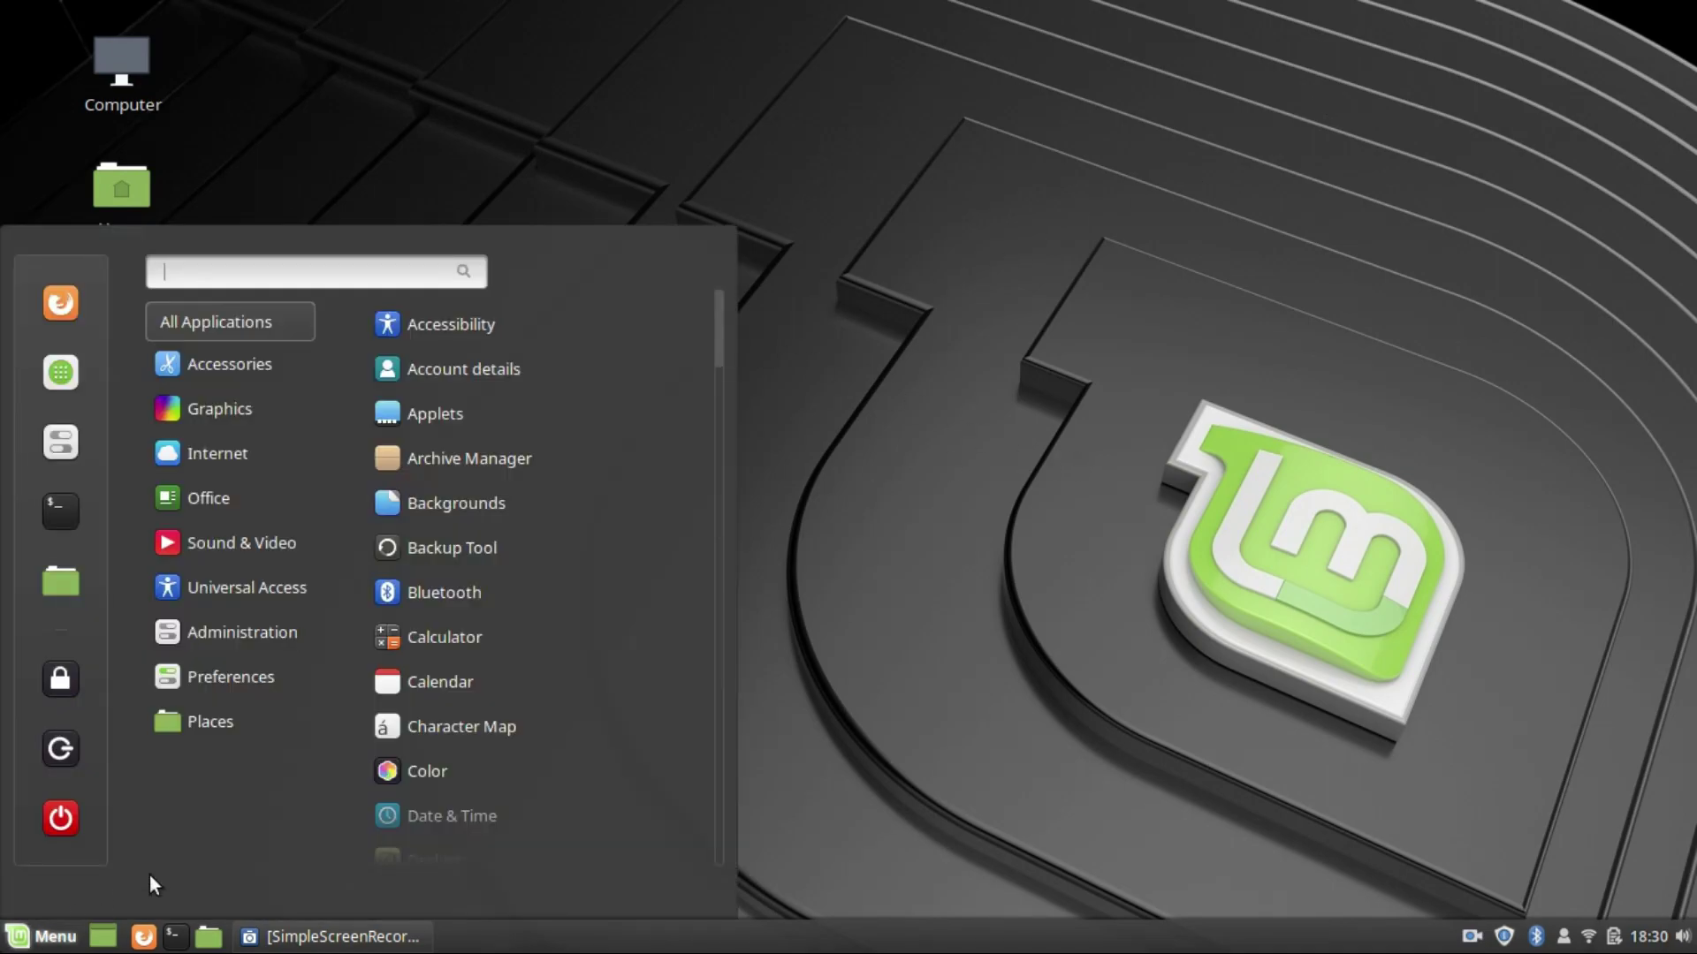
pyautogui.write('star')
pyautogui.press('BackSpace')
pyautogui.press('BackSpace')
pyautogui.press('BackSpace')
pyautogui.press('BackSpace')
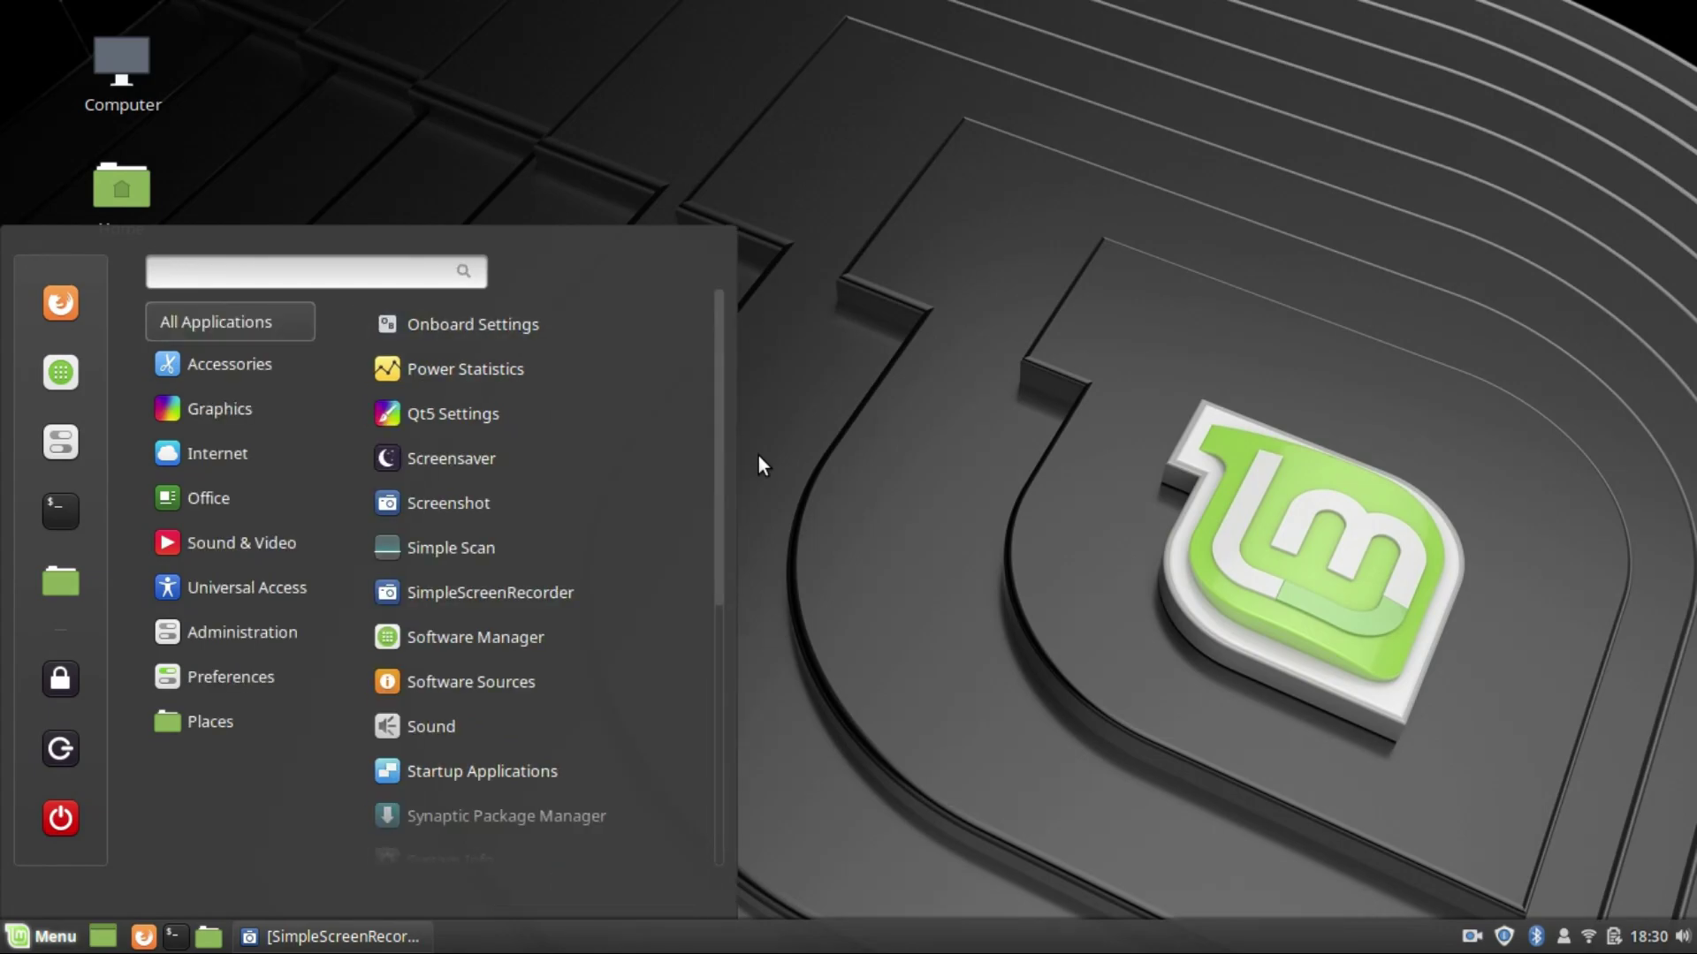
pyautogui.write('intro')
pyautogui.press('Return')
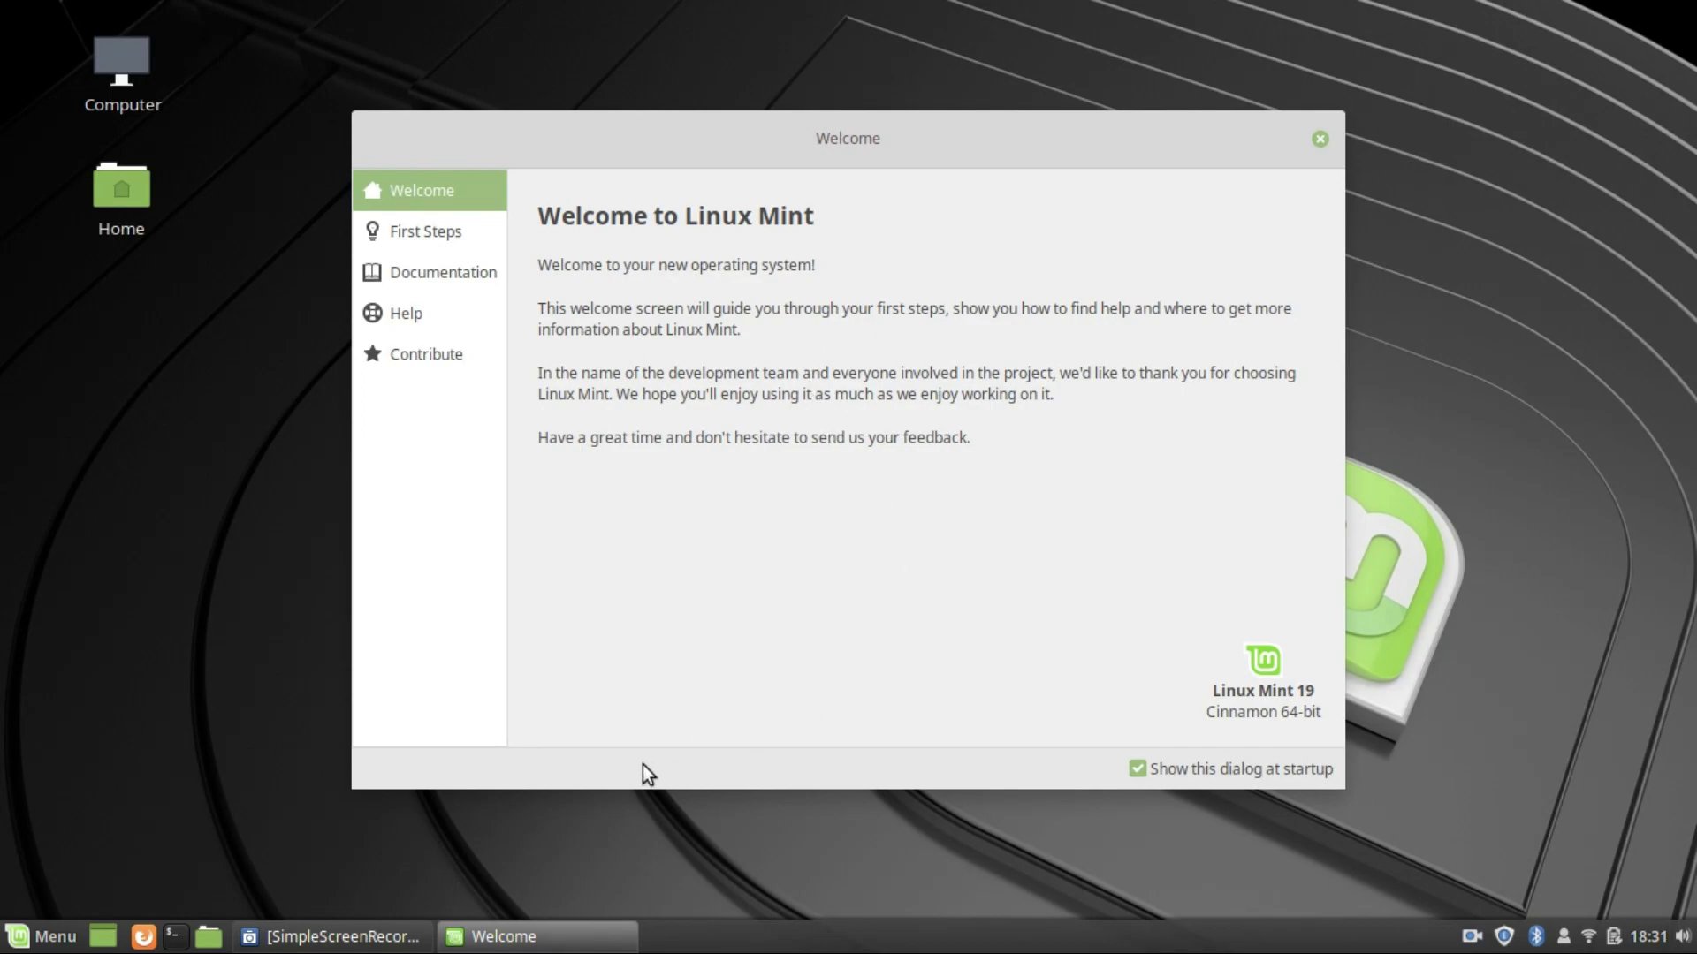
# Step: Switch to Firefox and load distrowatch.com
pyautogui.click(143, 935)
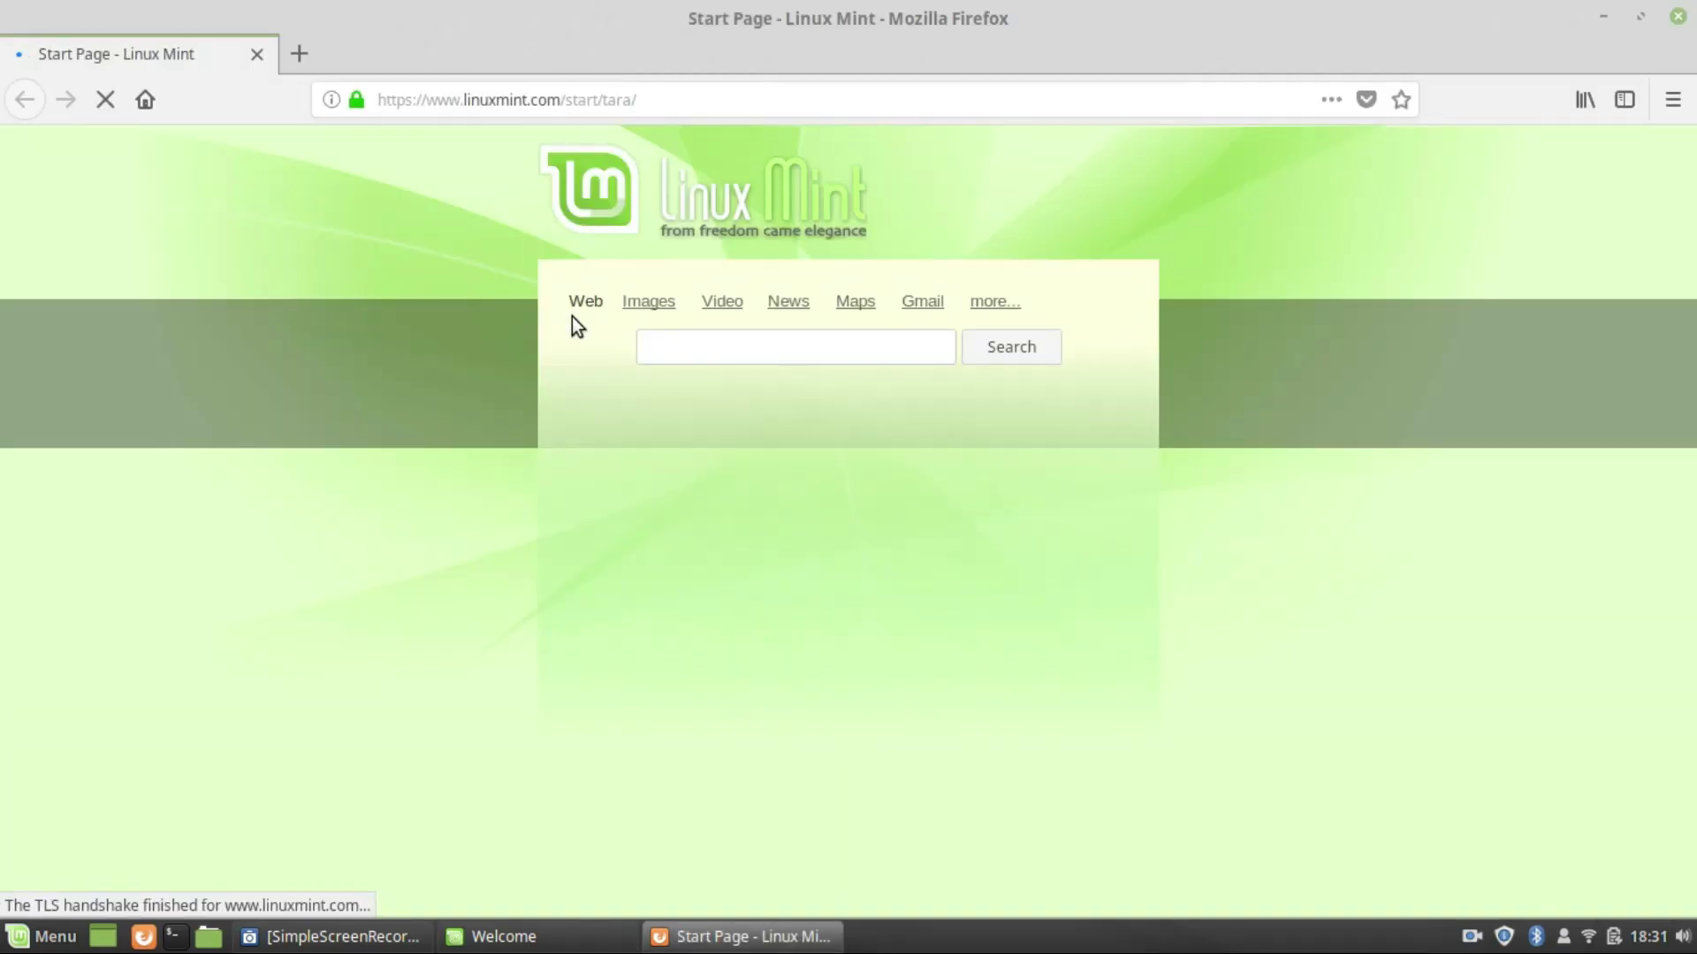
pyautogui.click(576, 95)
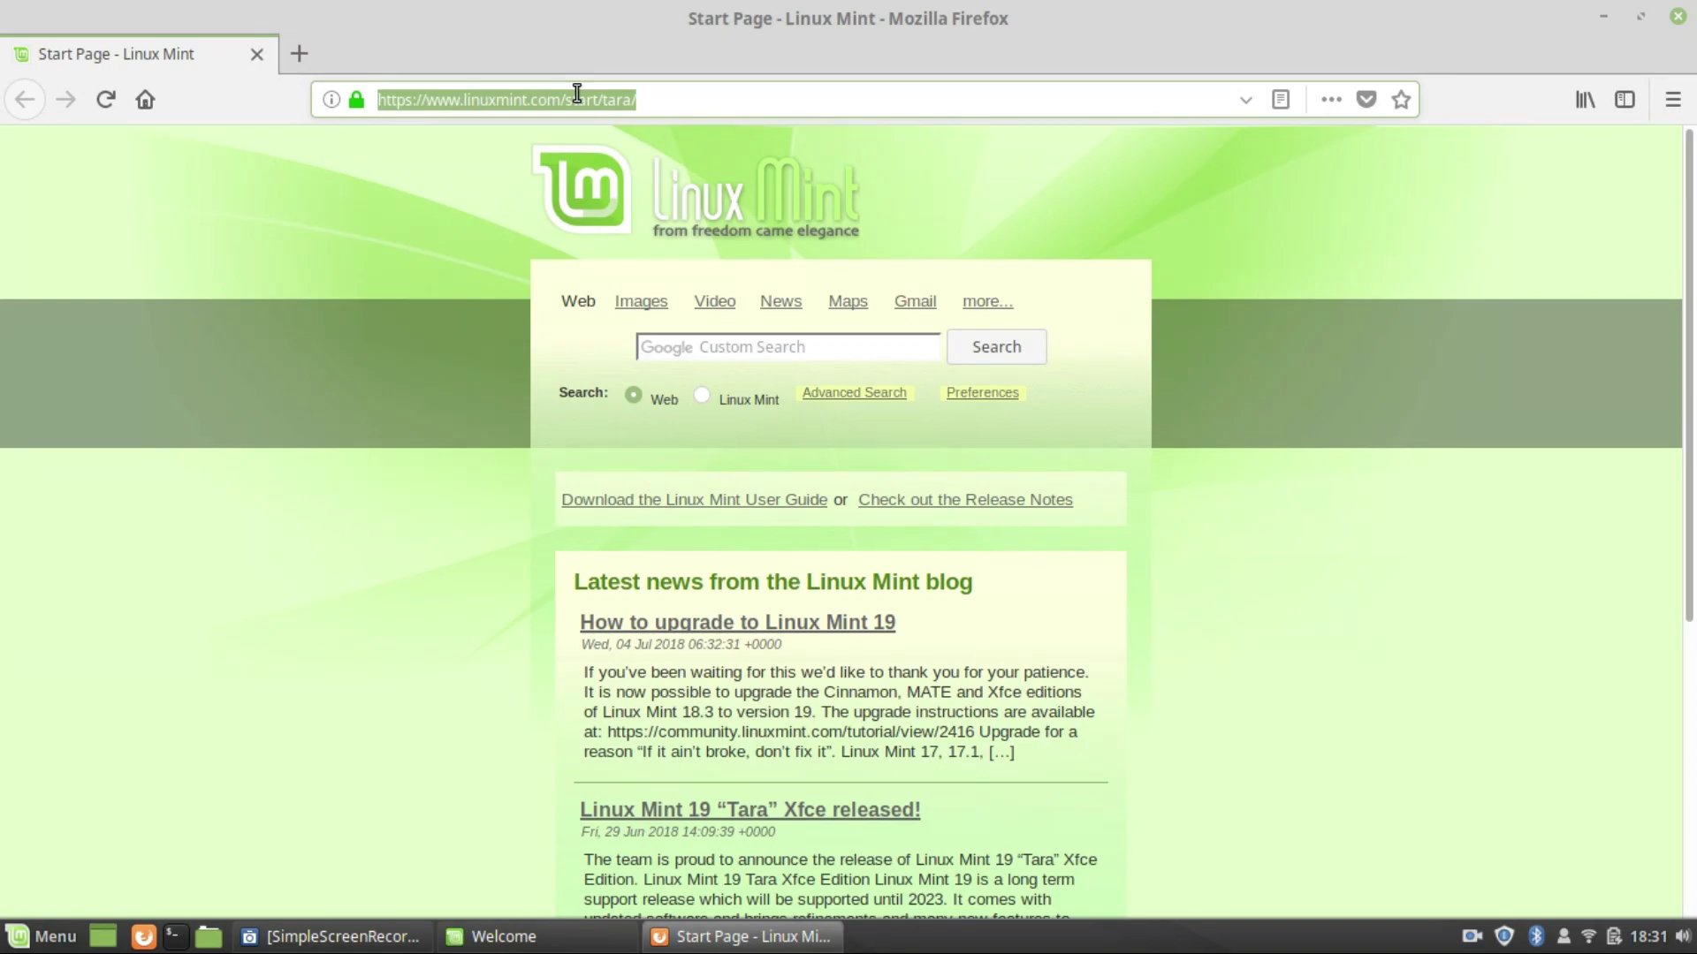
pyautogui.write('distr')
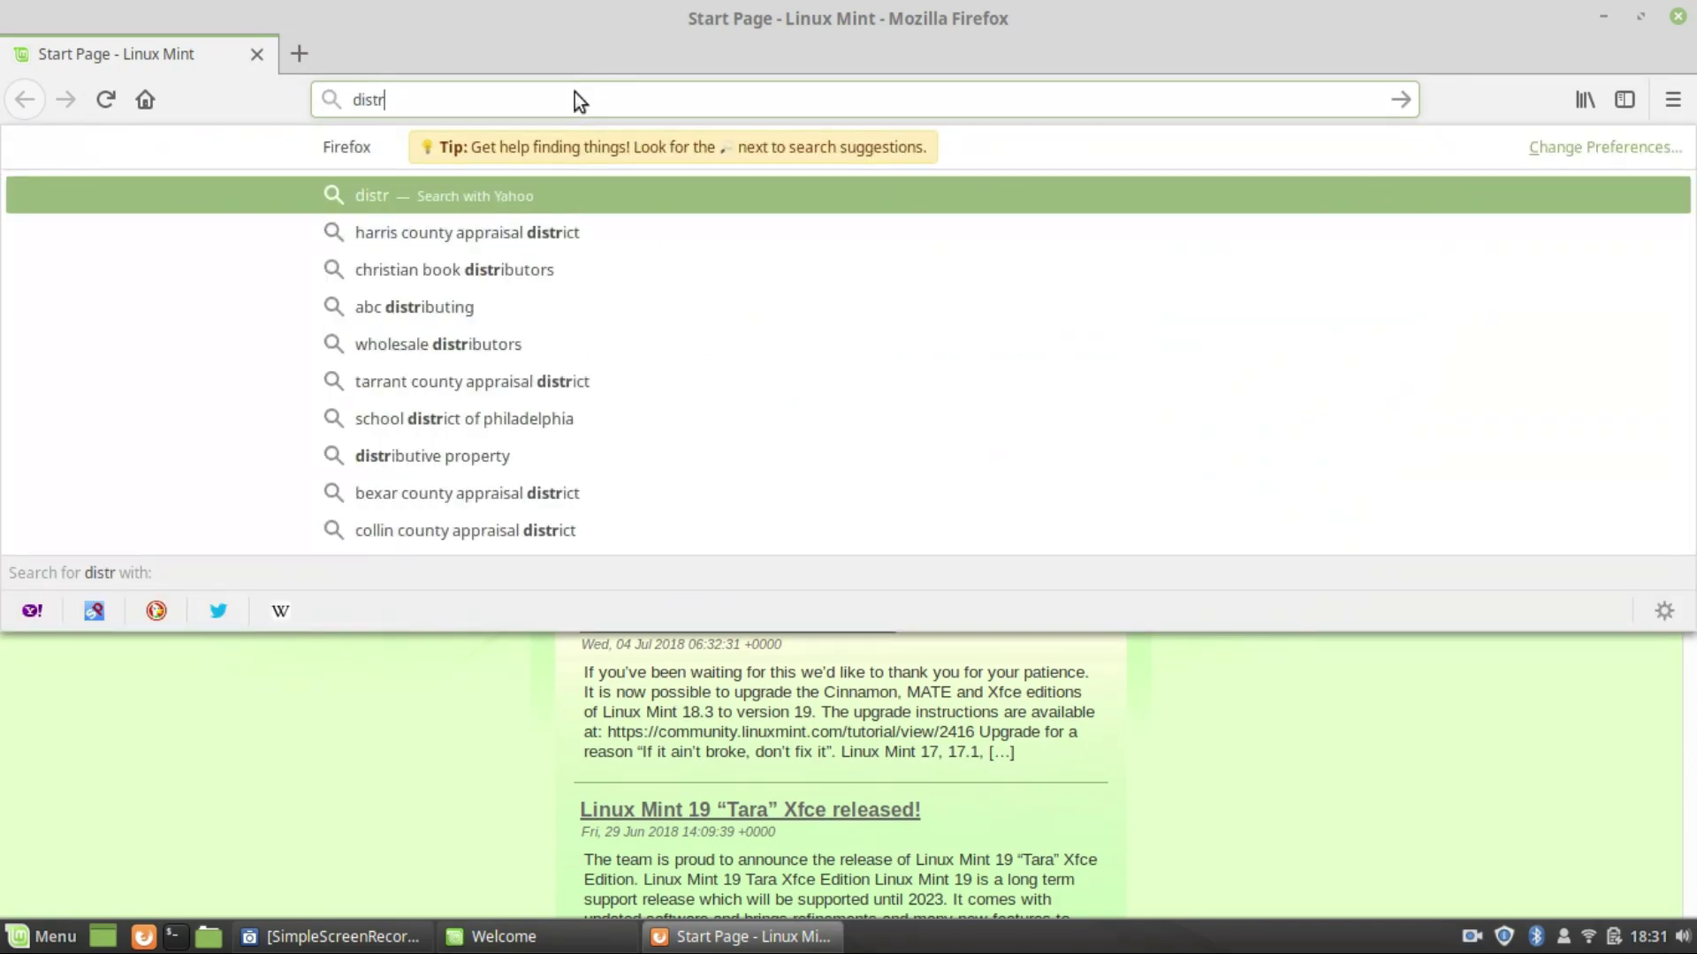
pyautogui.write('owatch.com')
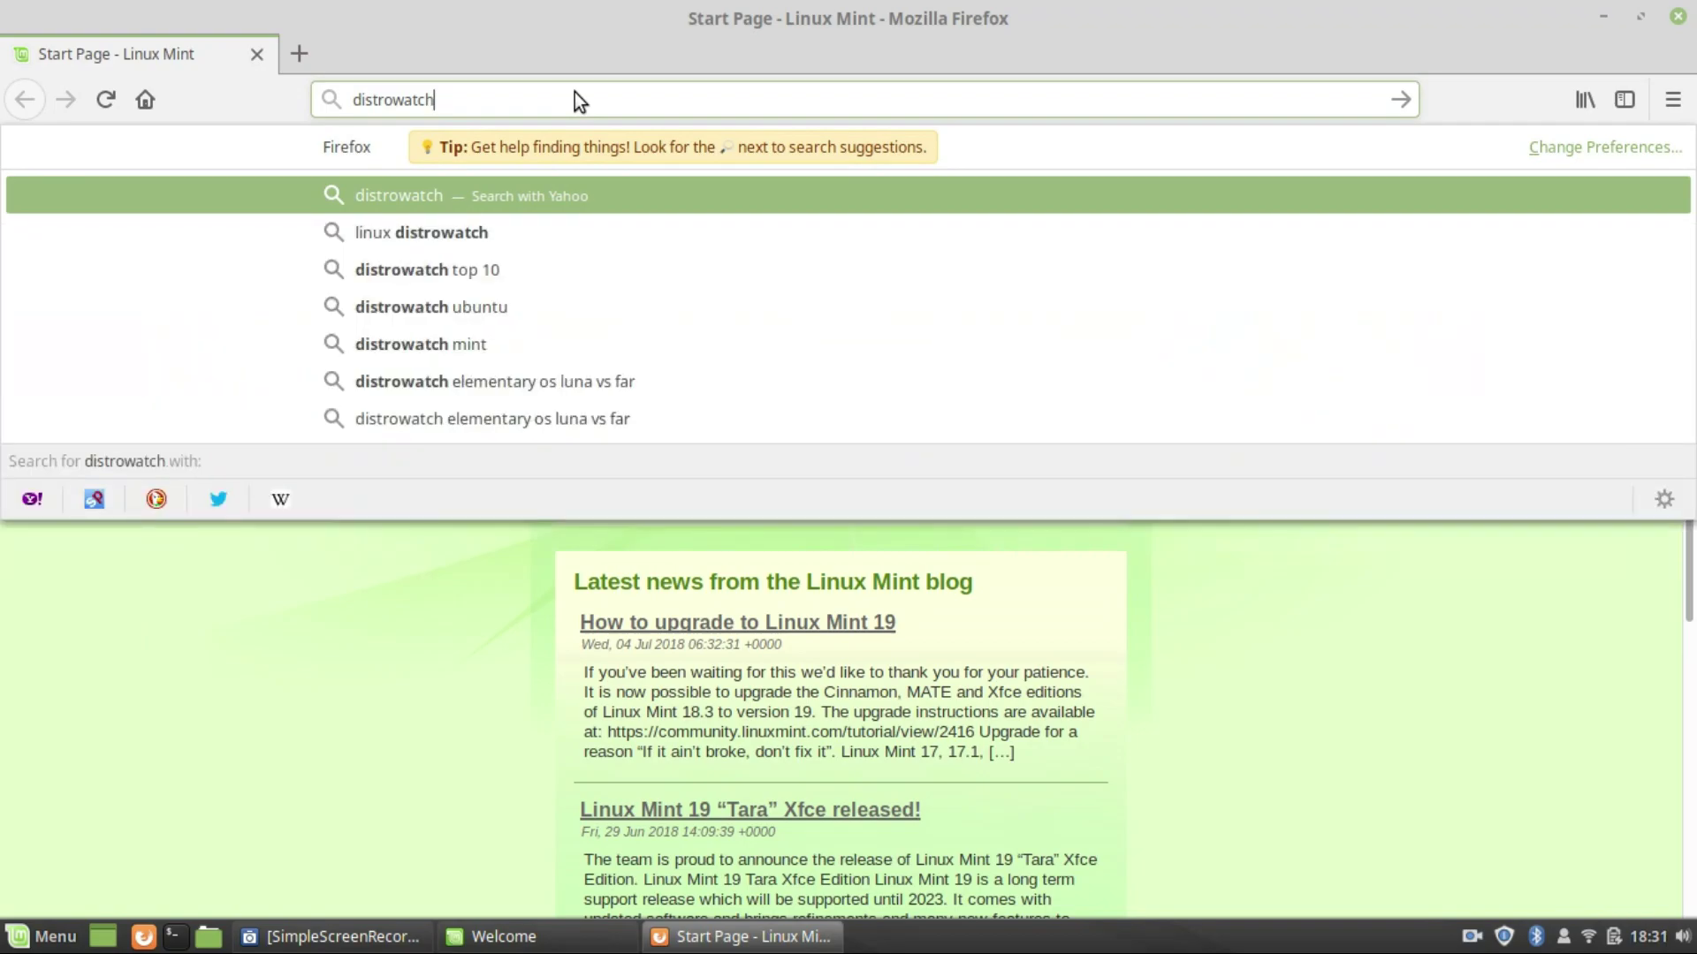
pyautogui.press('Return')
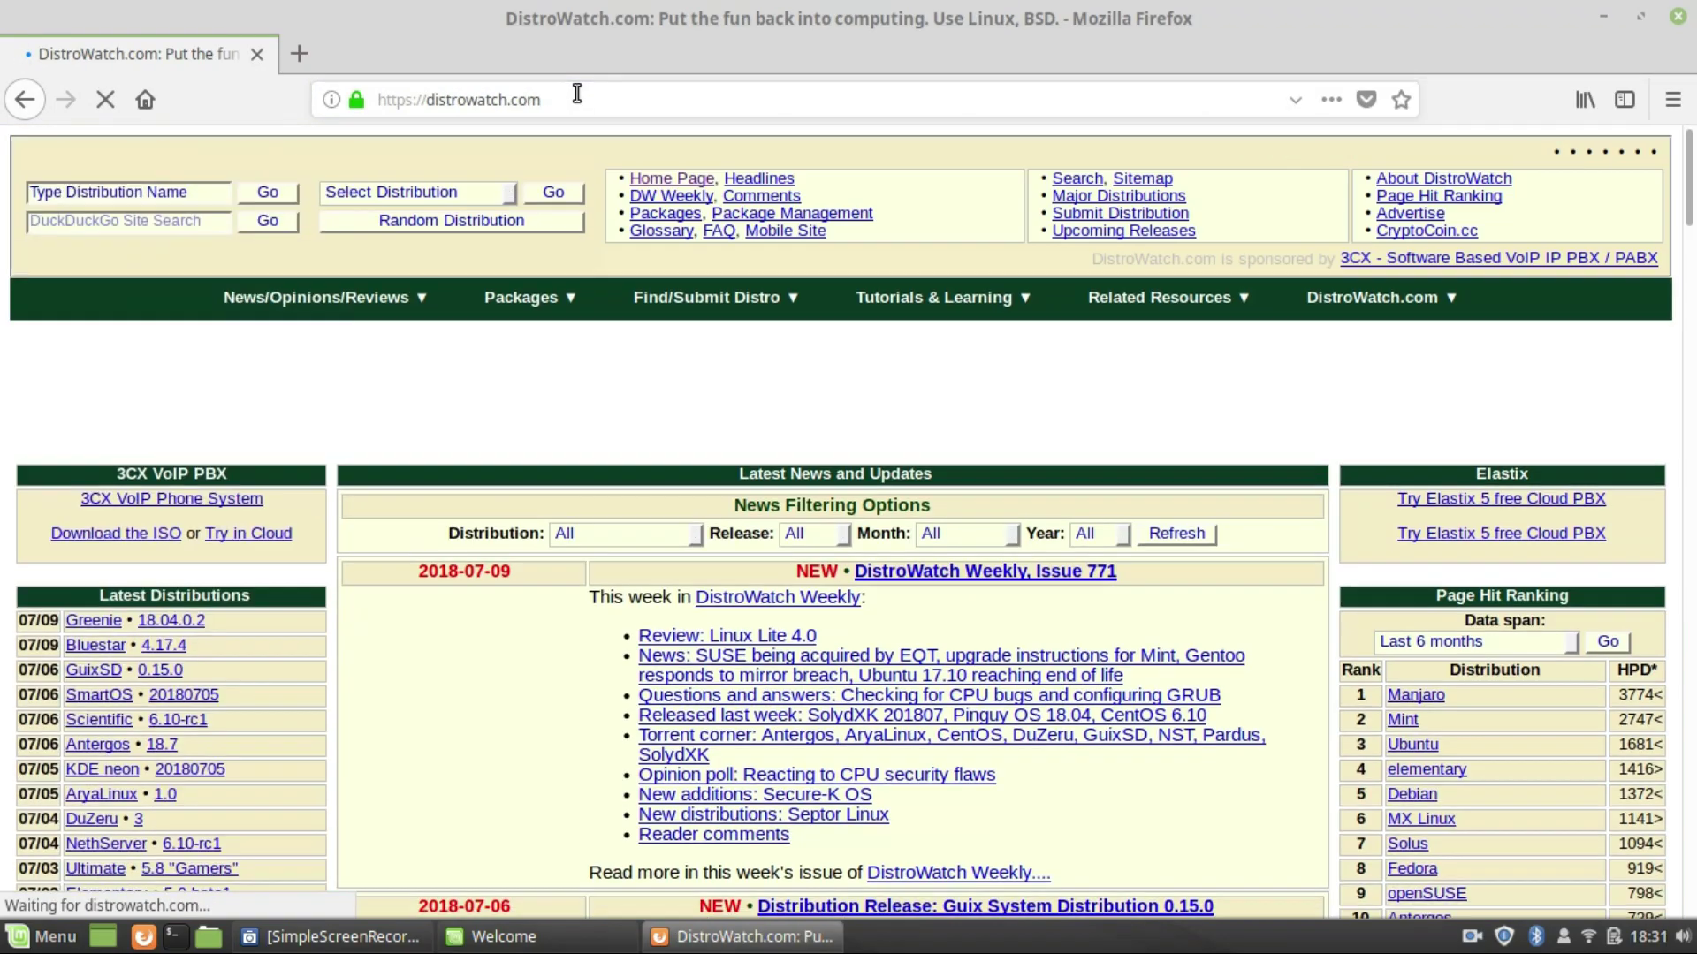
# Step: Open the Mint entry from the Page Hit Ranking and examine the distribution's overview, including its desktop options
pyautogui.scroll(-4, 1482, 396)
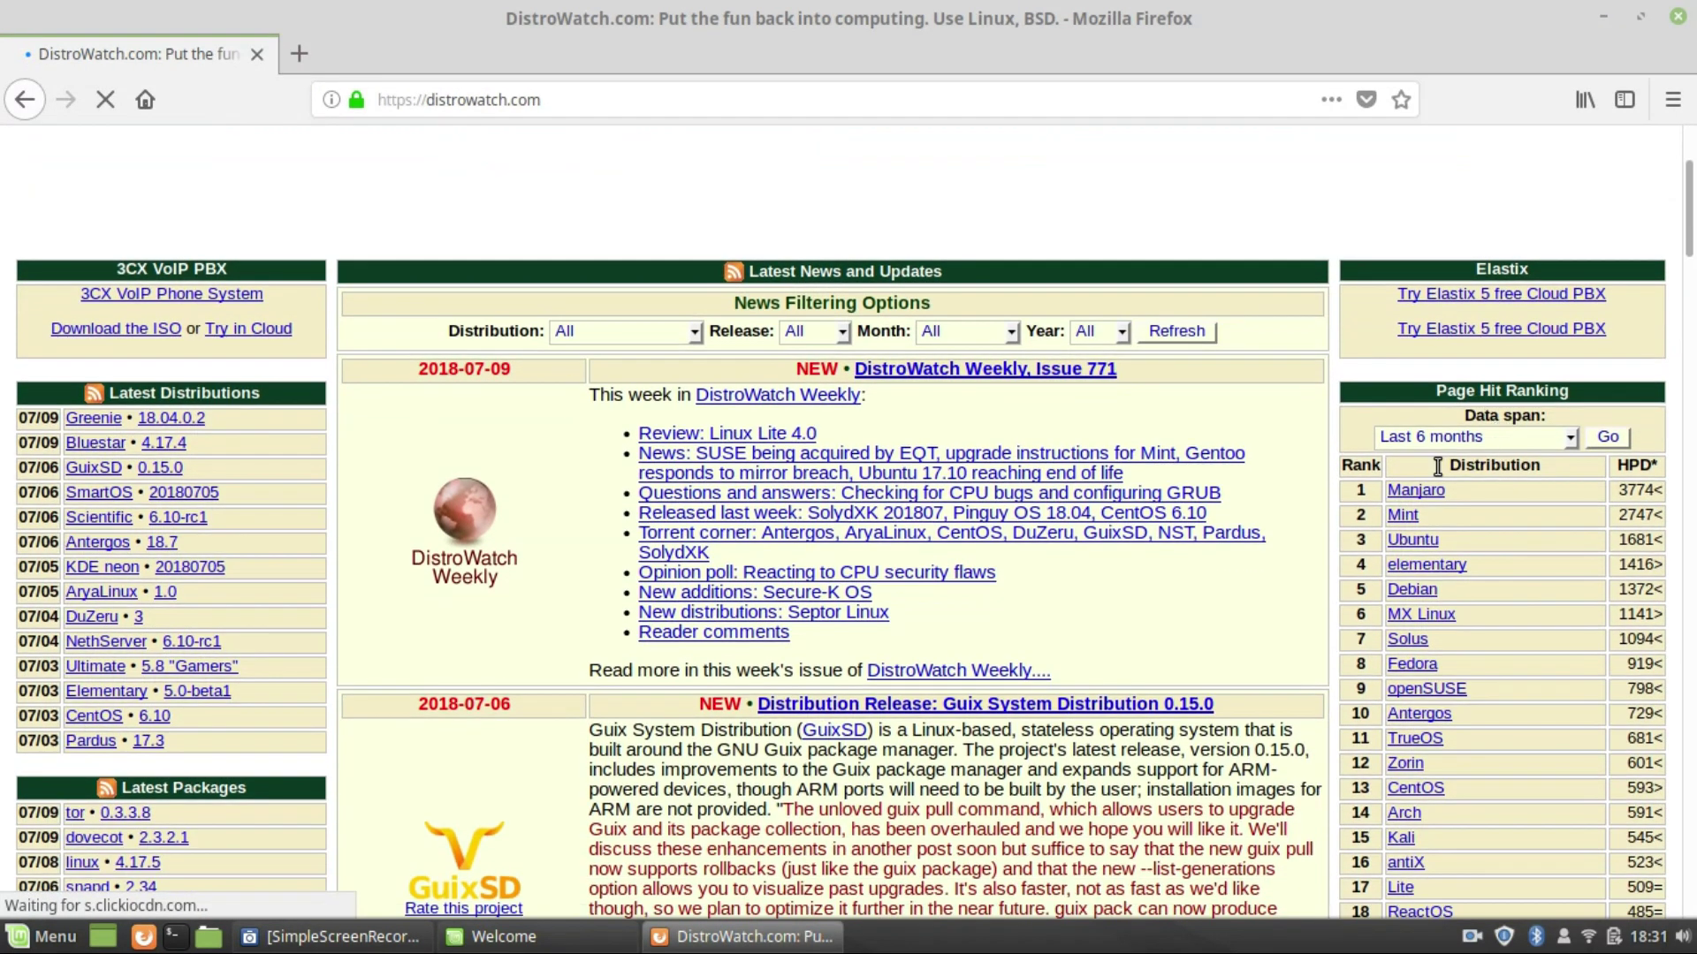
pyautogui.click(1412, 518)
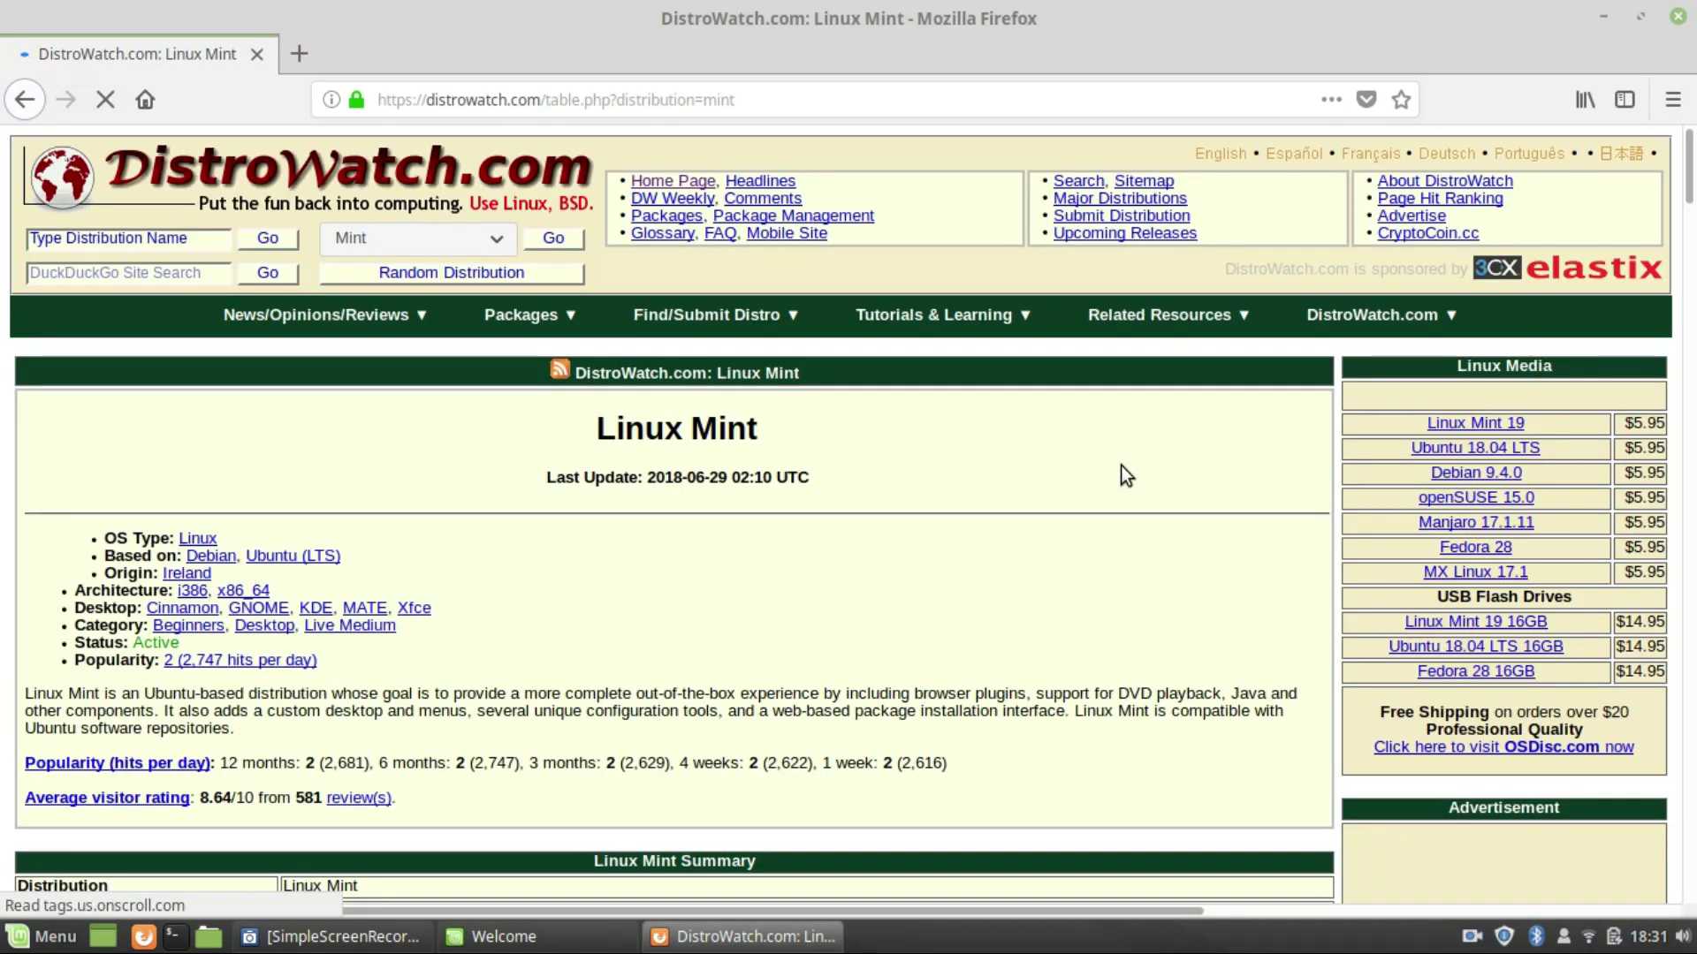
pyautogui.scroll(-3, 1175, 456)
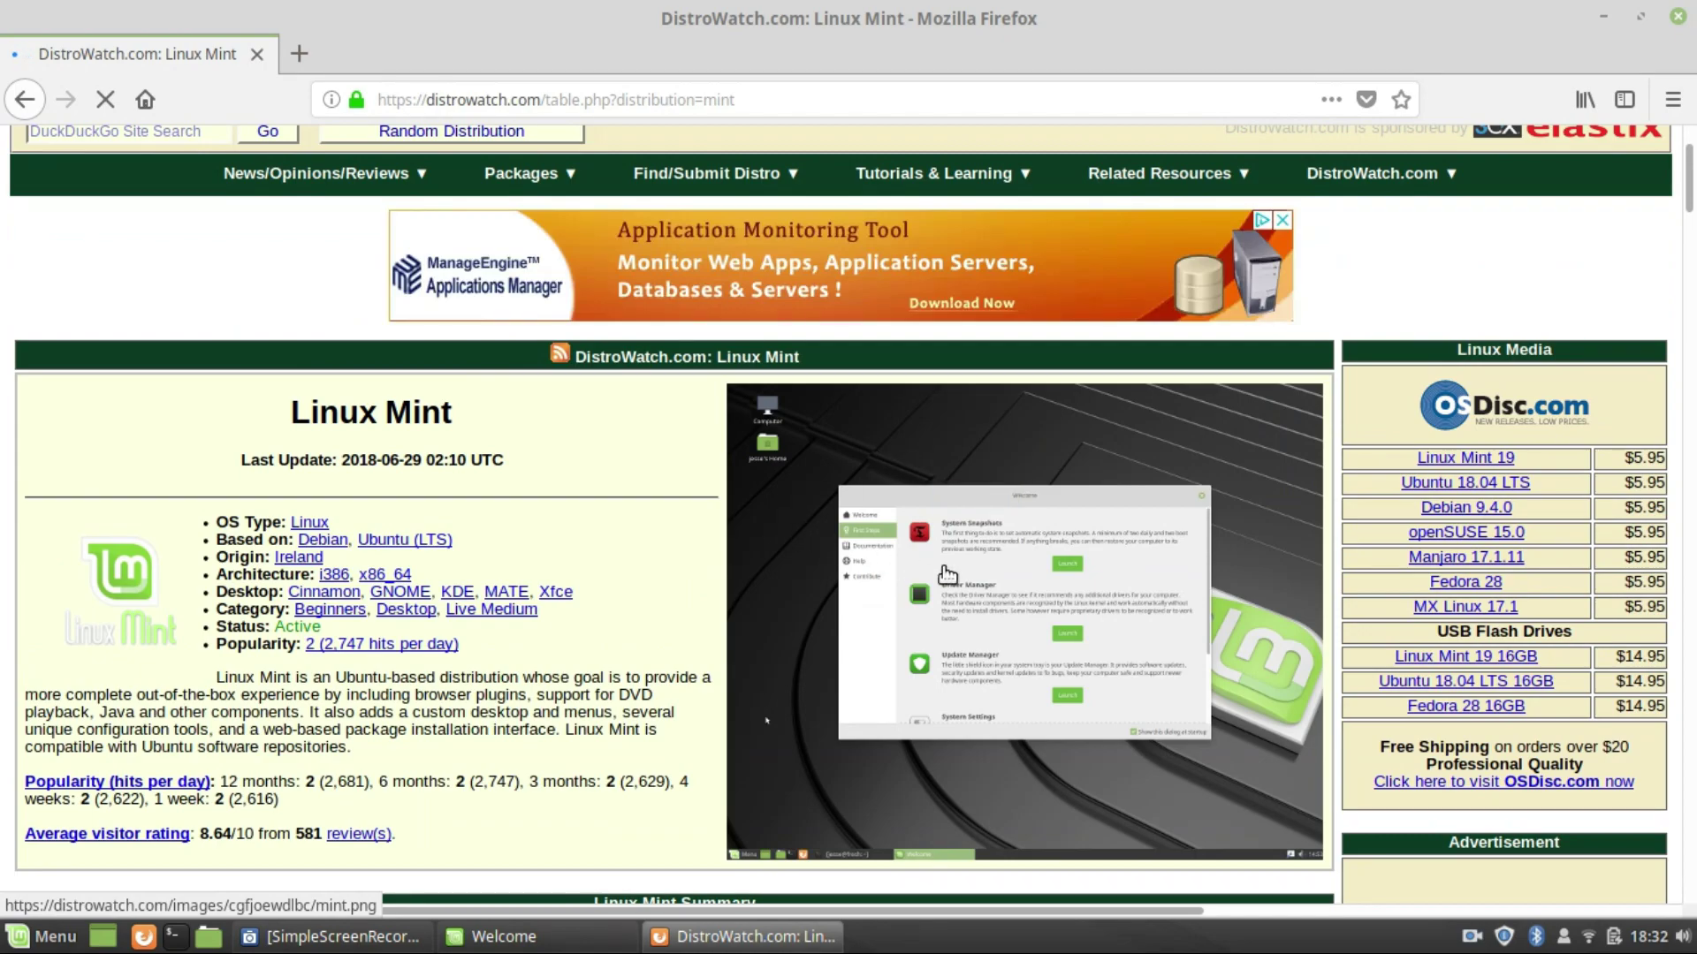
pyautogui.scroll(-3, 602, 576)
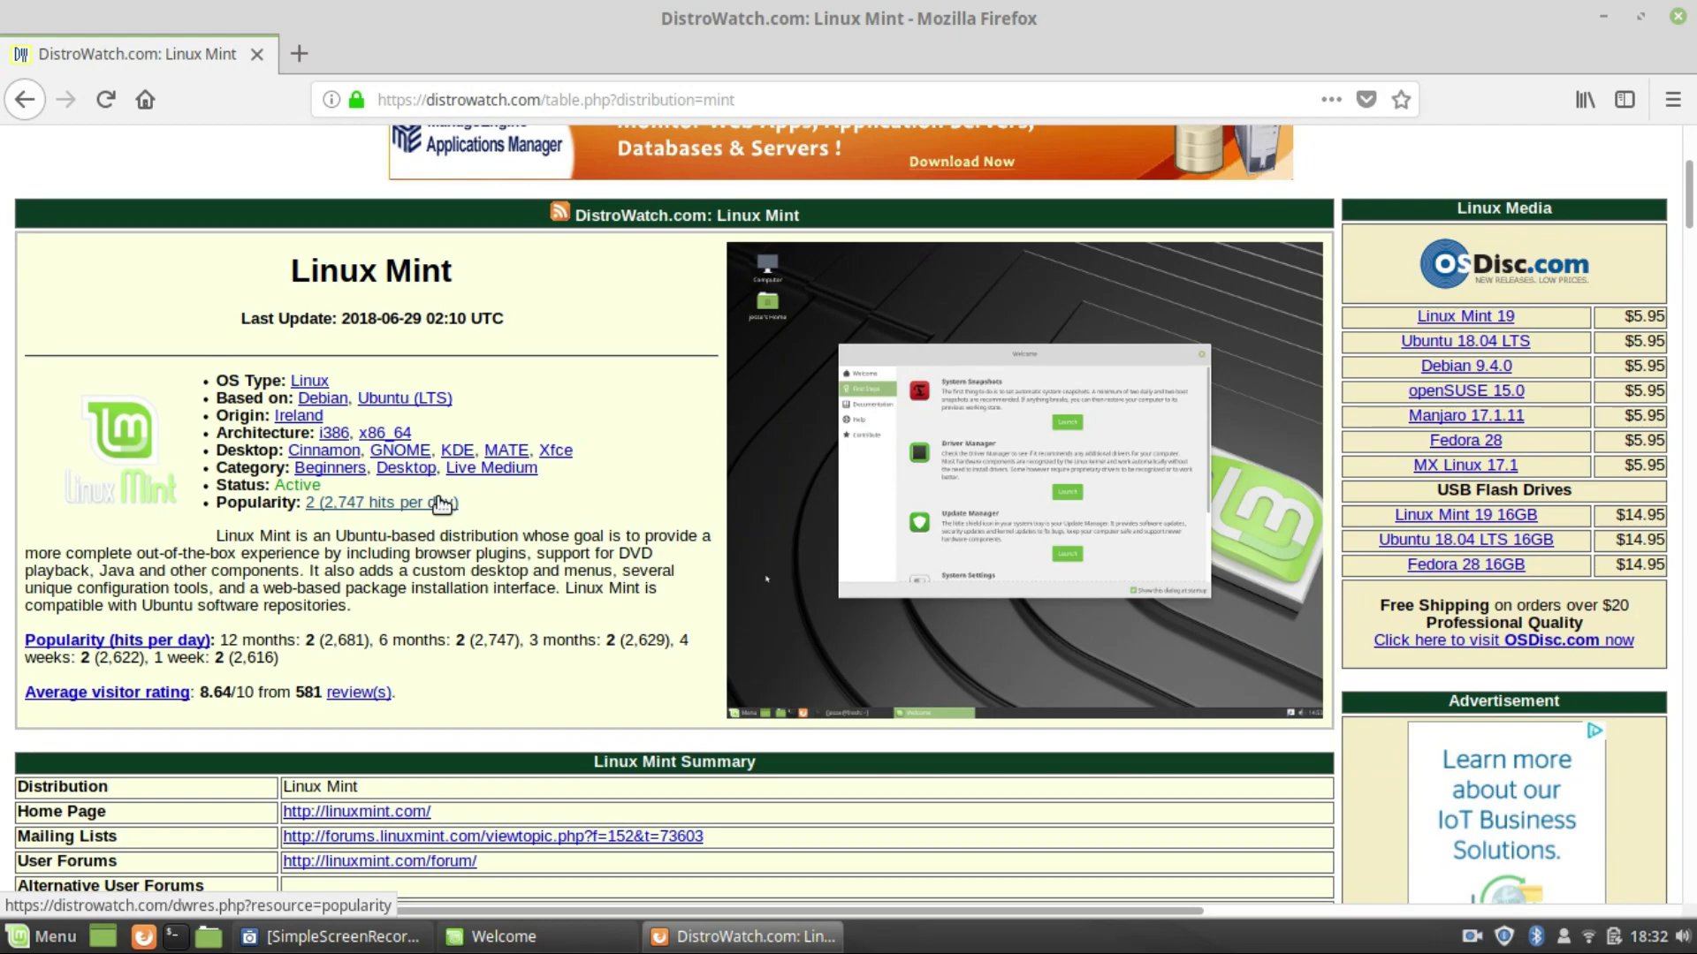
pyautogui.click(459, 452)
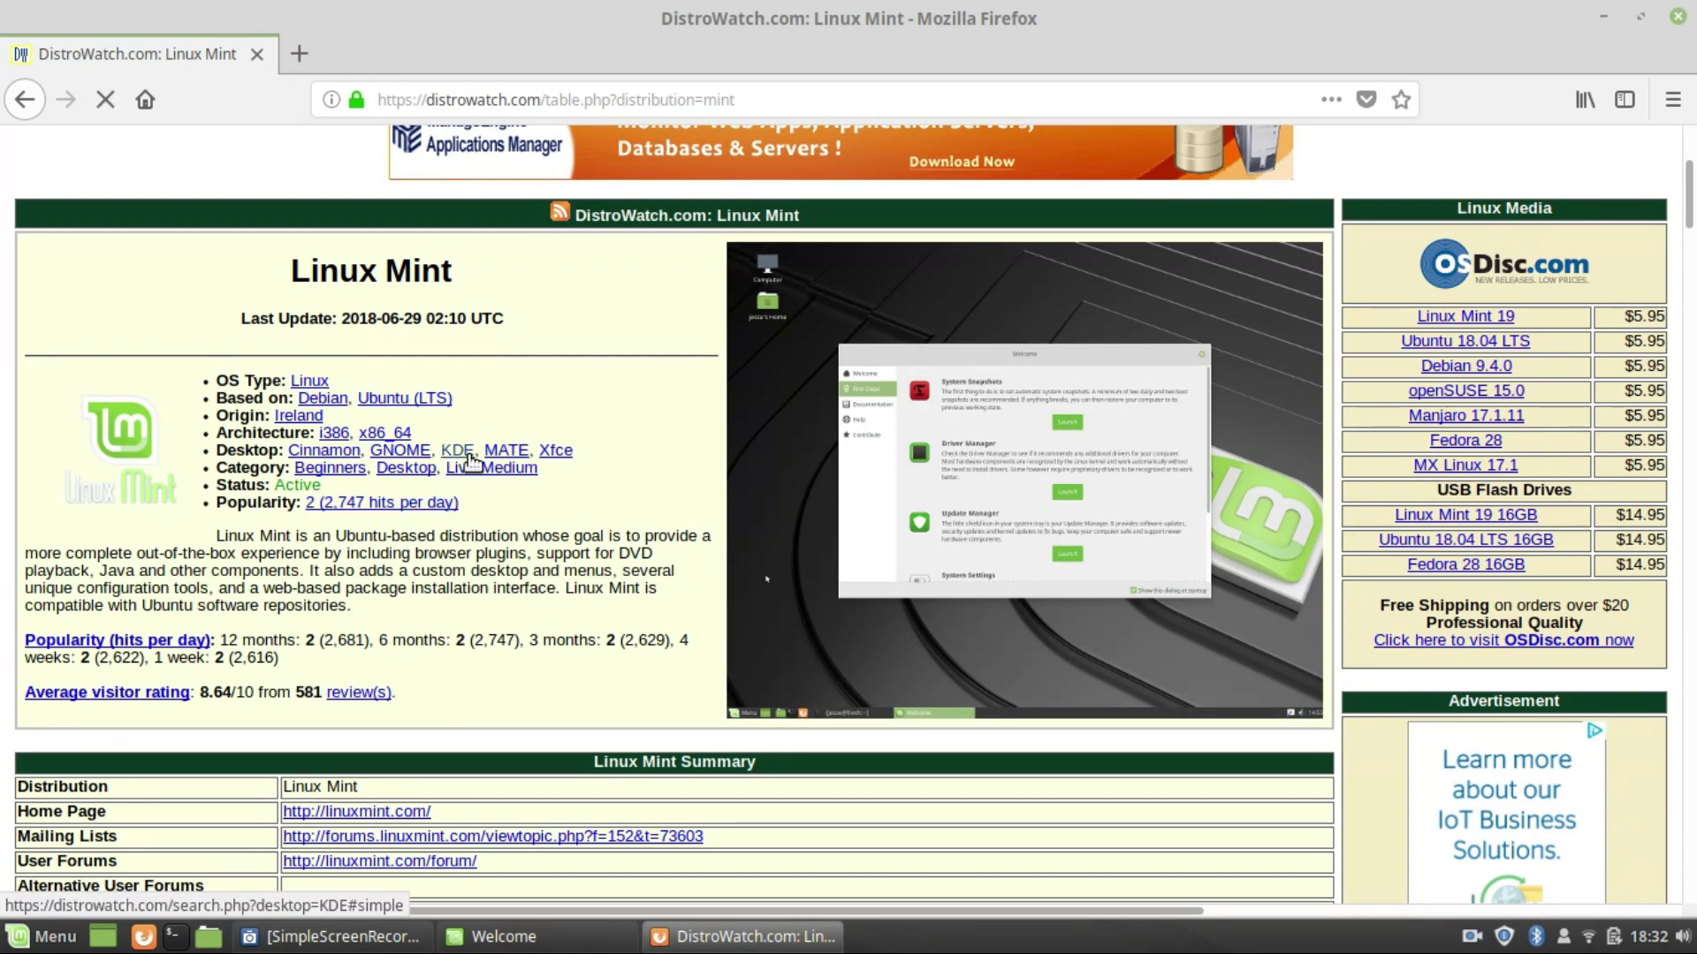
# Step: Load linuxmint.com in a new browser tab
pyautogui.click(301, 54)
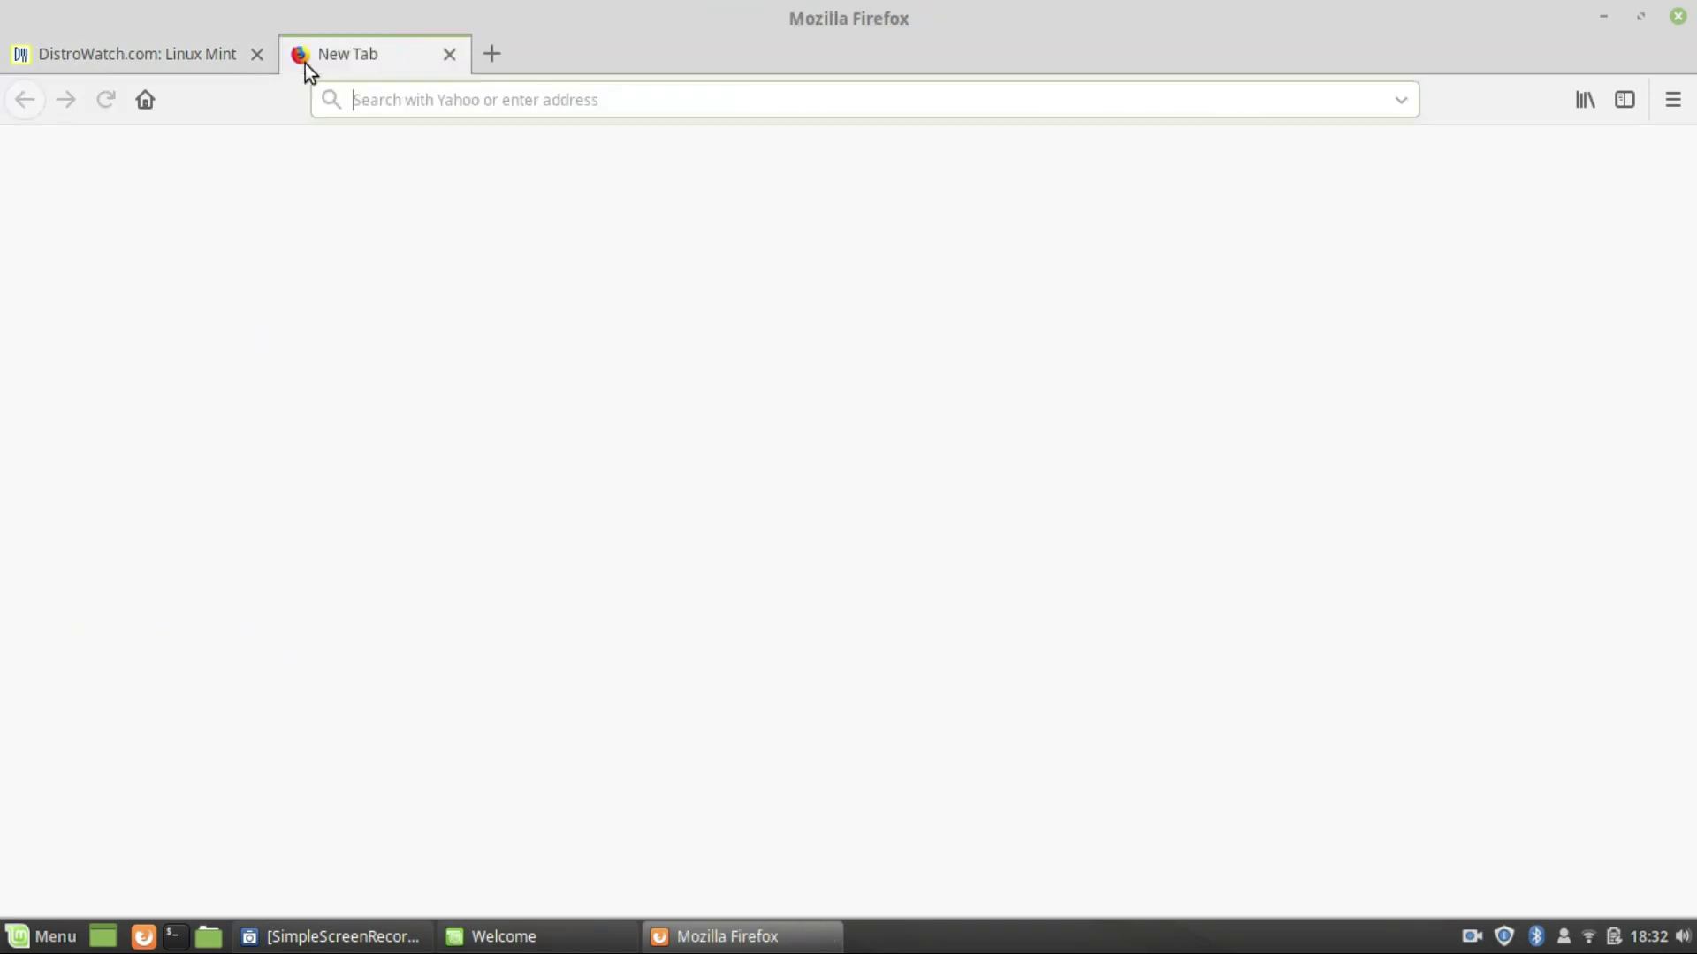
pyautogui.write('linxu')
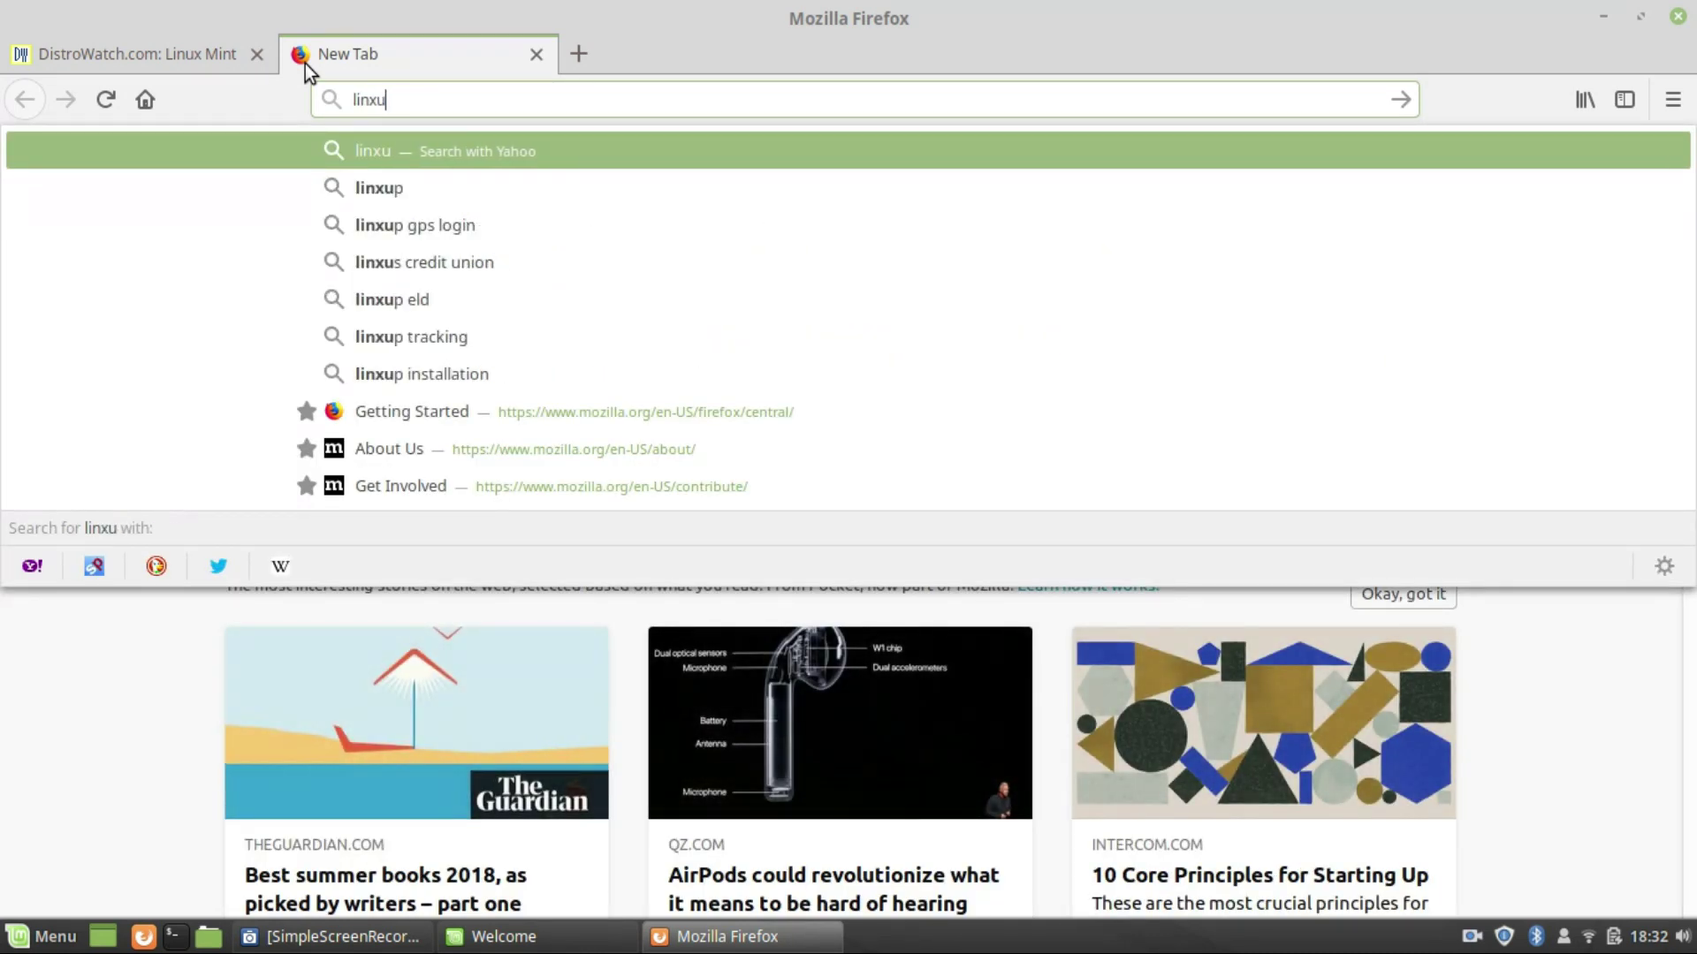
pyautogui.press('BackSpace')
pyautogui.press('BackSpace')
pyautogui.write('ux')
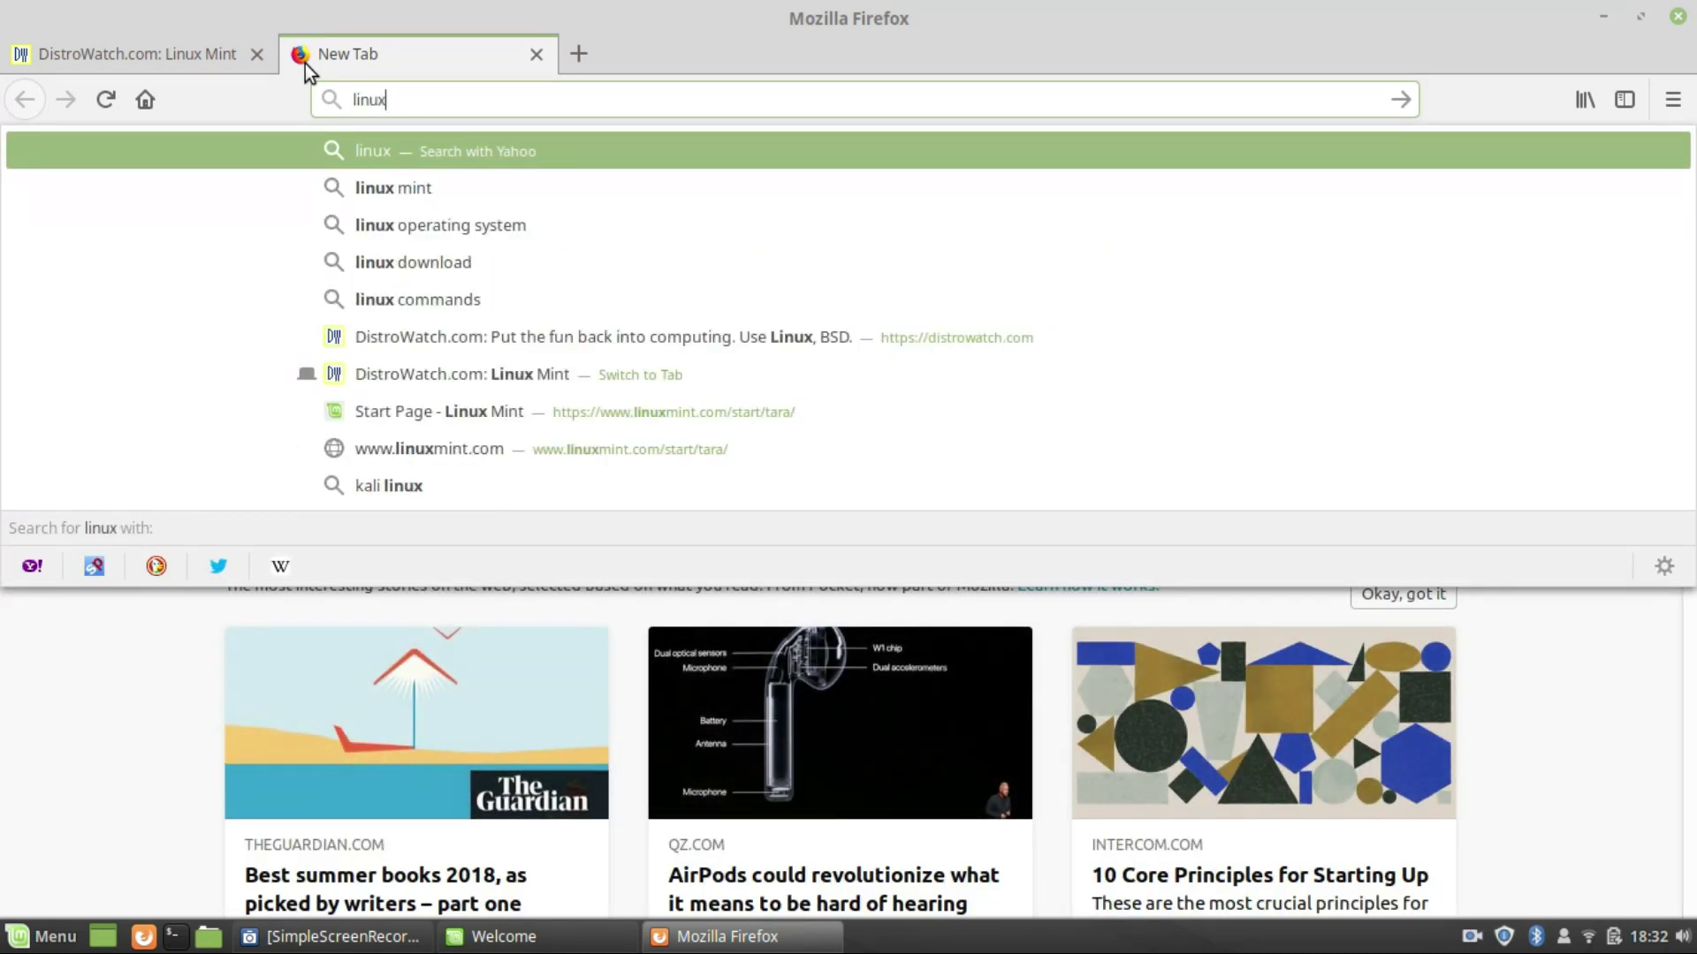
pyautogui.write('mint.')
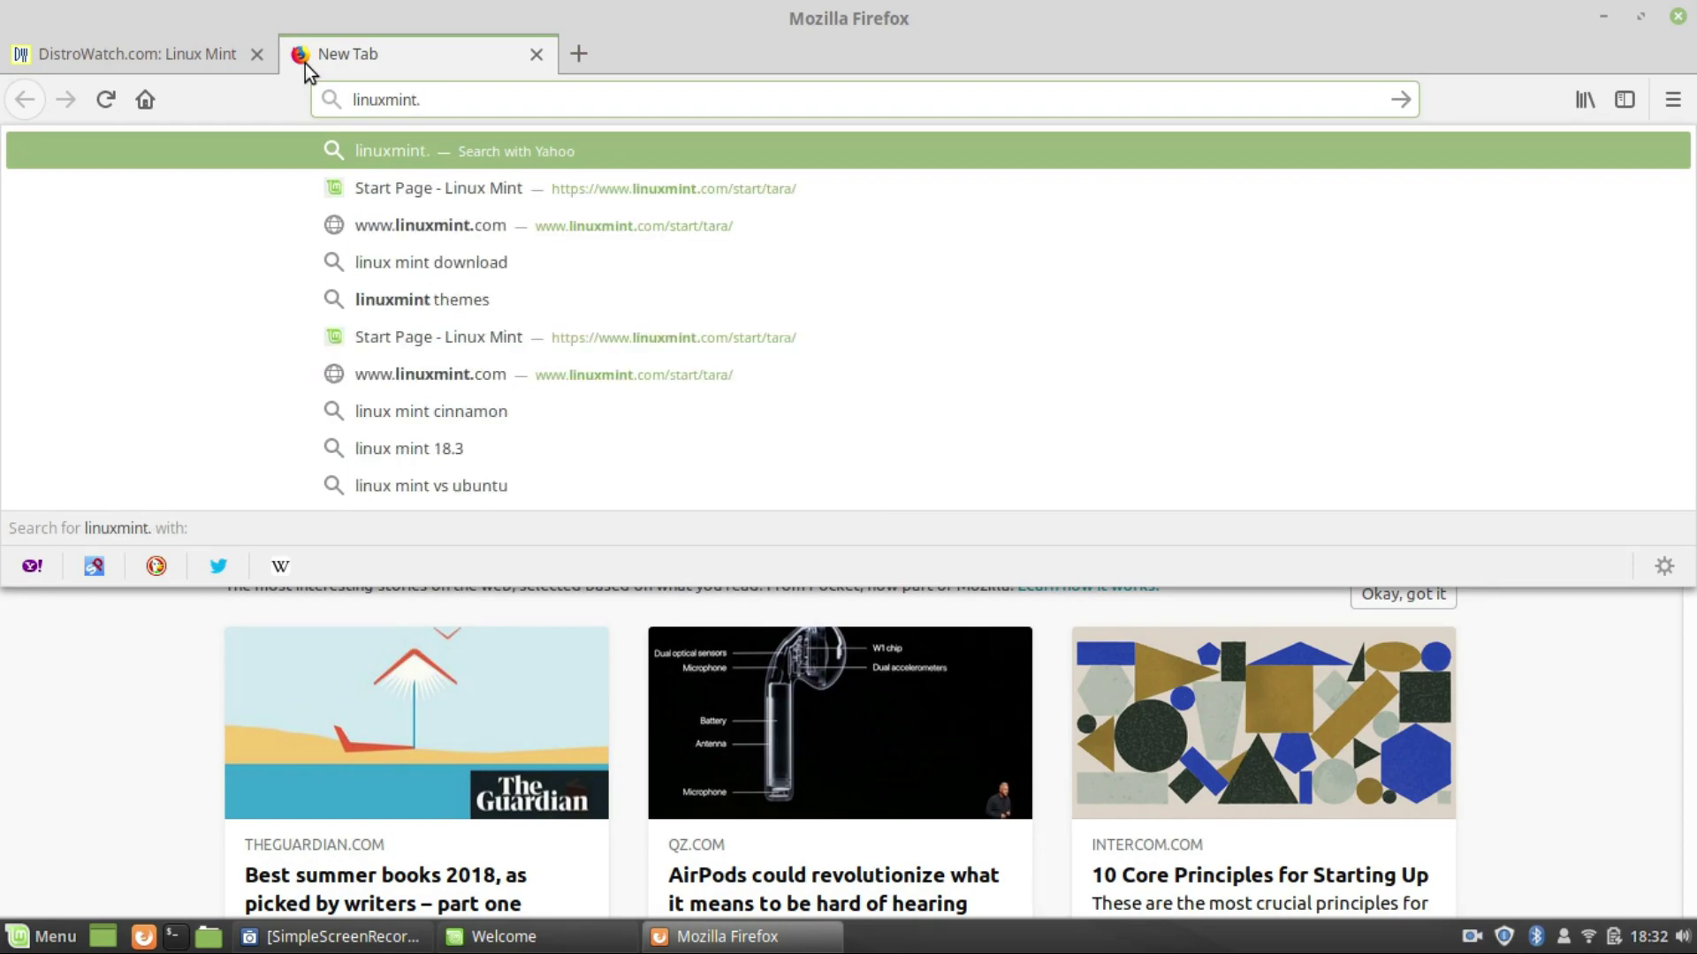
pyautogui.write('com')
pyautogui.press('Return')
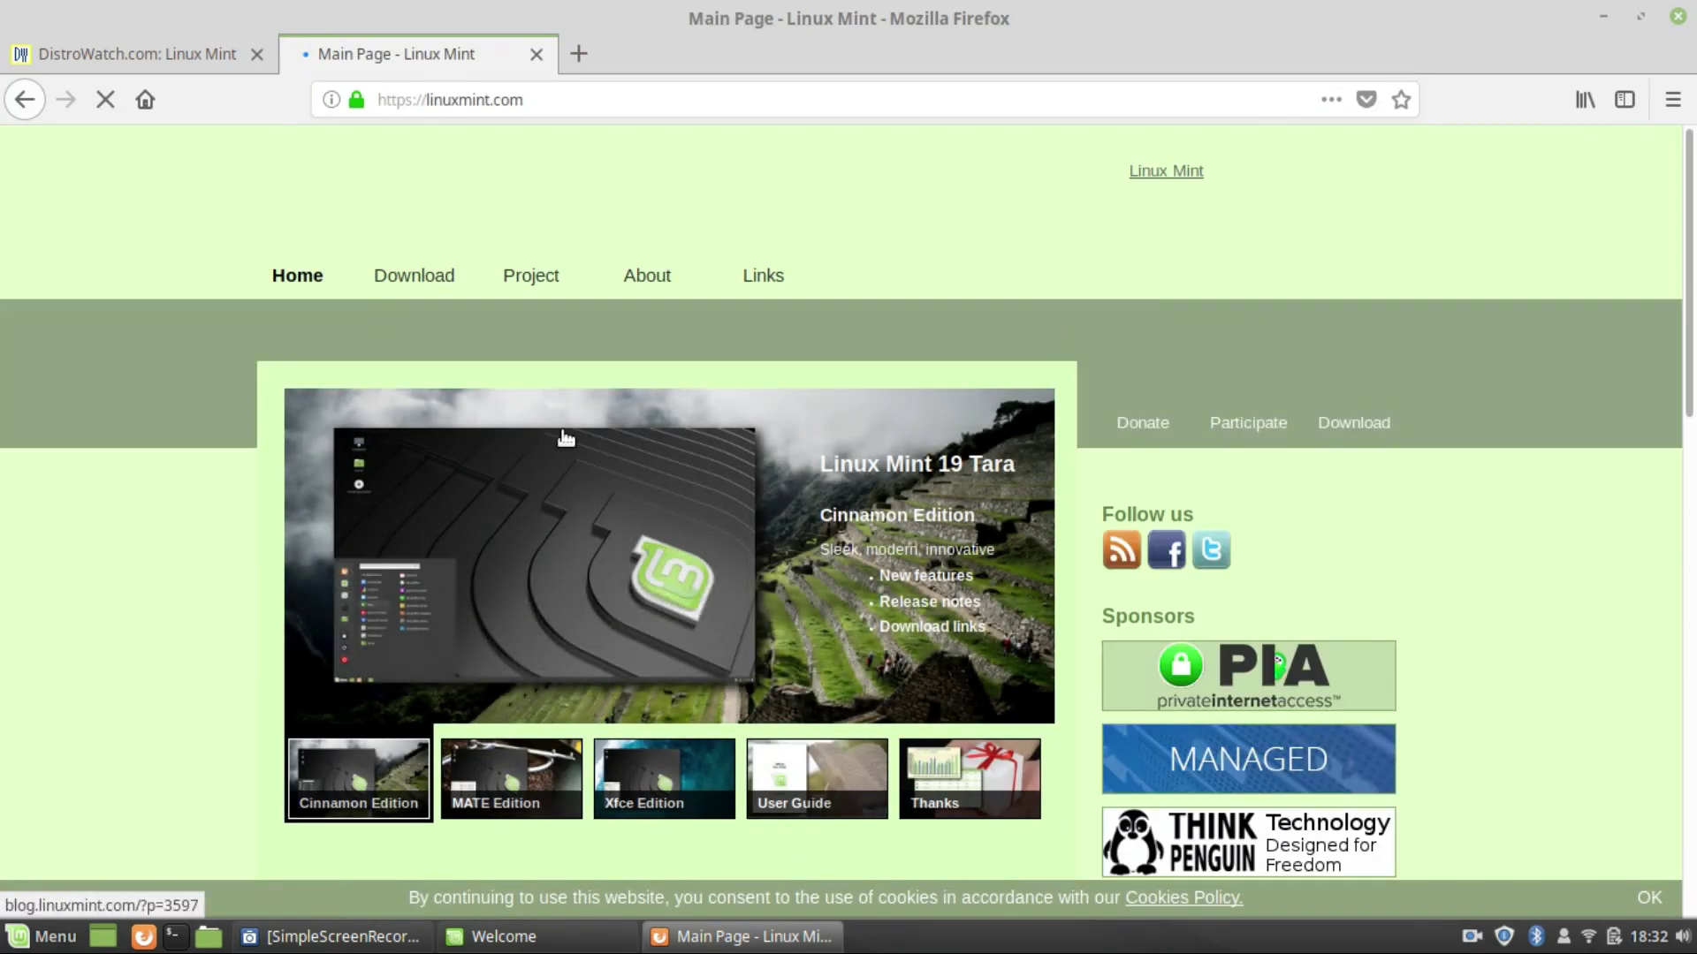
# Step: Examine the available editions on the Linux Mint download page and return to the DistroWatch page
pyautogui.click(413, 273)
pyautogui.scroll(-3, 566, 442)
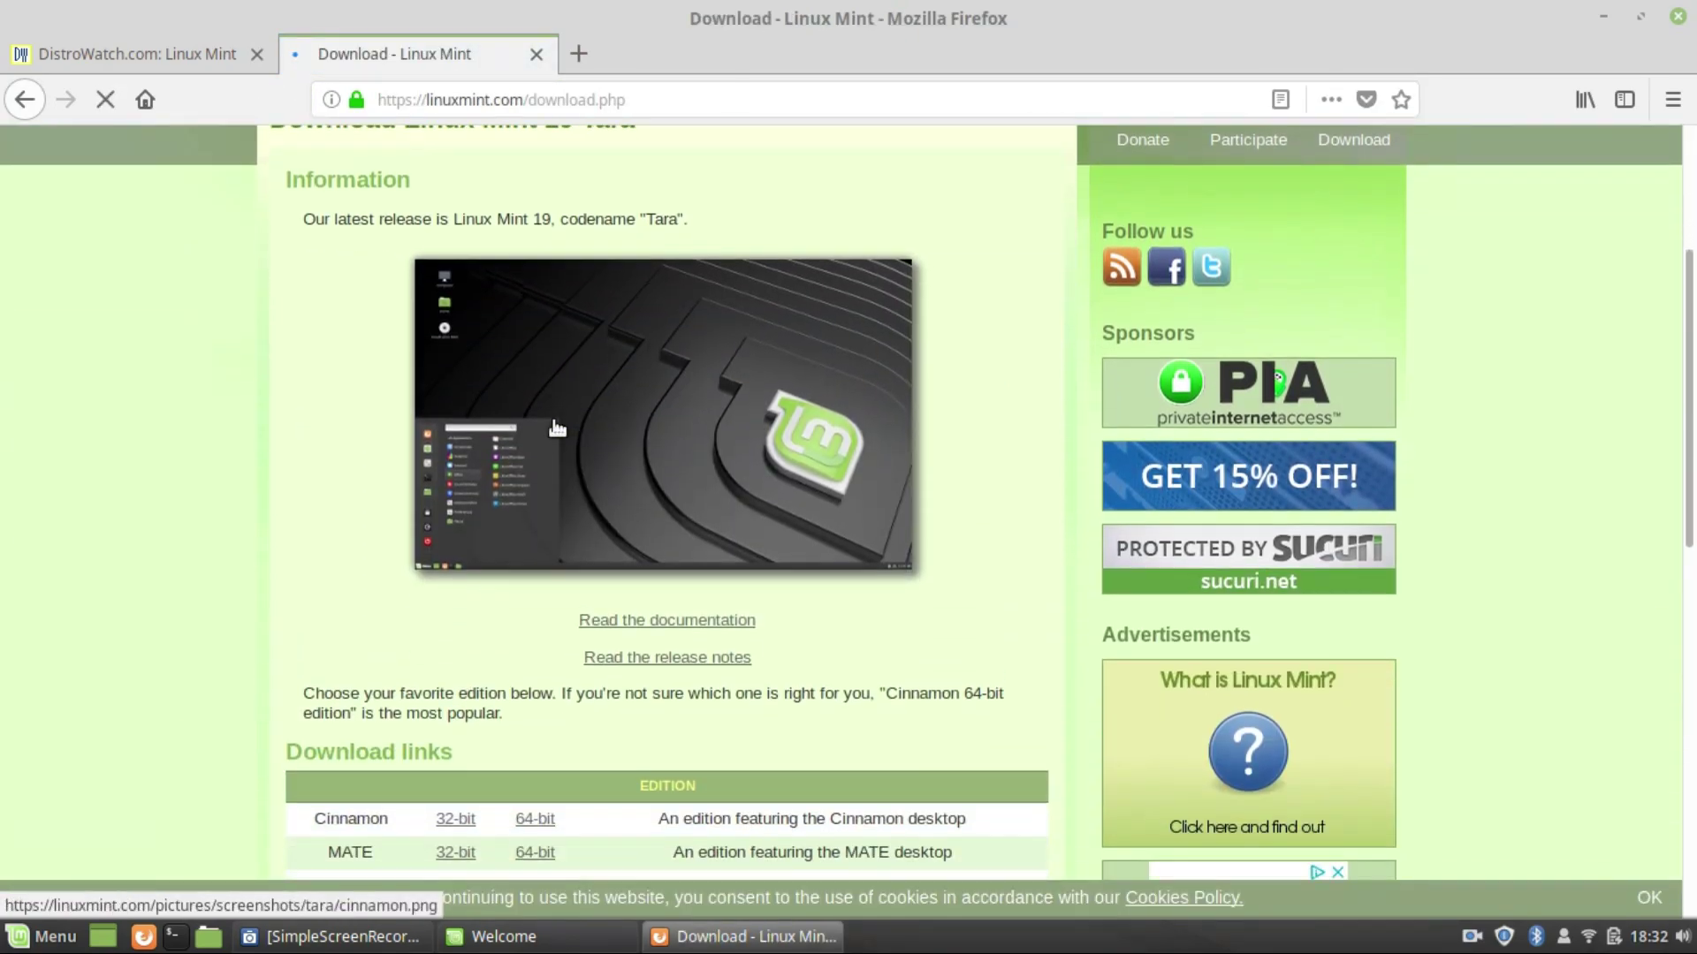
pyautogui.scroll(-3, 557, 428)
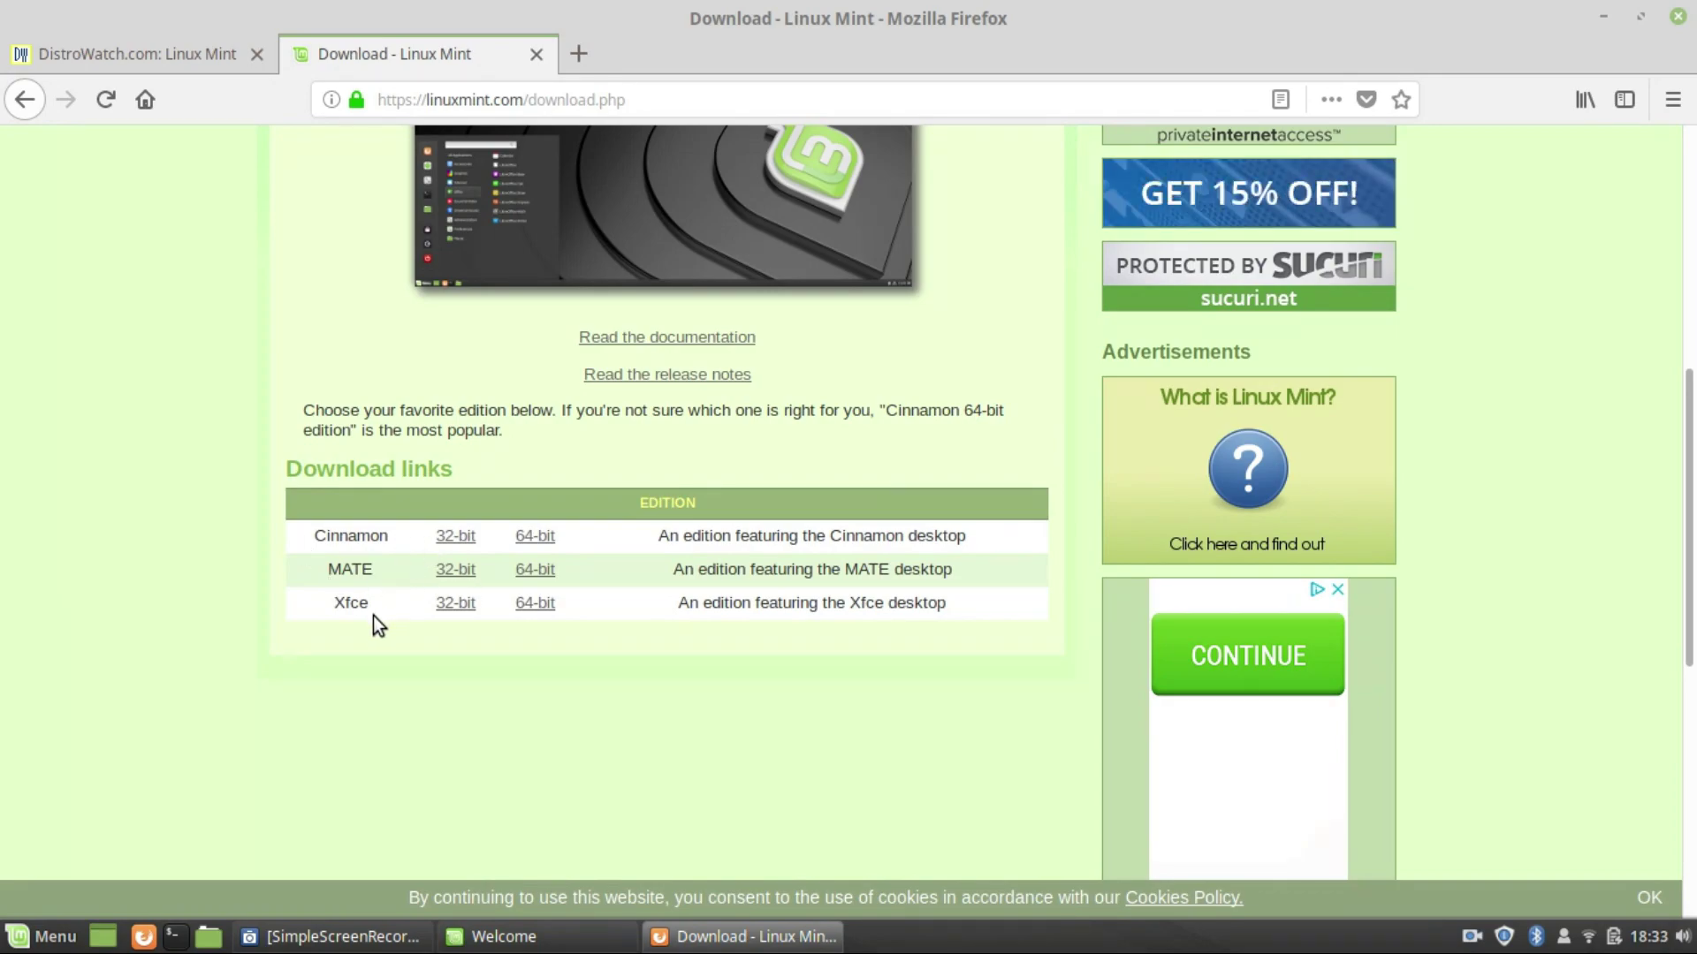
pyautogui.click(69, 57)
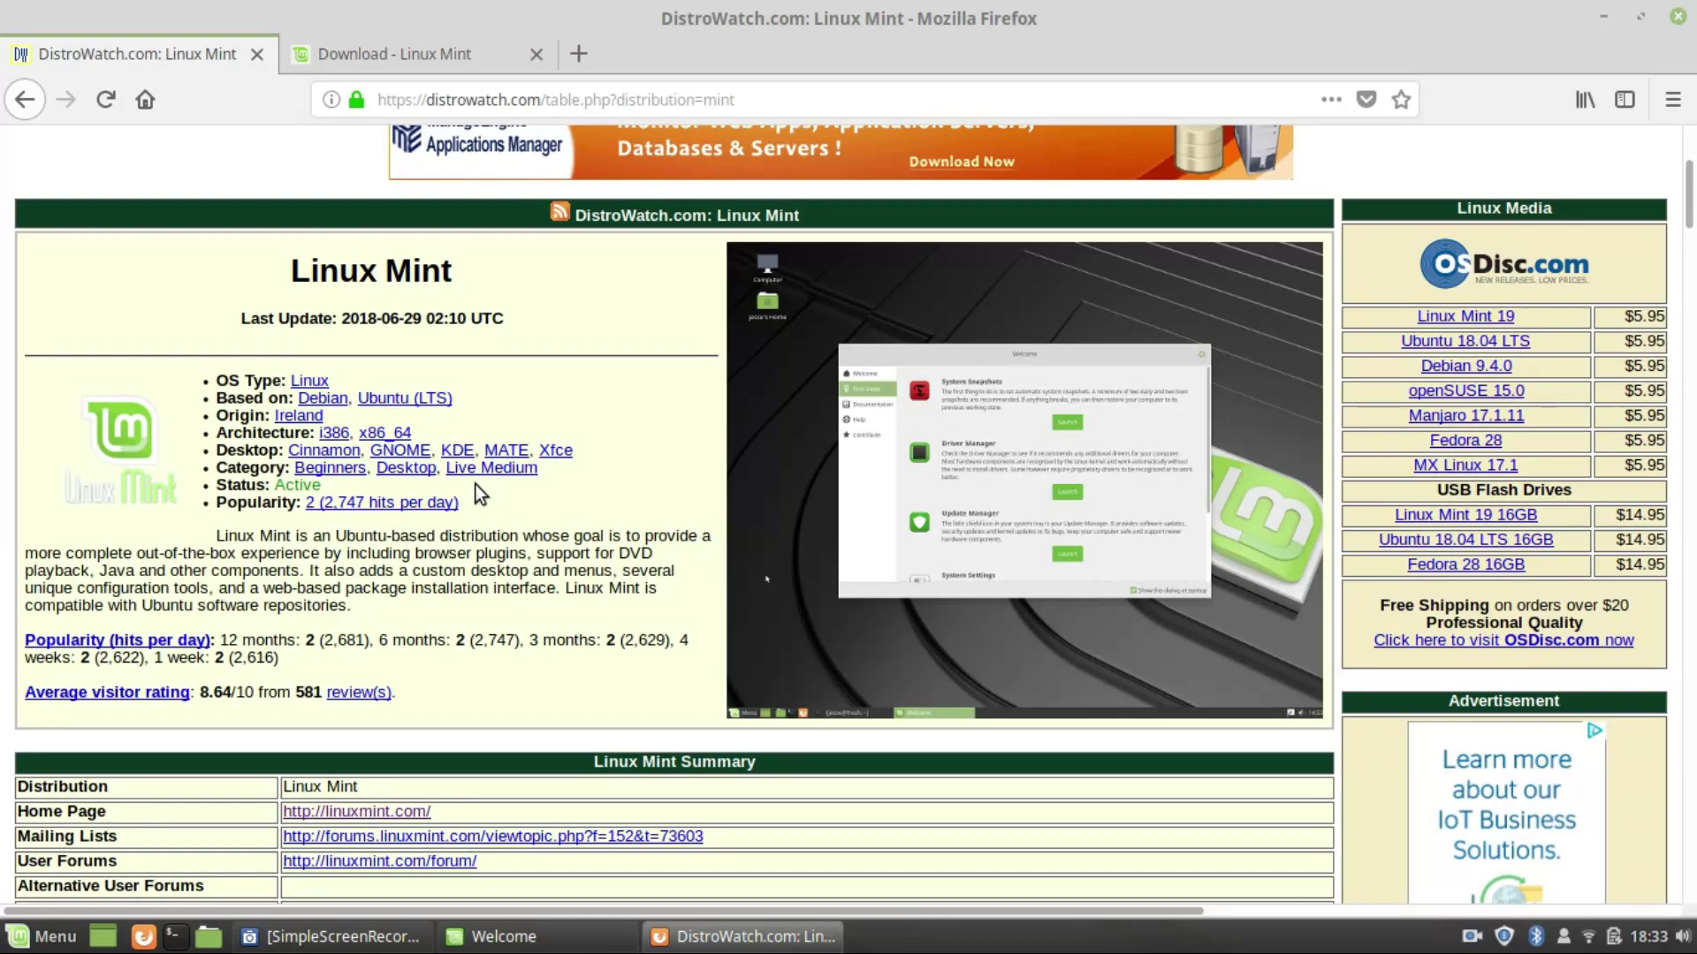
# Step: Try to install plasma-desktop with sudo apt install in a terminal, authenticating with the account password, and close the terminal after interrupting it
pyautogui.click(176, 937)
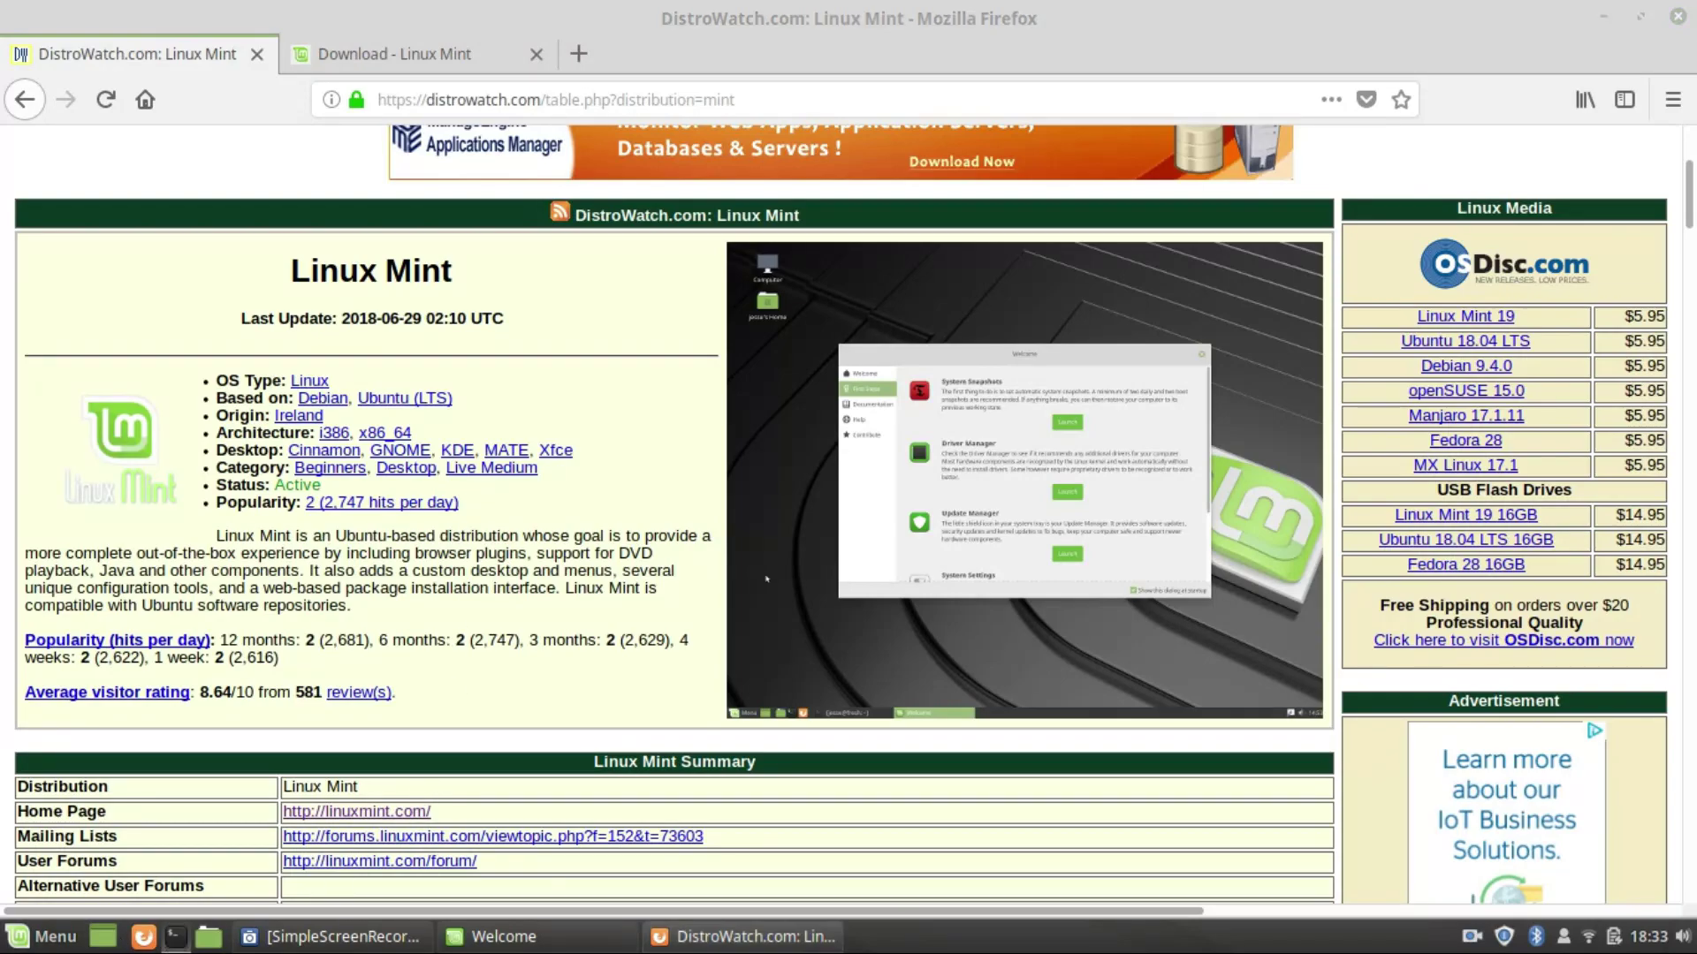
pyautogui.write('sudo apt install playo')
pyautogui.press('BackSpace')
pyautogui.press('BackSpace')
pyautogui.press('BackSpace')
pyautogui.press('BackSpace')
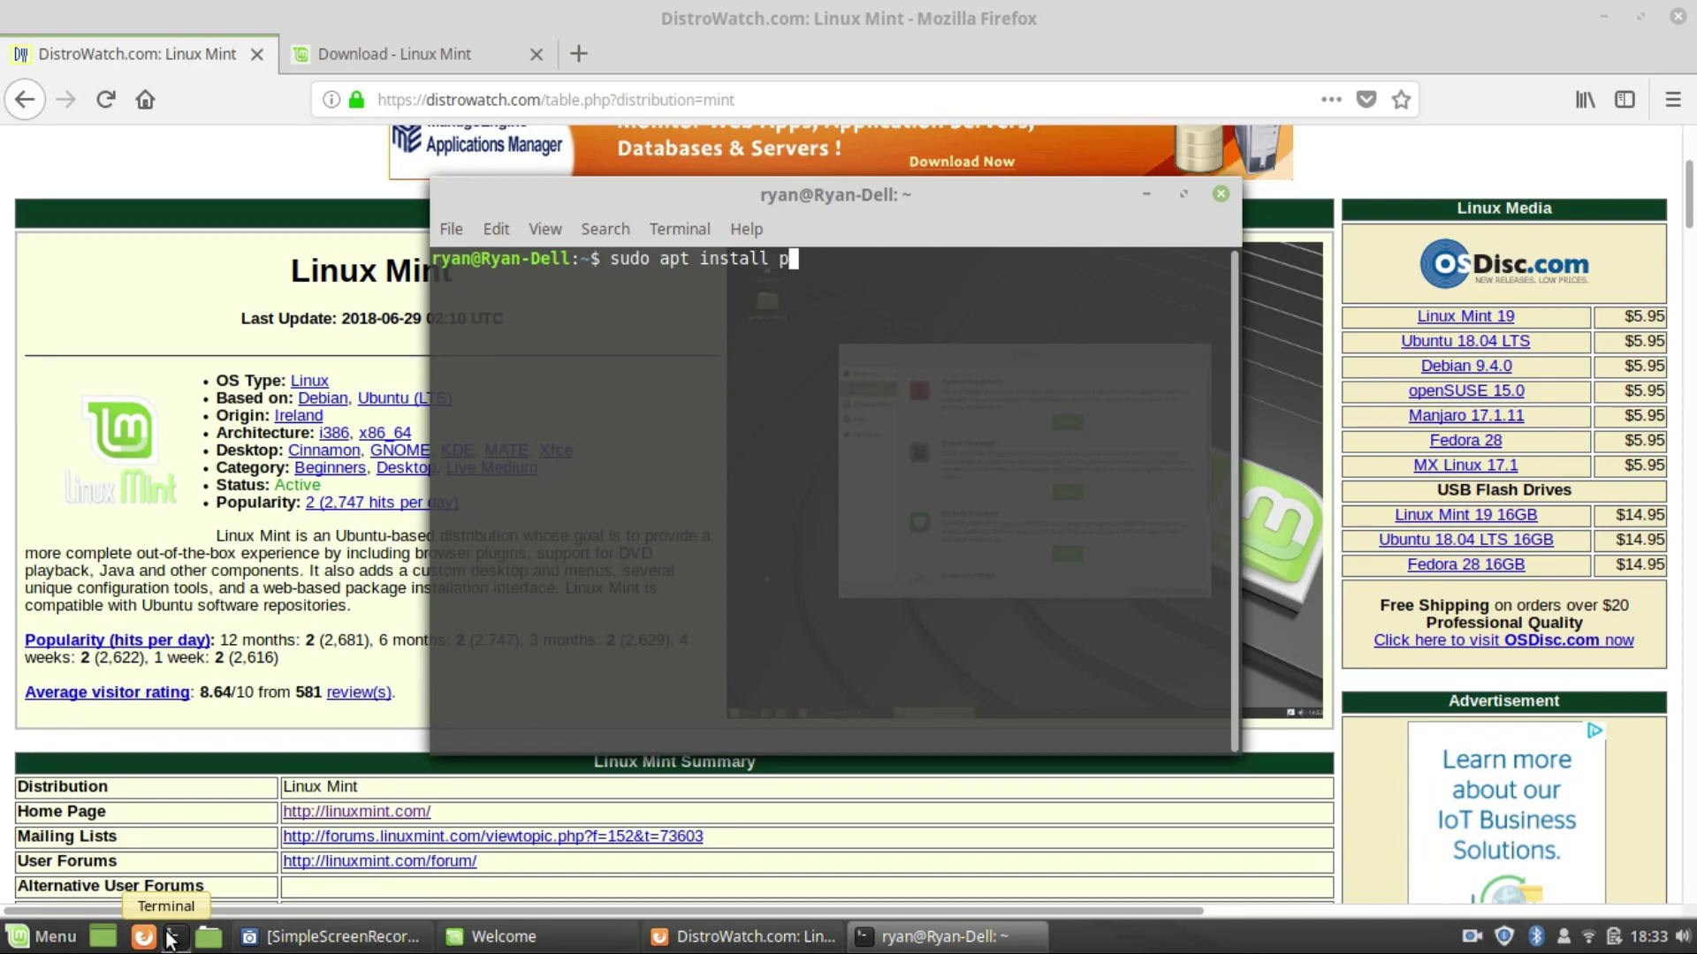
pyautogui.write('lasma-desktop')
pyautogui.press('Return')
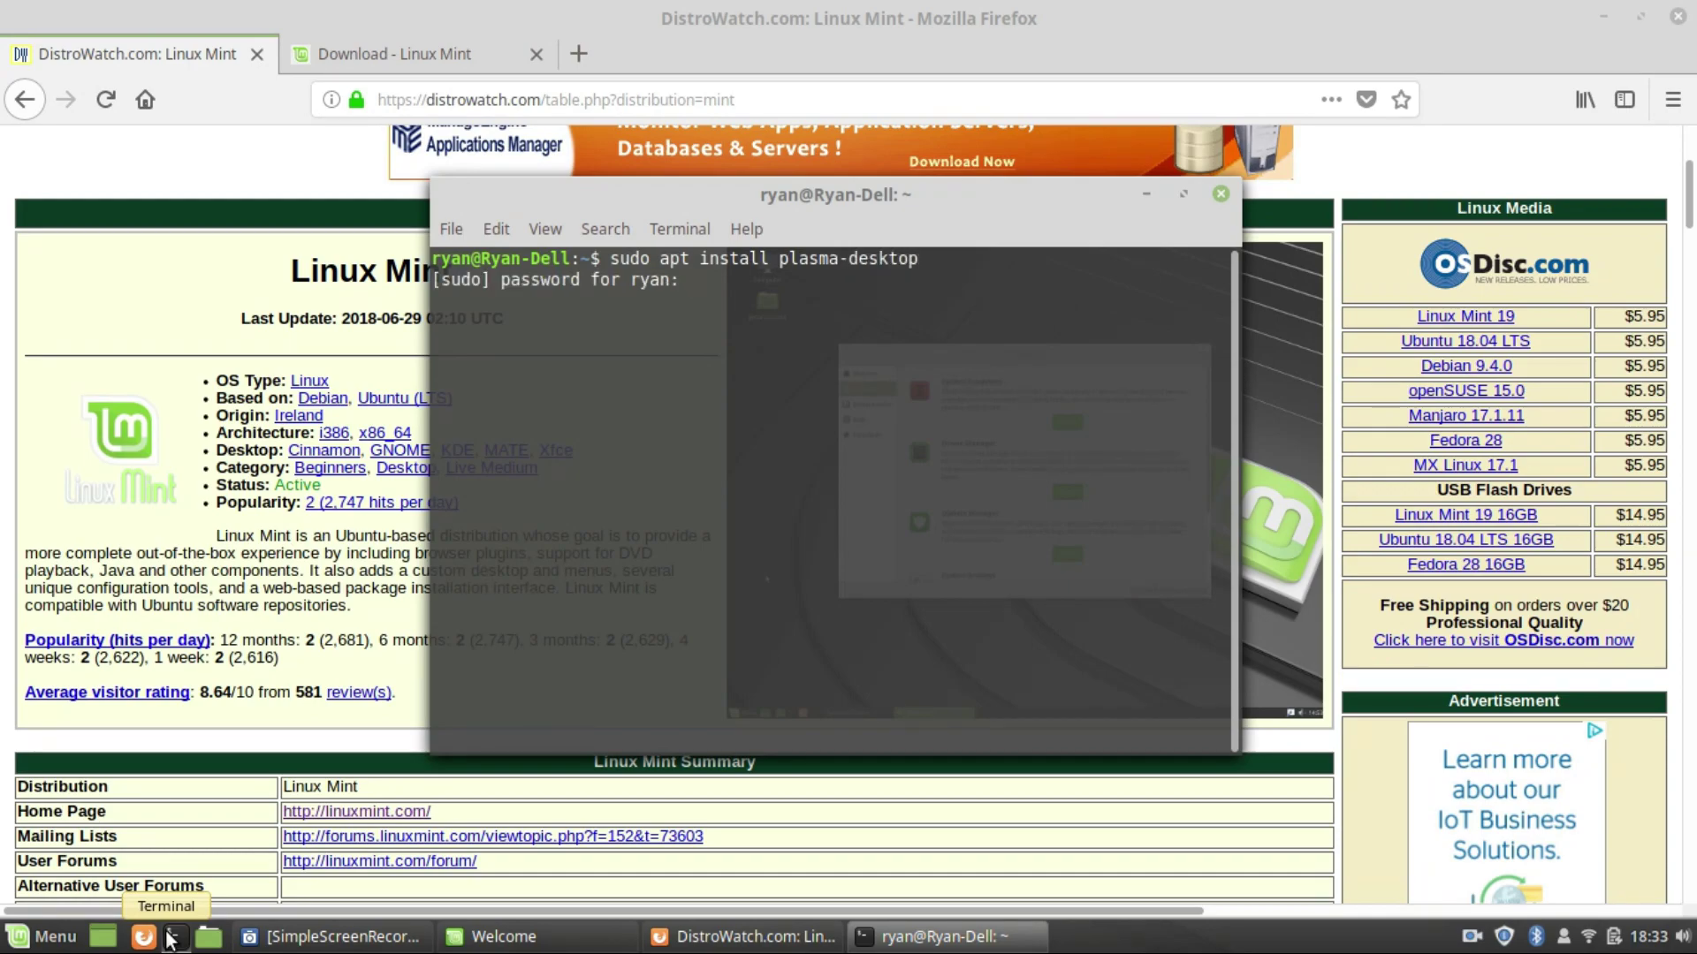
pyautogui.press('Return')
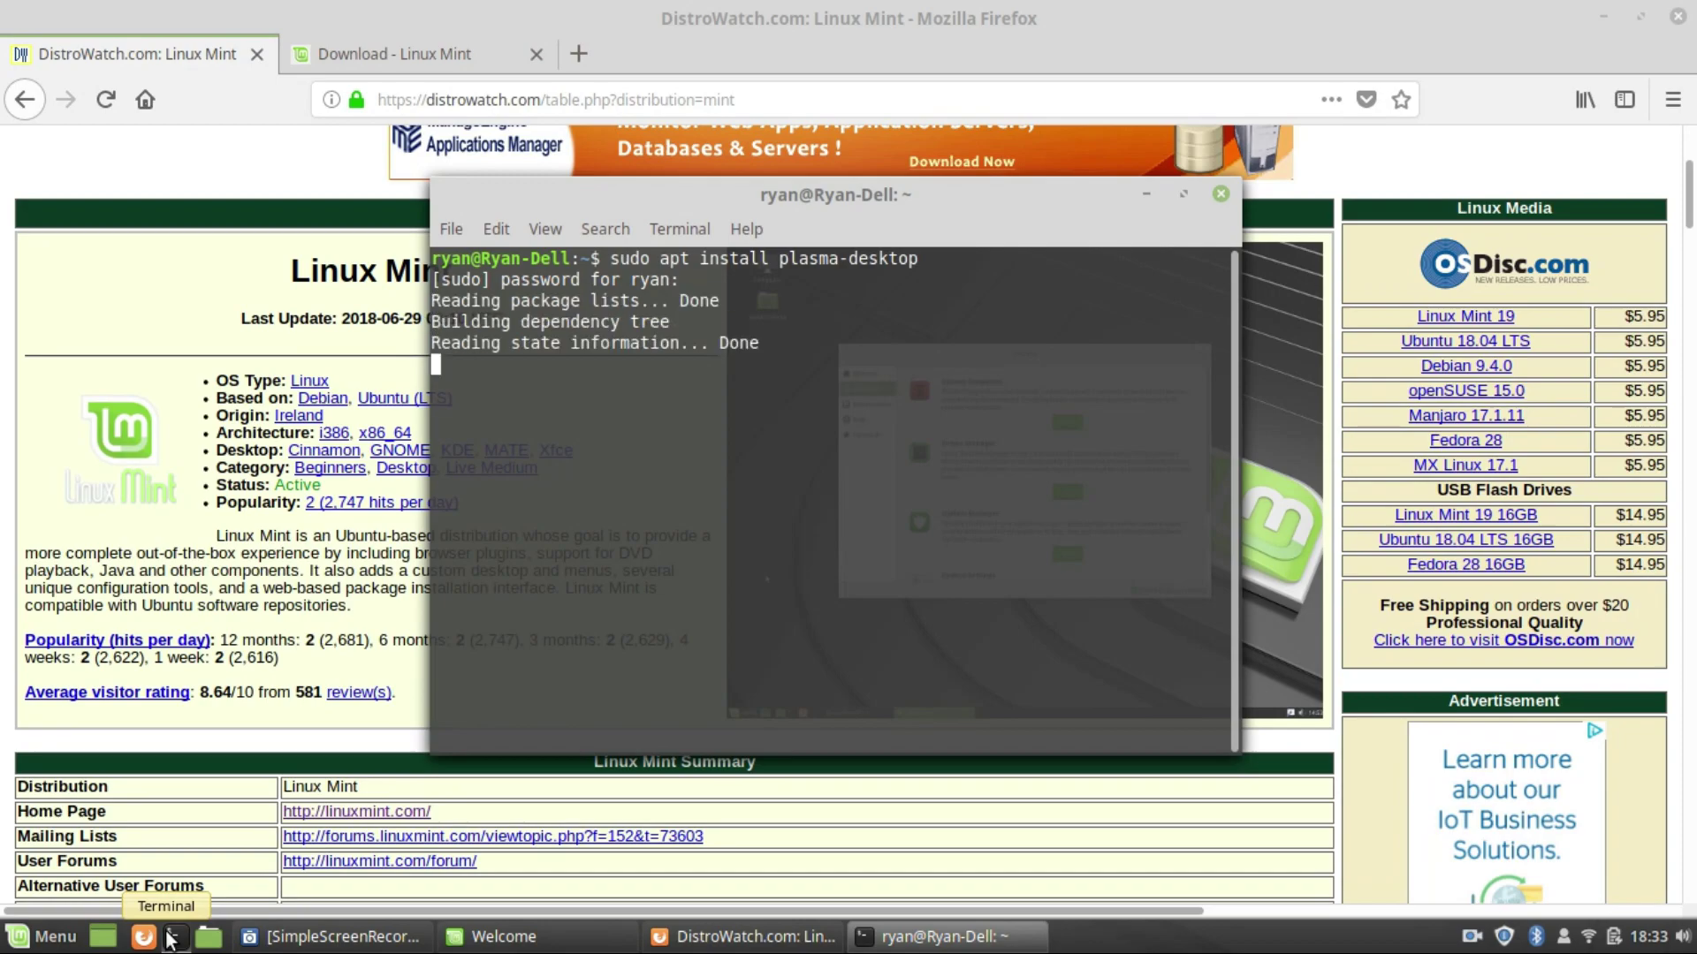
pyautogui.hotkey('ctrl', 'c')
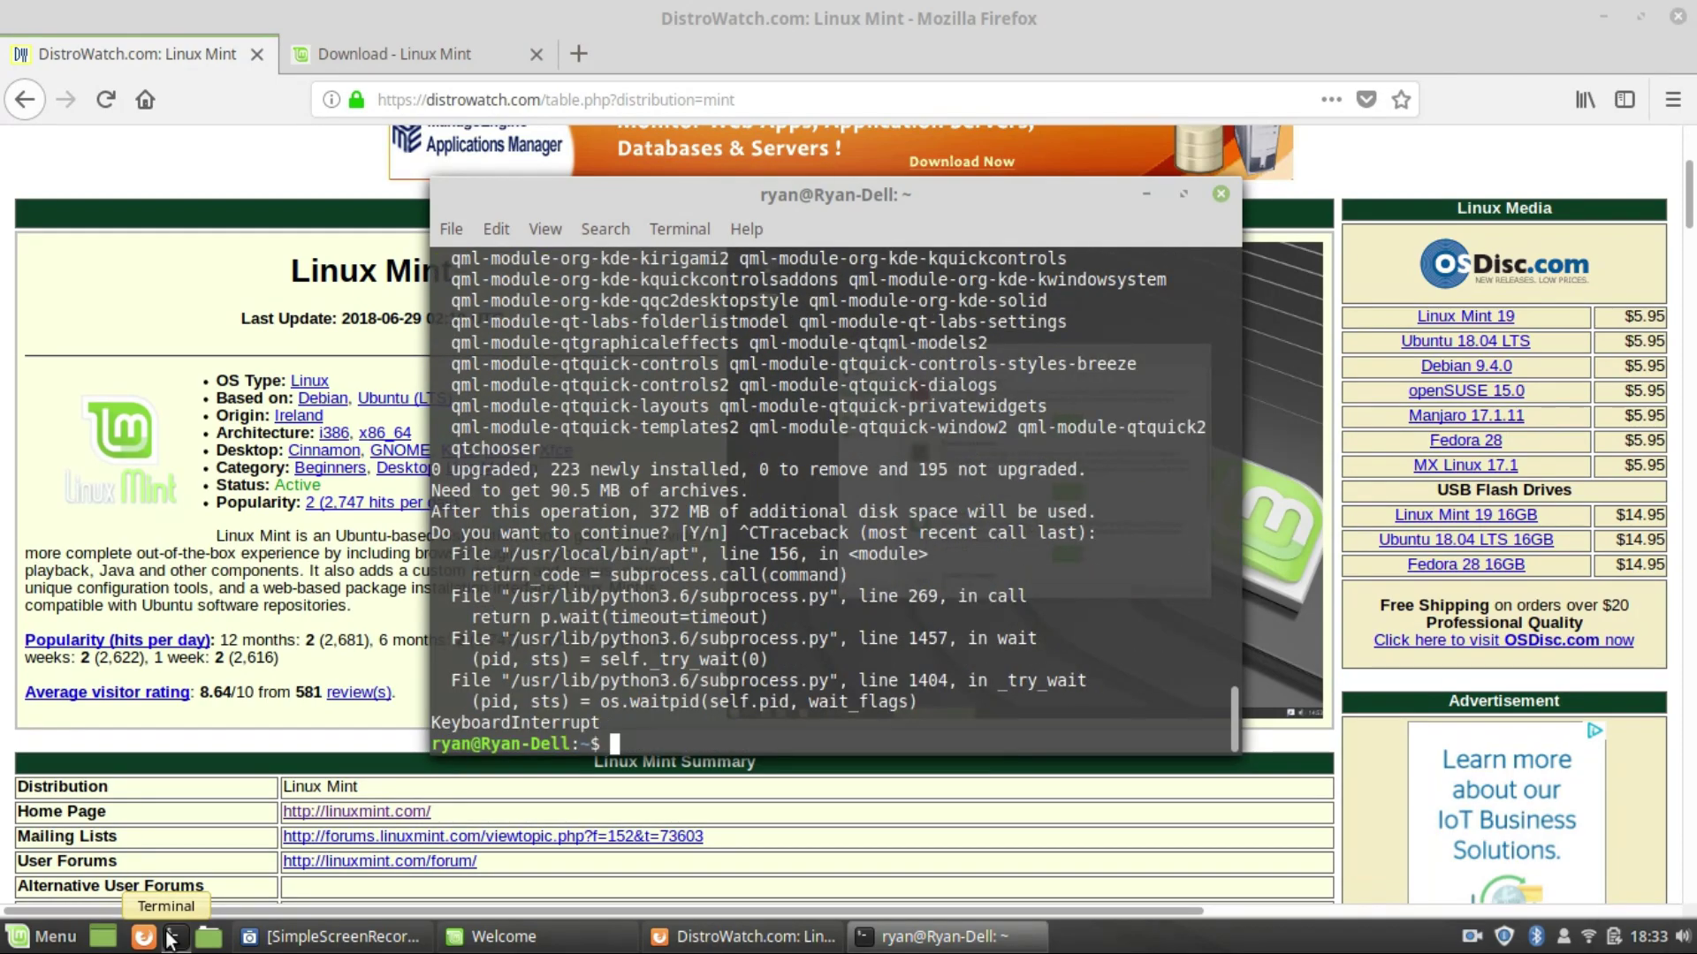
pyautogui.click(1220, 194)
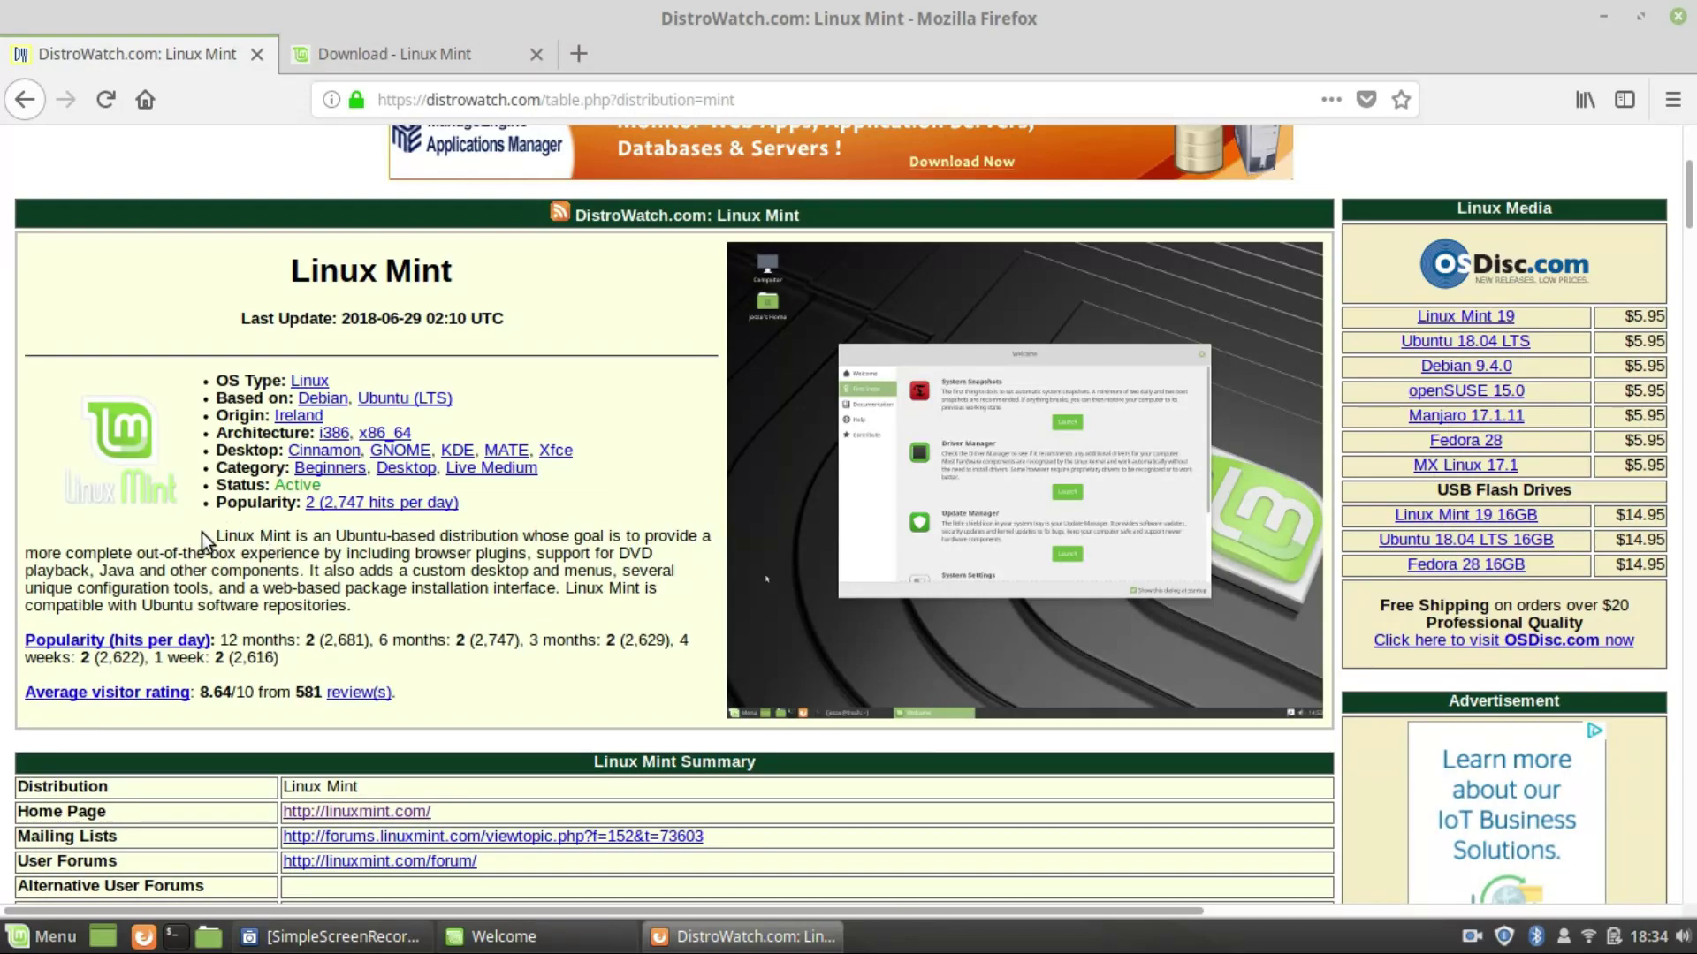
pyautogui.hotkey('ctrl', '+')
pyautogui.hotkey('ctrl', '+')
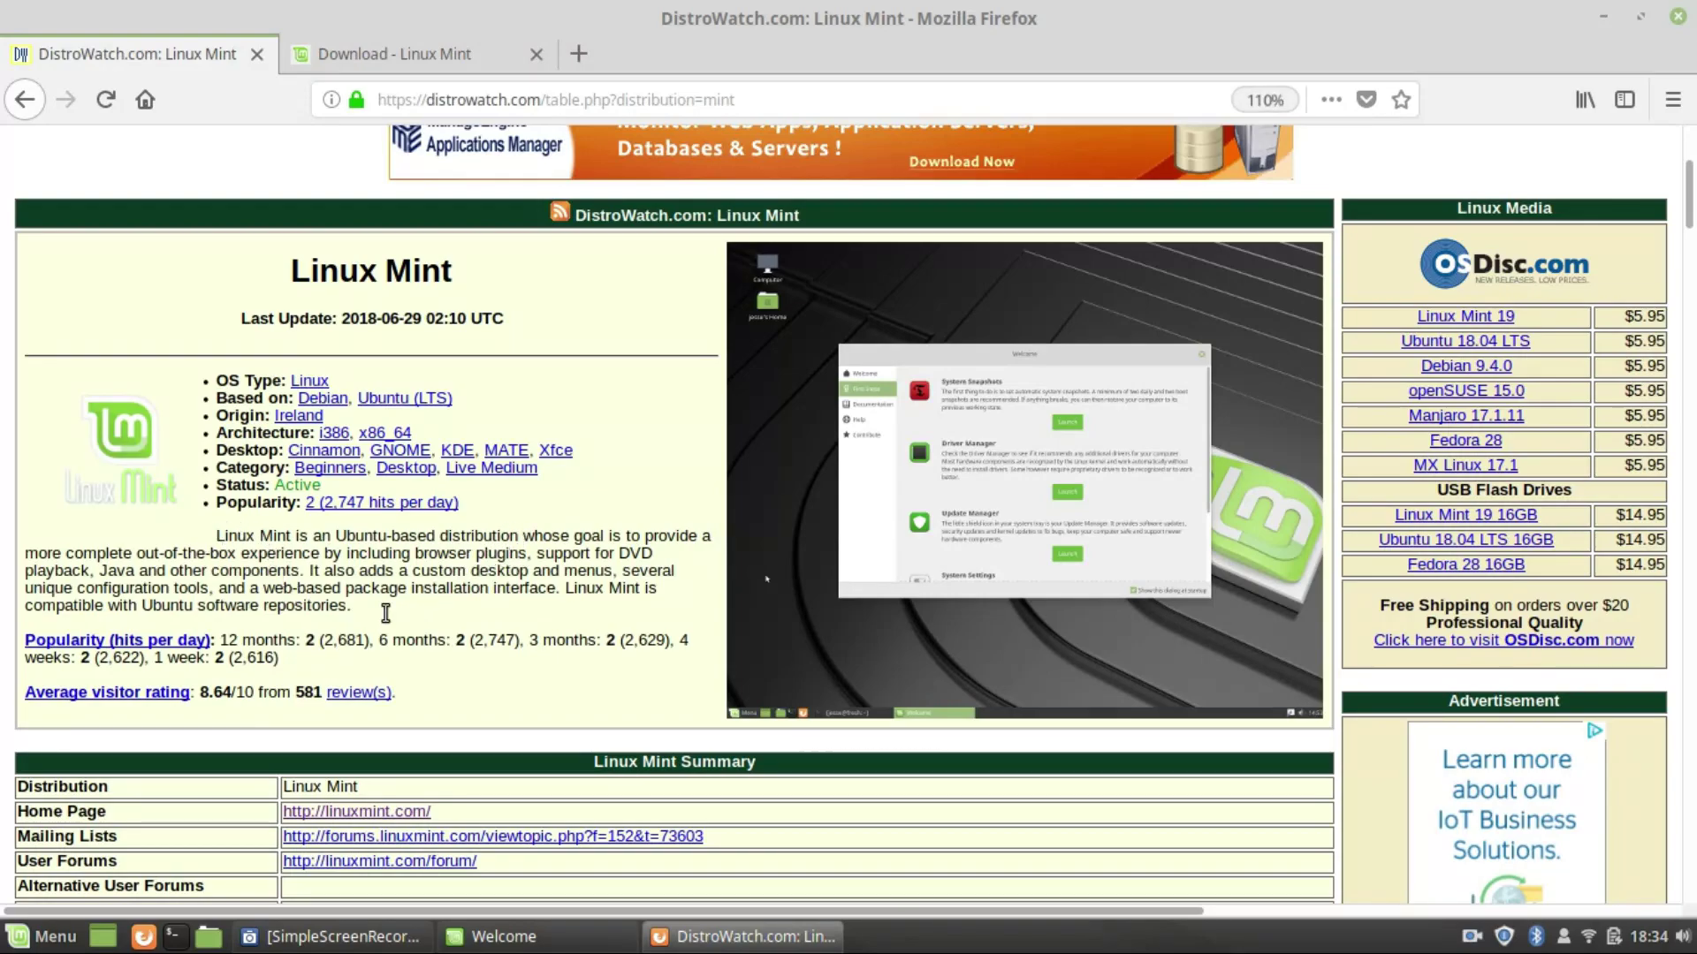
pyautogui.scroll(-3, 265, 574)
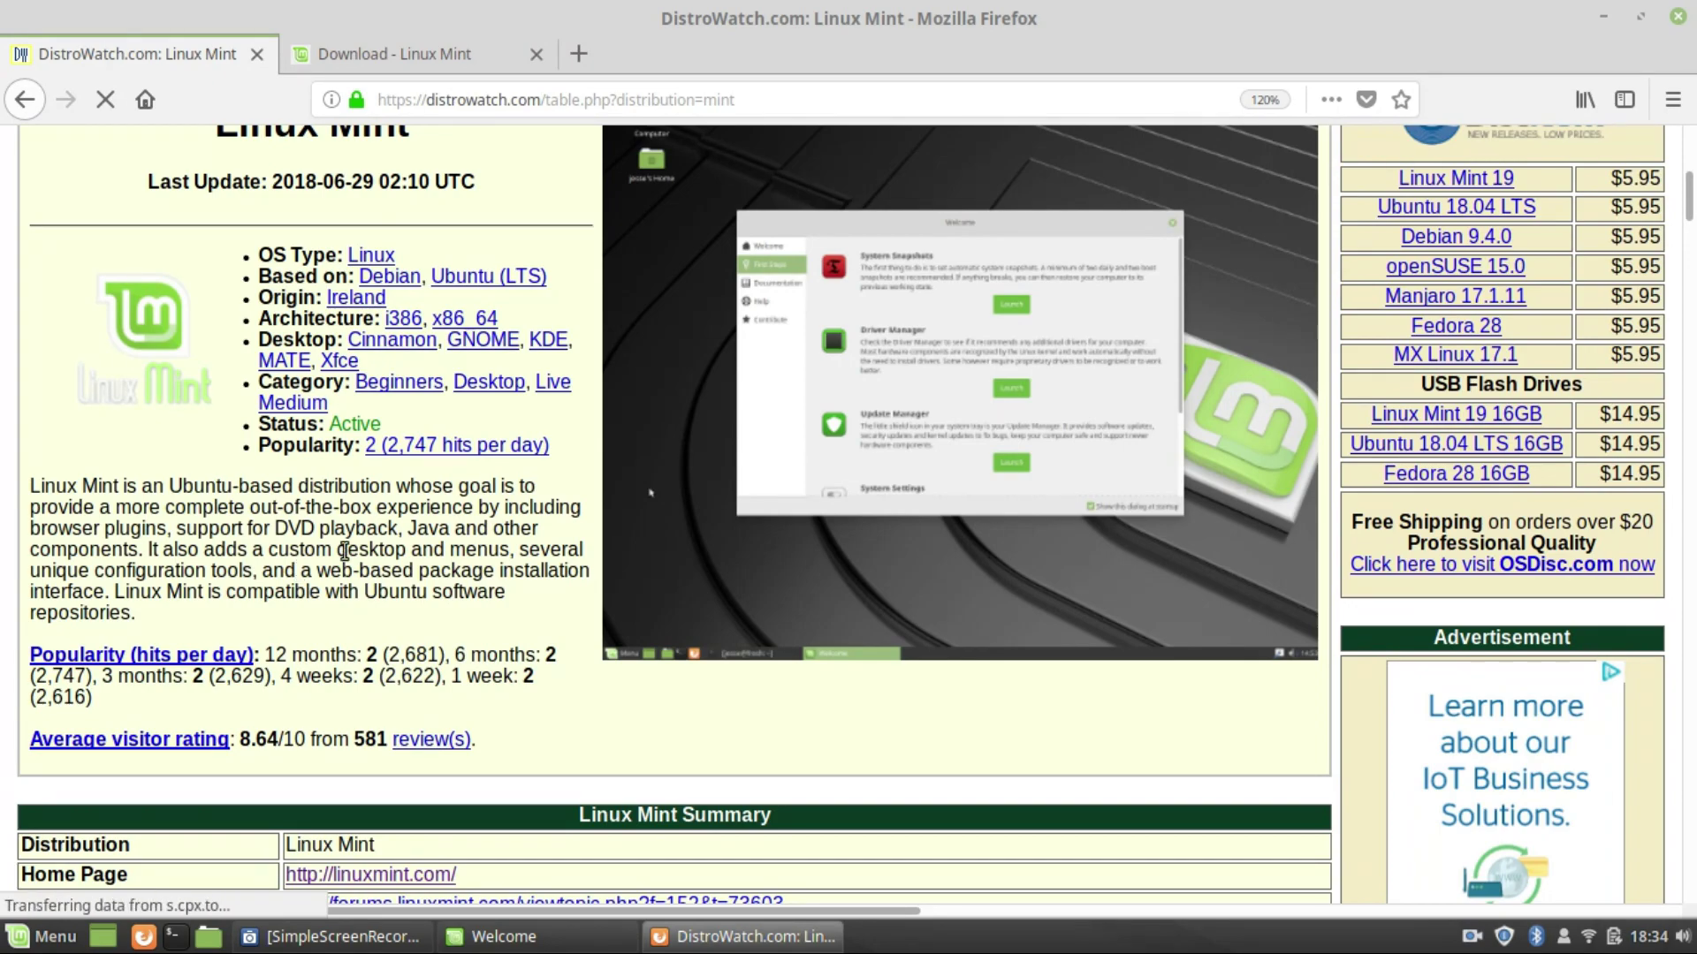
pyautogui.hotkey('ctrl', '-')
pyautogui.hotkey('ctrl', '-')
pyautogui.hotkey('ctrl', '-')
pyautogui.hotkey('ctrl', '-')
pyautogui.hotkey('ctrl', '+')
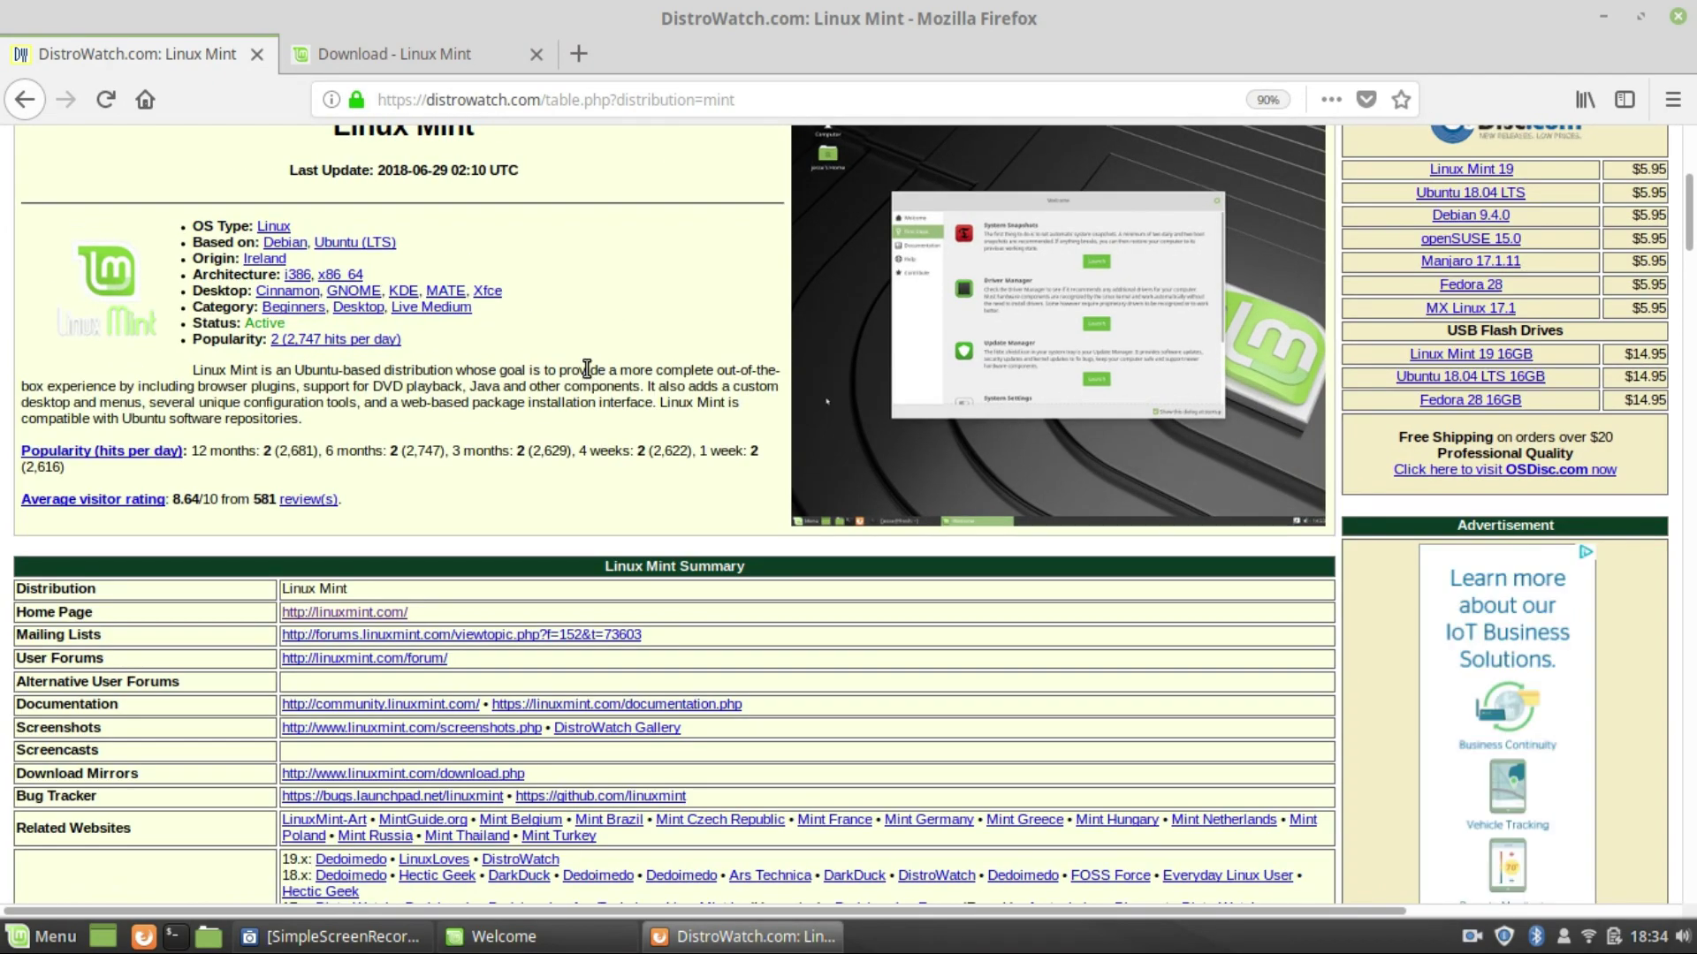
pyautogui.hotkey('ctrl', '+')
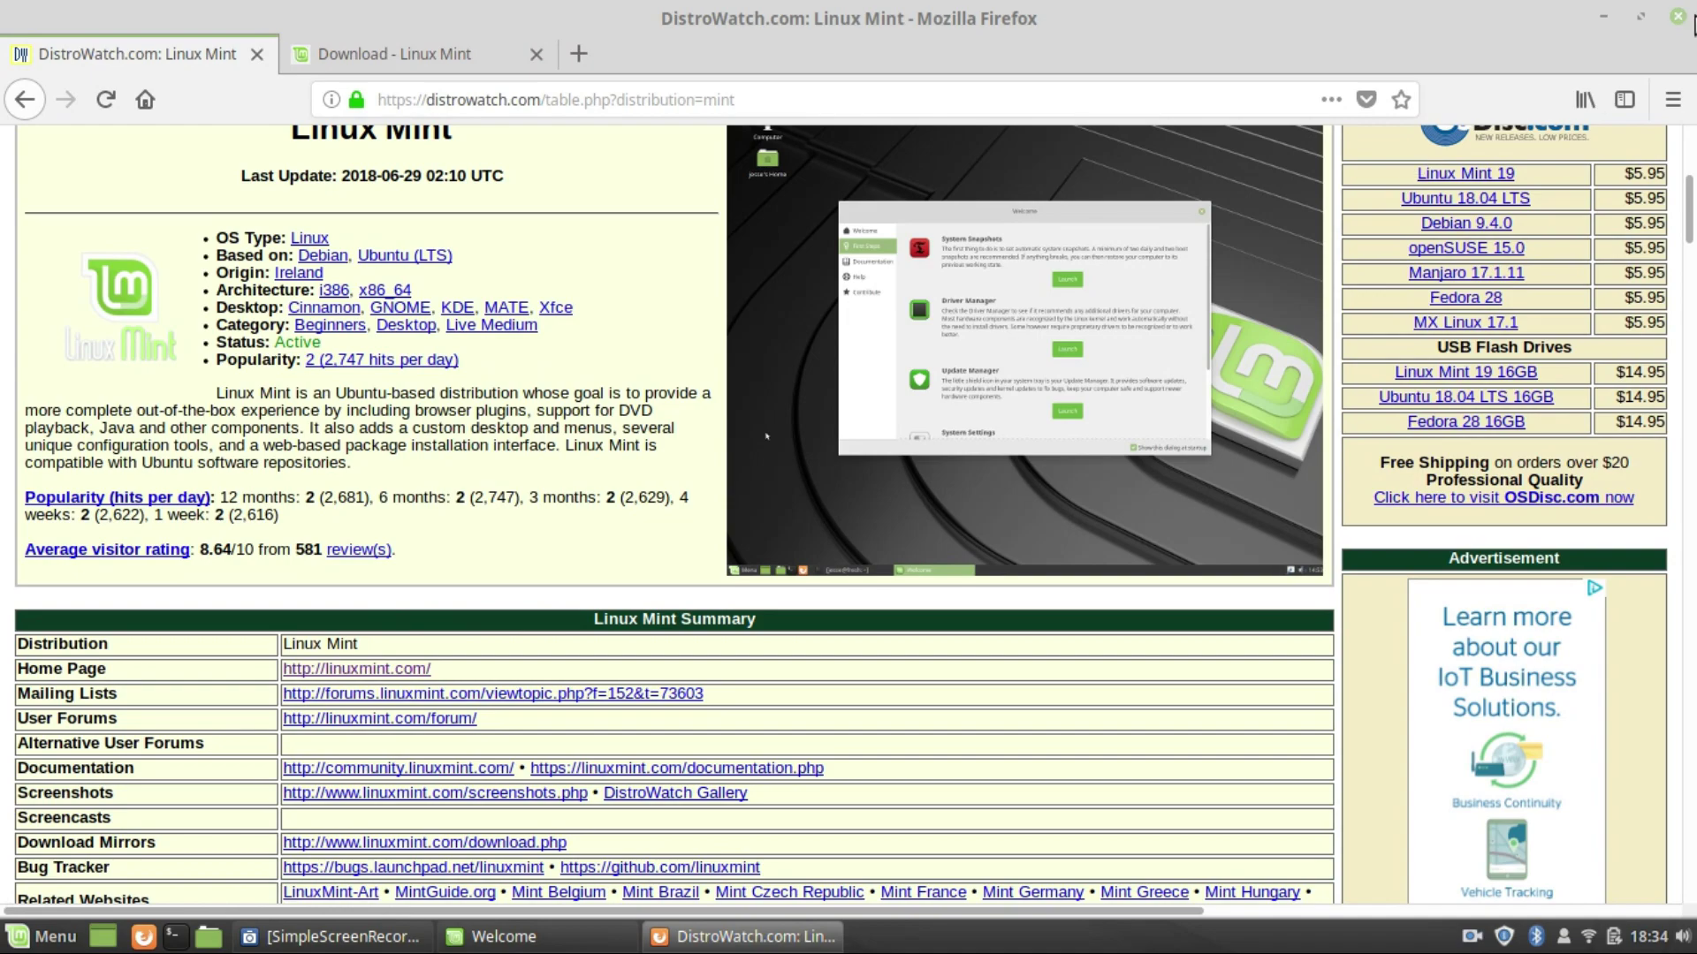
# Step: Close Firefox together with the DistroWatch and Linux Mint download tabs
pyautogui.click(1676, 16)
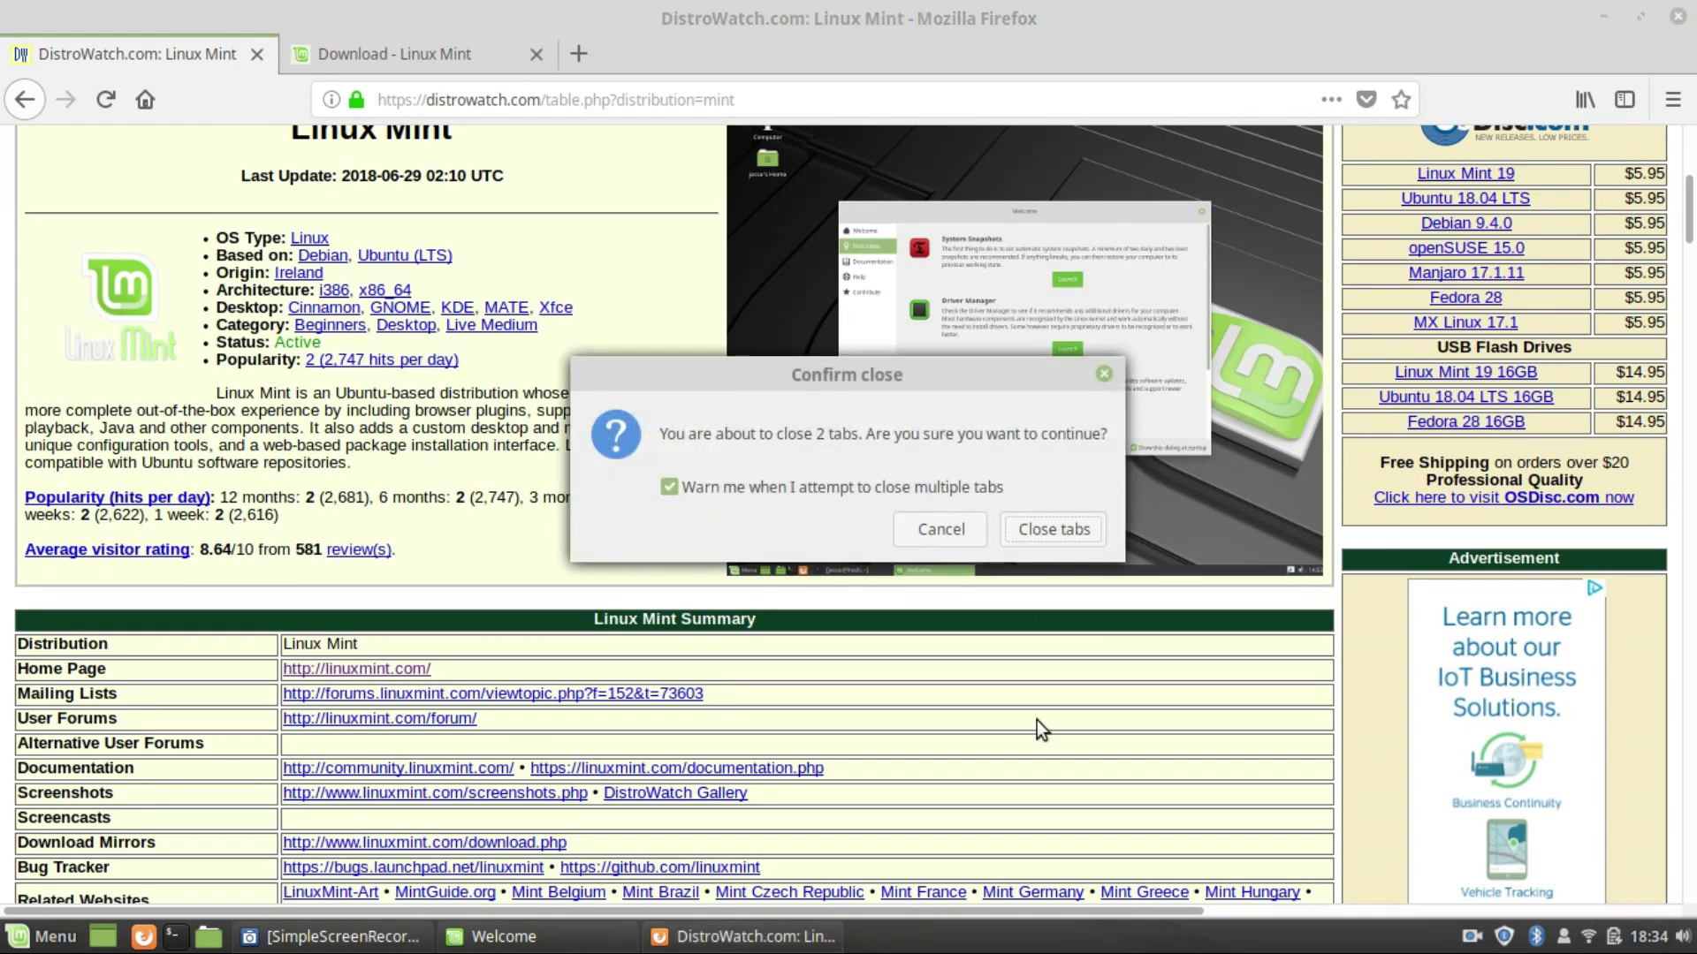
pyautogui.click(1043, 528)
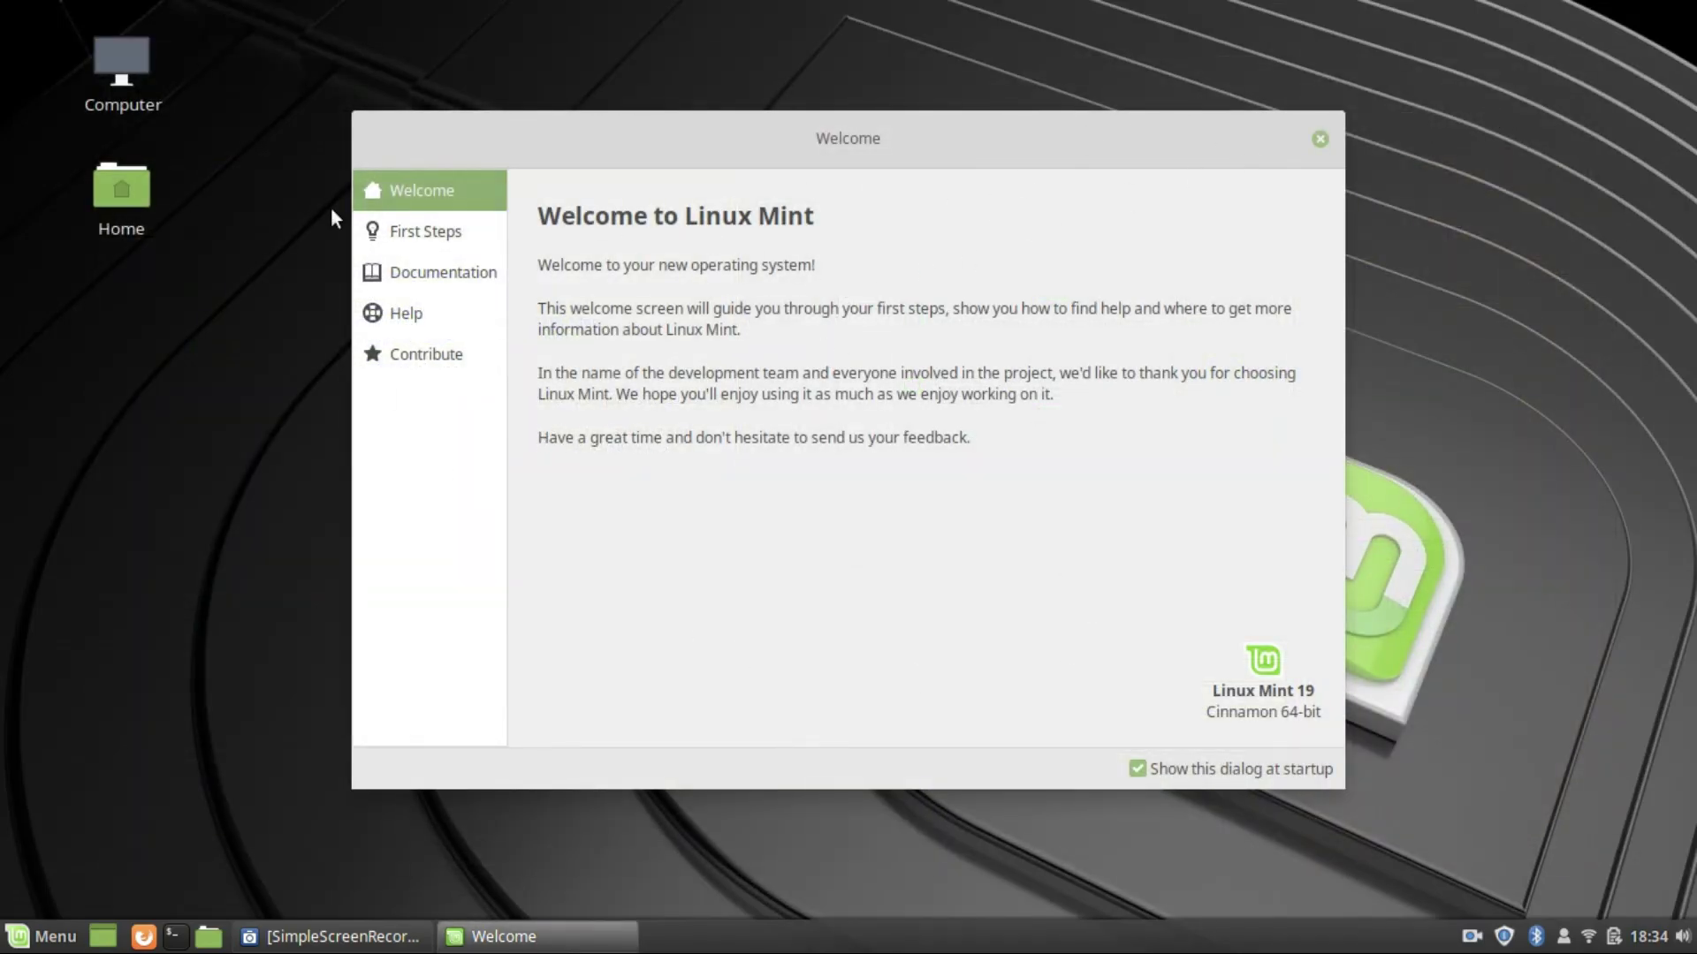
# Step: Look through the First Steps, Documentation, Help and Contribute sections of the Welcome window, review the First Steps entries, and close it
pyautogui.click(430, 233)
pyautogui.click(440, 276)
pyautogui.click(420, 315)
pyautogui.click(418, 350)
pyautogui.click(415, 307)
pyautogui.click(410, 270)
pyautogui.click(396, 233)
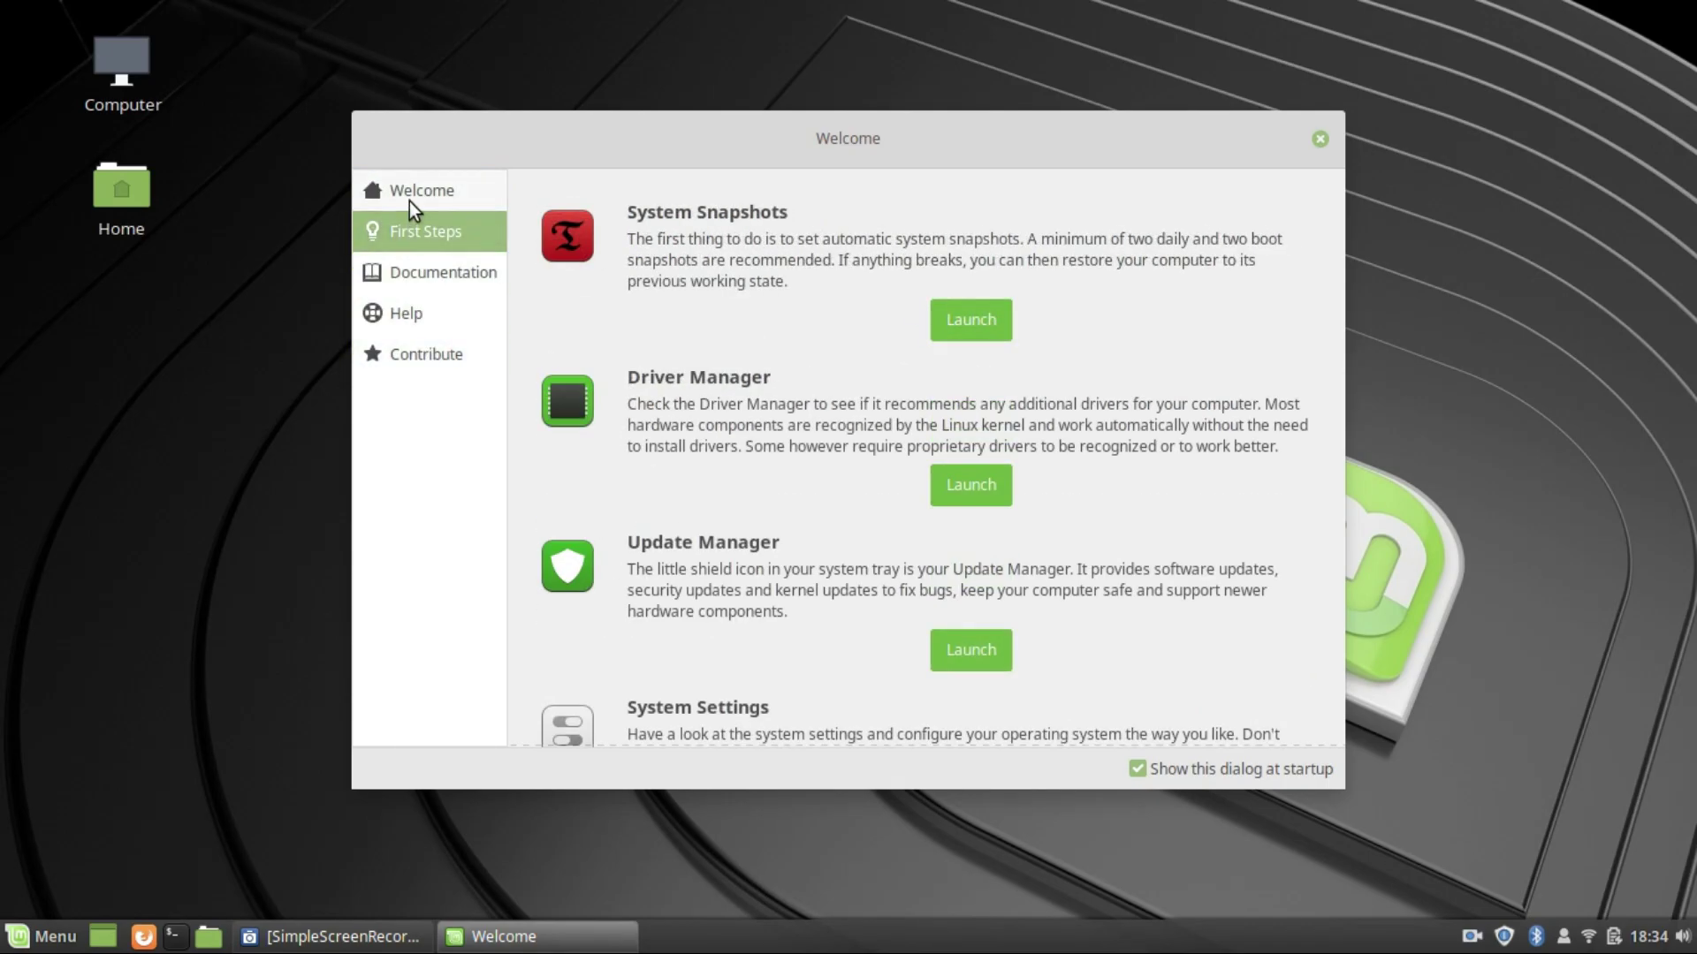
pyautogui.scroll(-2, 1167, 482)
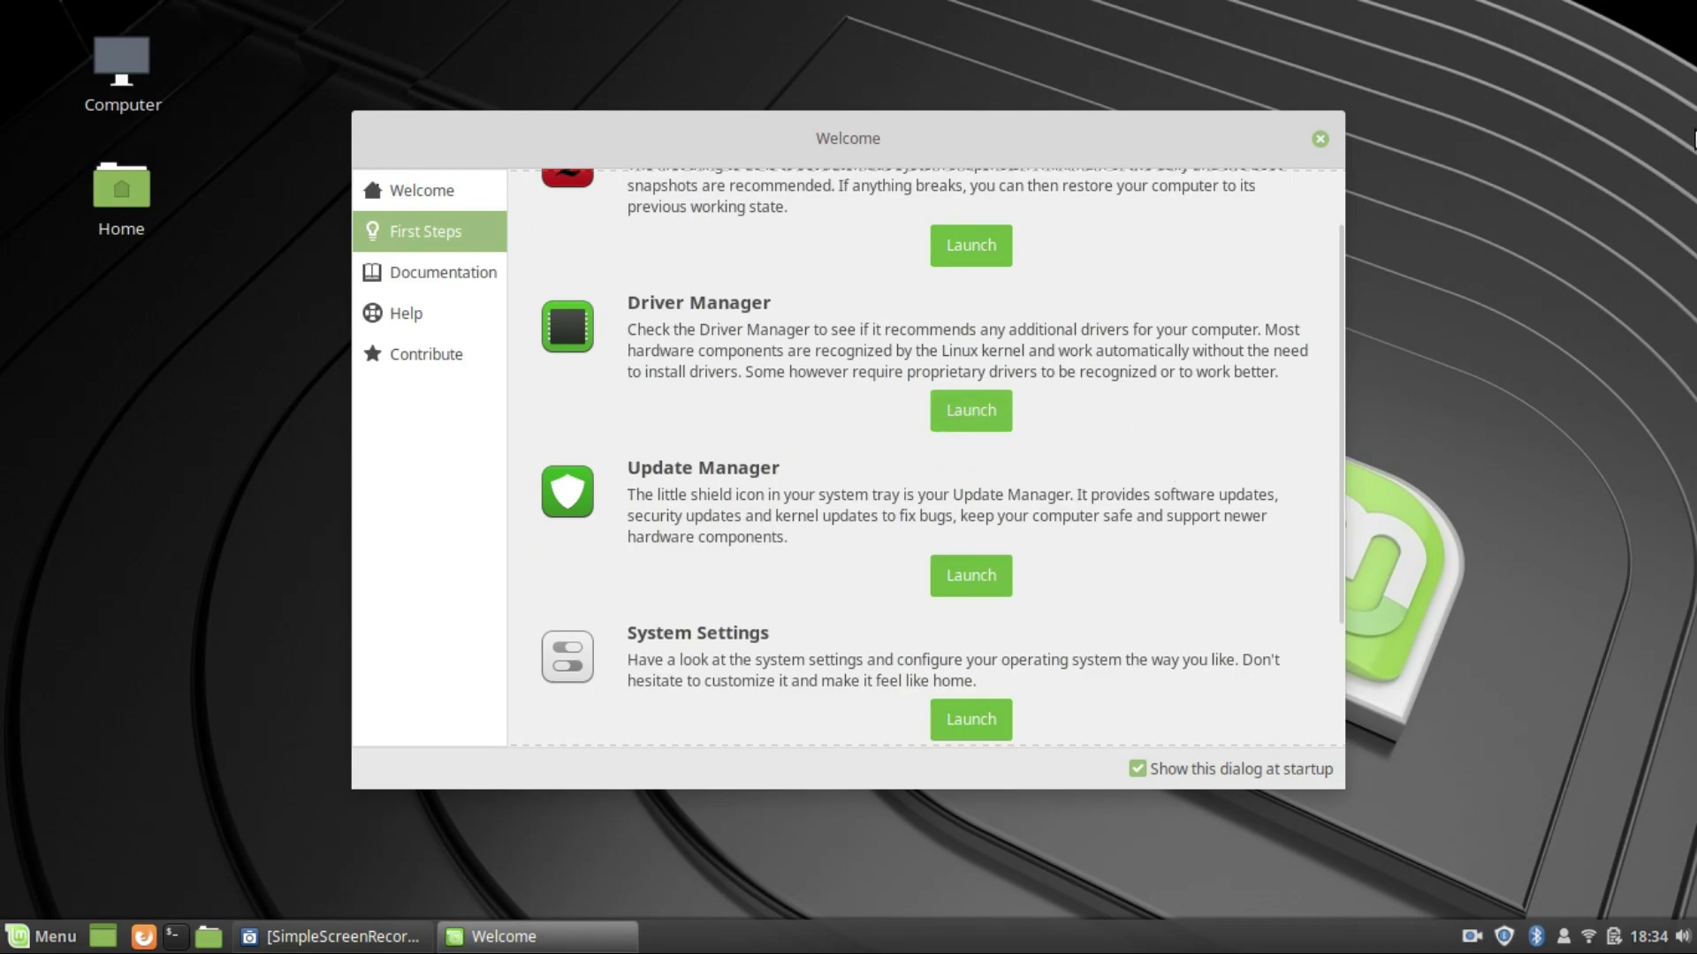
pyautogui.click(1320, 139)
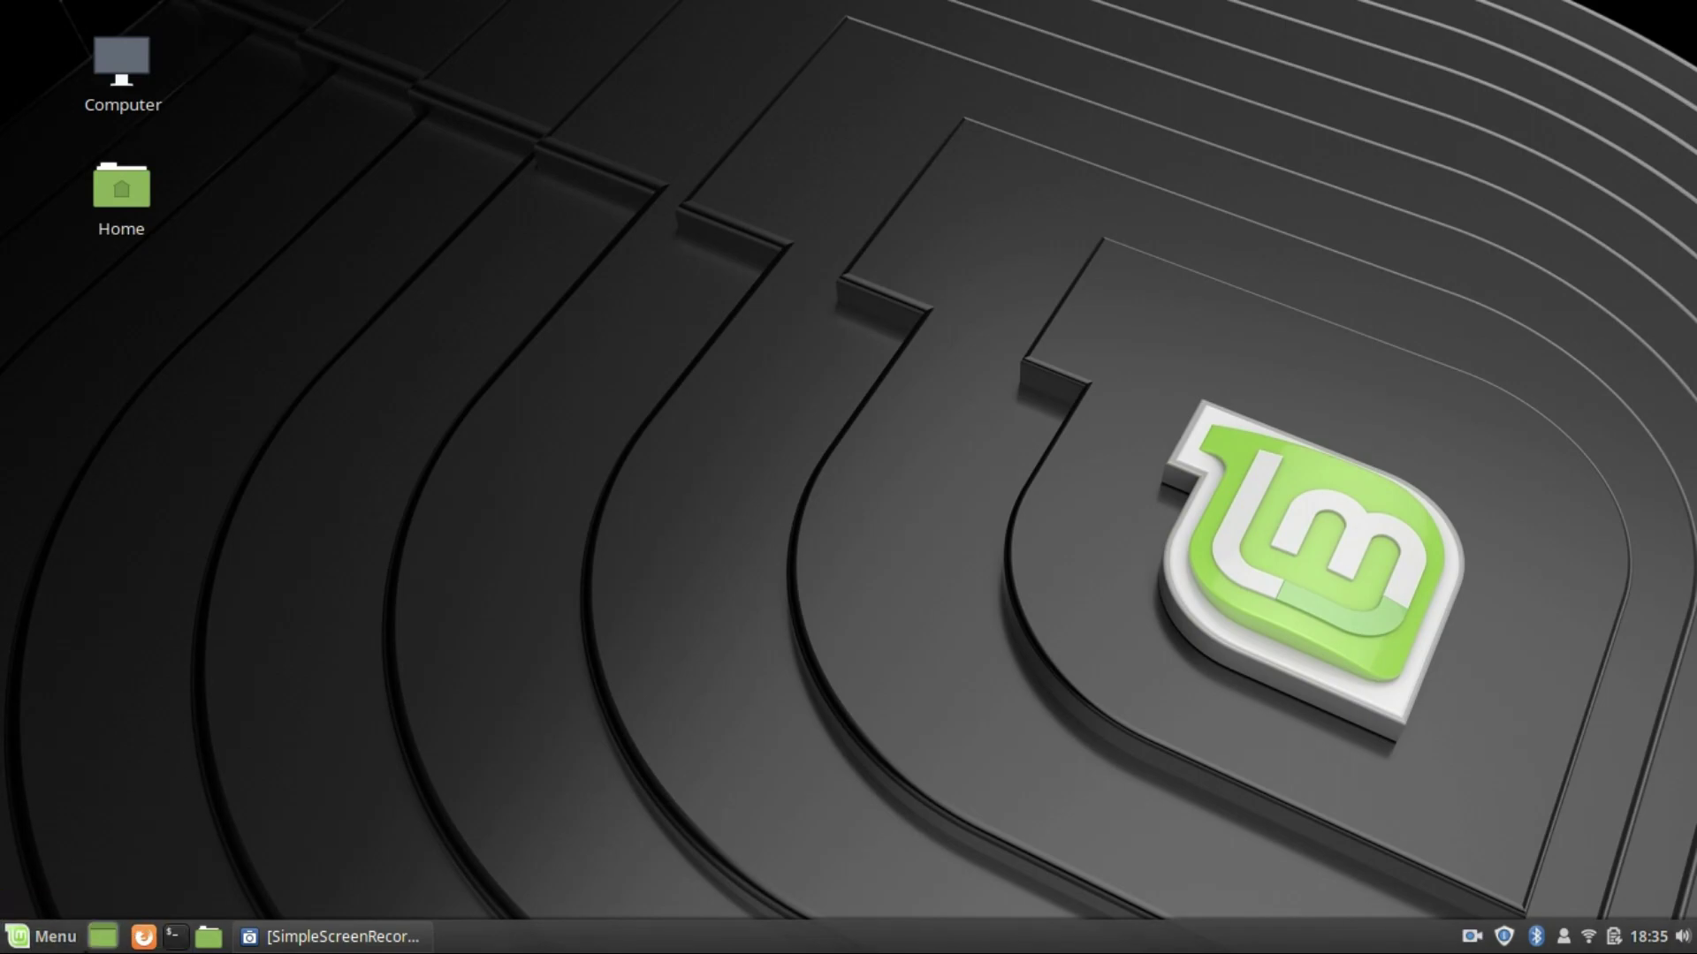
pyautogui.click(19, 942)
pyautogui.click(20, 942)
pyautogui.click(19, 942)
pyautogui.click(19, 942)
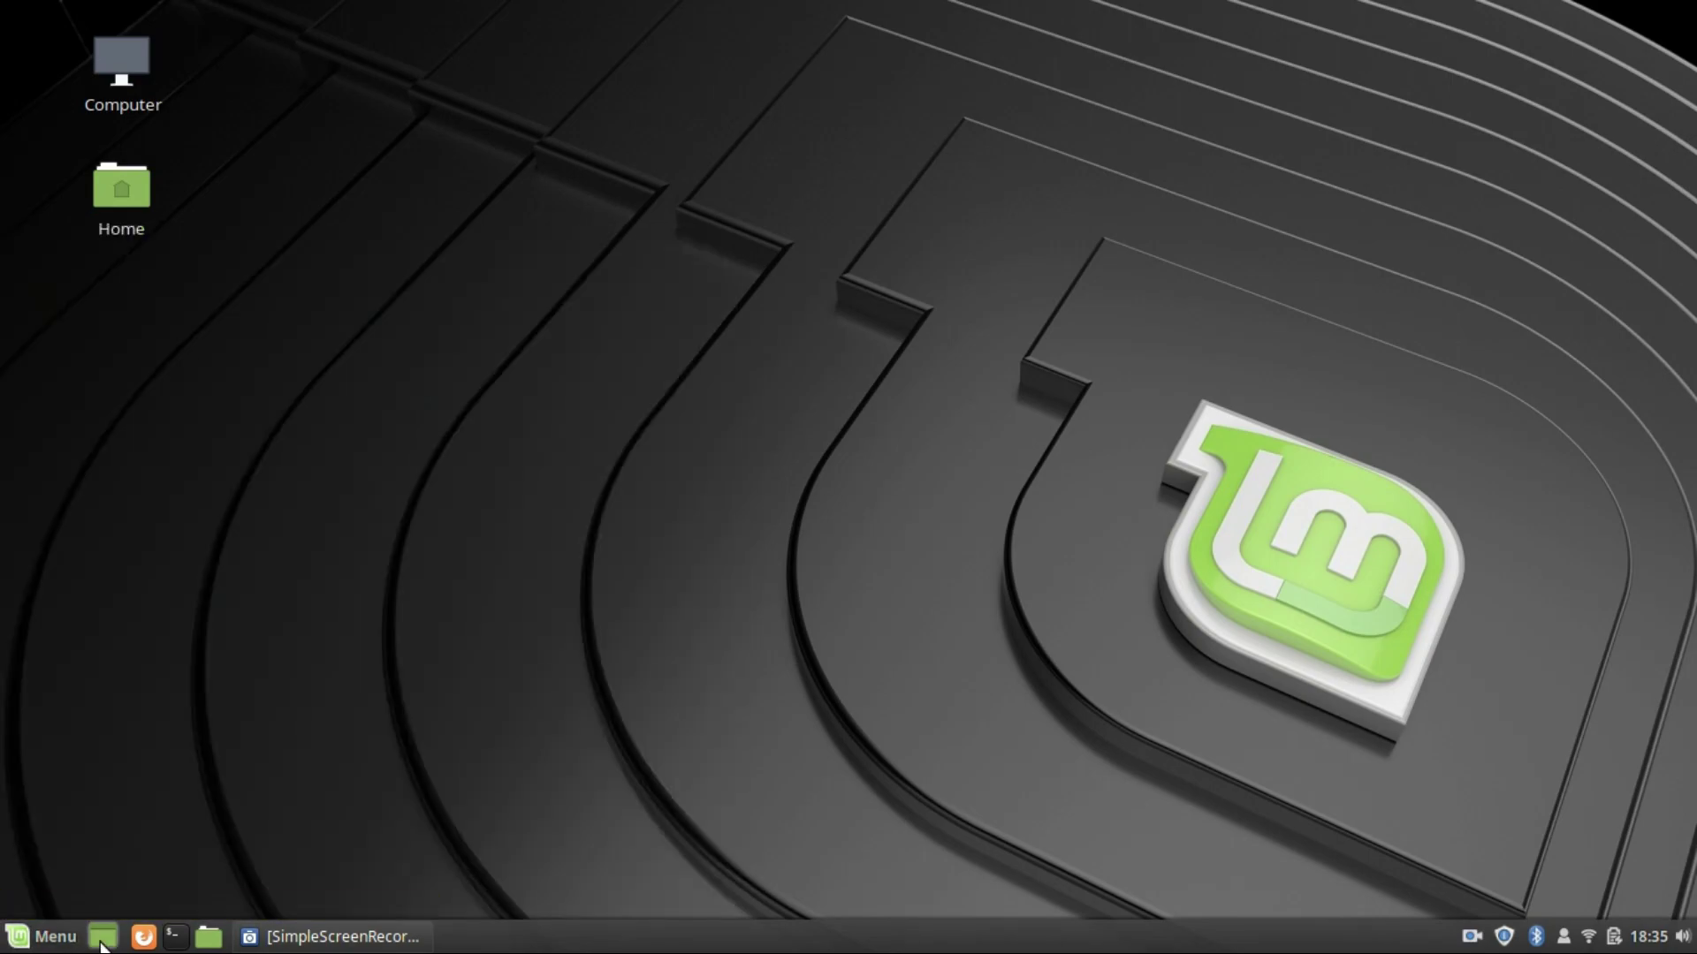
# Step: Show an empty terminal and the Home folder in the file manager, closing each window after viewing it
pyautogui.click(174, 941)
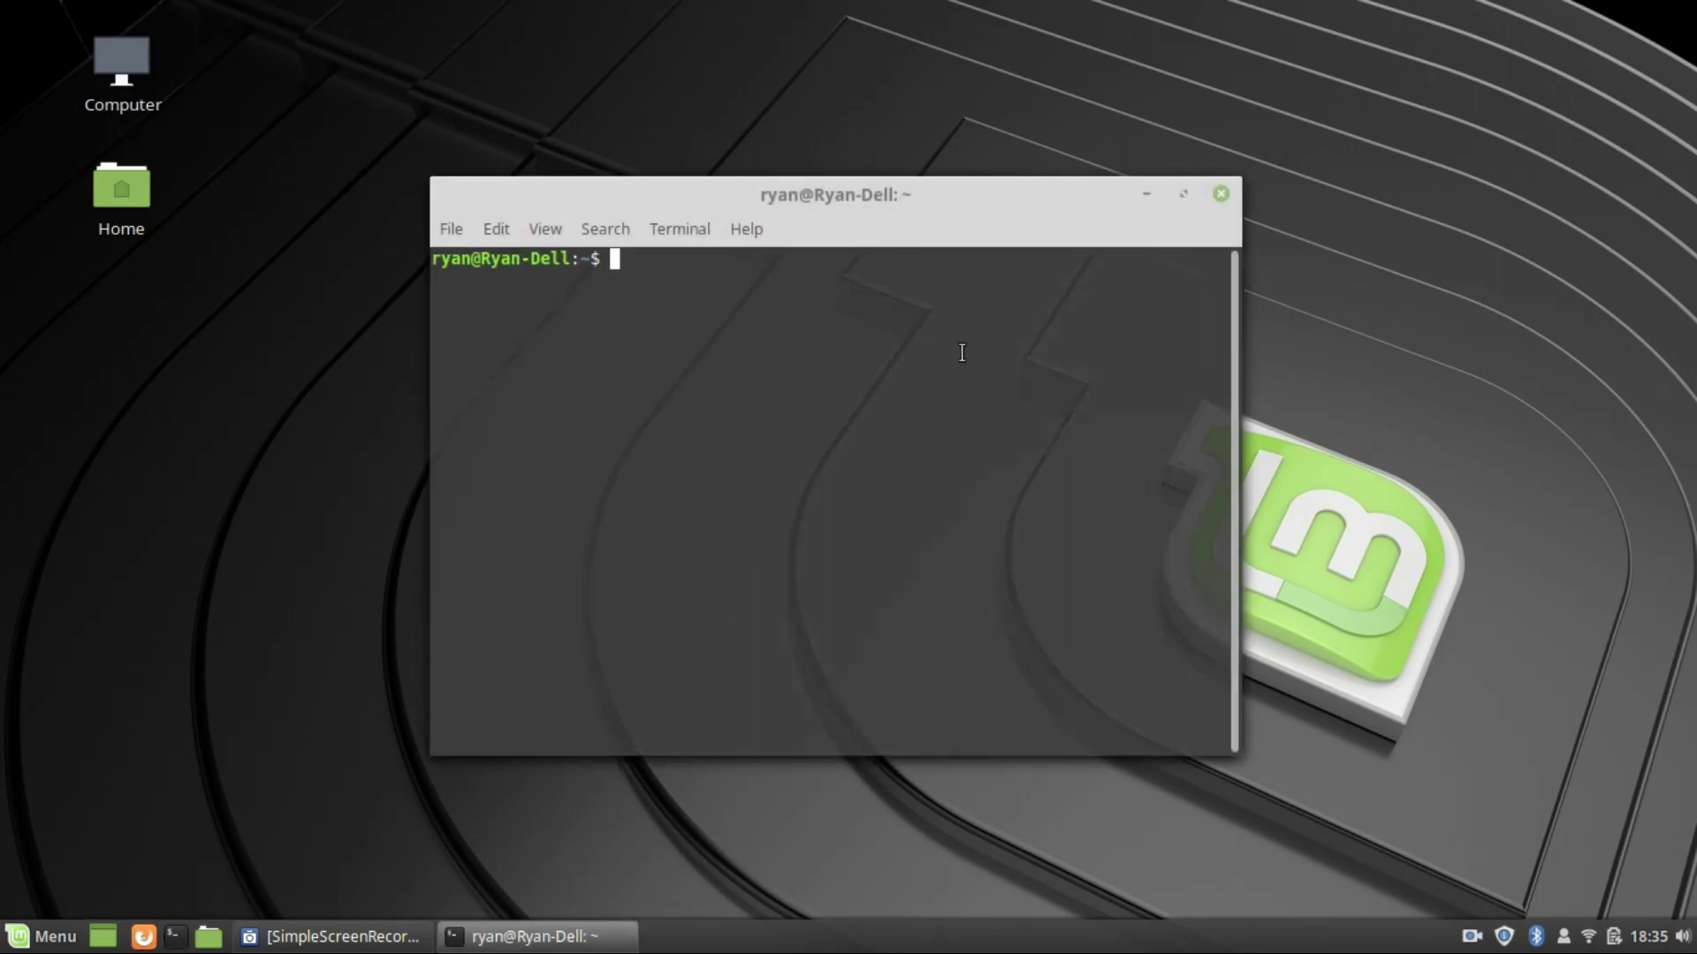
pyautogui.click(1227, 191)
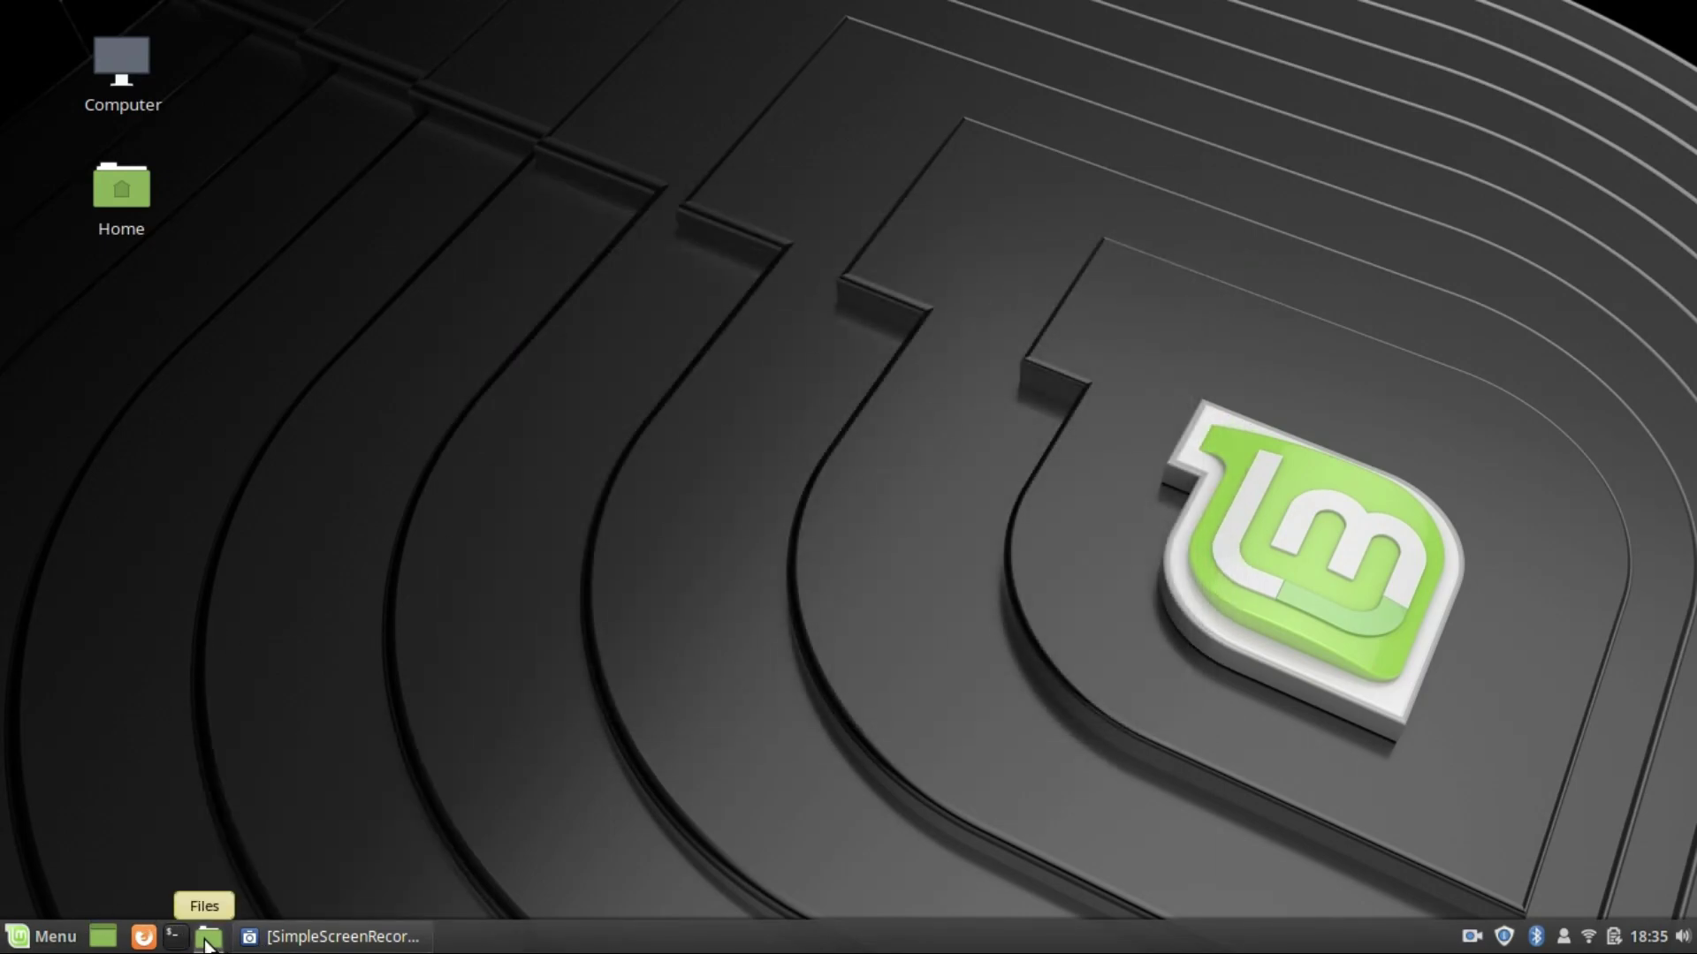
pyautogui.click(205, 941)
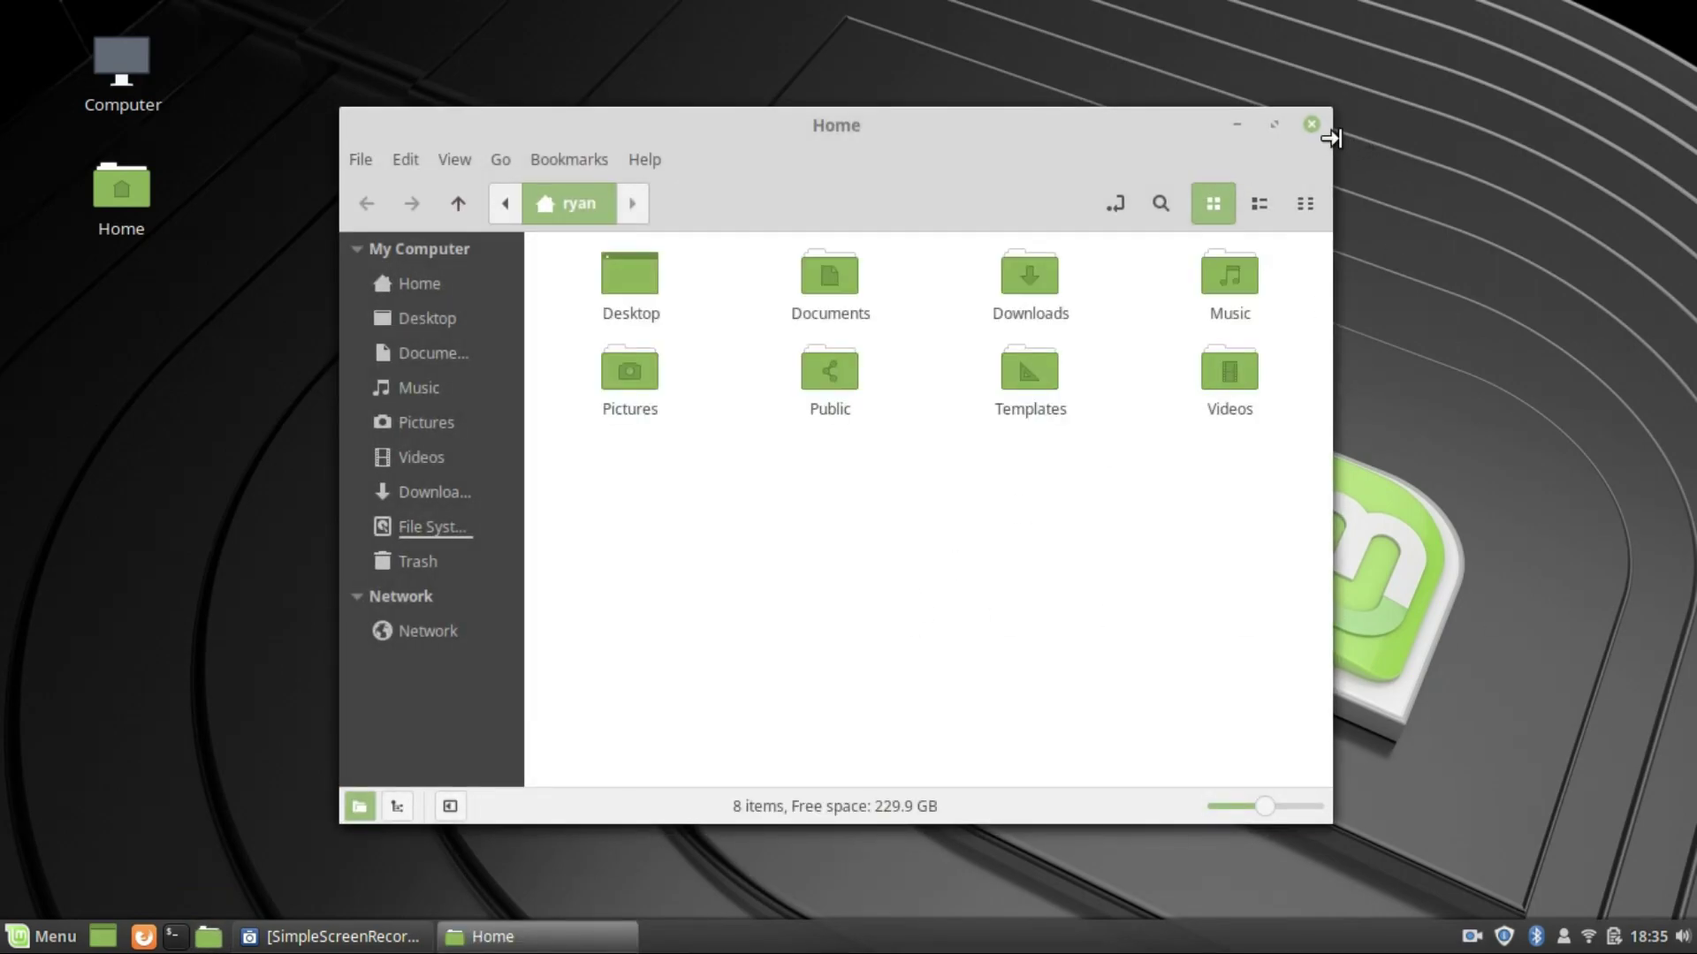
pyautogui.click(1311, 125)
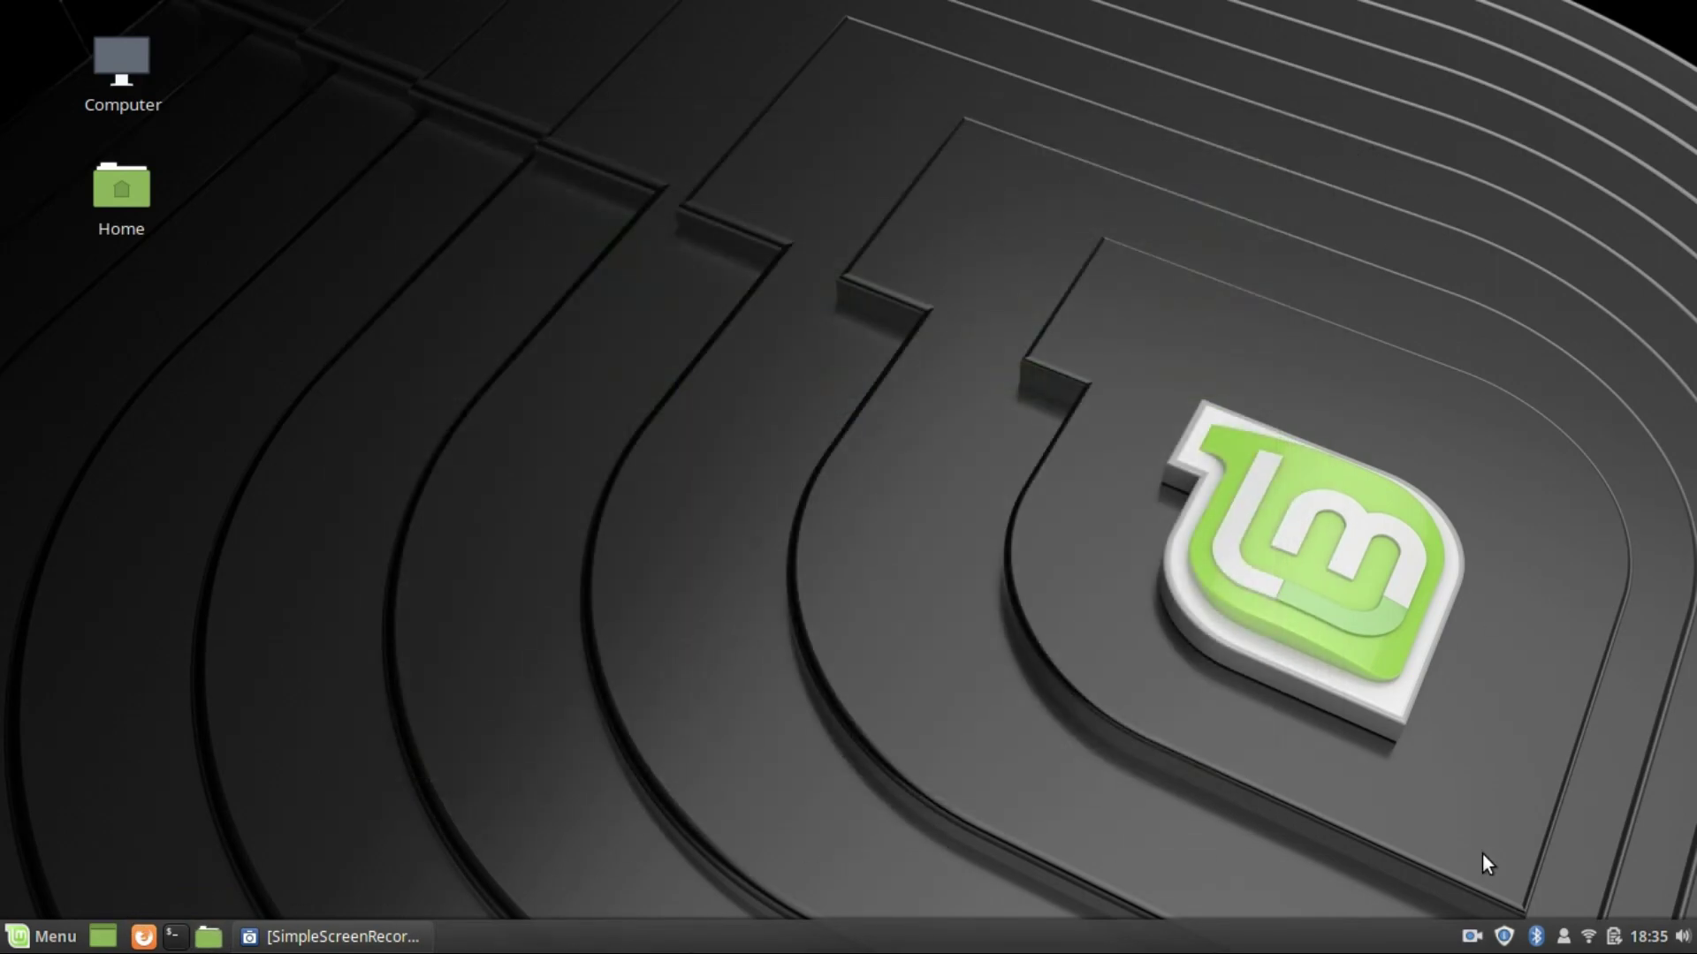
# Step: Bring up the SimpleScreenRecorder window to view the running recording and minimize it again
pyautogui.moveTo(311, 950)
pyautogui.hotkey('alt', 'Tab')
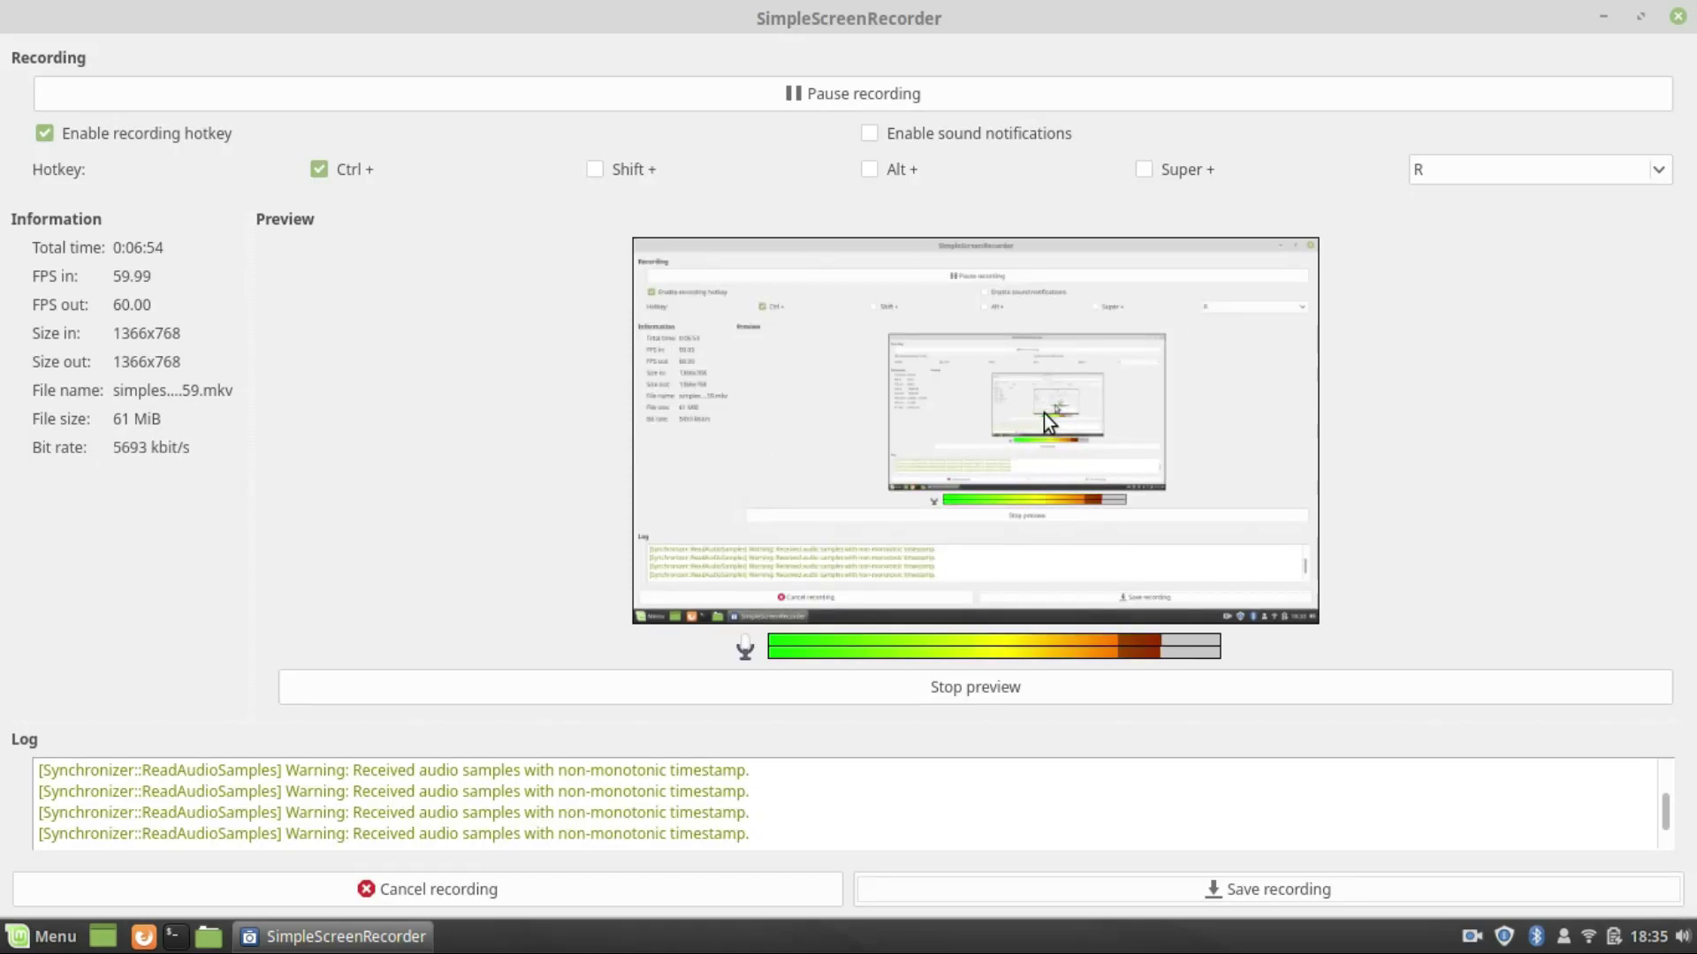
pyautogui.click(1602, 17)
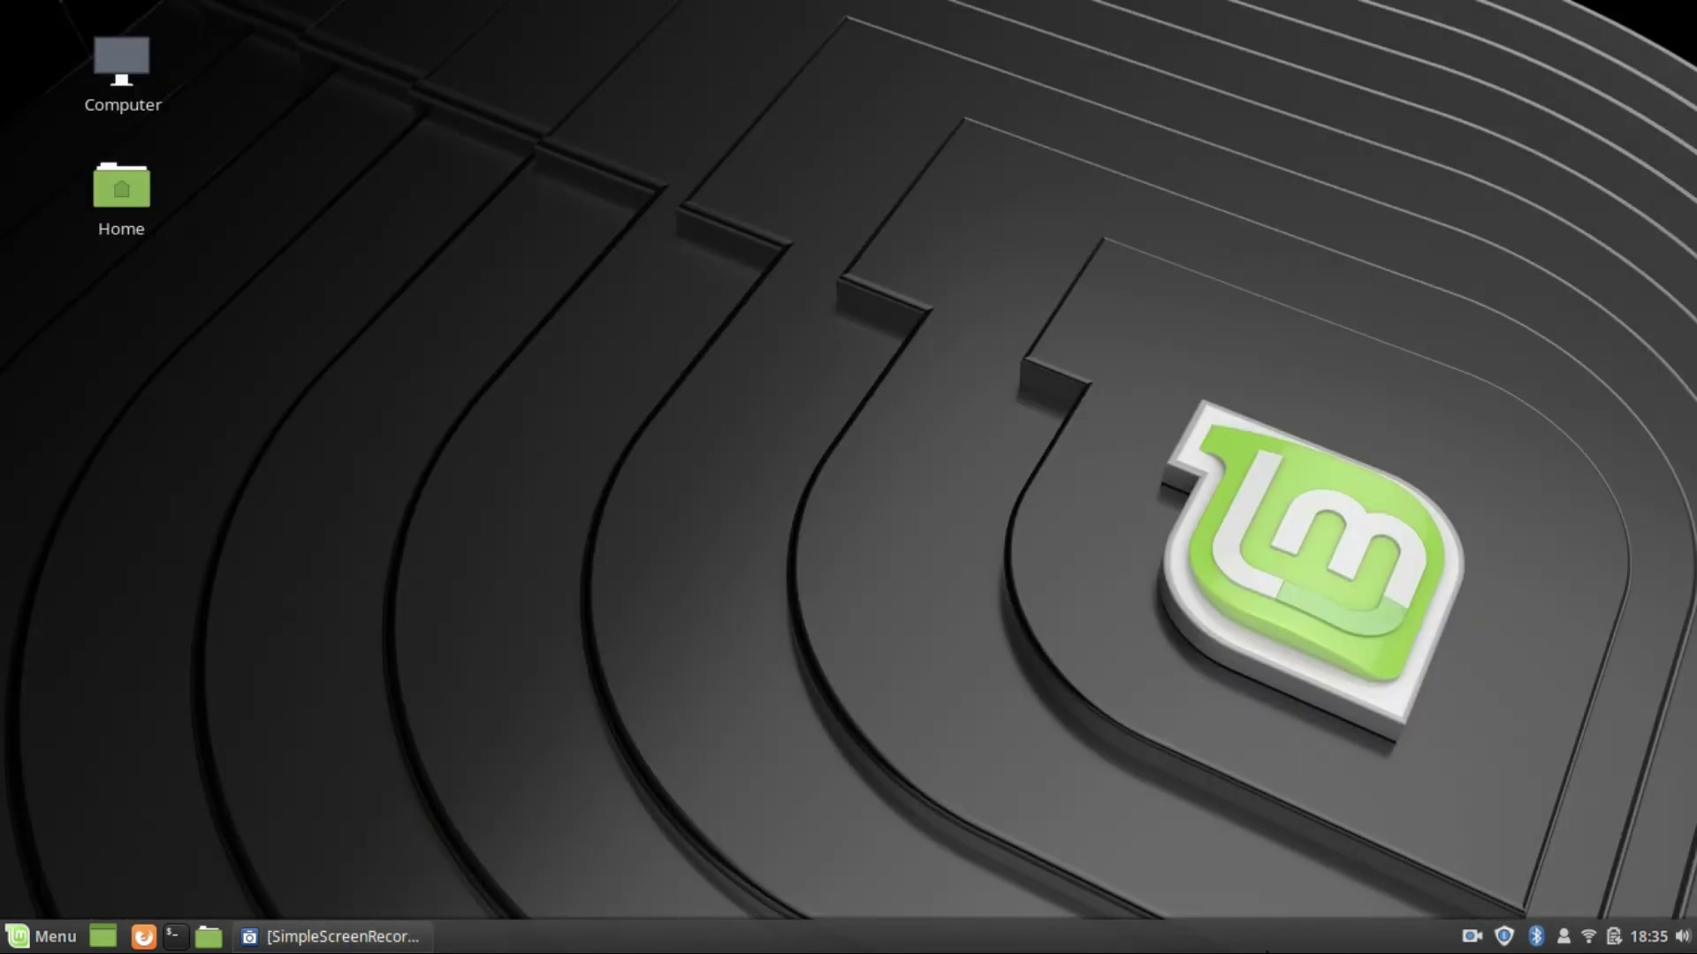
# Step: Open the Update Manager, accept its welcome page to view the update list, and close it
pyautogui.click(1503, 937)
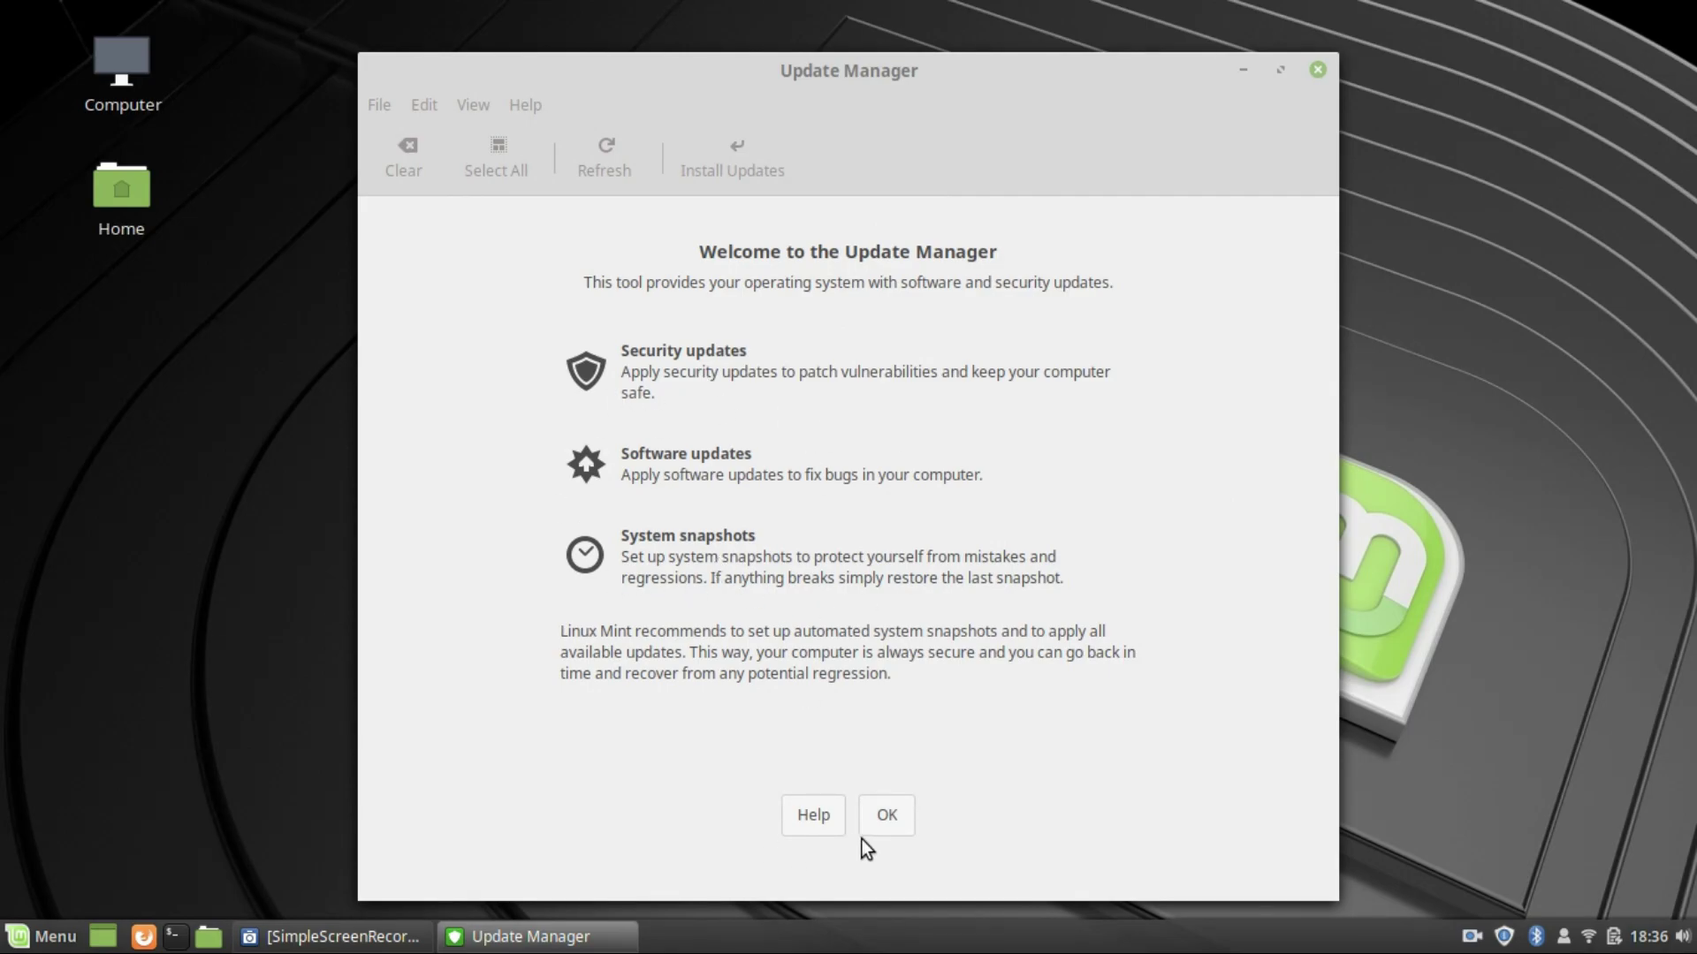
pyautogui.click(888, 829)
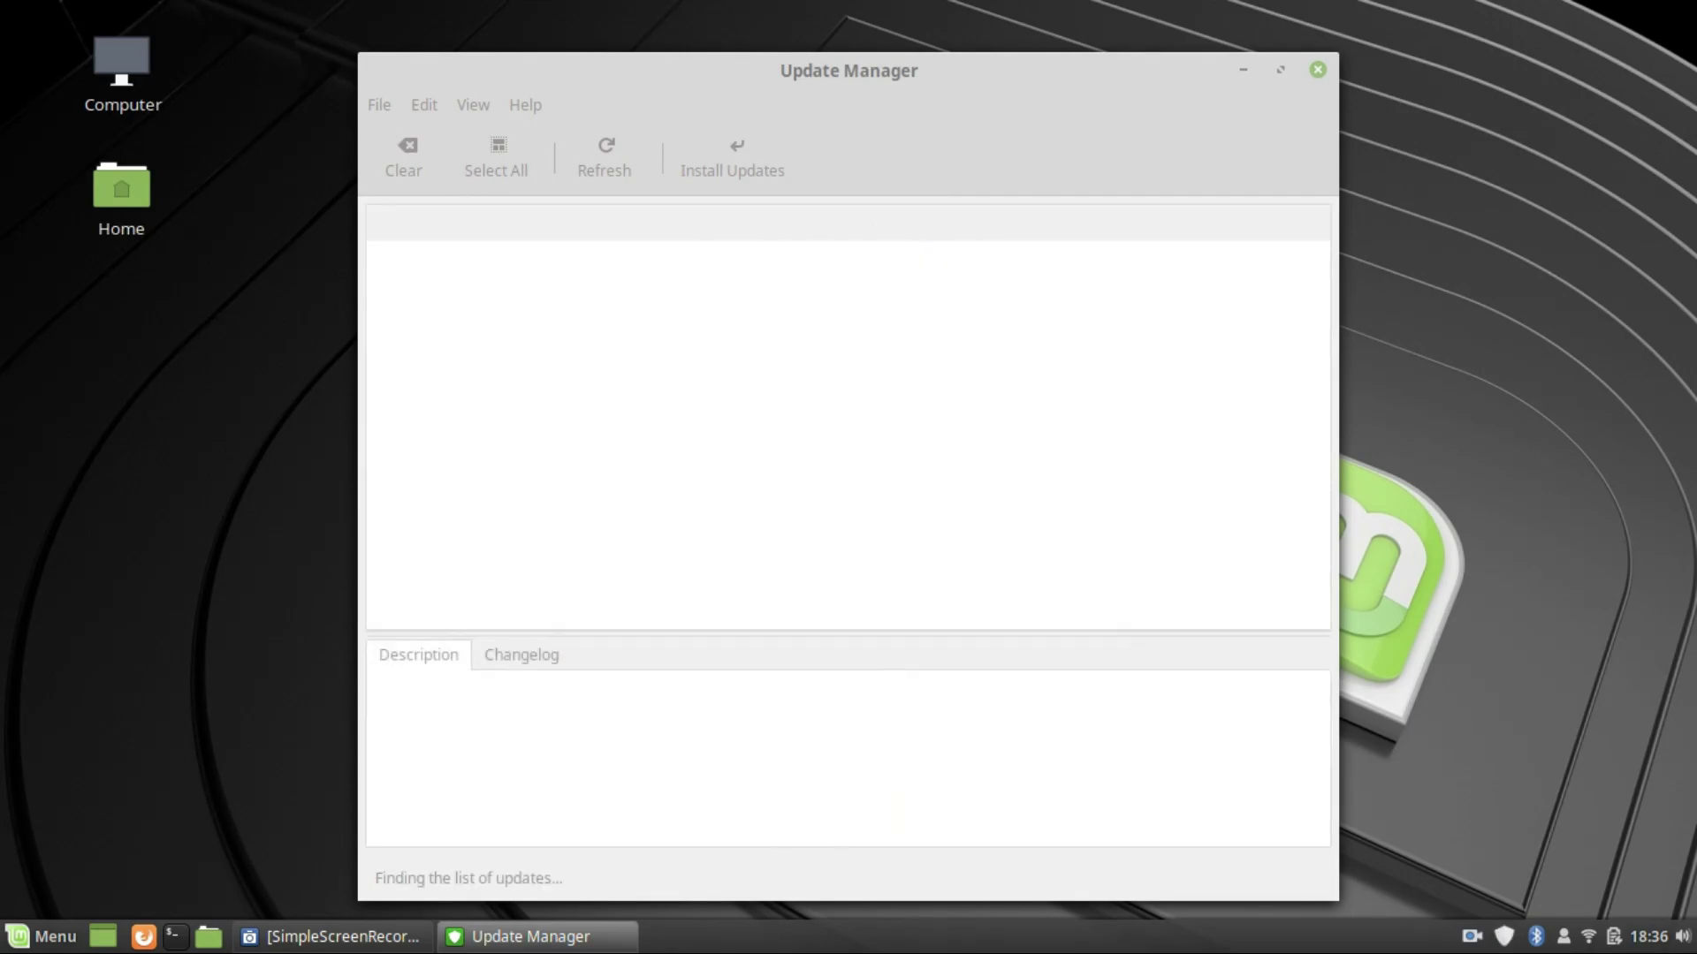
pyautogui.click(1318, 70)
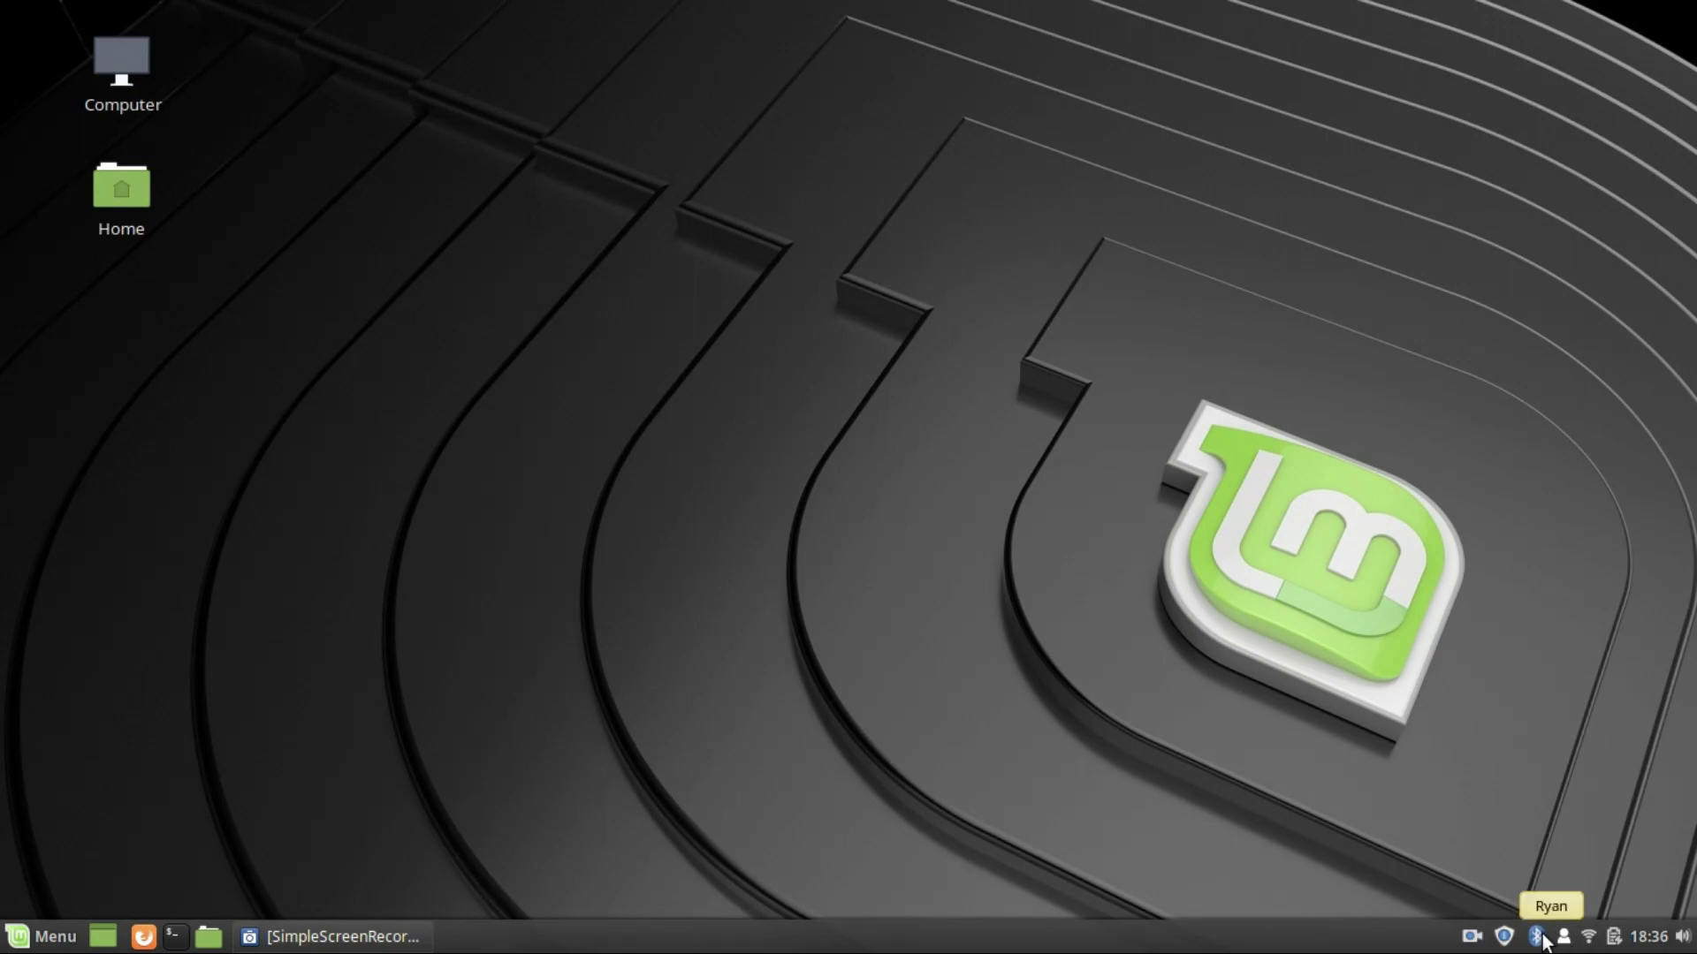
# Step: Look over the user session options, the network connections and the calendar, dismissing each one
pyautogui.click(1562, 938)
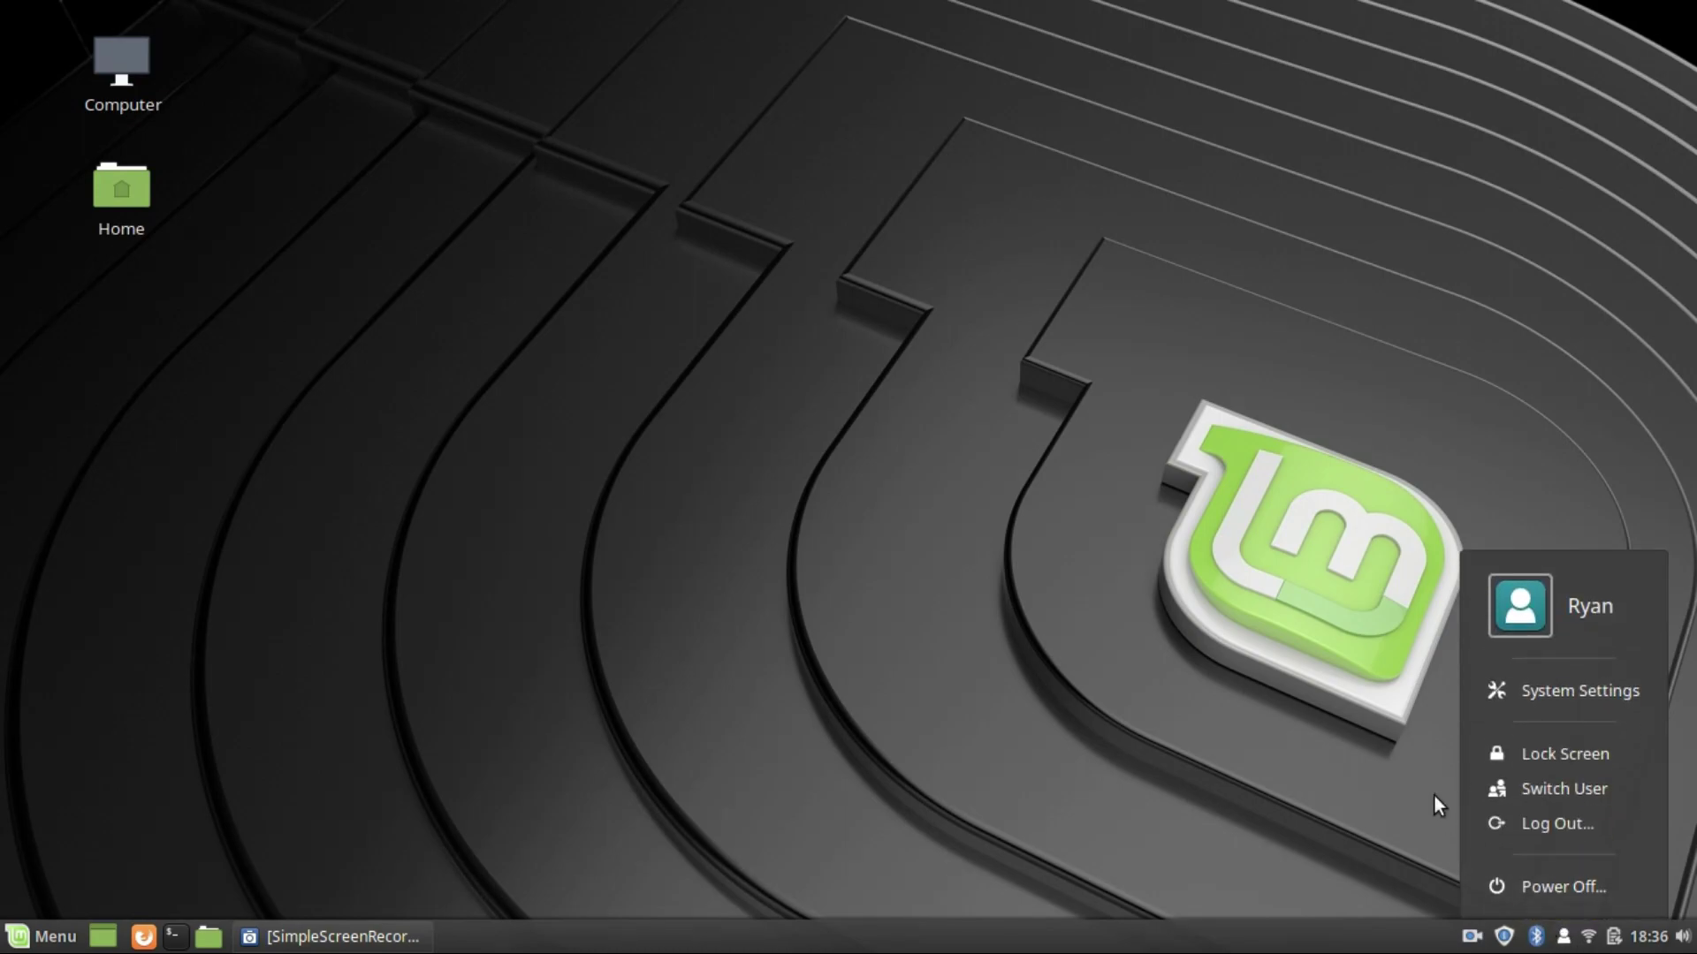
pyautogui.click(1212, 638)
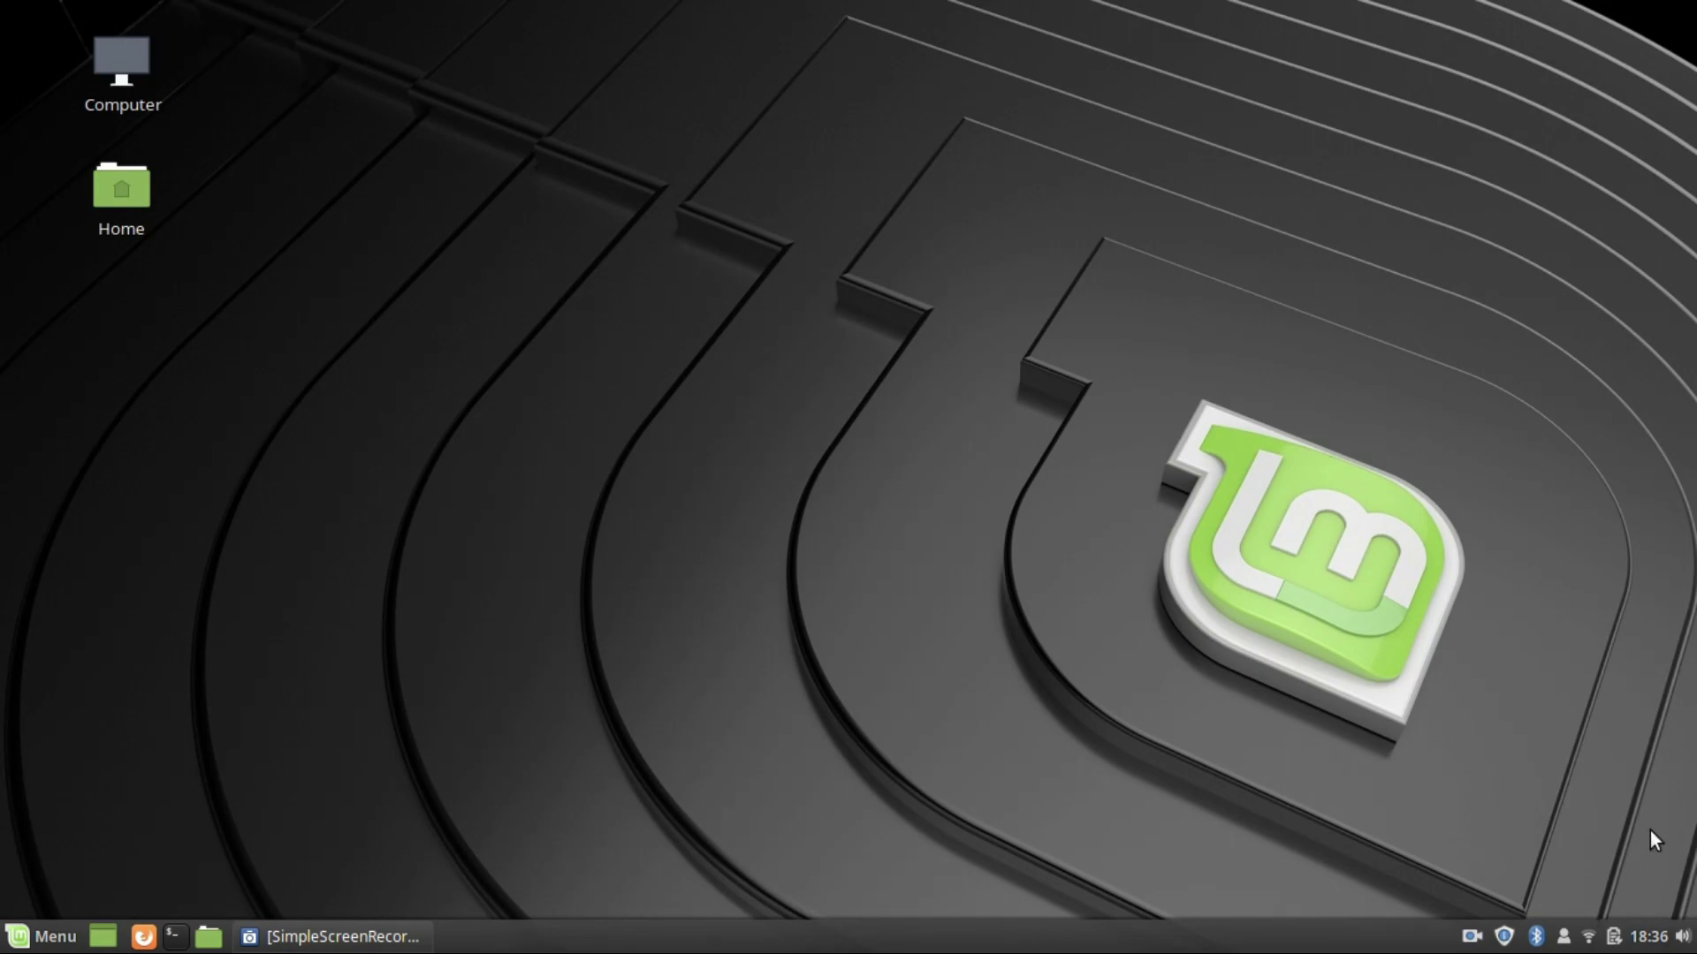
pyautogui.click(1590, 935)
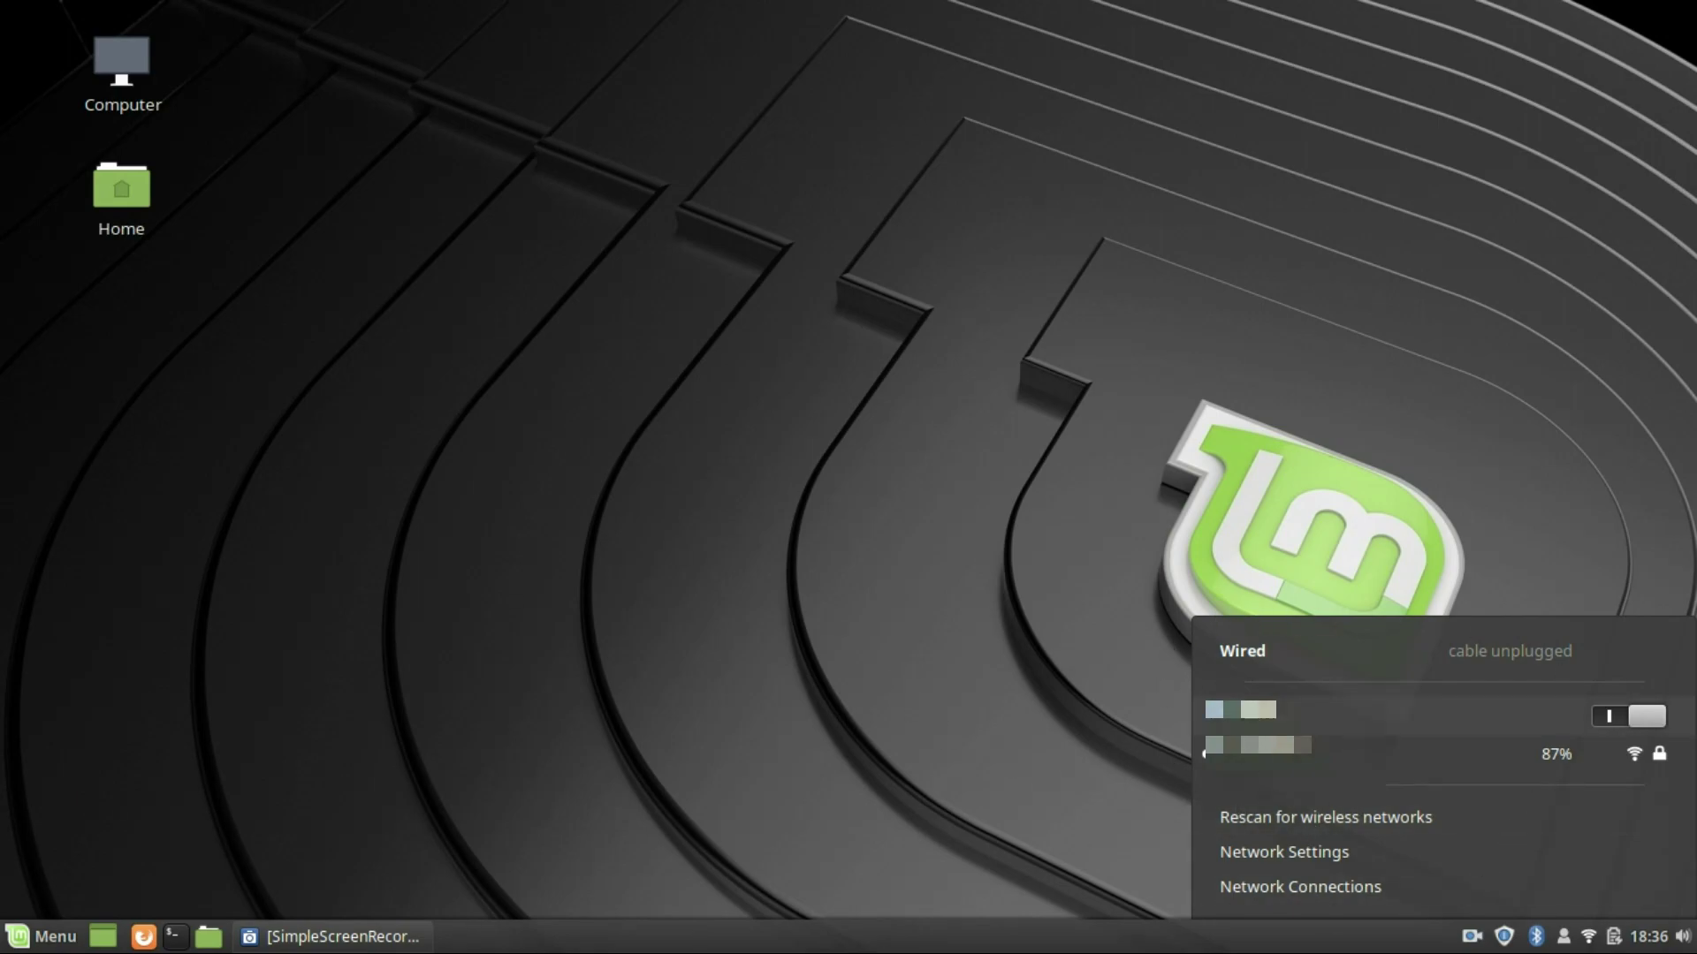
pyautogui.click(1062, 687)
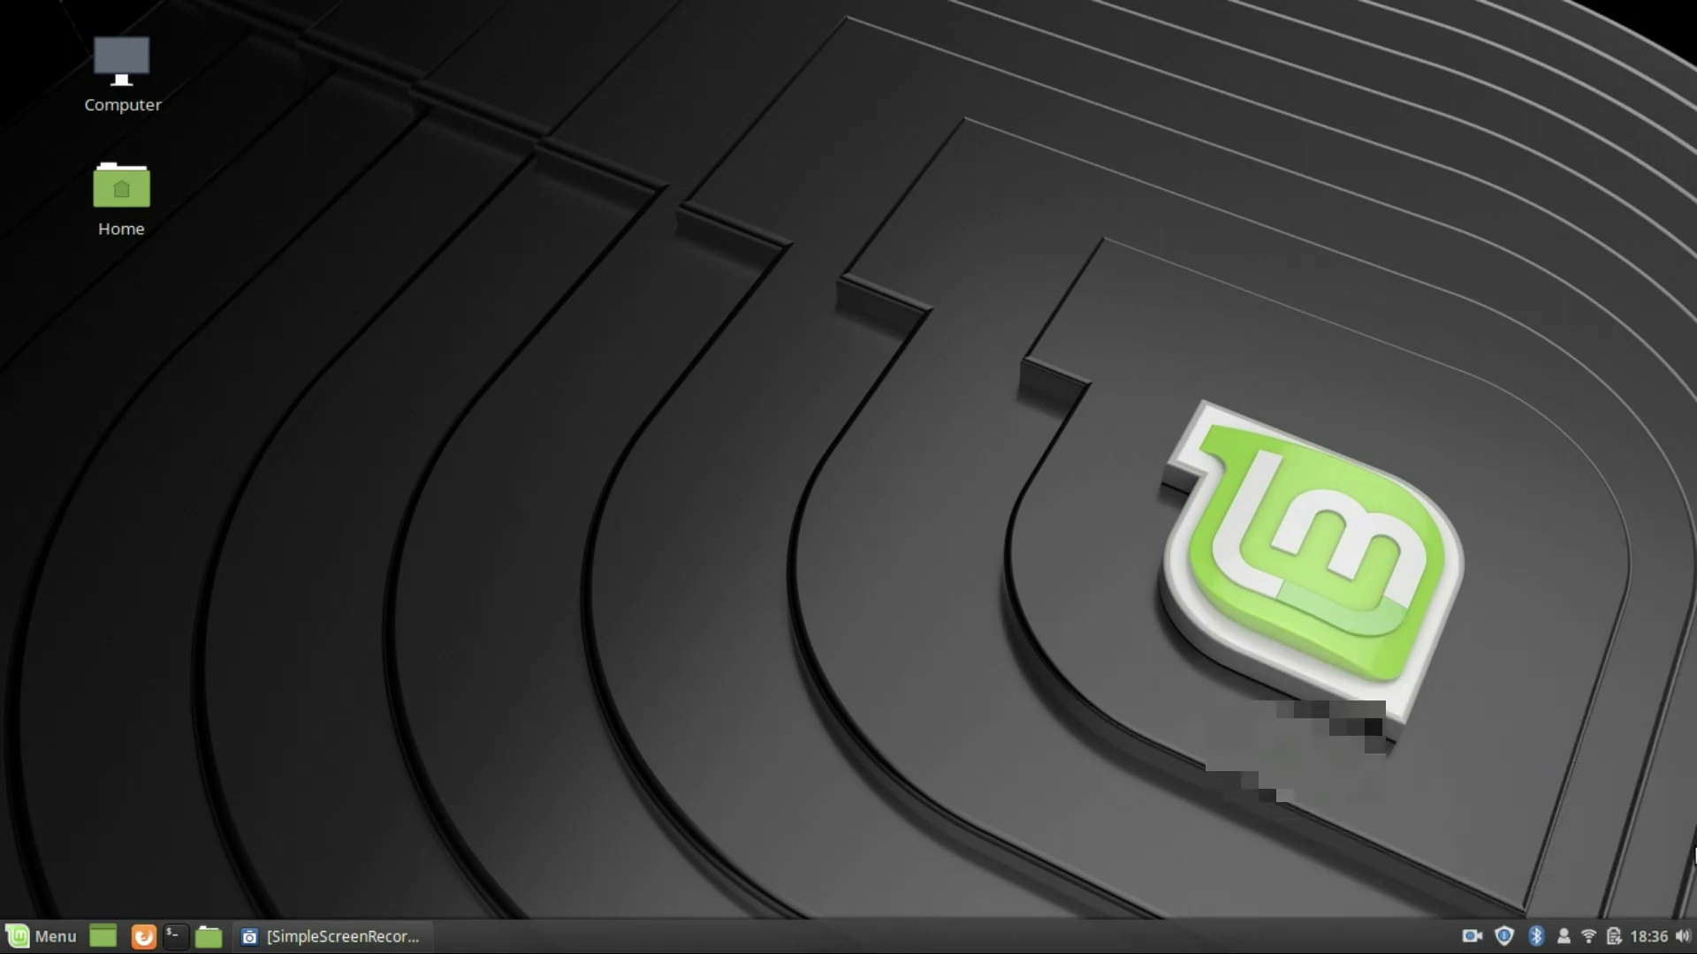
pyautogui.click(1657, 941)
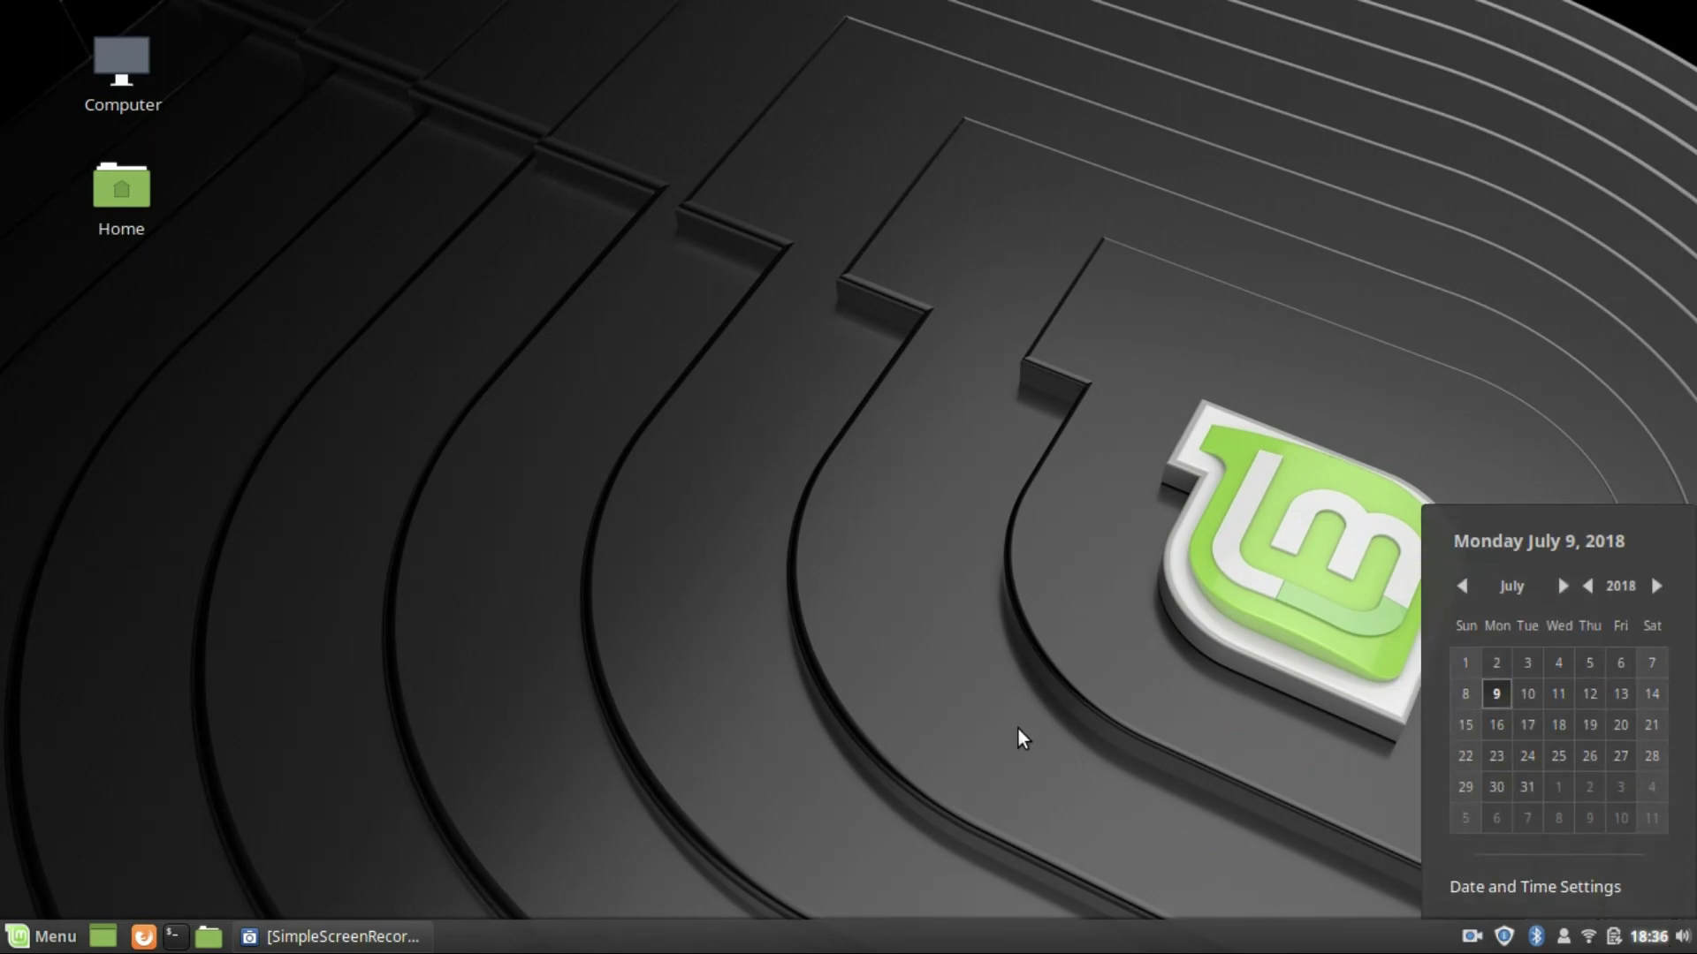
pyautogui.click(1368, 586)
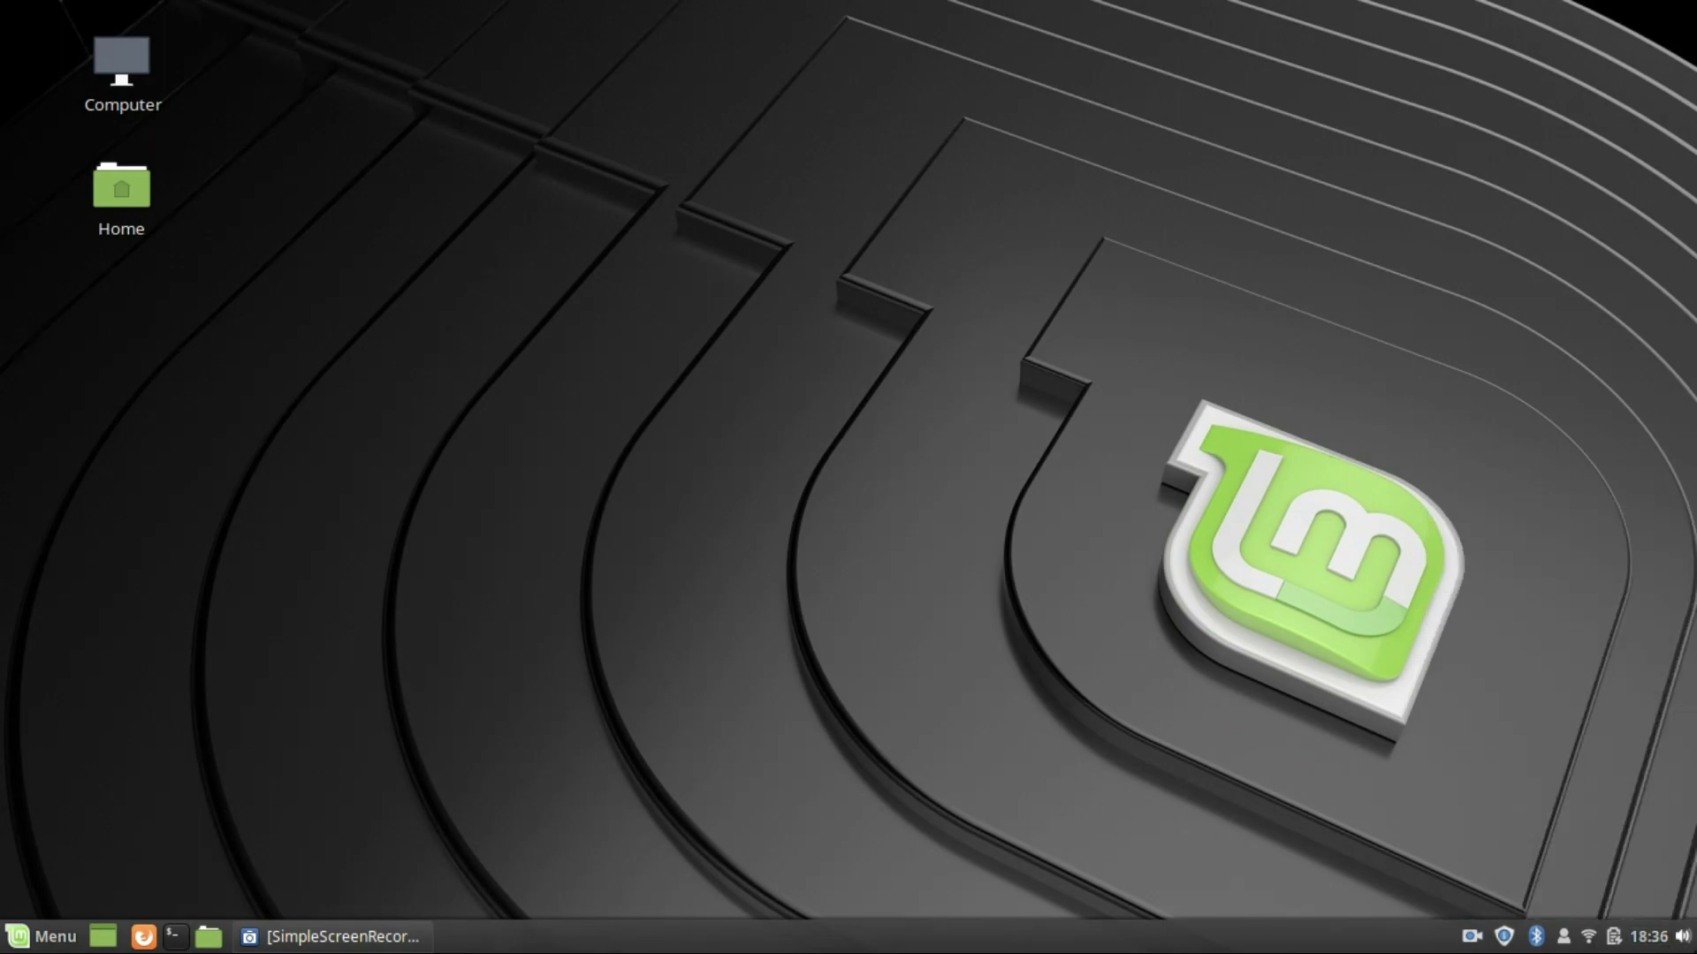
# Step: Open the sound settings and look through the Output, Input, Sounds, Applications and Settings pages
pyautogui.click(1682, 937)
pyautogui.click(1499, 898)
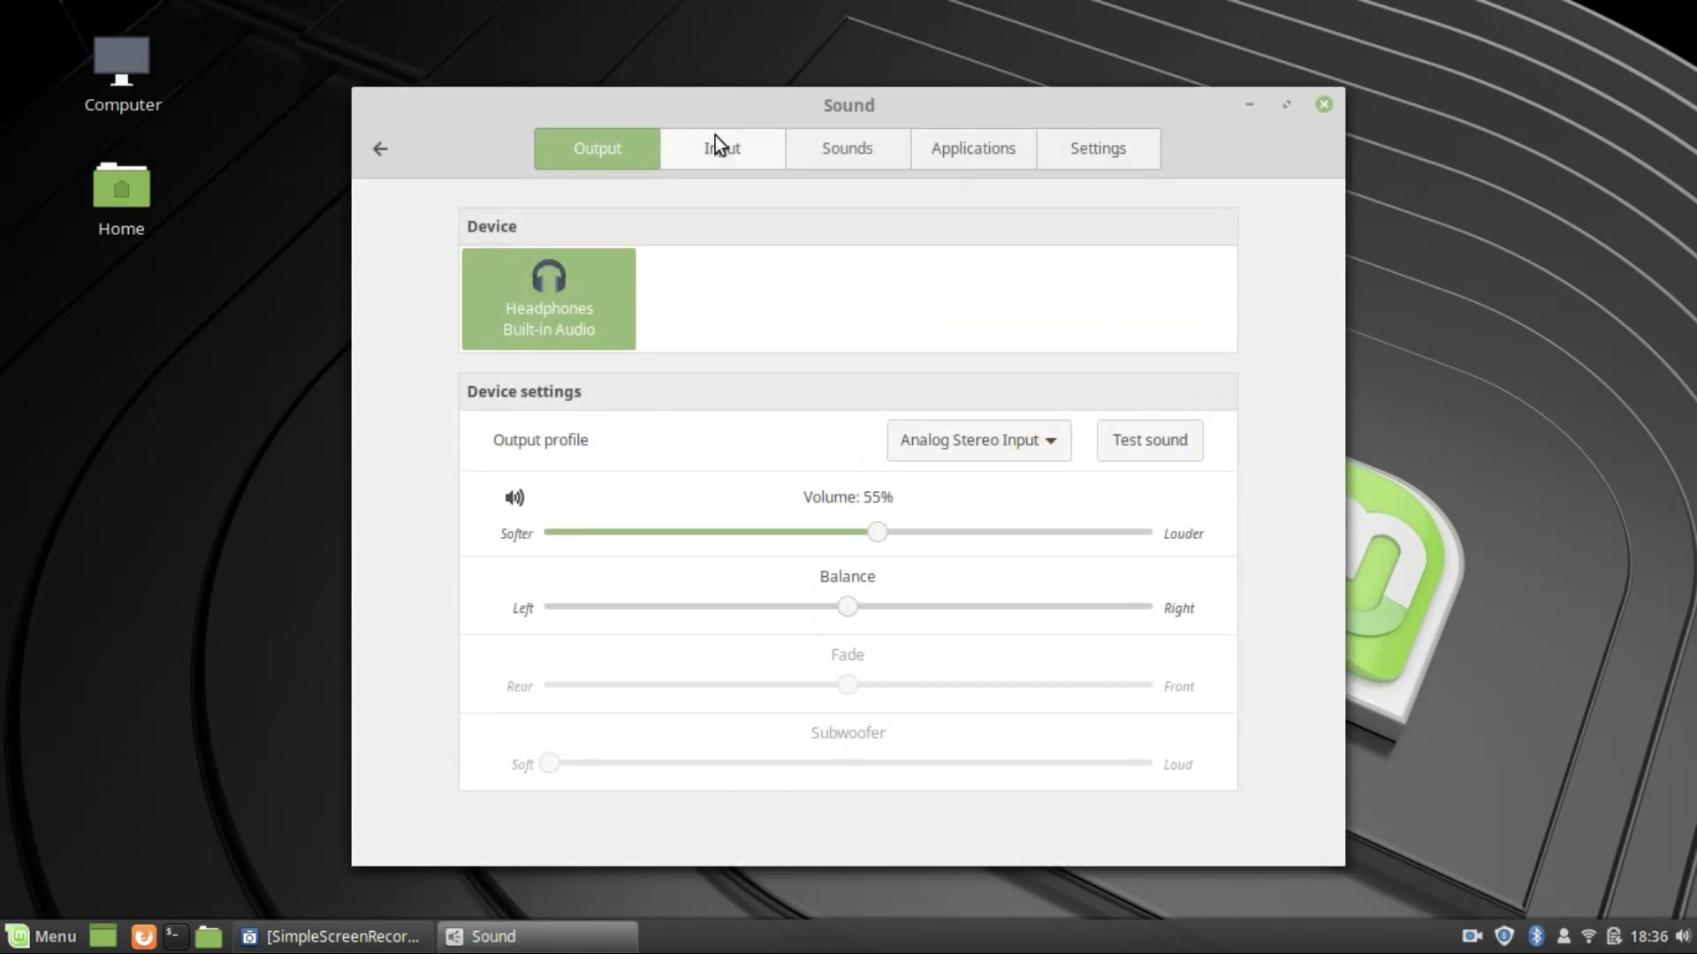
pyautogui.click(714, 143)
pyautogui.click(835, 143)
pyautogui.click(960, 143)
pyautogui.click(1096, 143)
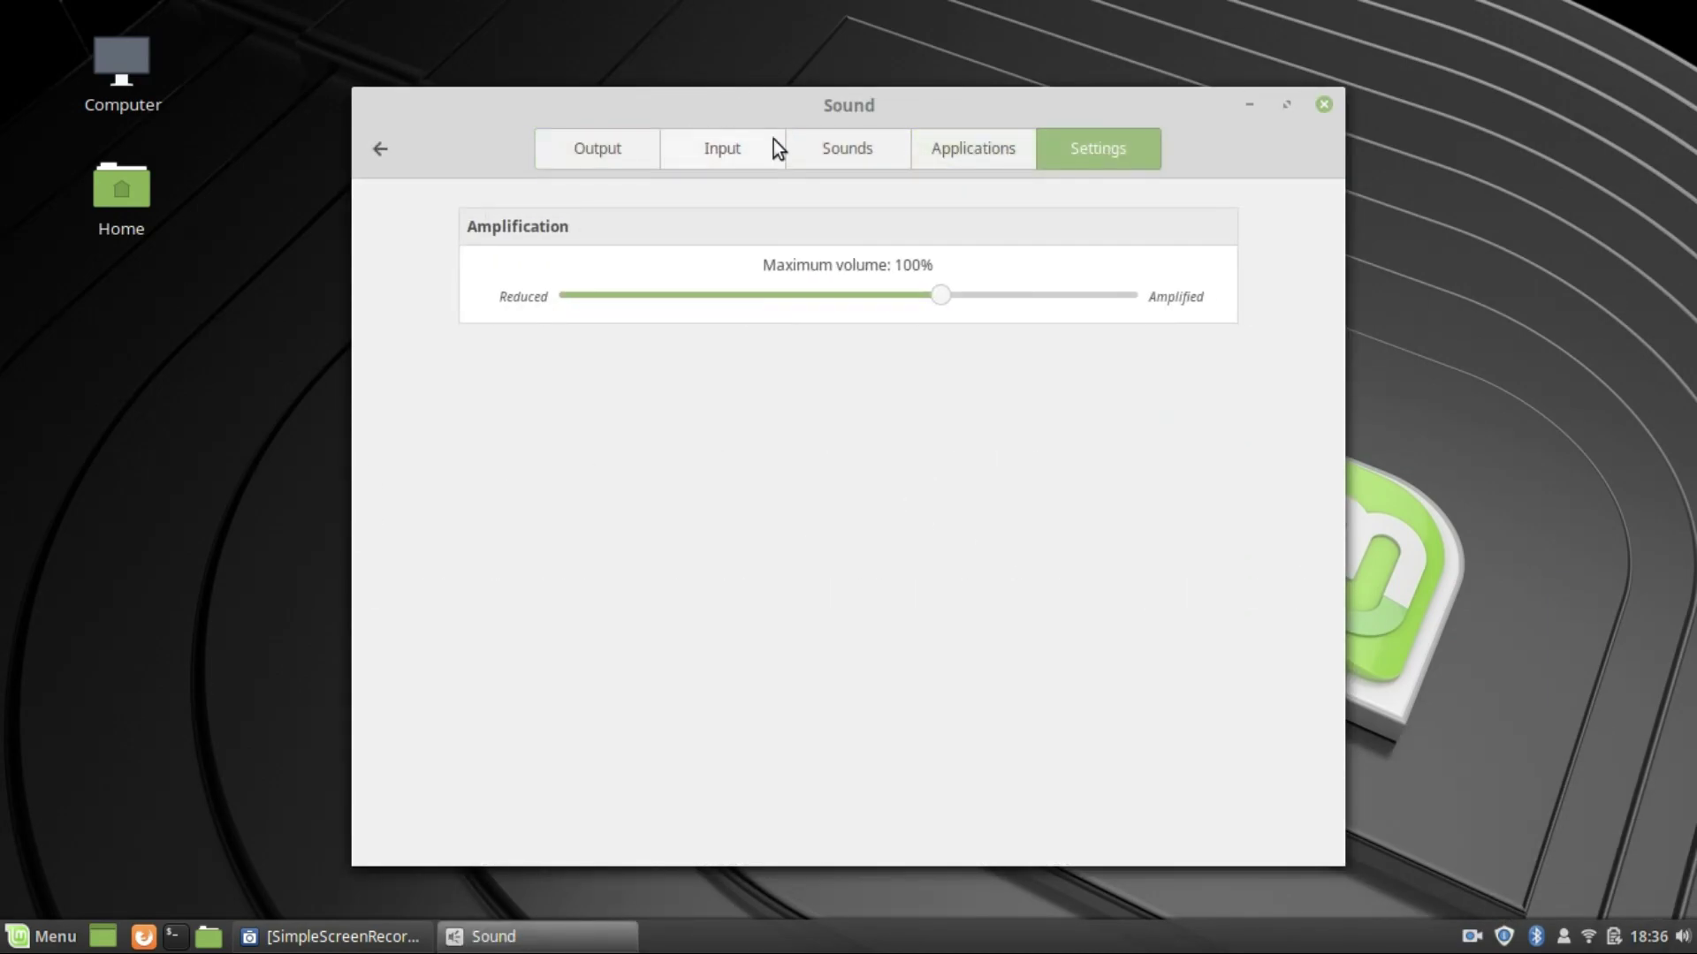
# Step: Set the system event sounds volume to 52%
pyautogui.click(844, 148)
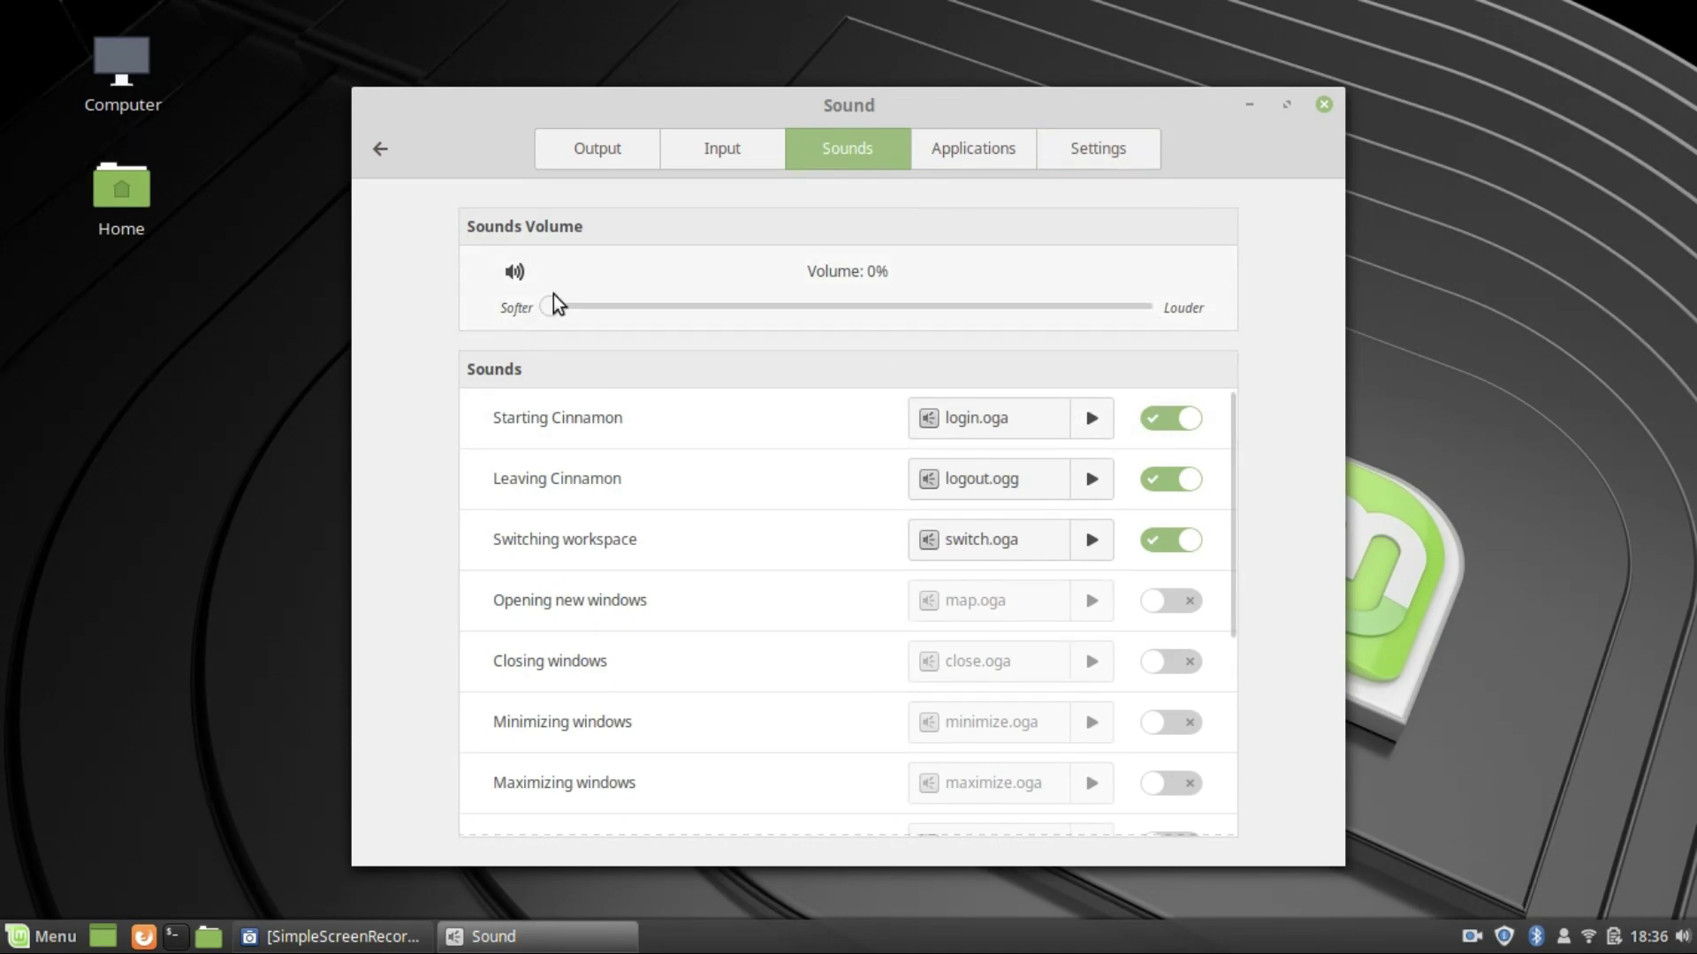
pyautogui.moveTo(550, 307); pyautogui.dragTo(857, 307)
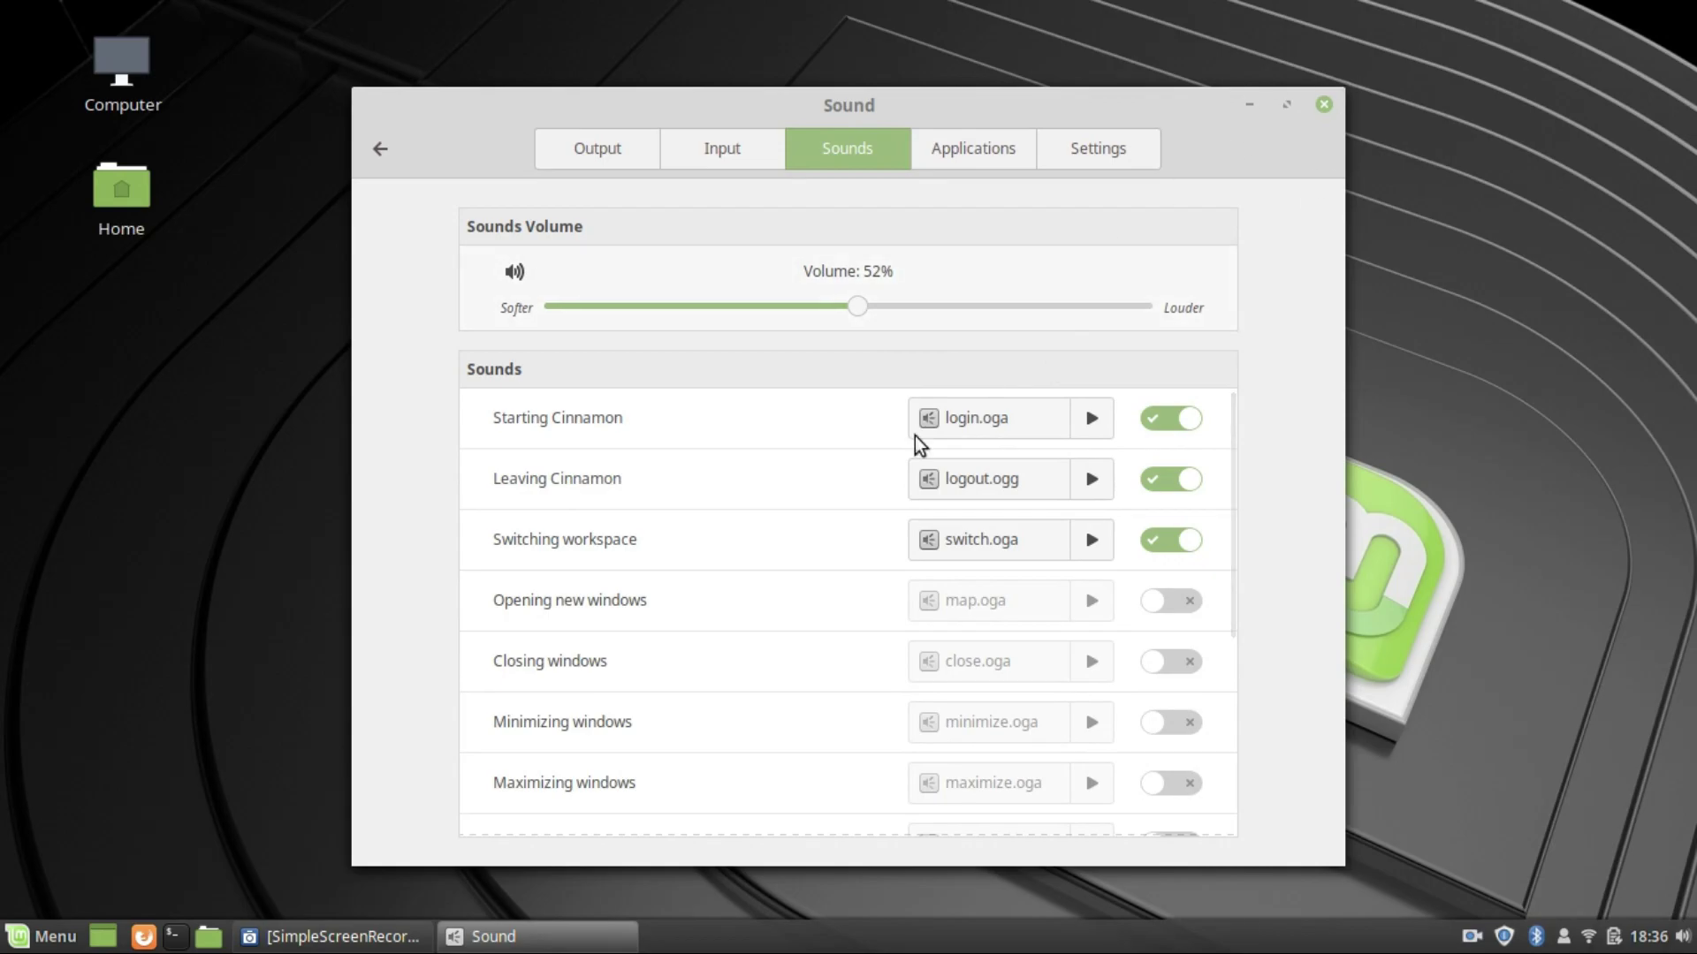
# Step: Switch to SimpleScreenRecorder and place its window so the sound settings remain reachable beside it
pyautogui.click(336, 936)
pyautogui.moveTo(1064, 8); pyautogui.dragTo(424, 53)
pyautogui.doubleClick(424, 53)
pyautogui.moveTo(784, 10); pyautogui.dragTo(555, 82)
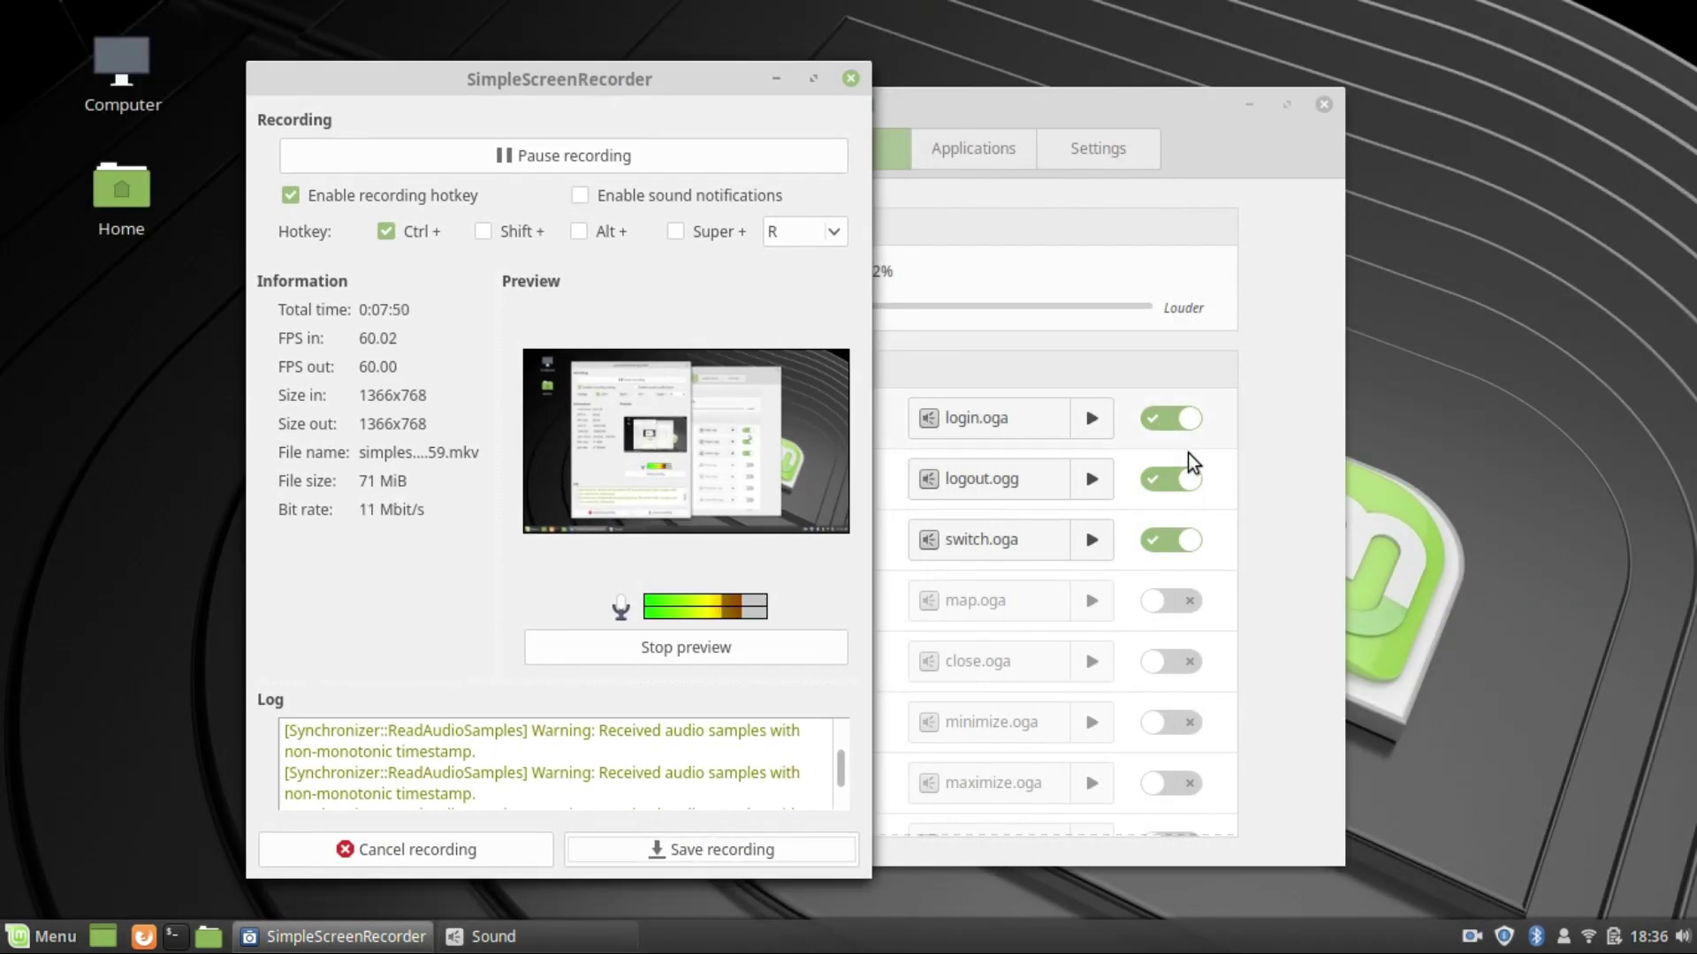
# Step: Play the Starting Cinnamon sound, and clear the recorder and sound settings windows from the desktop
pyautogui.click(1091, 415)
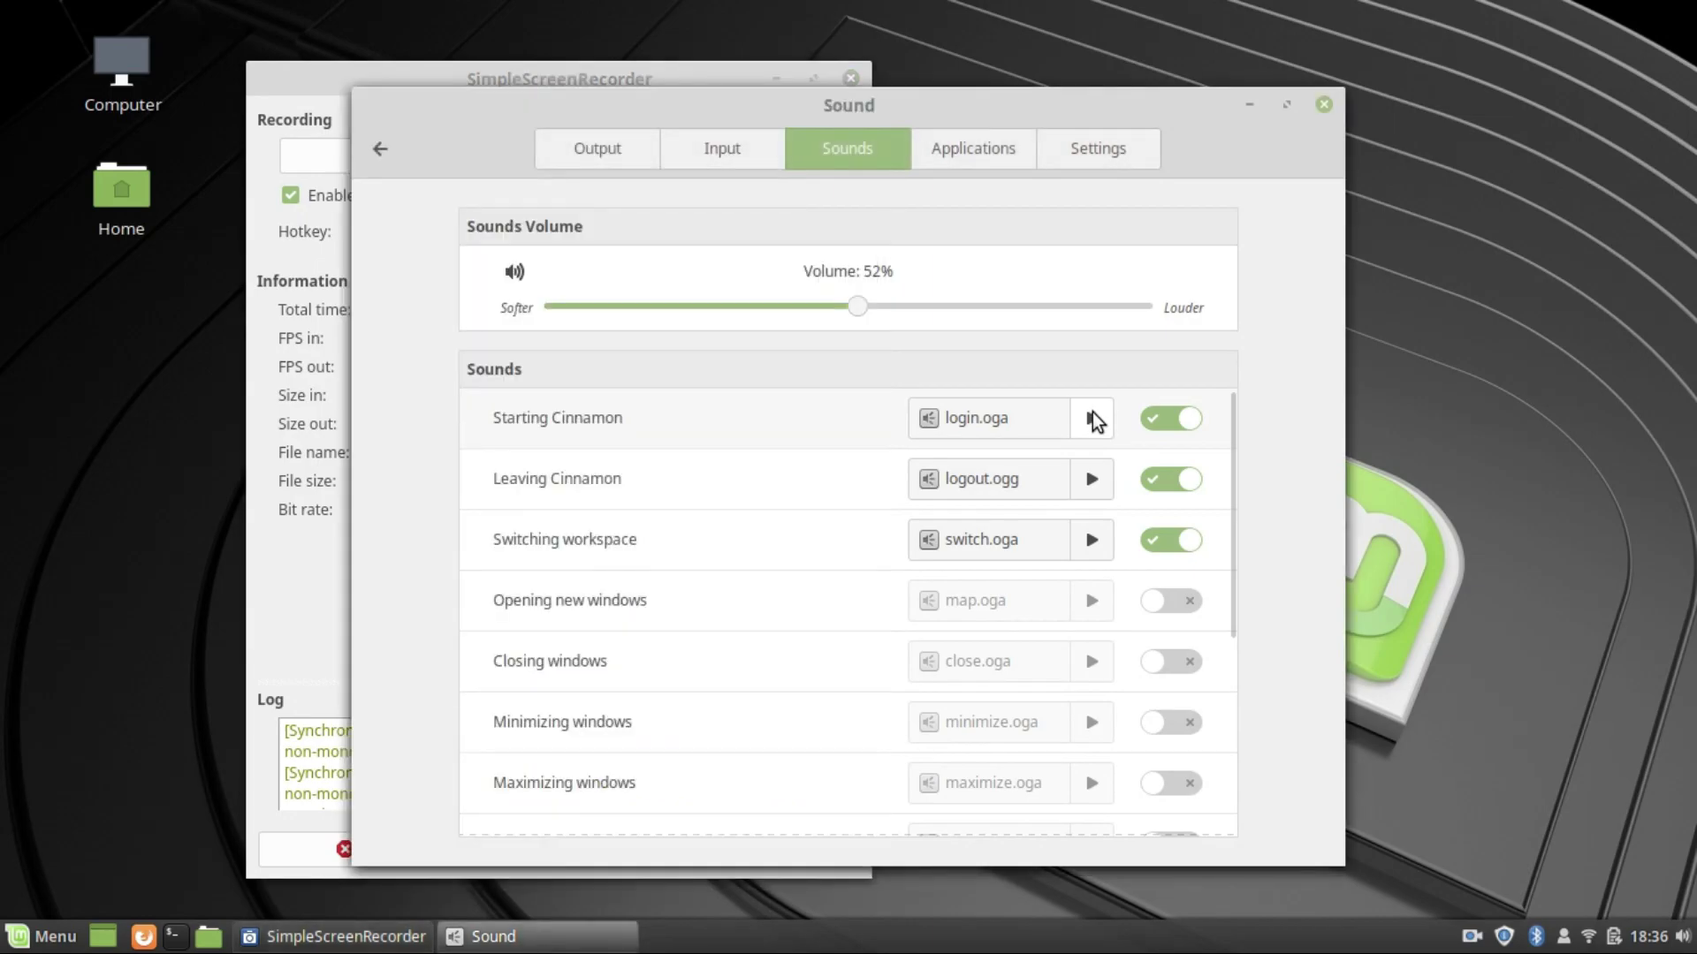
pyautogui.click(269, 583)
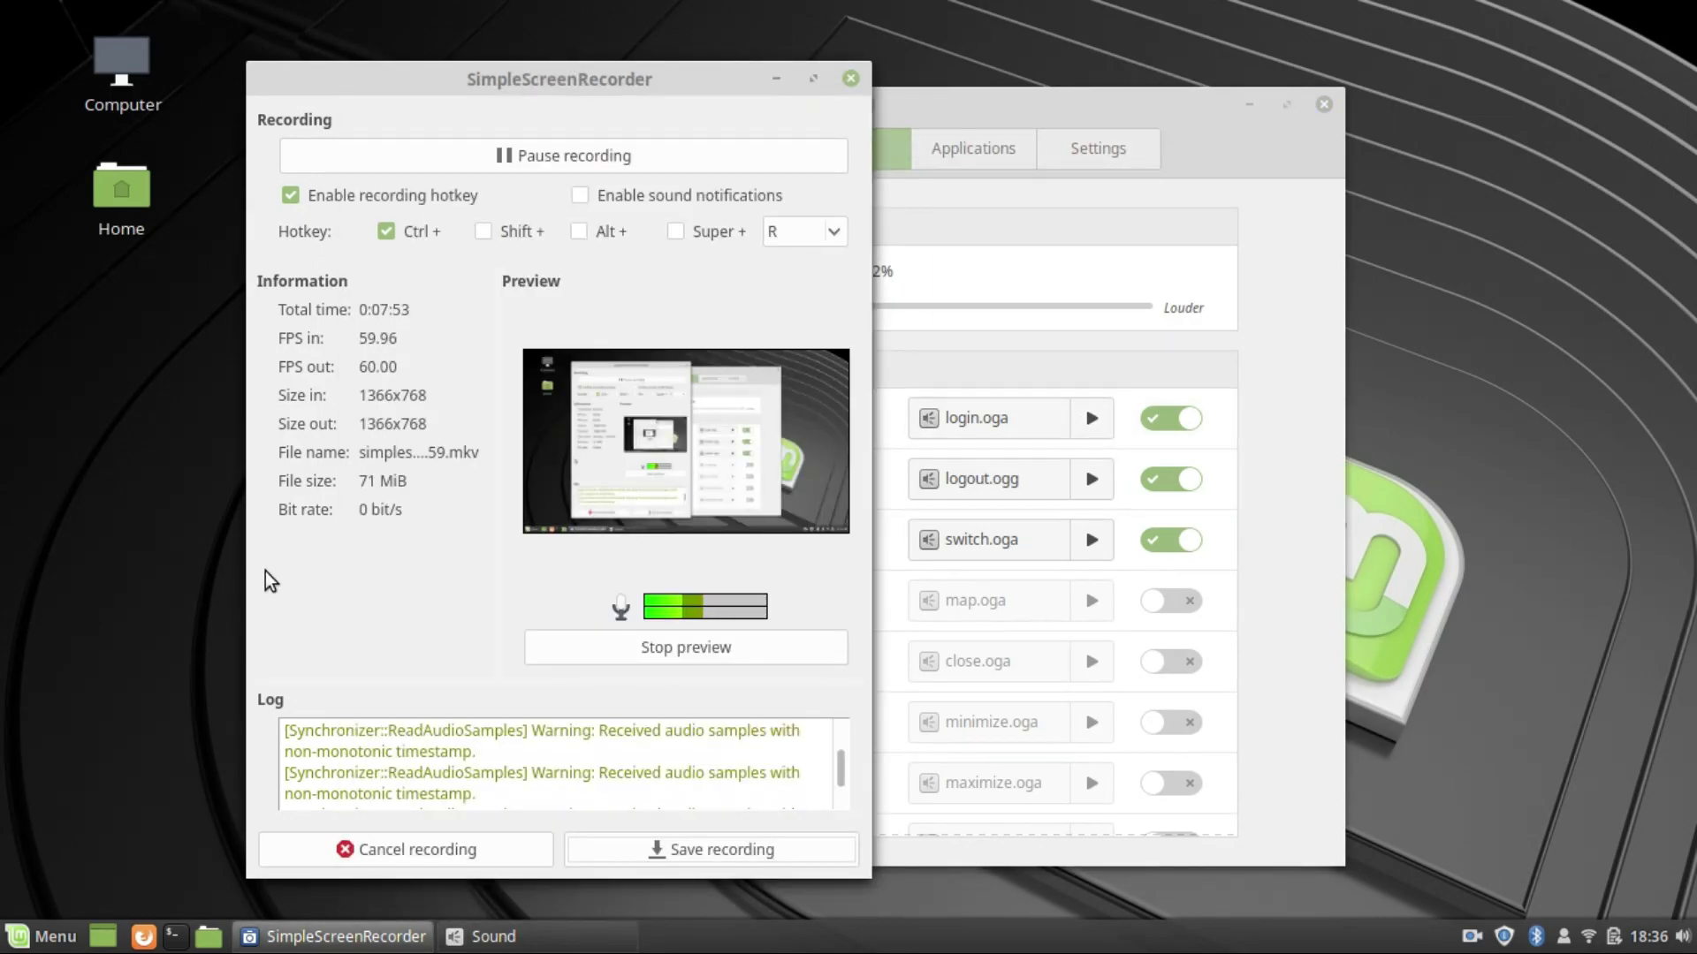
pyautogui.click(776, 78)
pyautogui.click(1322, 105)
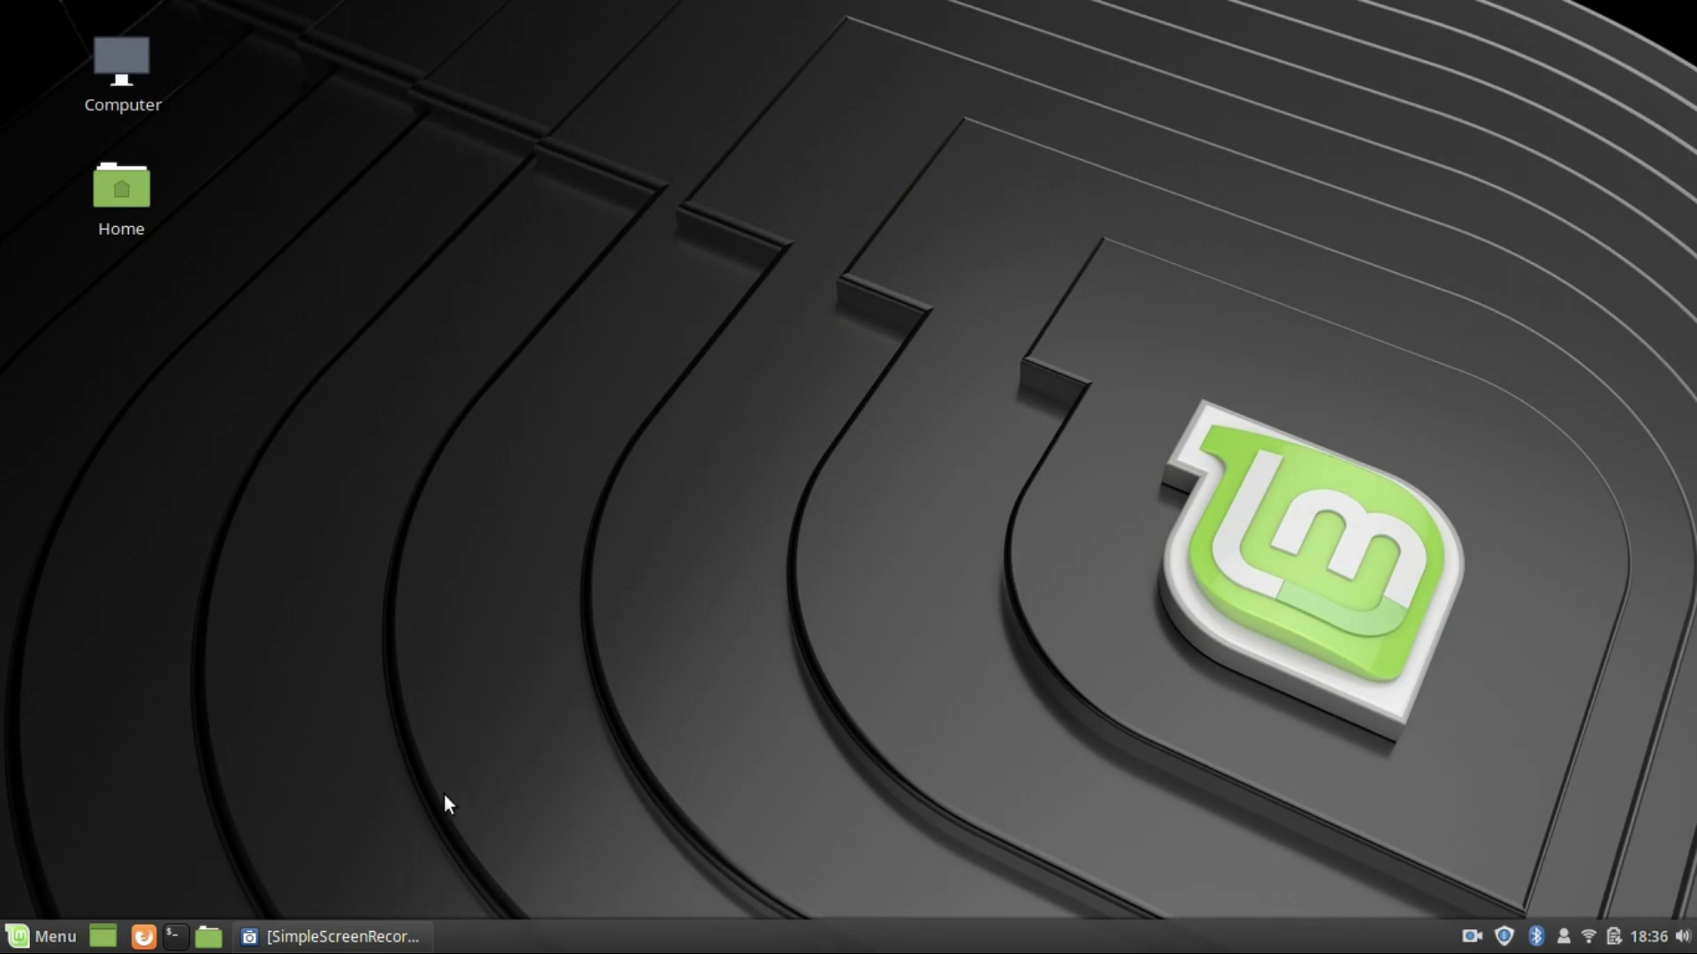
# Step: Look through the installed applications under Accessories, Graphics, Internet, Office, Sound & Video and Universal Access
pyautogui.click(43, 935)
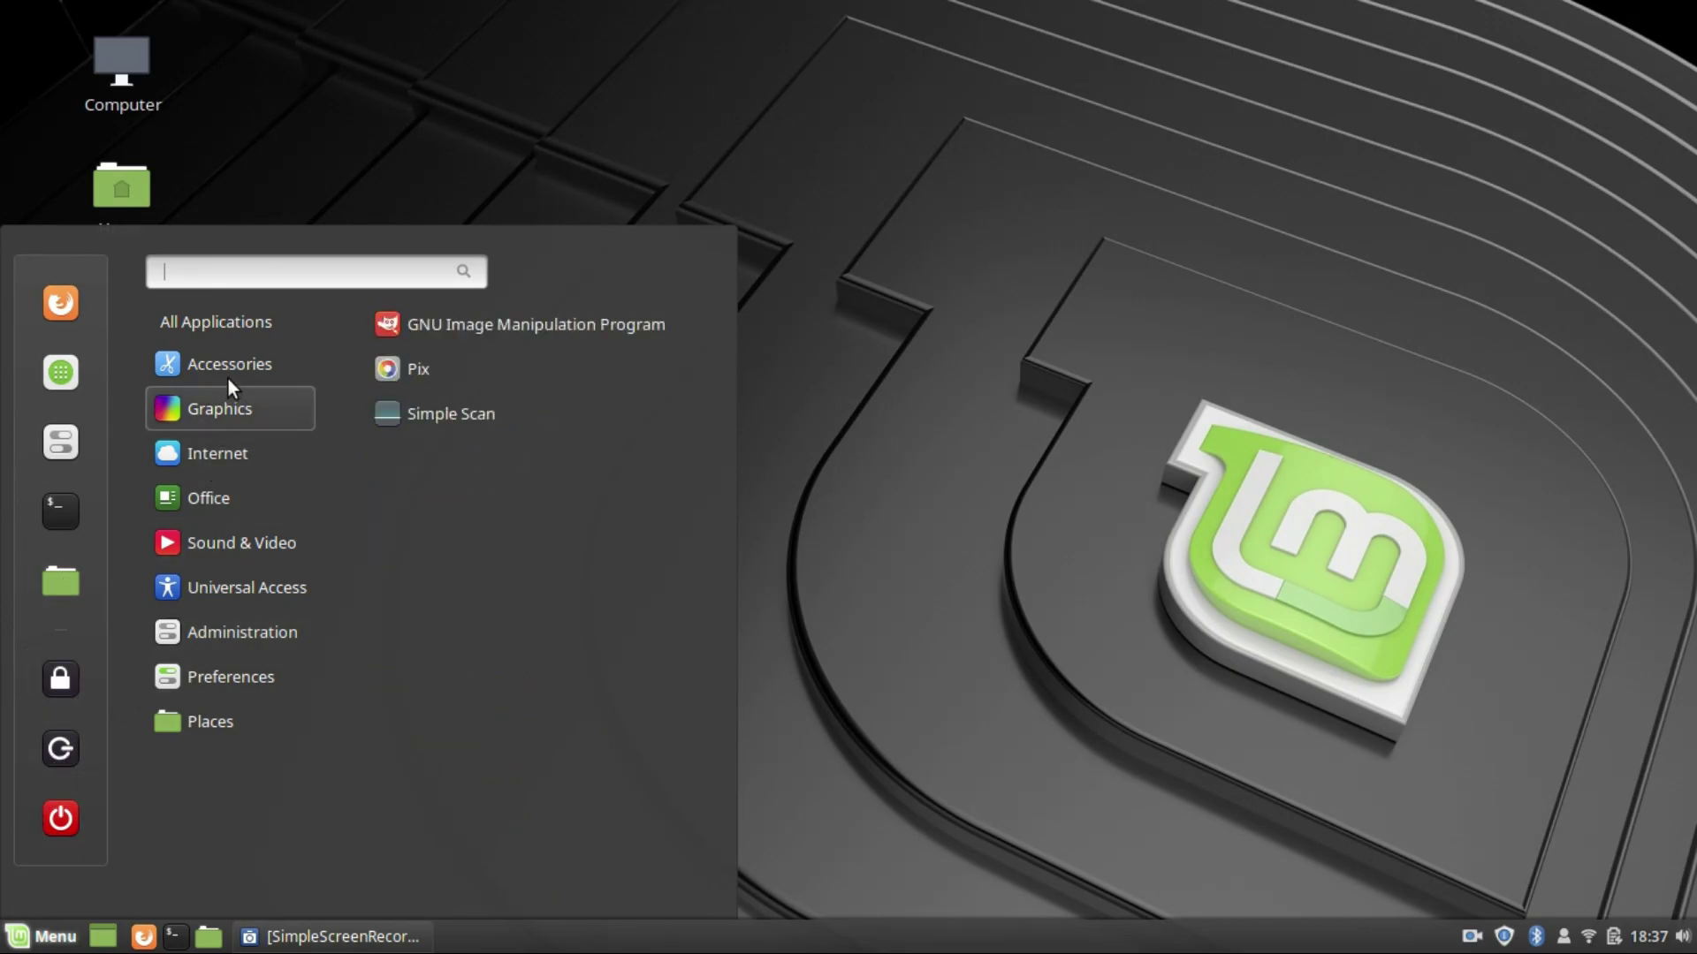
pyautogui.moveTo(230, 352)
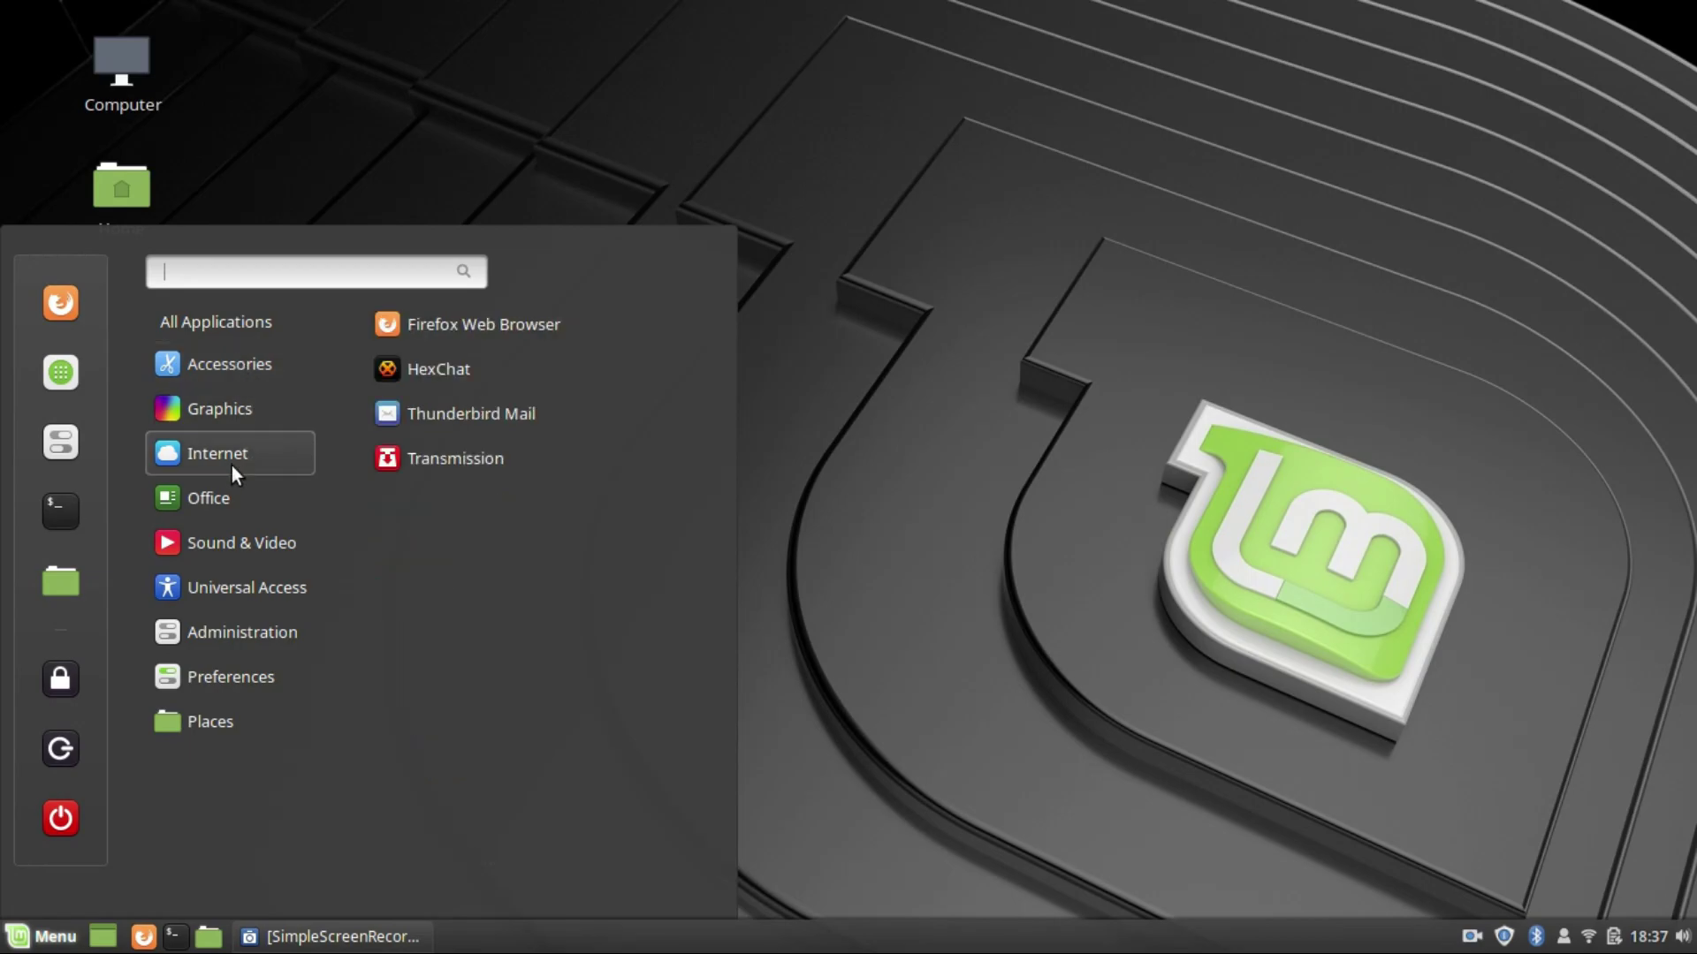
pyautogui.moveTo(192, 630)
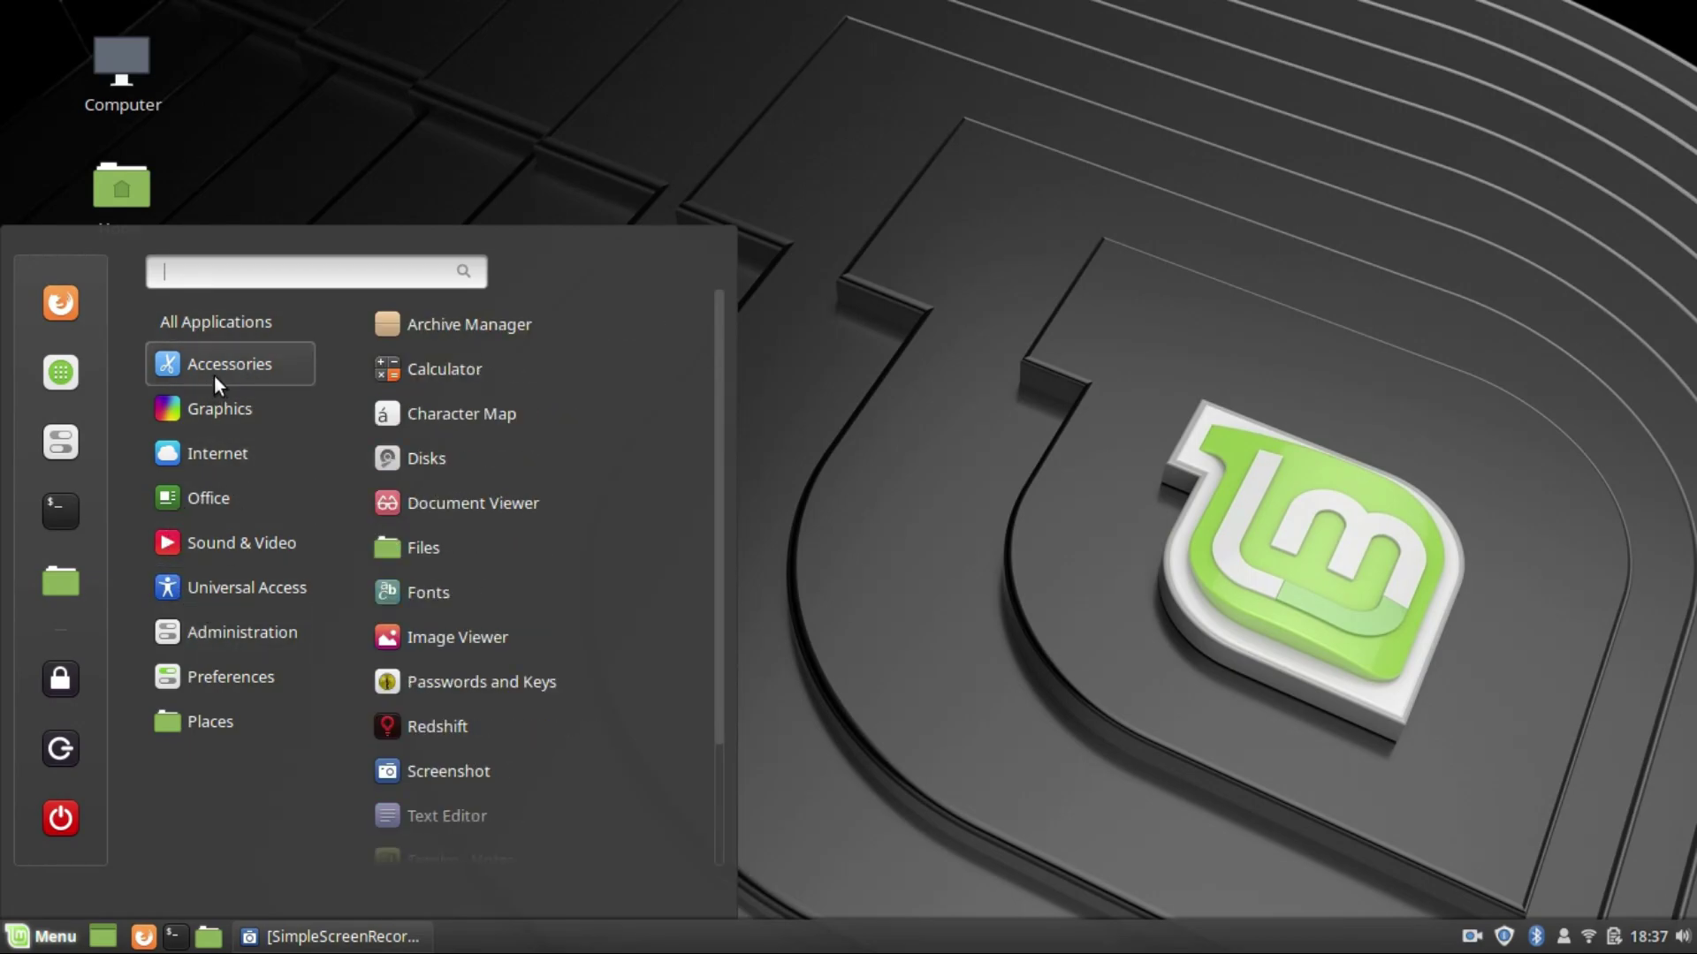
pyautogui.scroll(-3, 617, 413)
pyautogui.scroll(3, 618, 413)
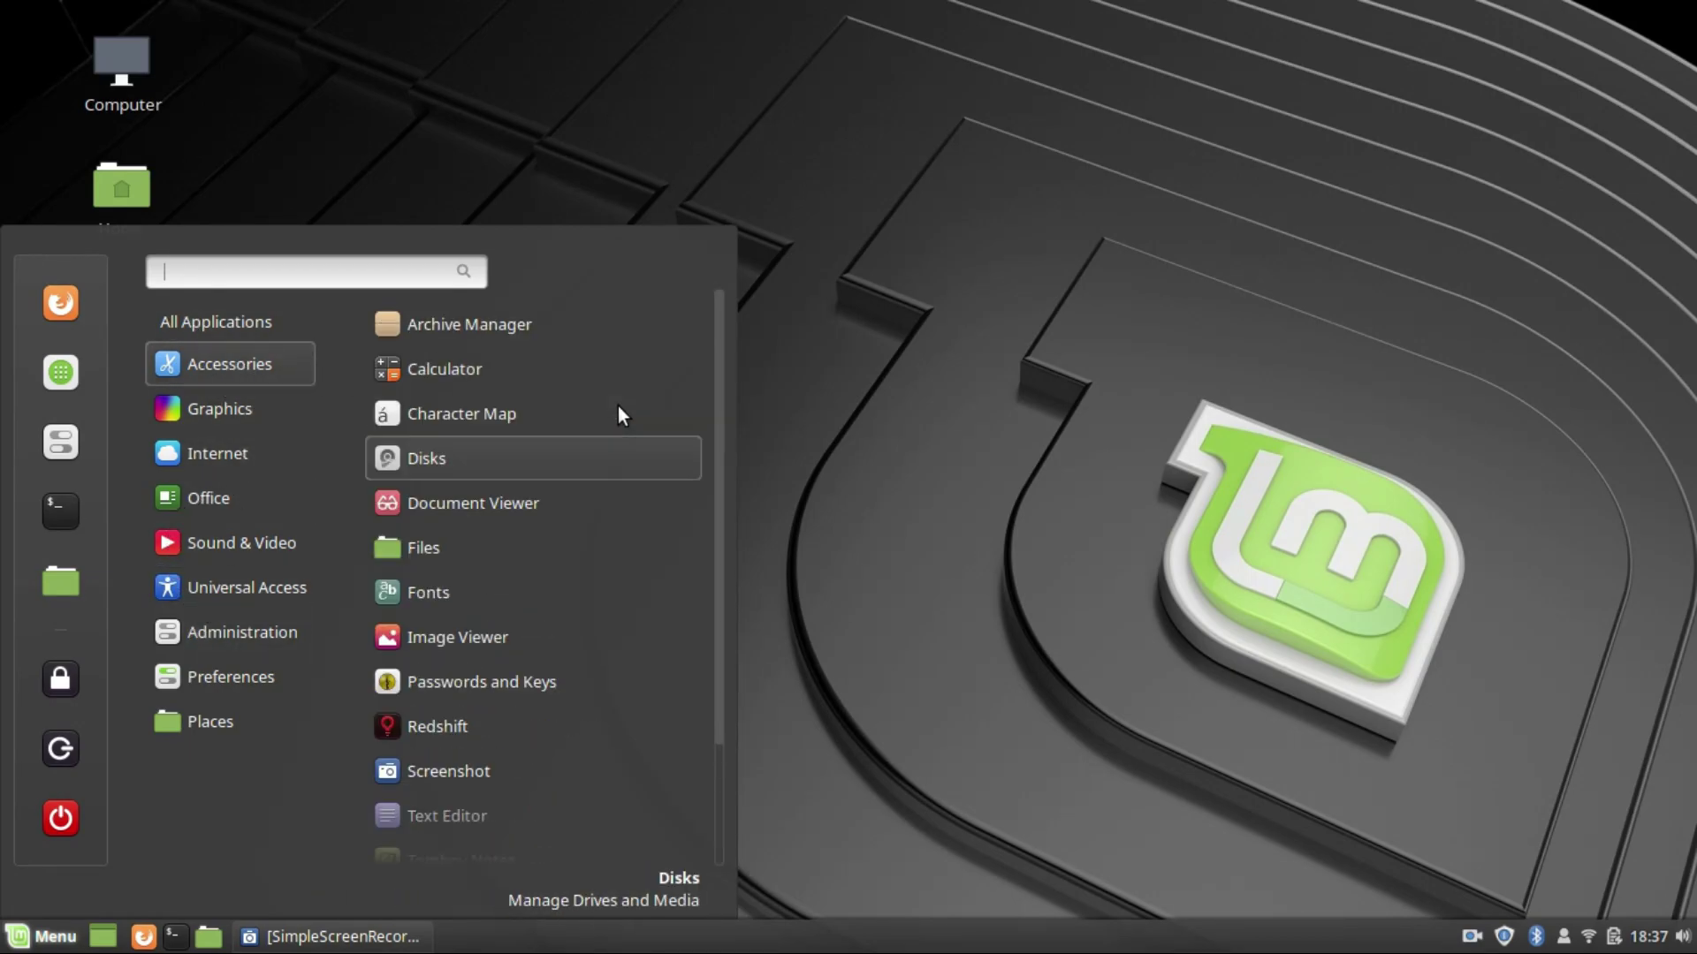
pyautogui.moveTo(193, 415)
pyautogui.moveTo(243, 455)
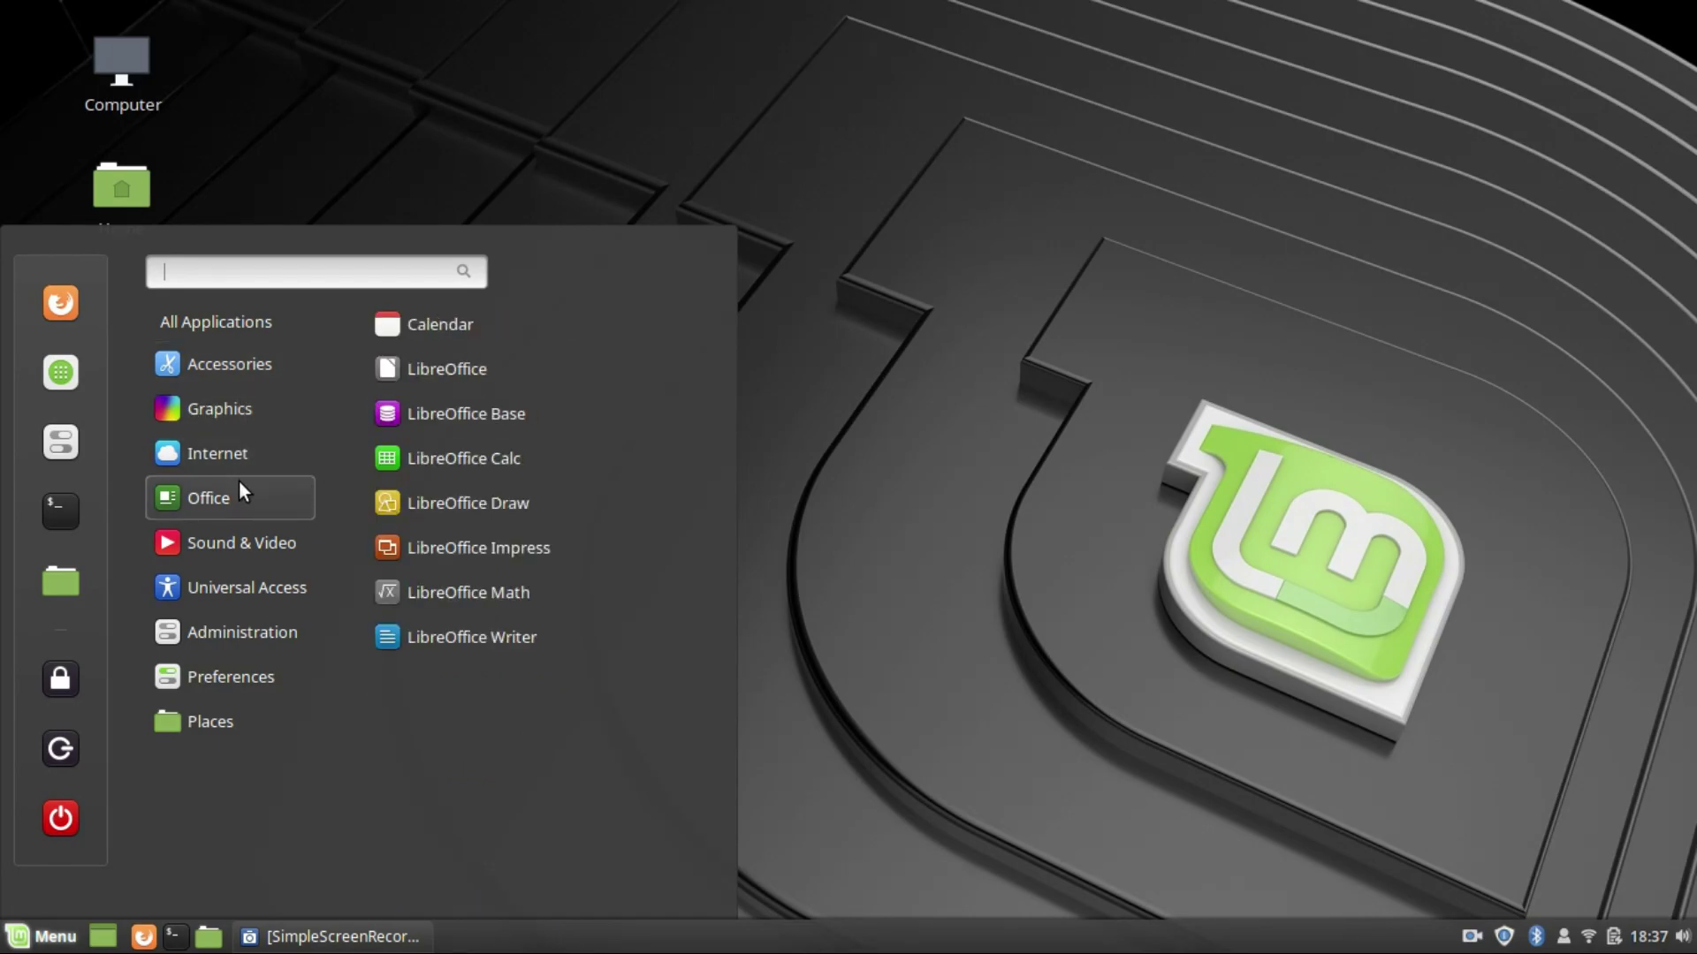
pyautogui.moveTo(220, 555)
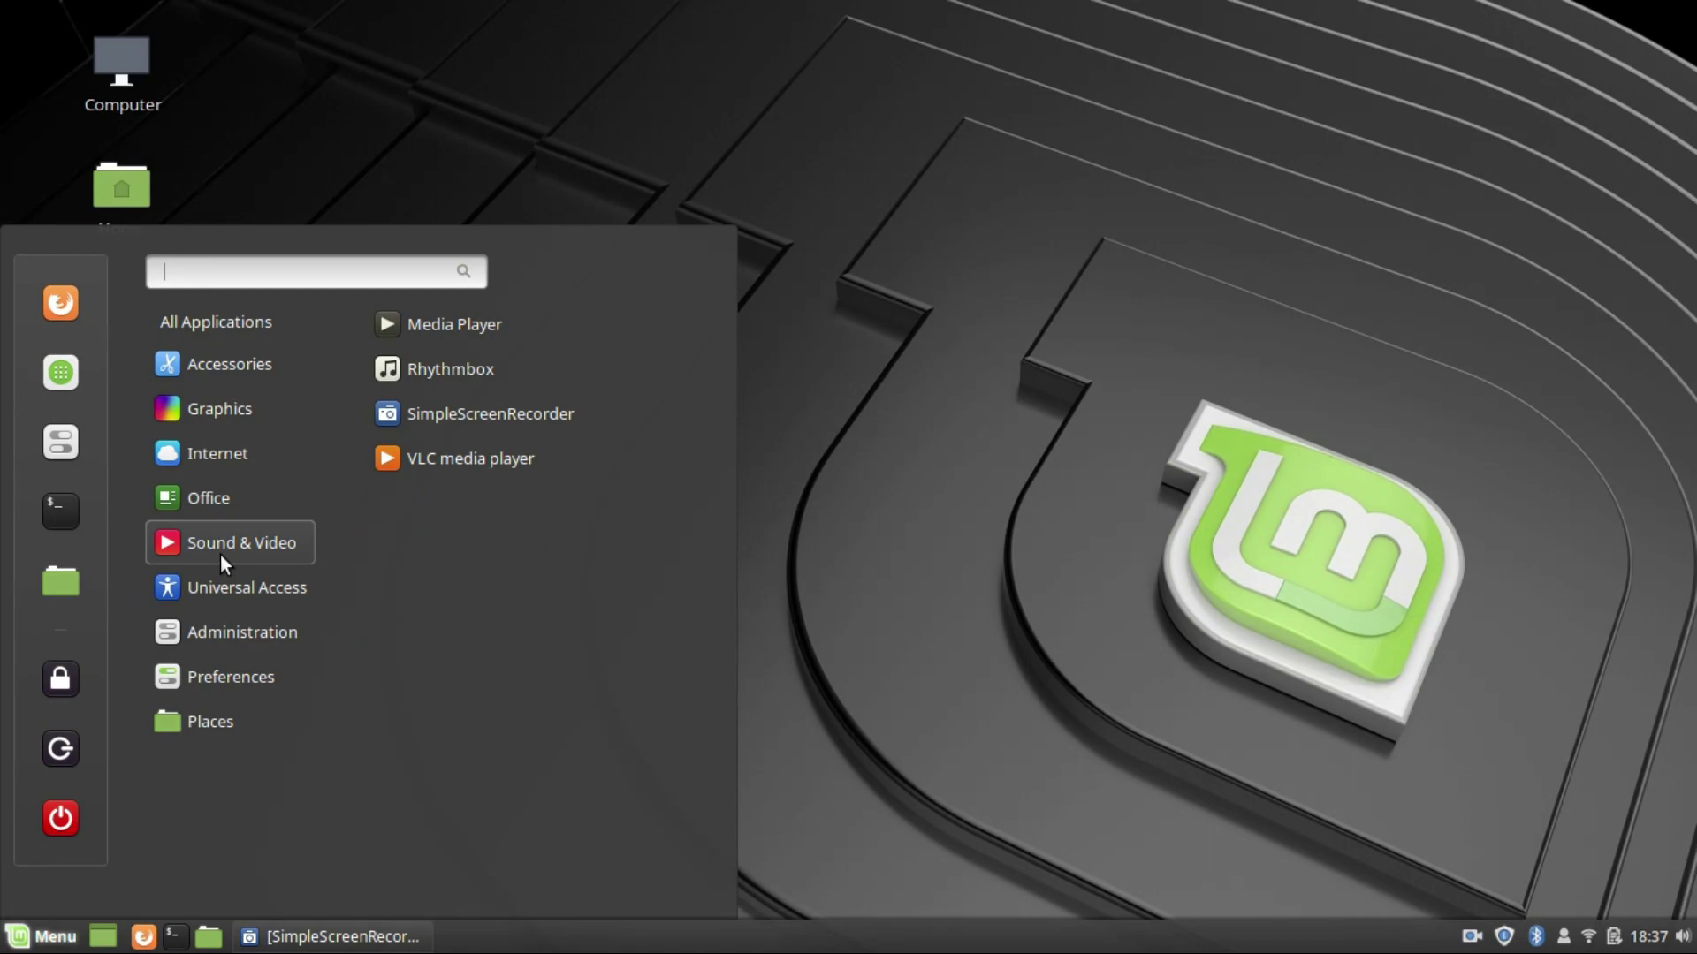
pyautogui.moveTo(201, 592)
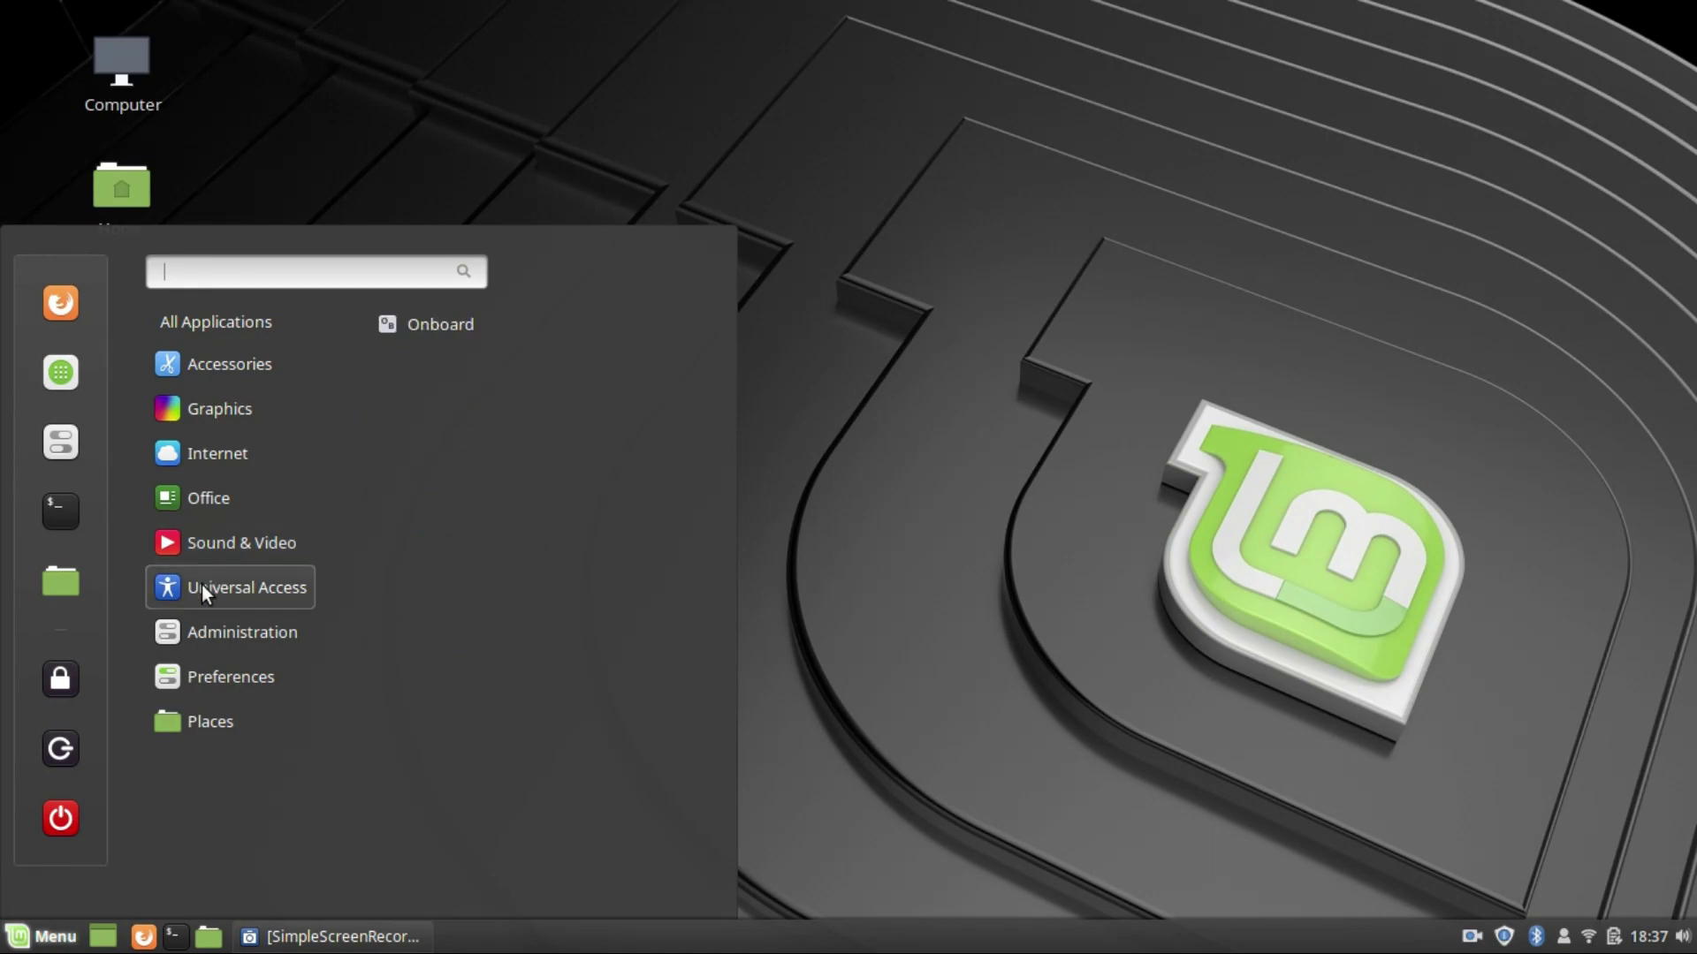
# Step: Look through the full lists of Administration tools and Preferences entries among the installed applications
pyautogui.scroll(-2, 469, 576)
pyautogui.scroll(-1, 464, 578)
pyautogui.scroll(3, 453, 576)
pyautogui.scroll(-2, 433, 580)
pyautogui.scroll(-1, 429, 580)
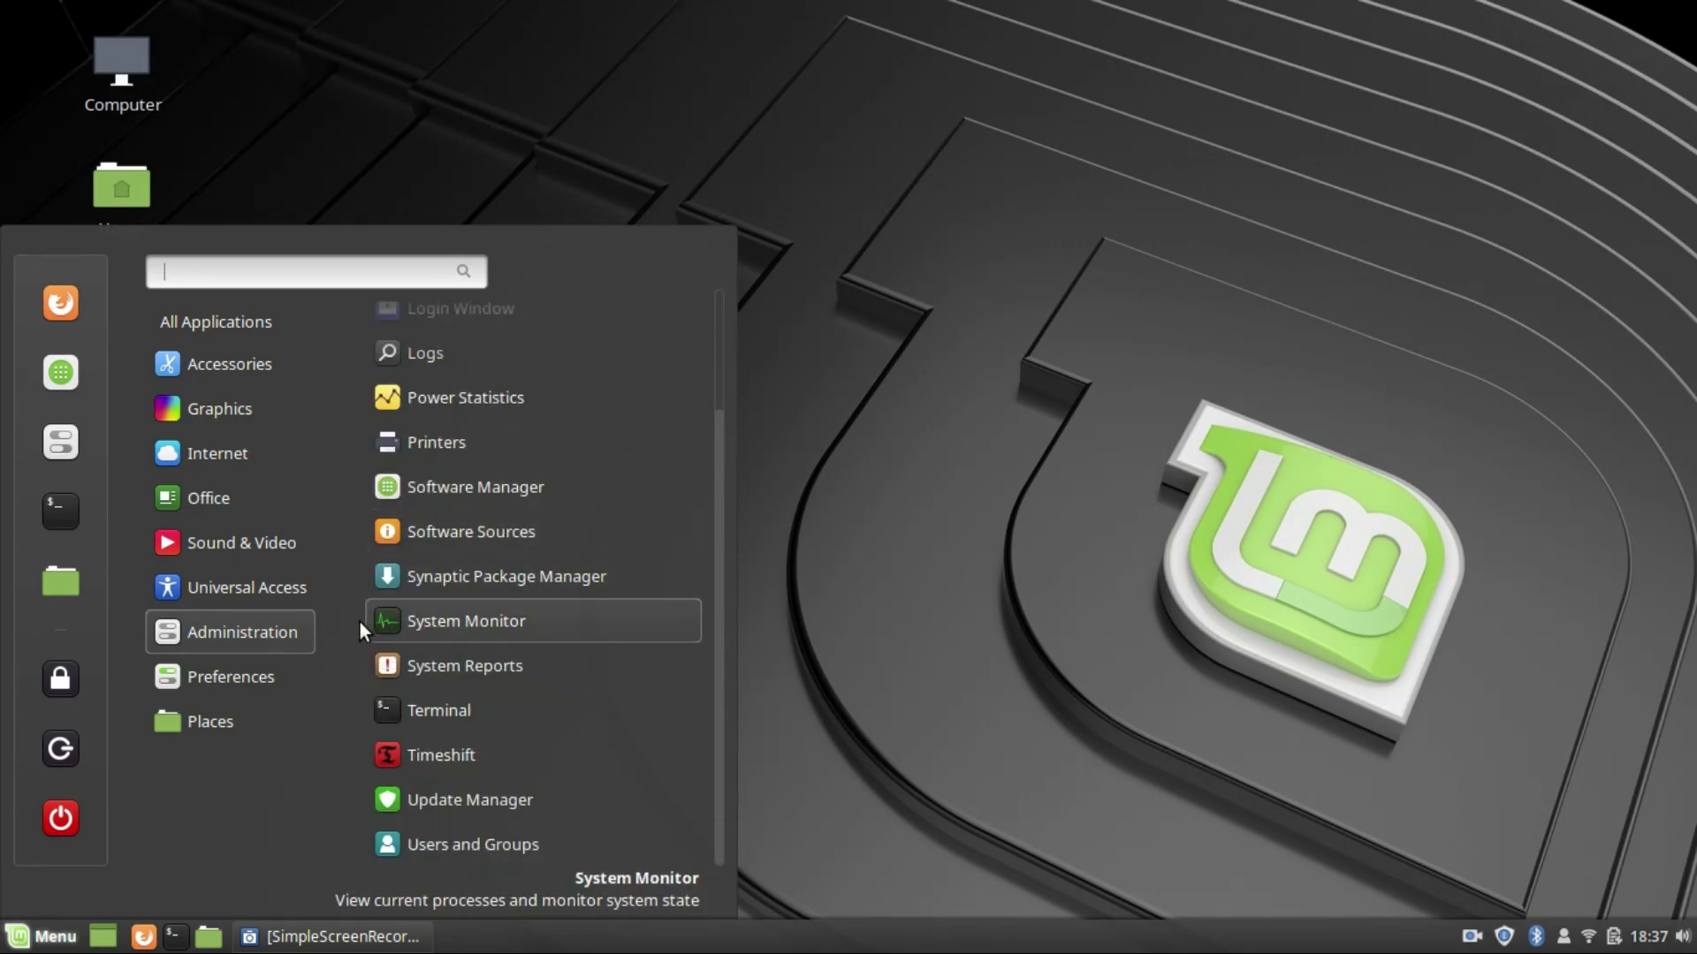
pyautogui.moveTo(222, 690)
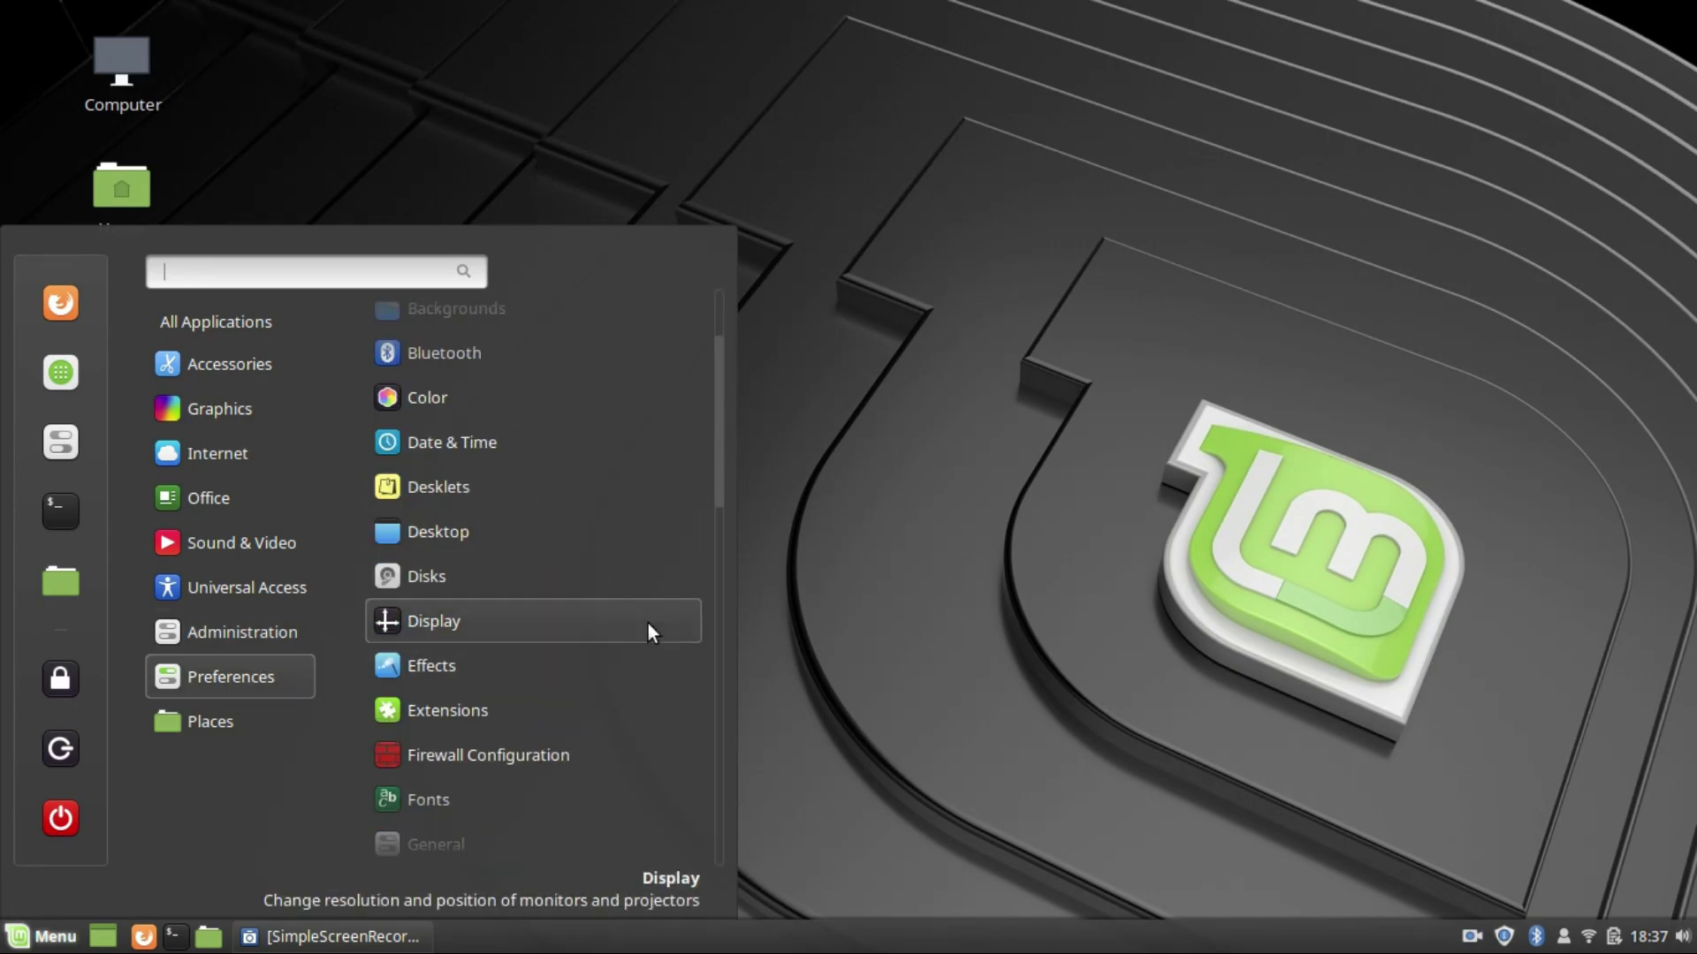
pyautogui.scroll(4, 649, 622)
pyautogui.scroll(-10, 529, 429)
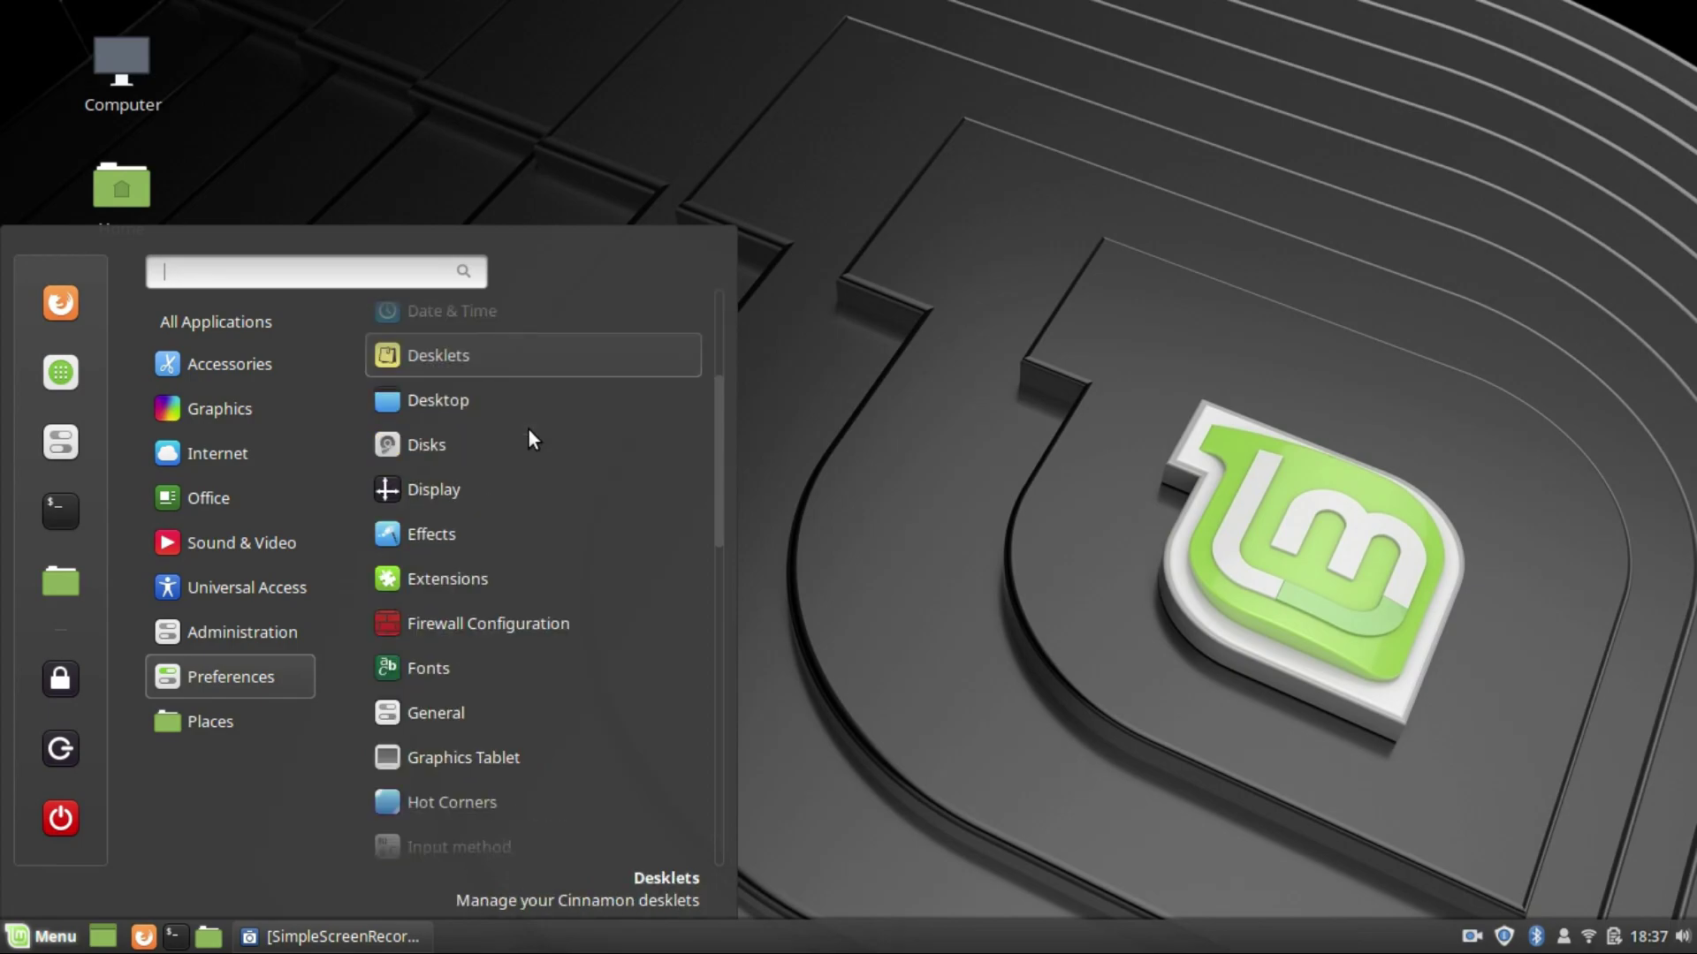
pyautogui.scroll(-5, 522, 435)
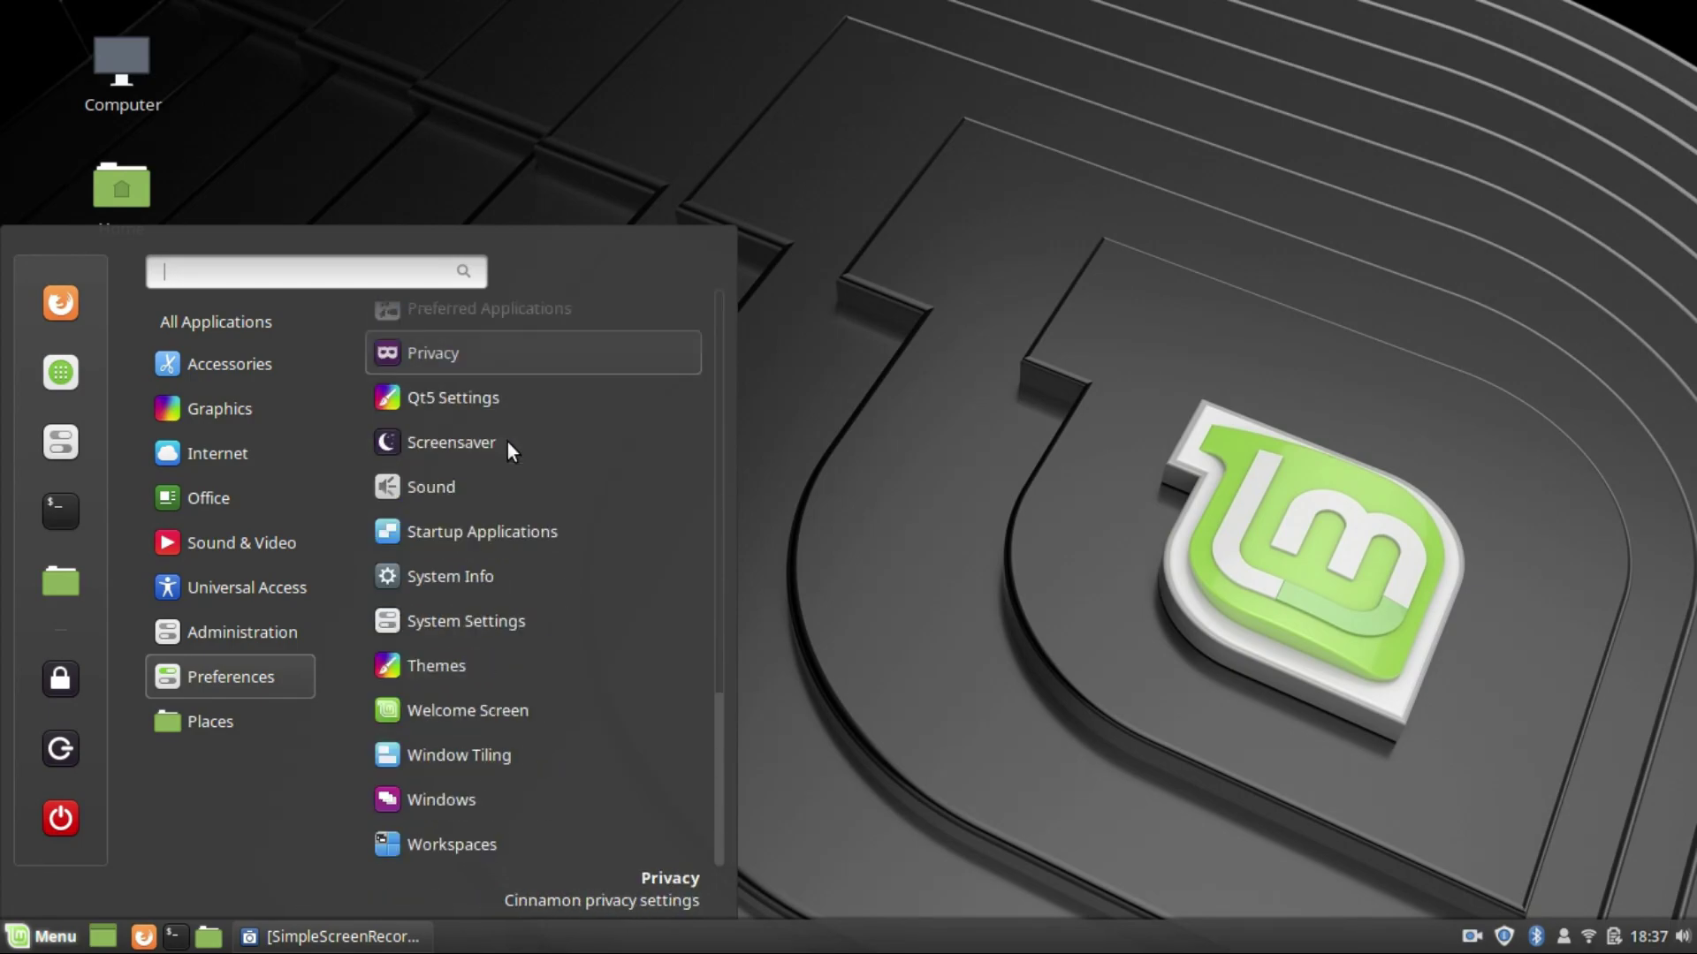
# Step: View the Documents and Downloads folders from Places, closing each folder window
pyautogui.moveTo(192, 737)
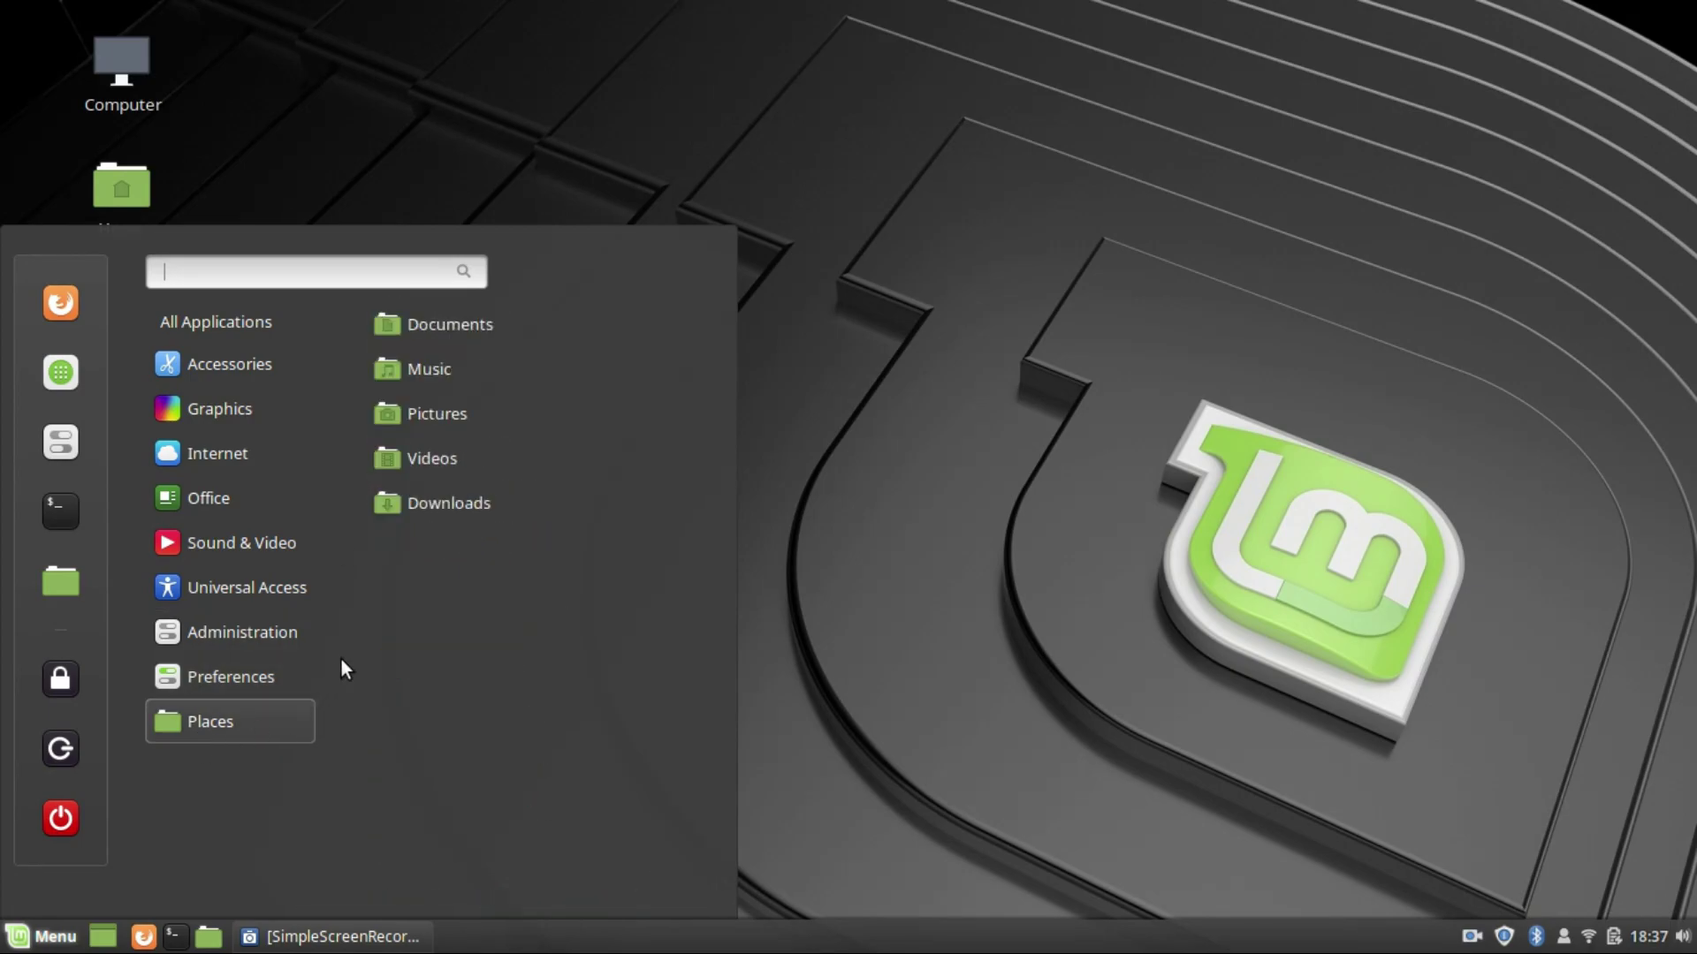
pyautogui.click(456, 338)
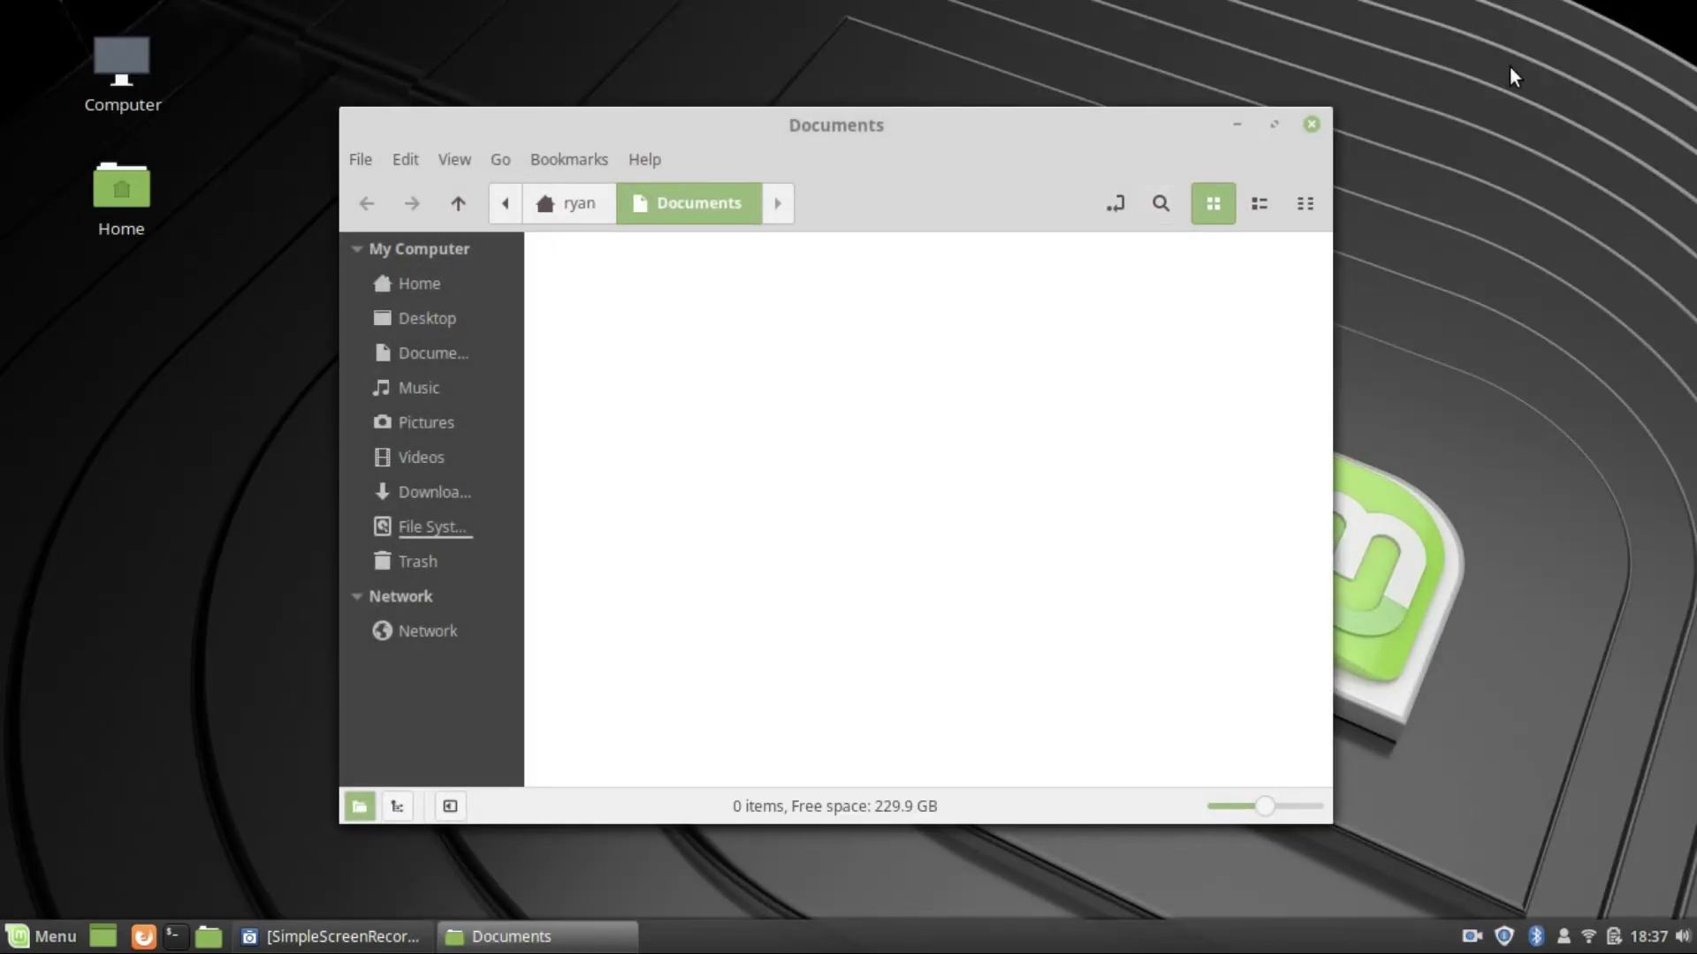
pyautogui.click(1311, 125)
pyautogui.click(40, 936)
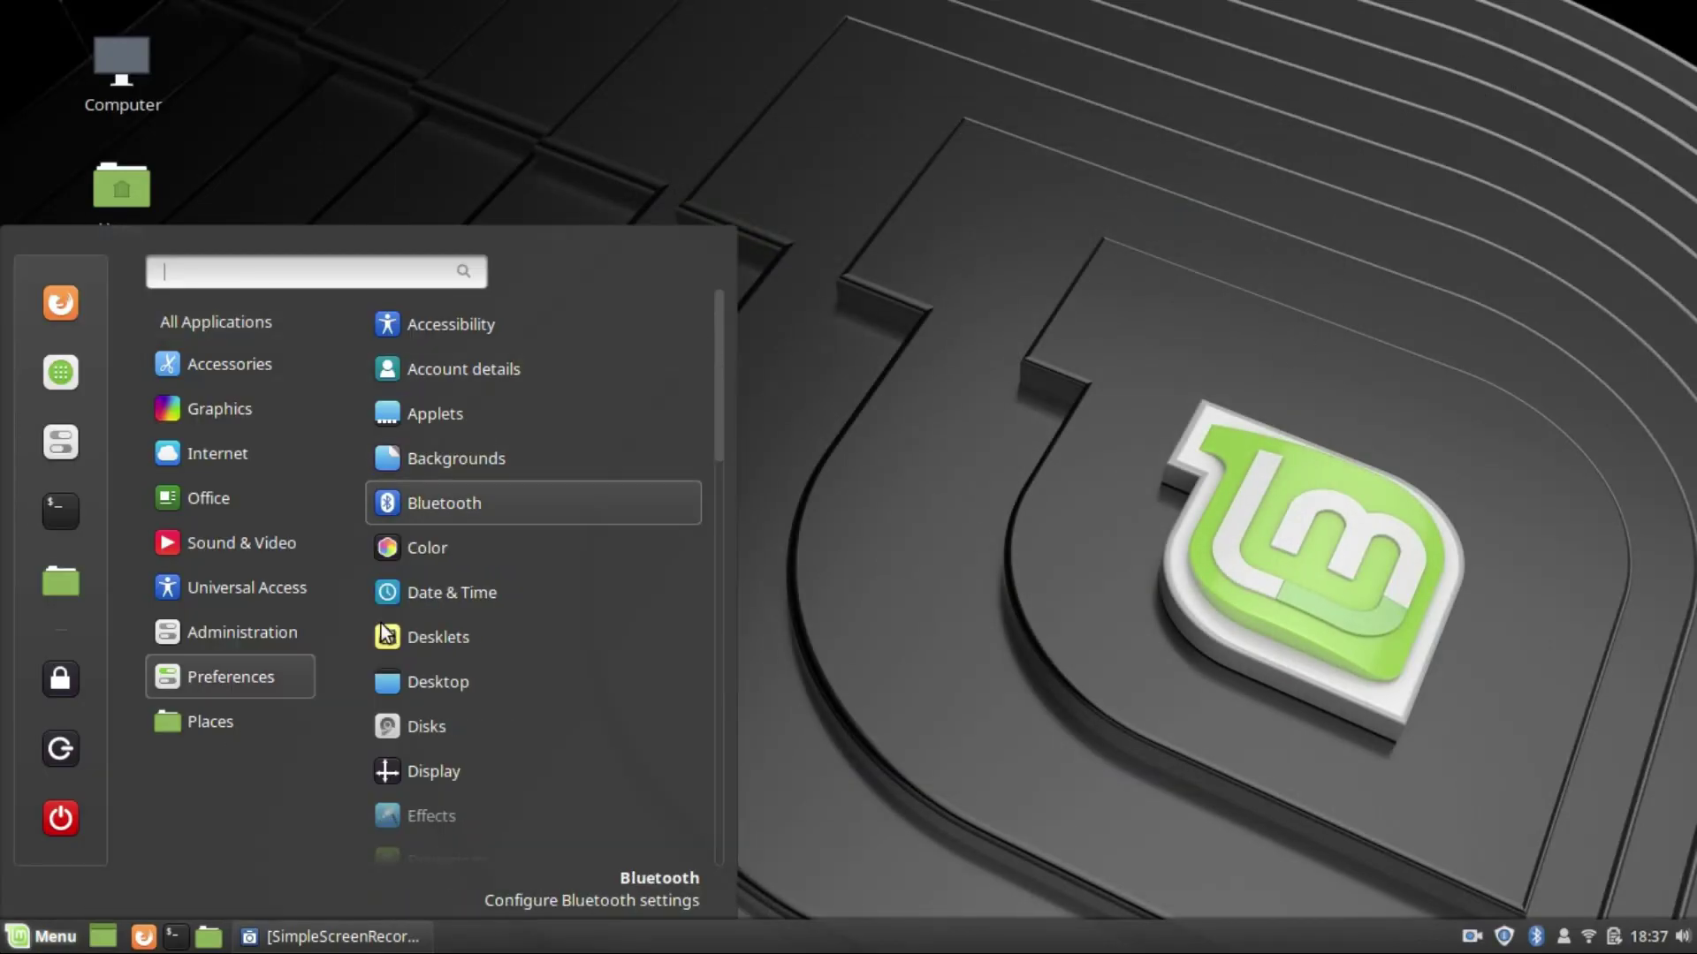
pyautogui.moveTo(220, 721)
pyautogui.click(516, 503)
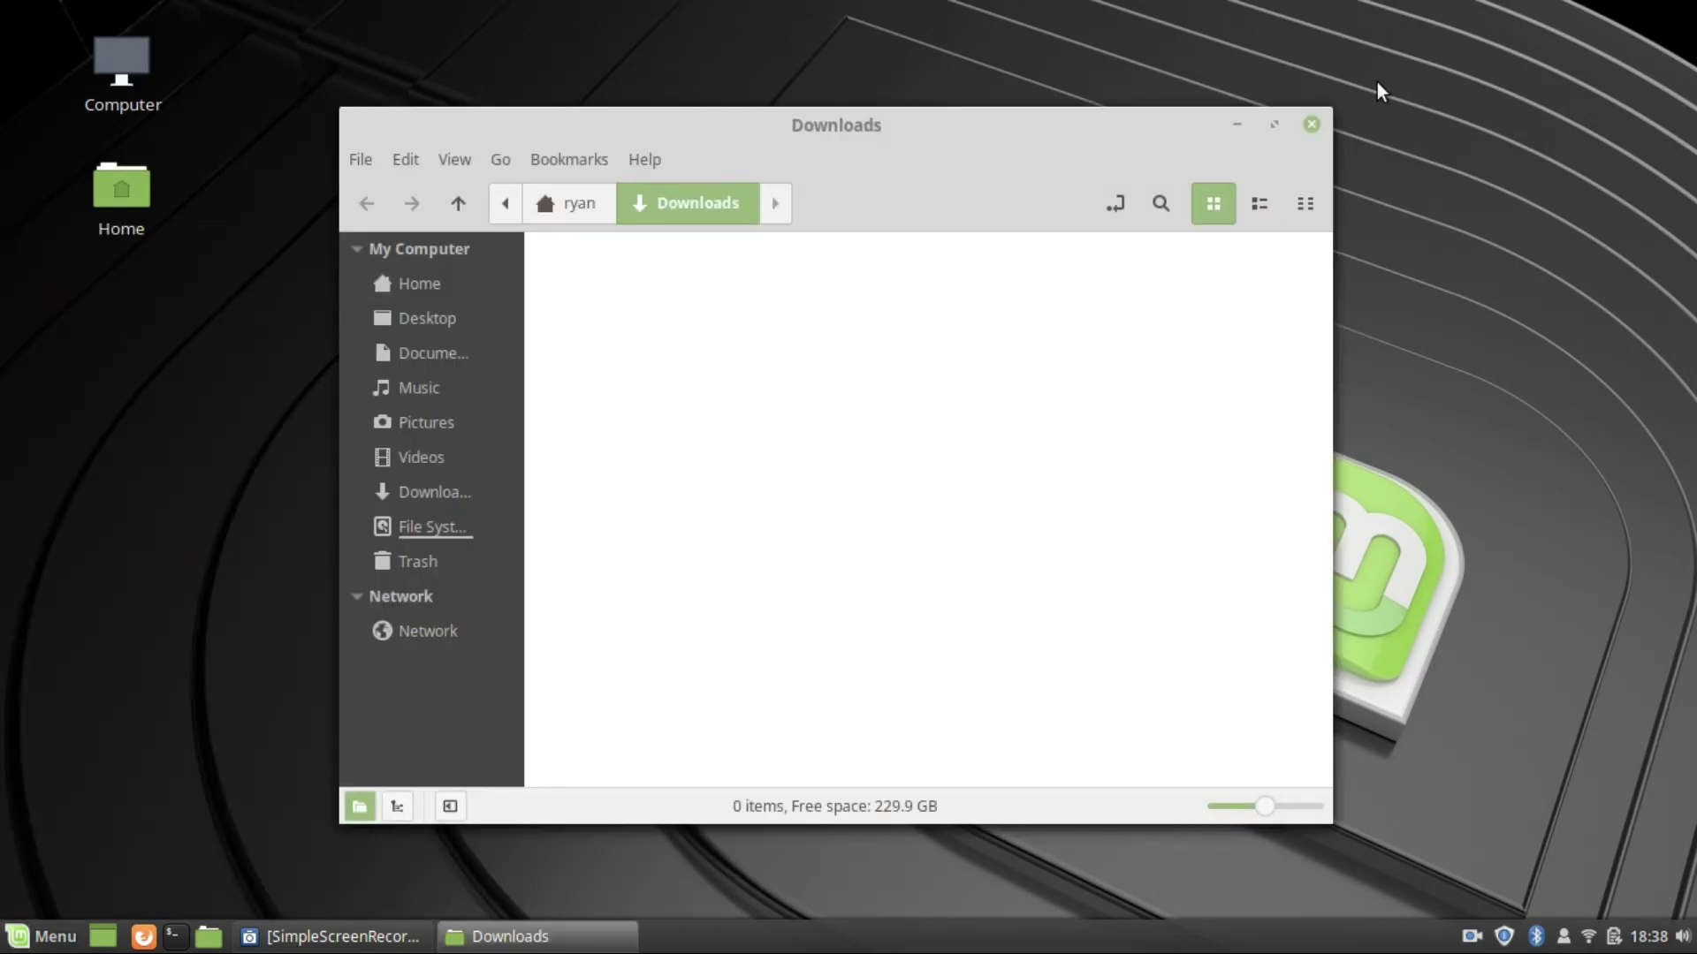
pyautogui.click(1311, 123)
# Step: Enable a customized panel size in the panel settings, increase the panel height to about a third of its range, and close the settings
pyautogui.rightClick(484, 936)
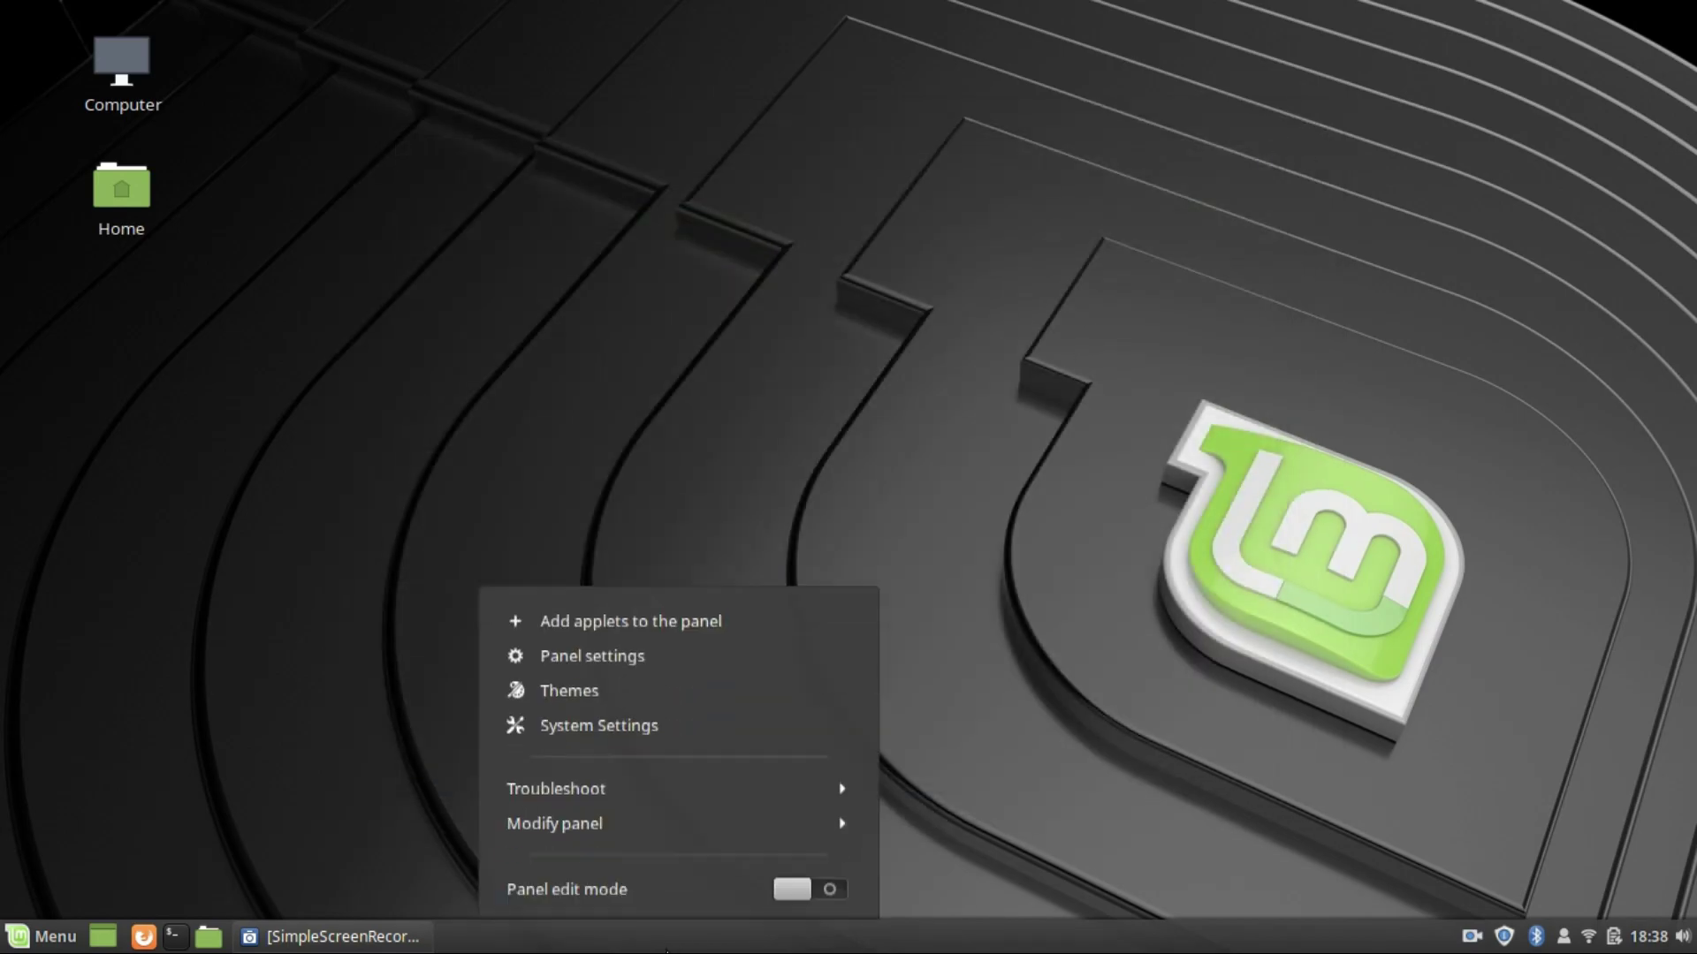
pyautogui.click(583, 652)
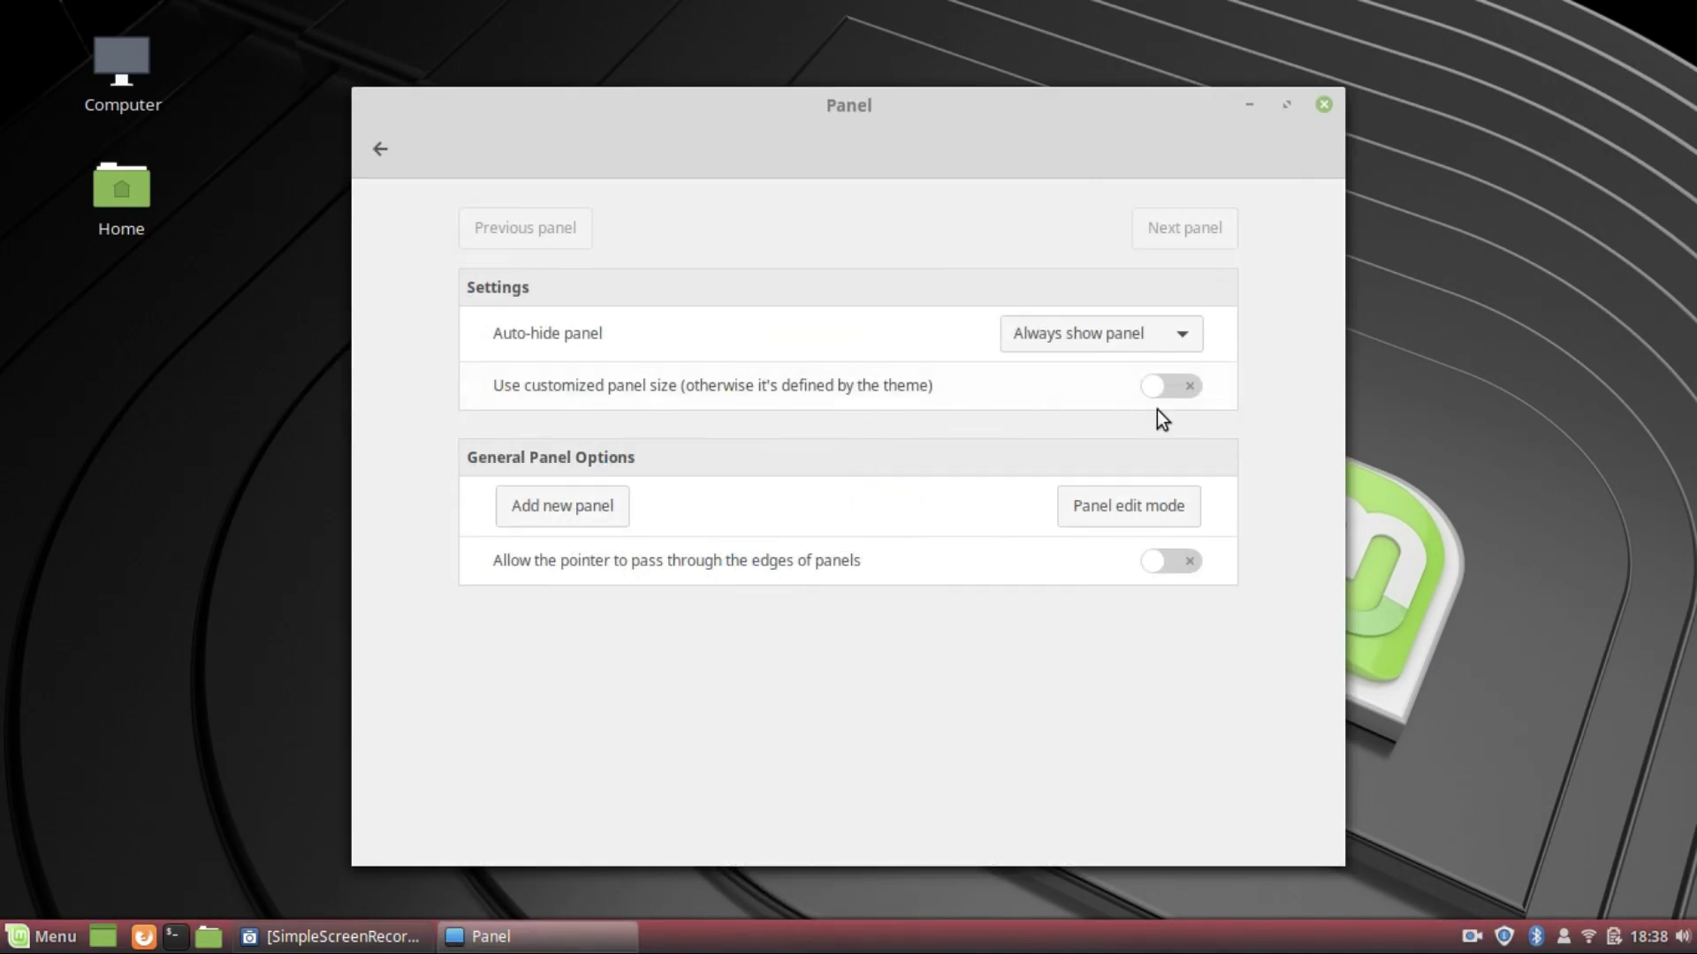
pyautogui.click(1176, 387)
pyautogui.click(1174, 387)
pyautogui.click(1156, 392)
pyautogui.click(1159, 388)
pyautogui.click(1183, 389)
pyautogui.moveTo(655, 511); pyautogui.dragTo(788, 497)
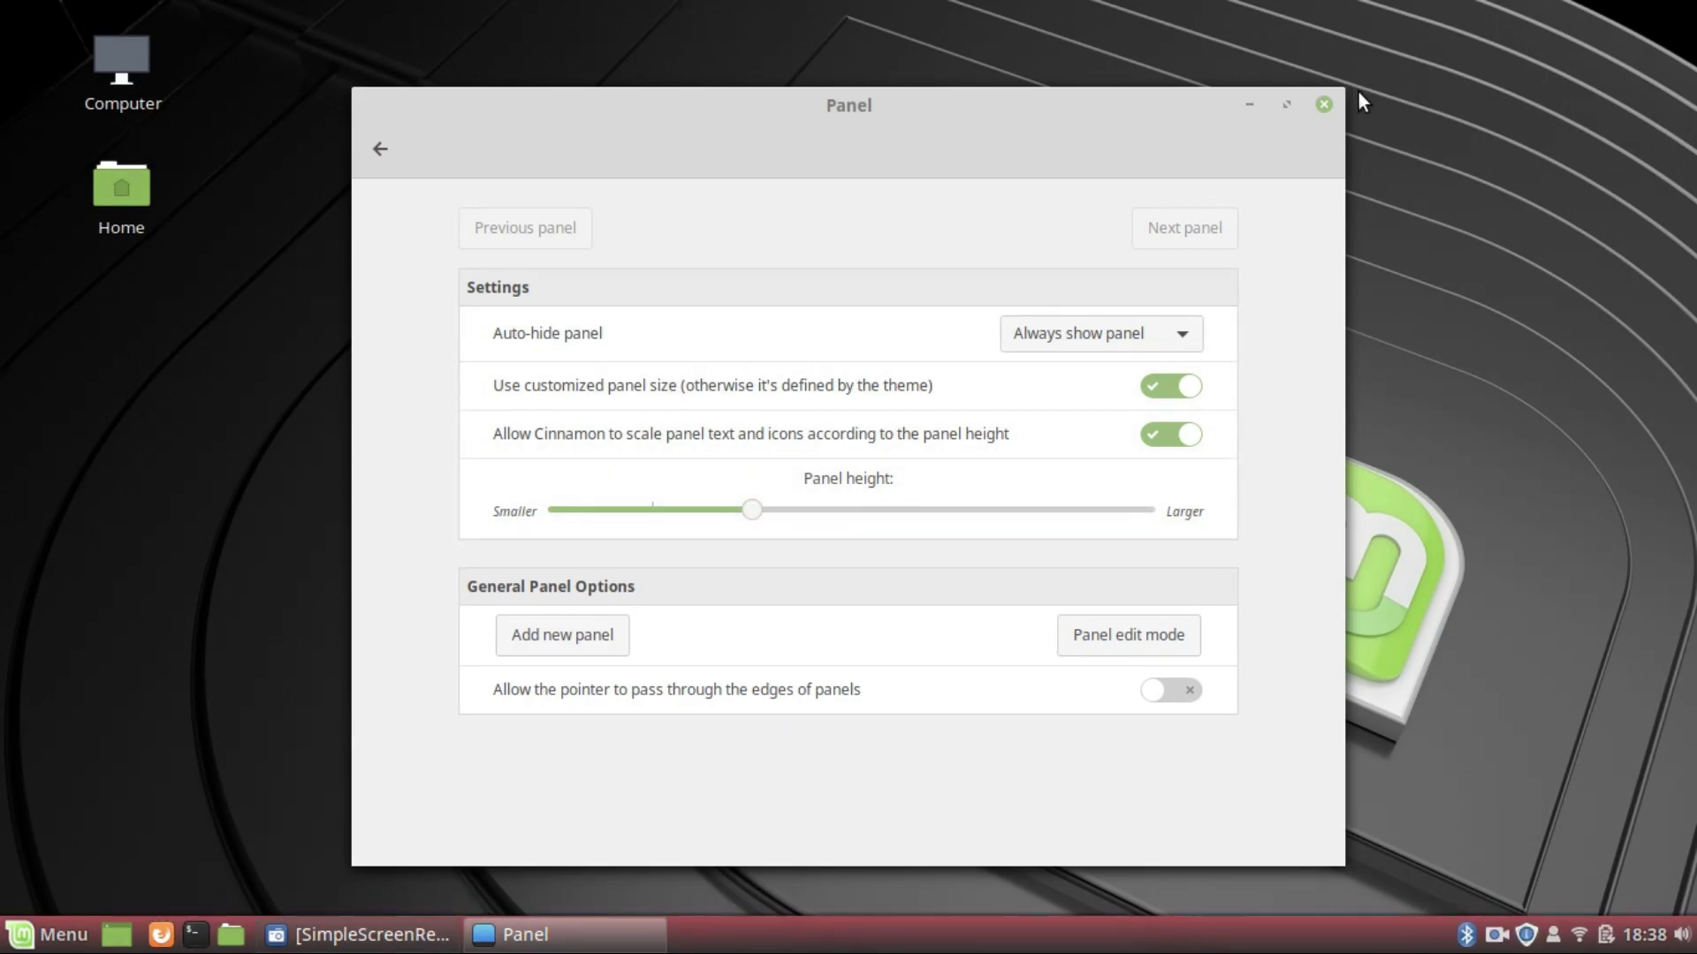
pyautogui.click(1323, 105)
# Step: Search the applications for "themes", open the Themes settings and maximize the window
pyautogui.press('super')
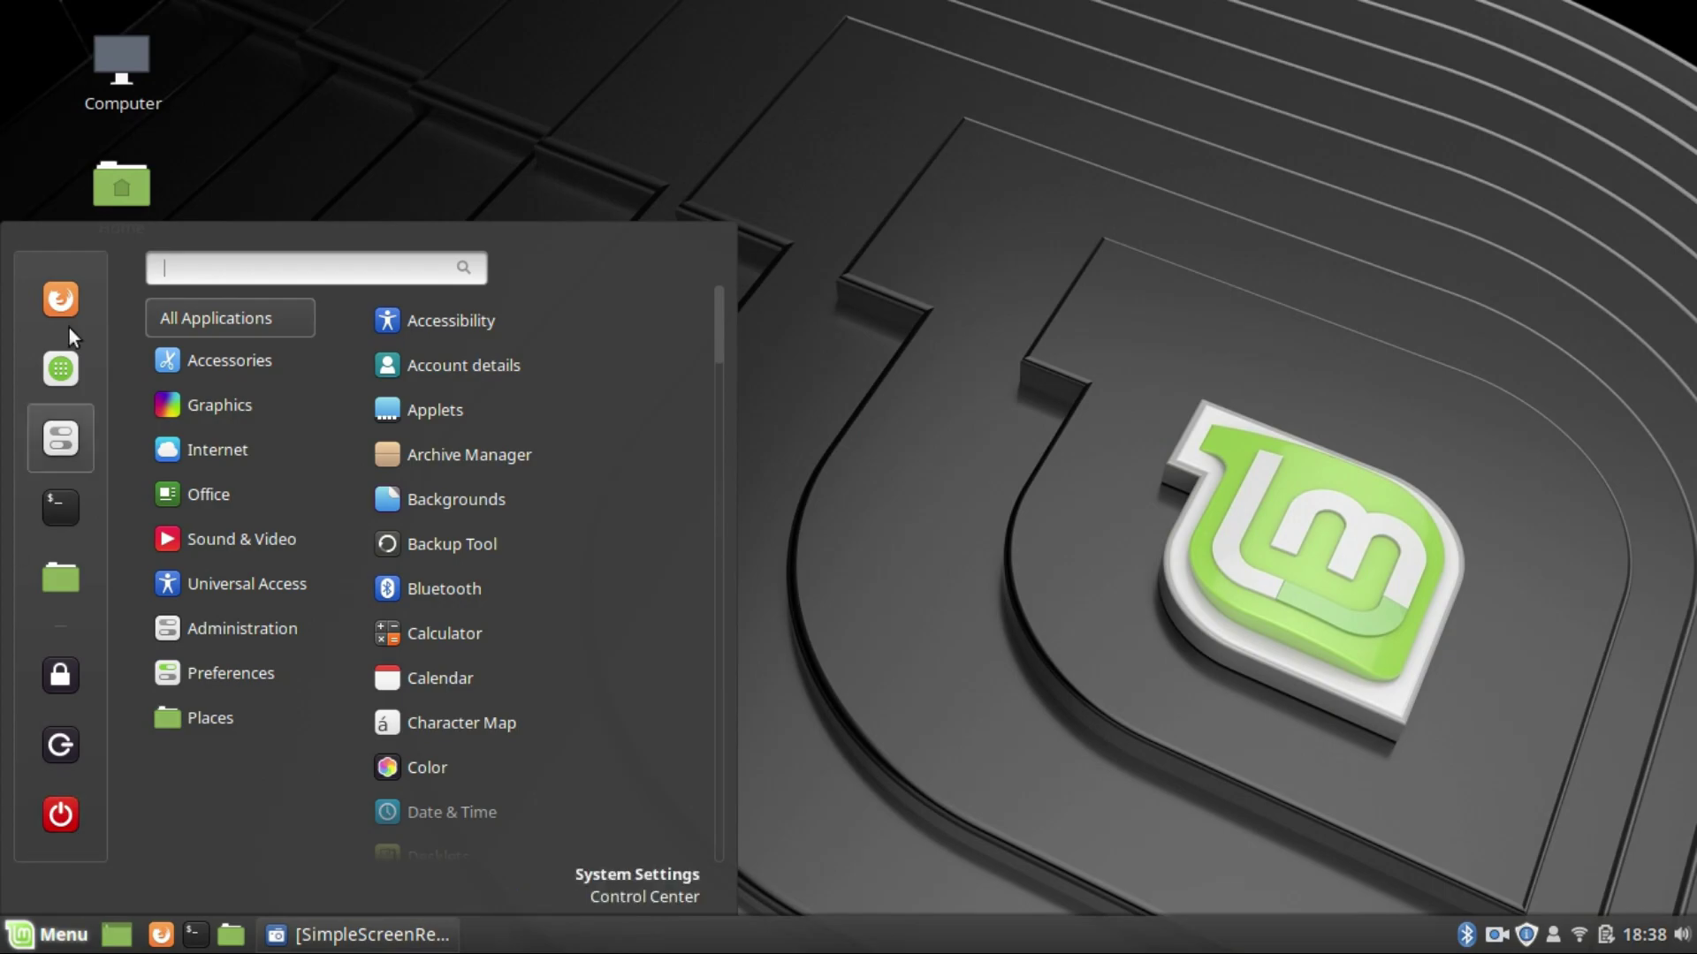
pyautogui.click(221, 405)
pyautogui.write('themes')
pyautogui.press('Return')
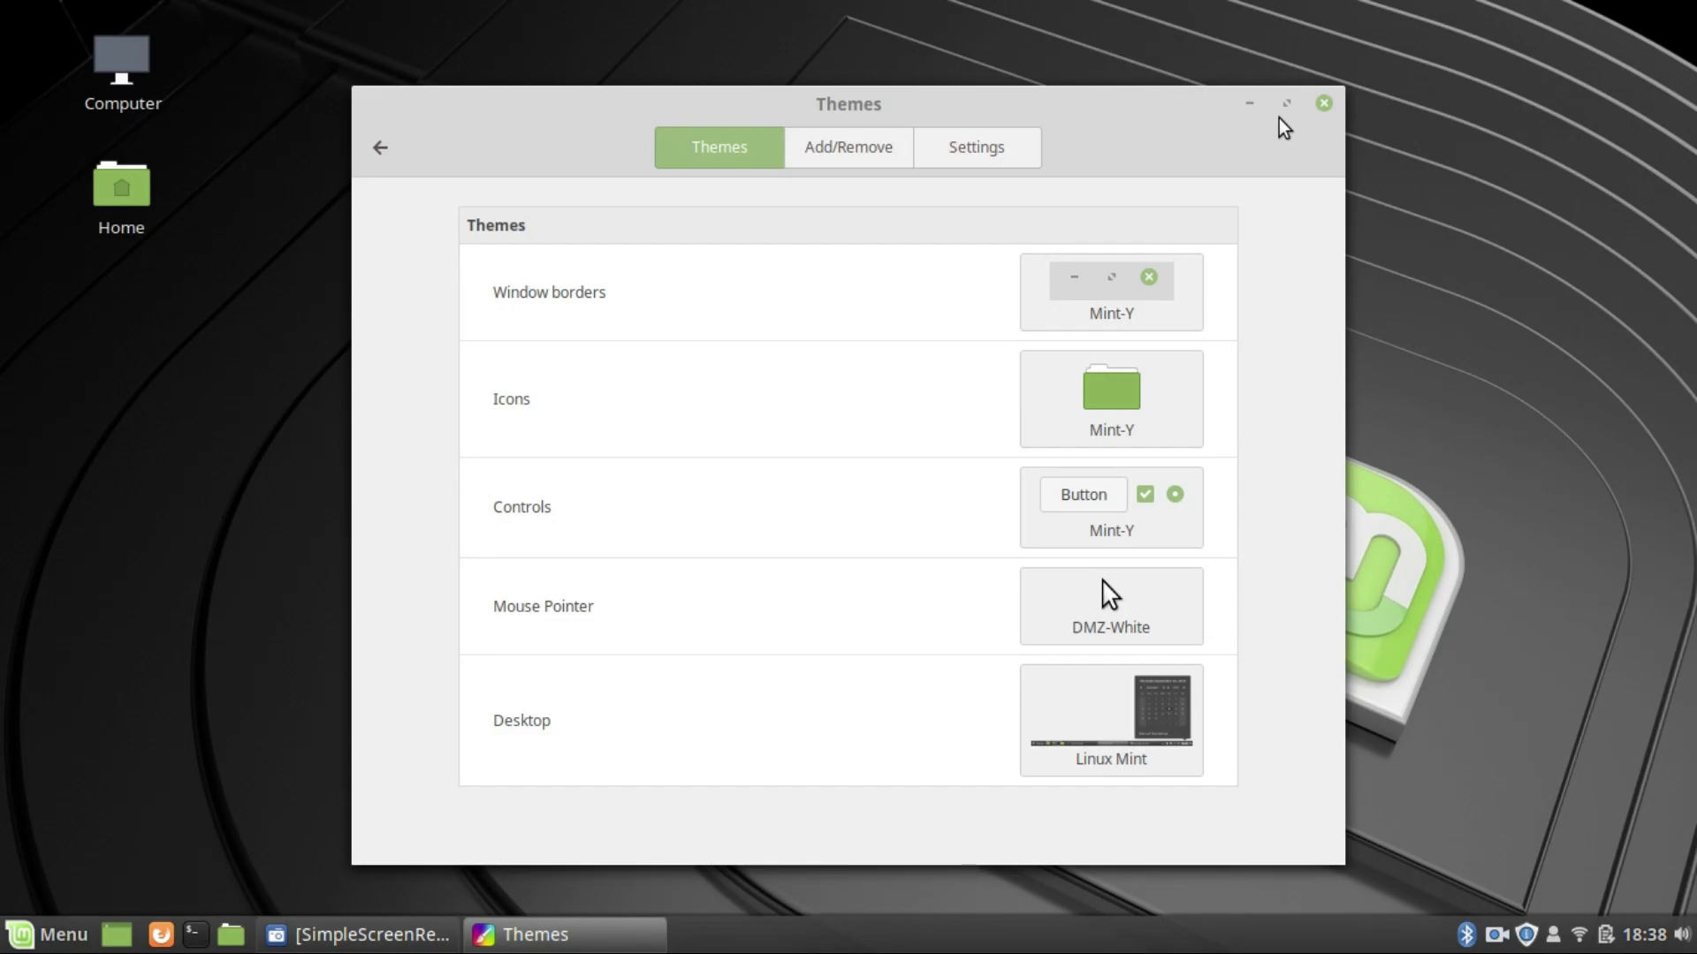
pyautogui.press('super')
pyautogui.press('Escape')
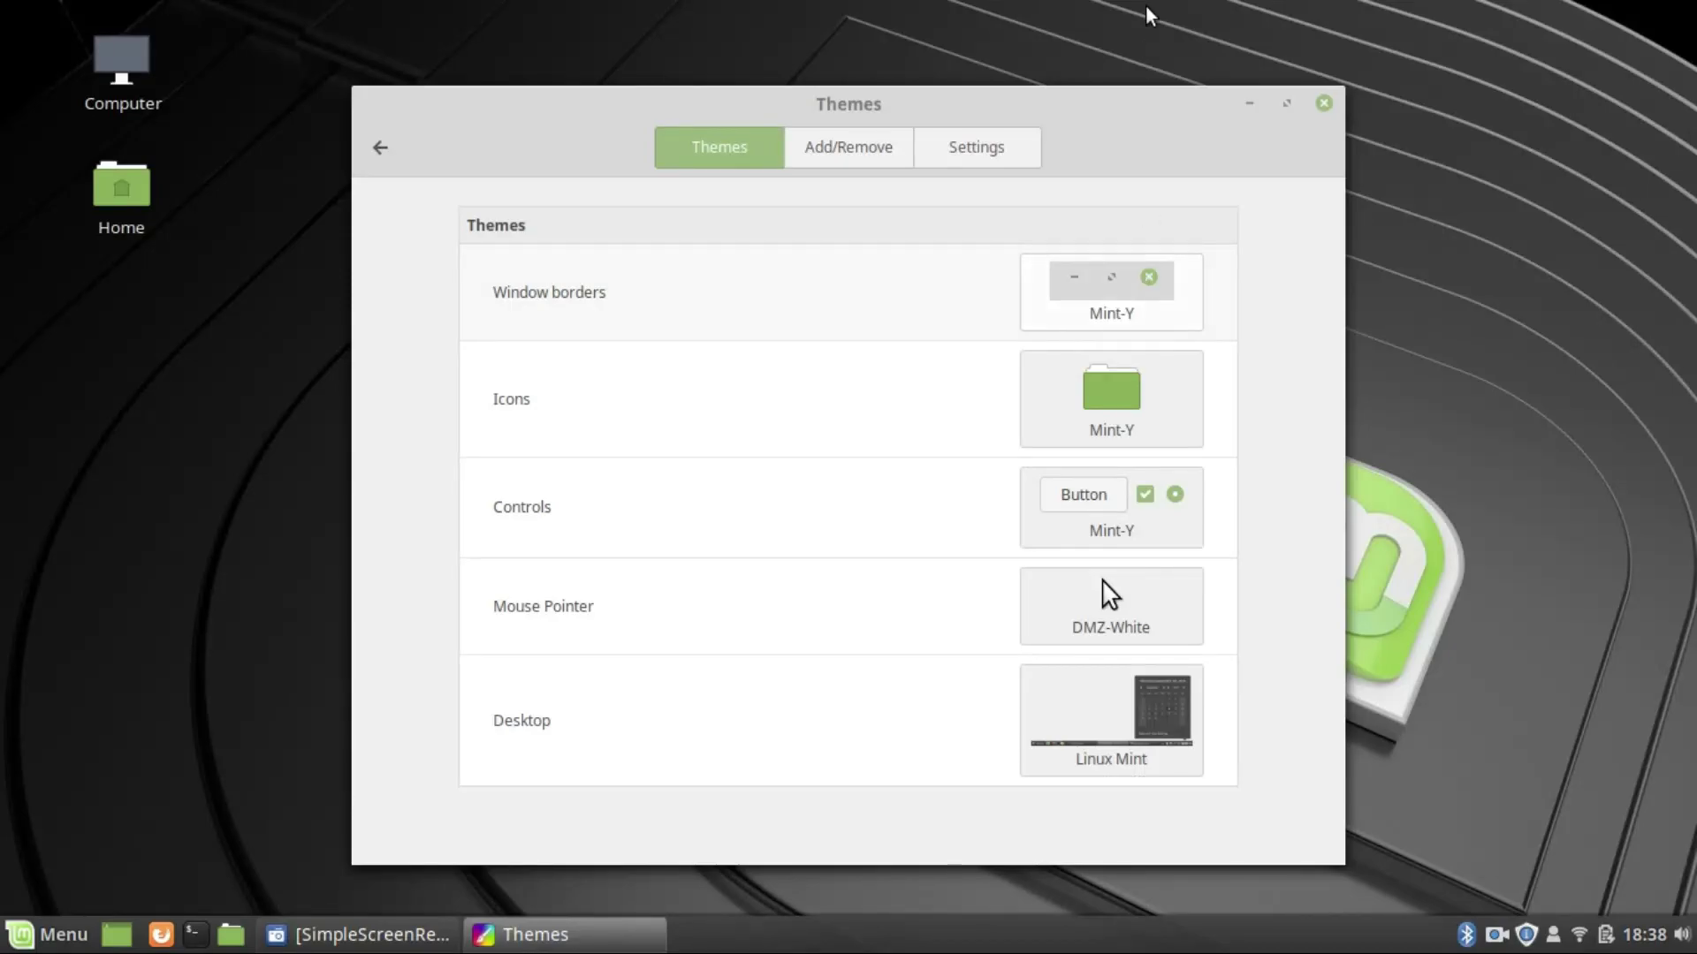
pyautogui.doubleClick(830, 123)
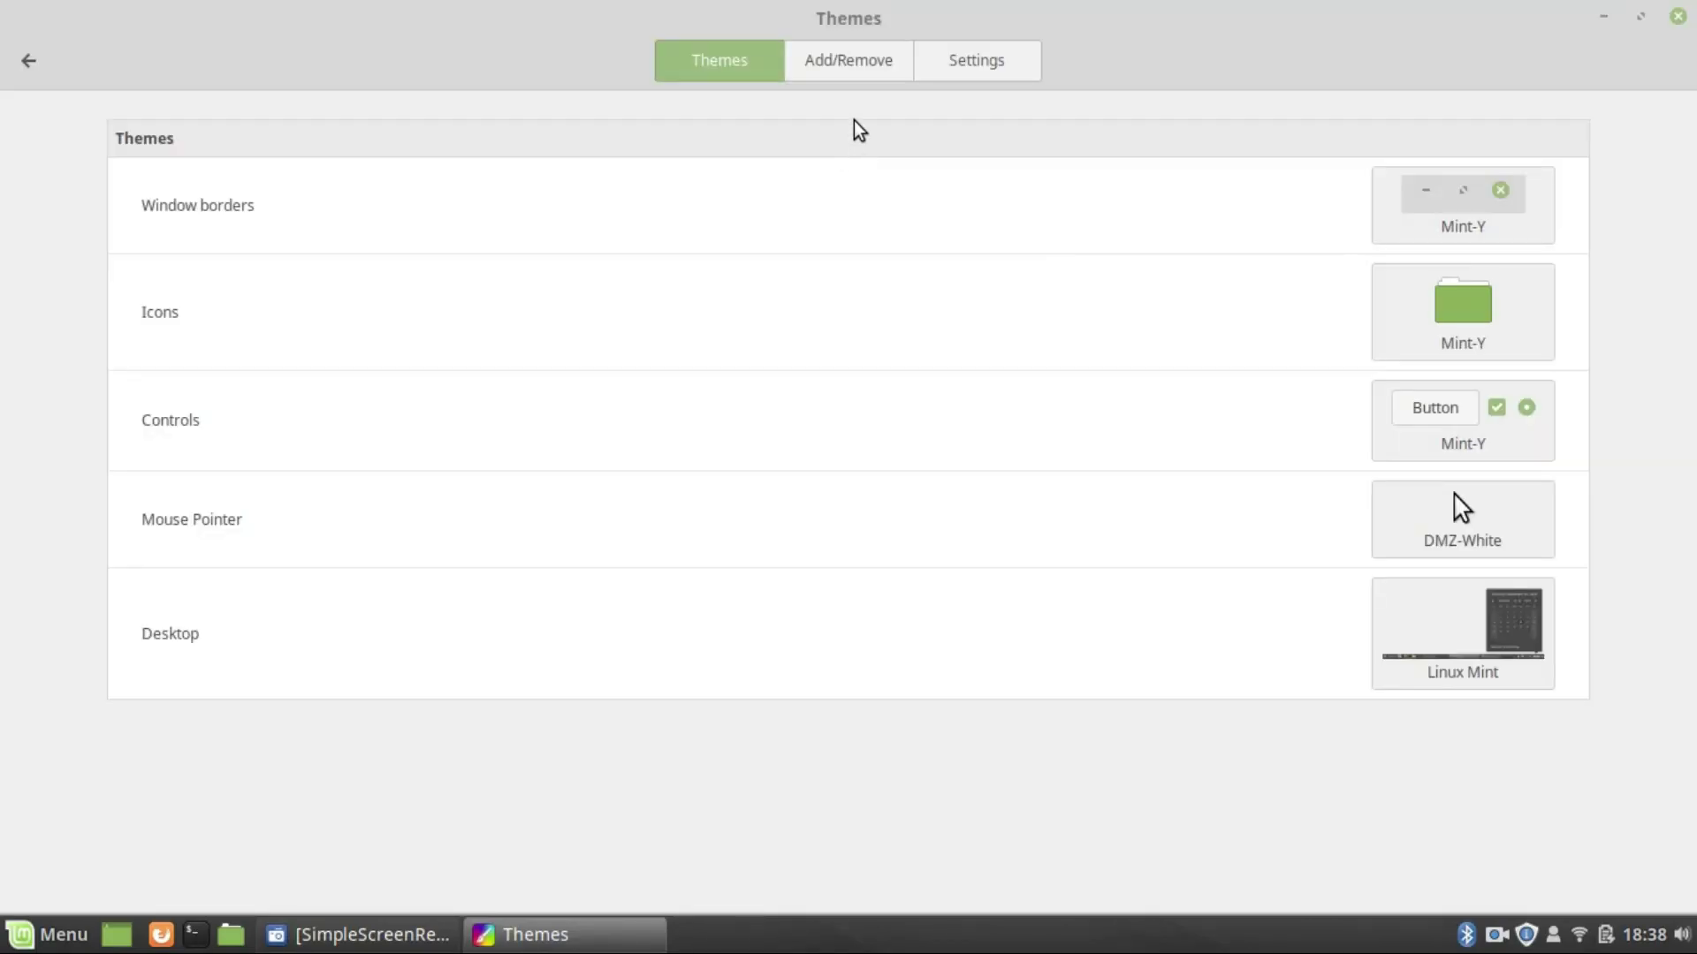
pyautogui.click(848, 78)
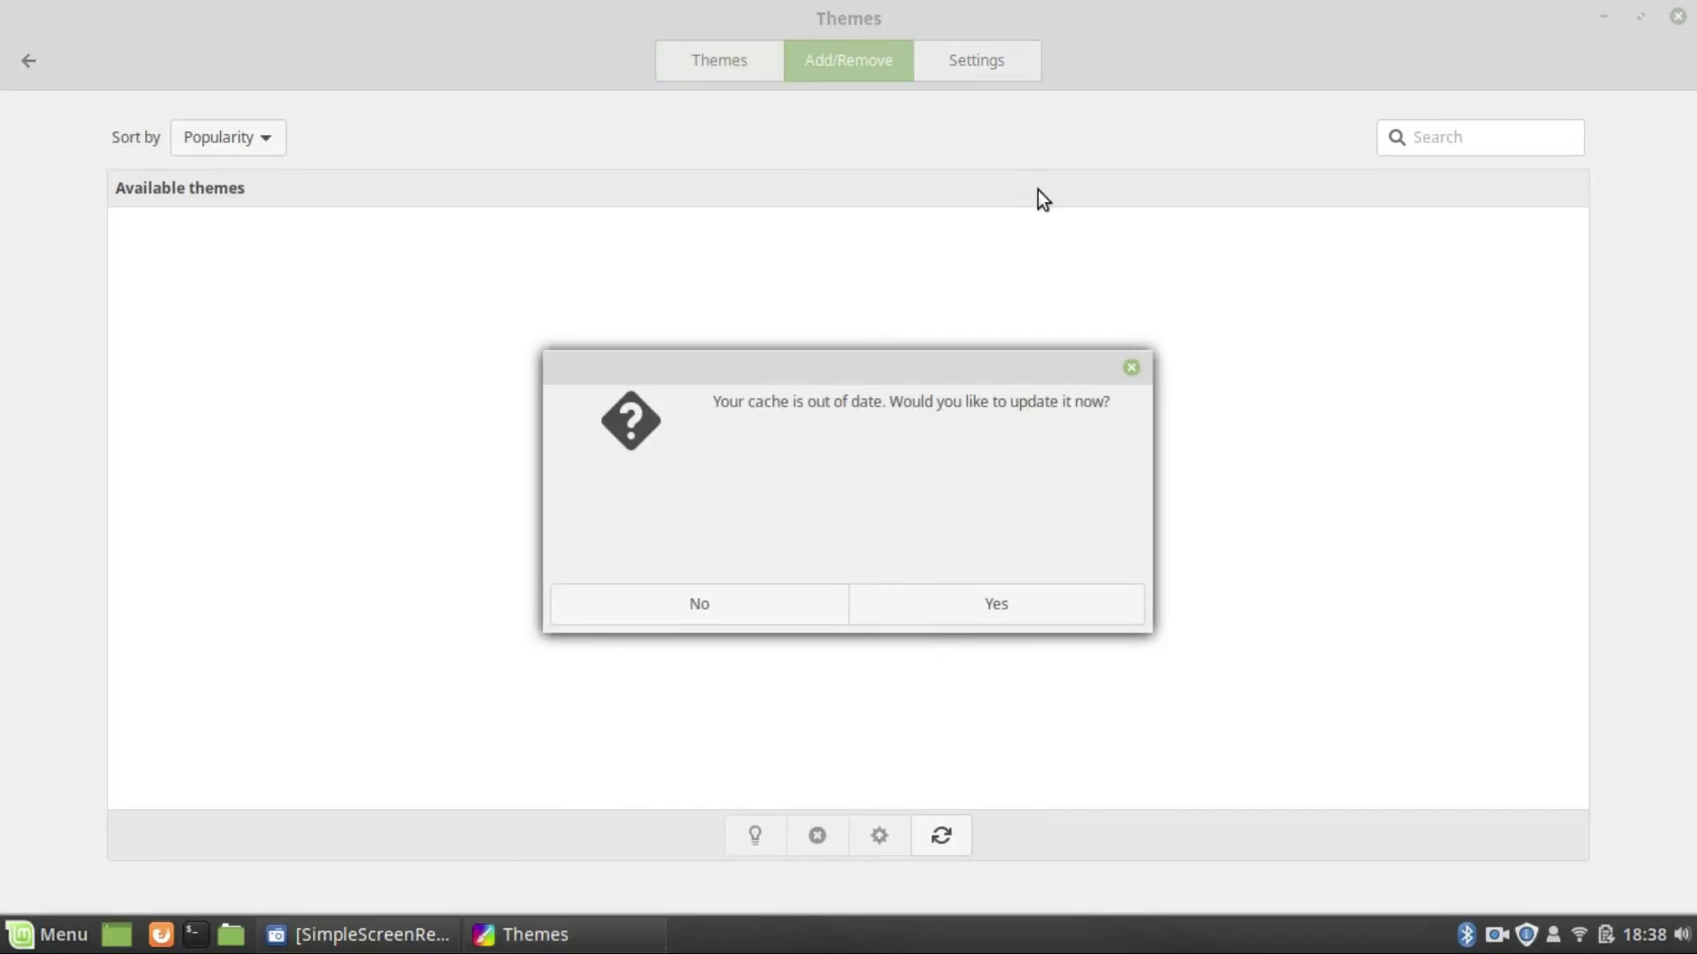
pyautogui.click(1132, 368)
pyautogui.click(698, 66)
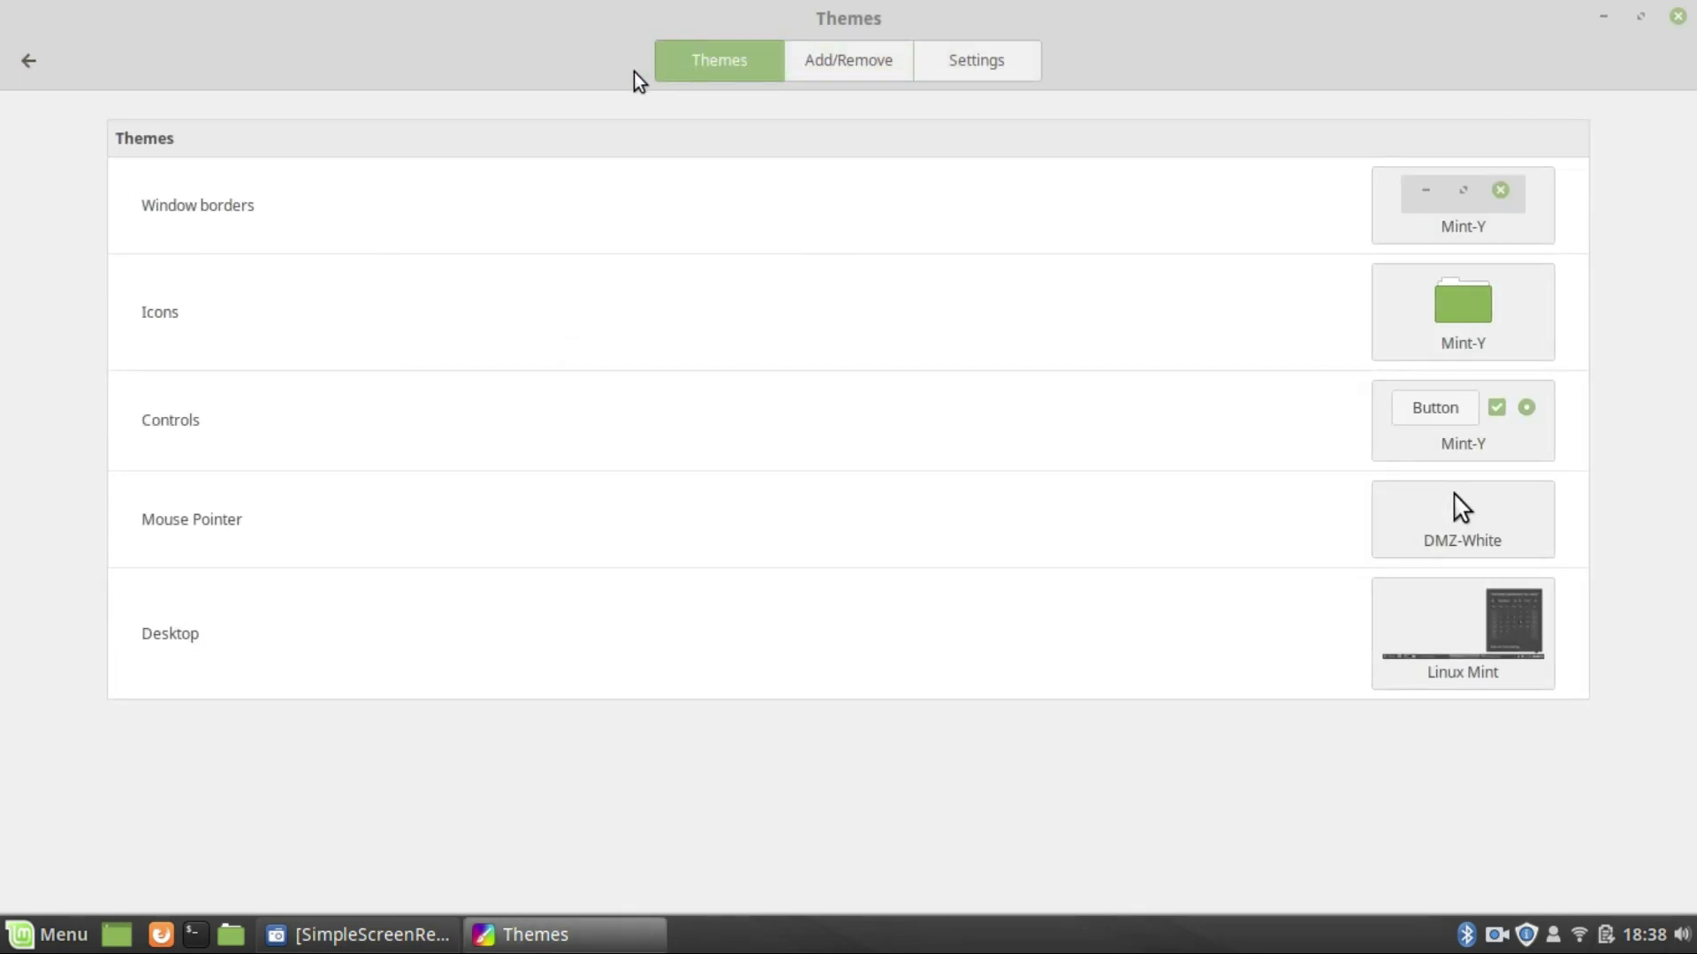
# Step: Update the outdated cache of available themes and check on the download
pyautogui.click(891, 77)
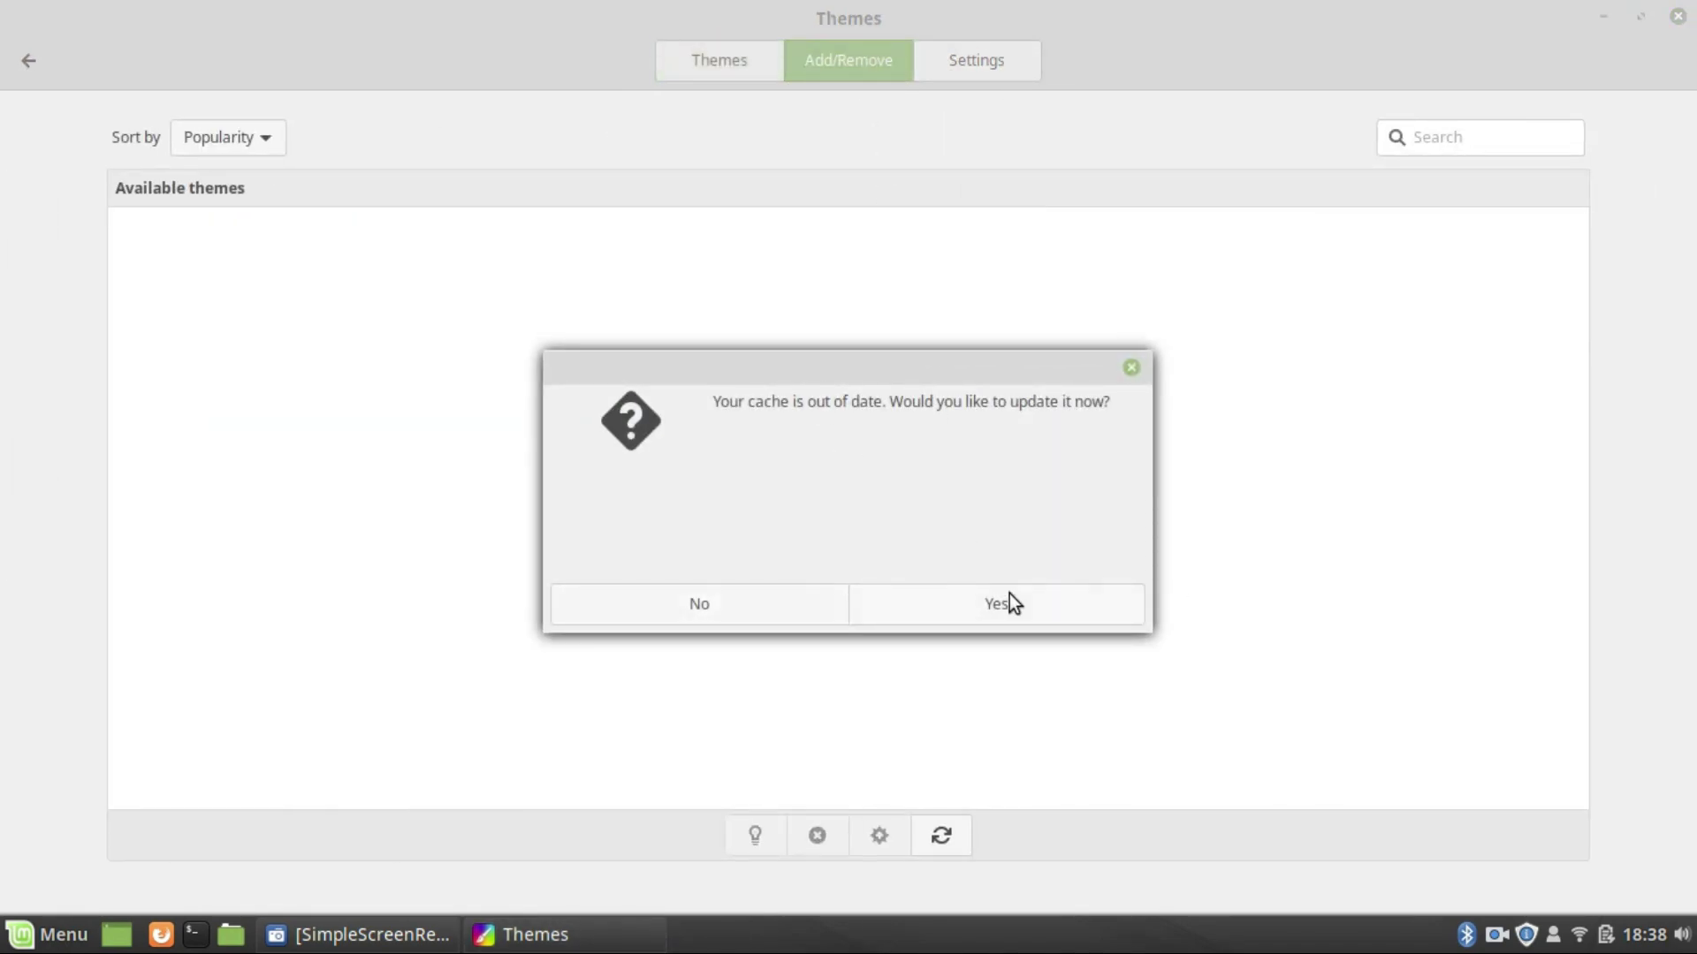
pyautogui.click(1009, 601)
pyautogui.click(753, 51)
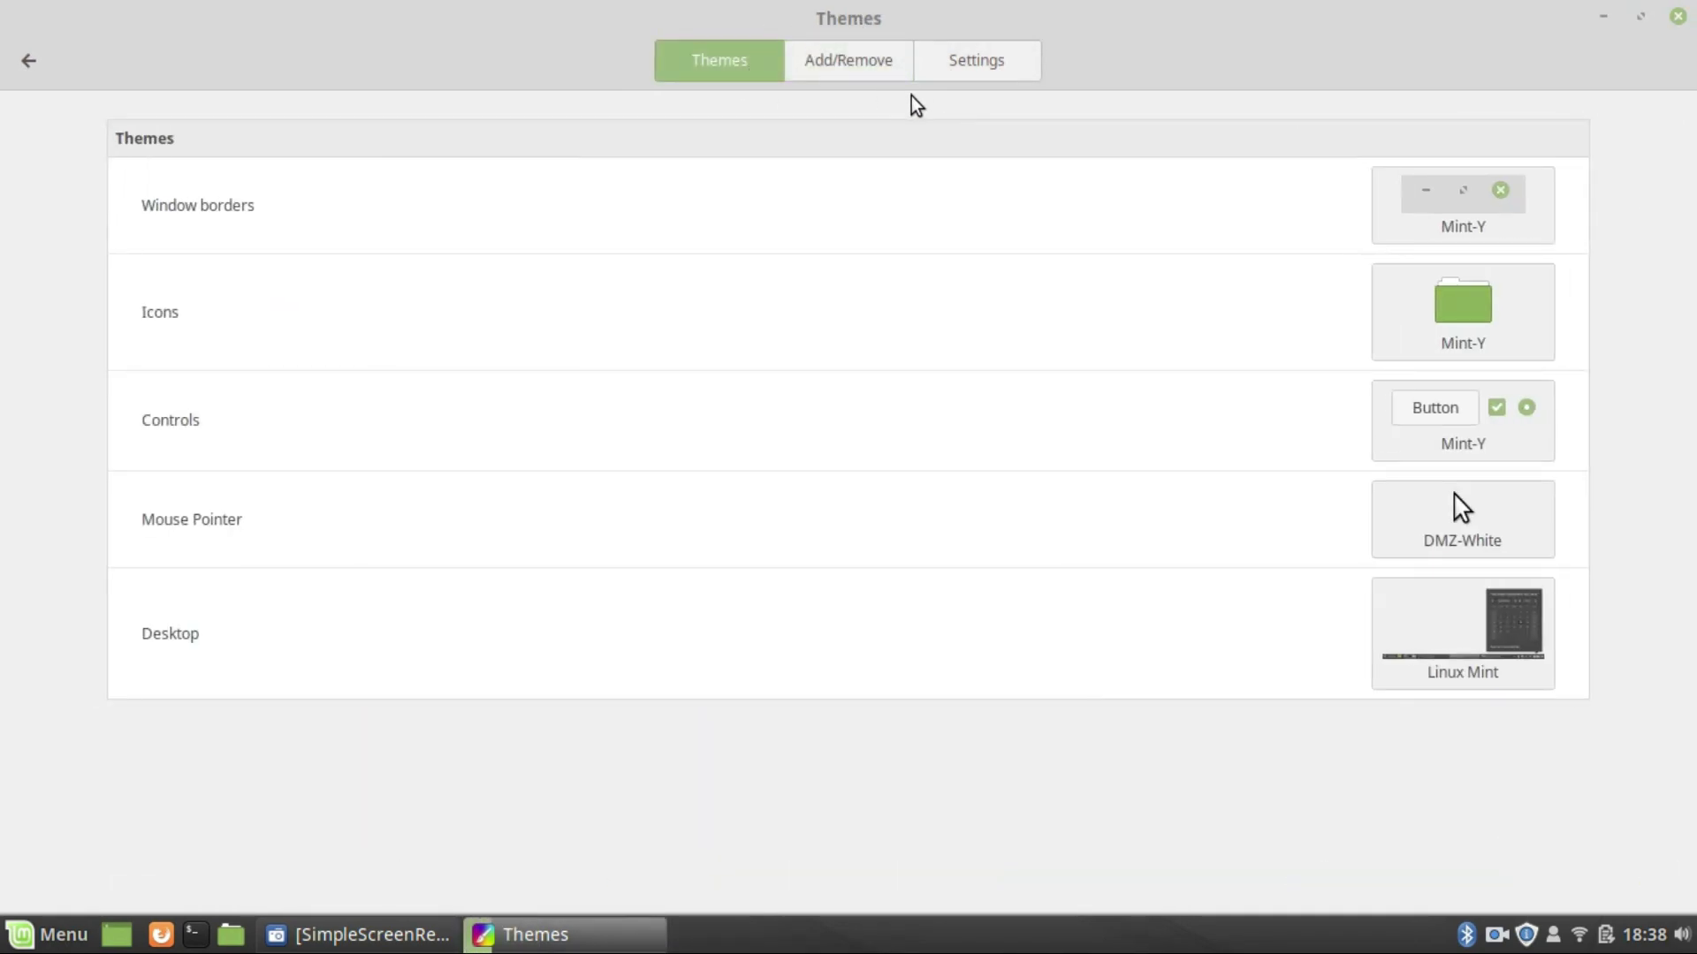
pyautogui.click(901, 60)
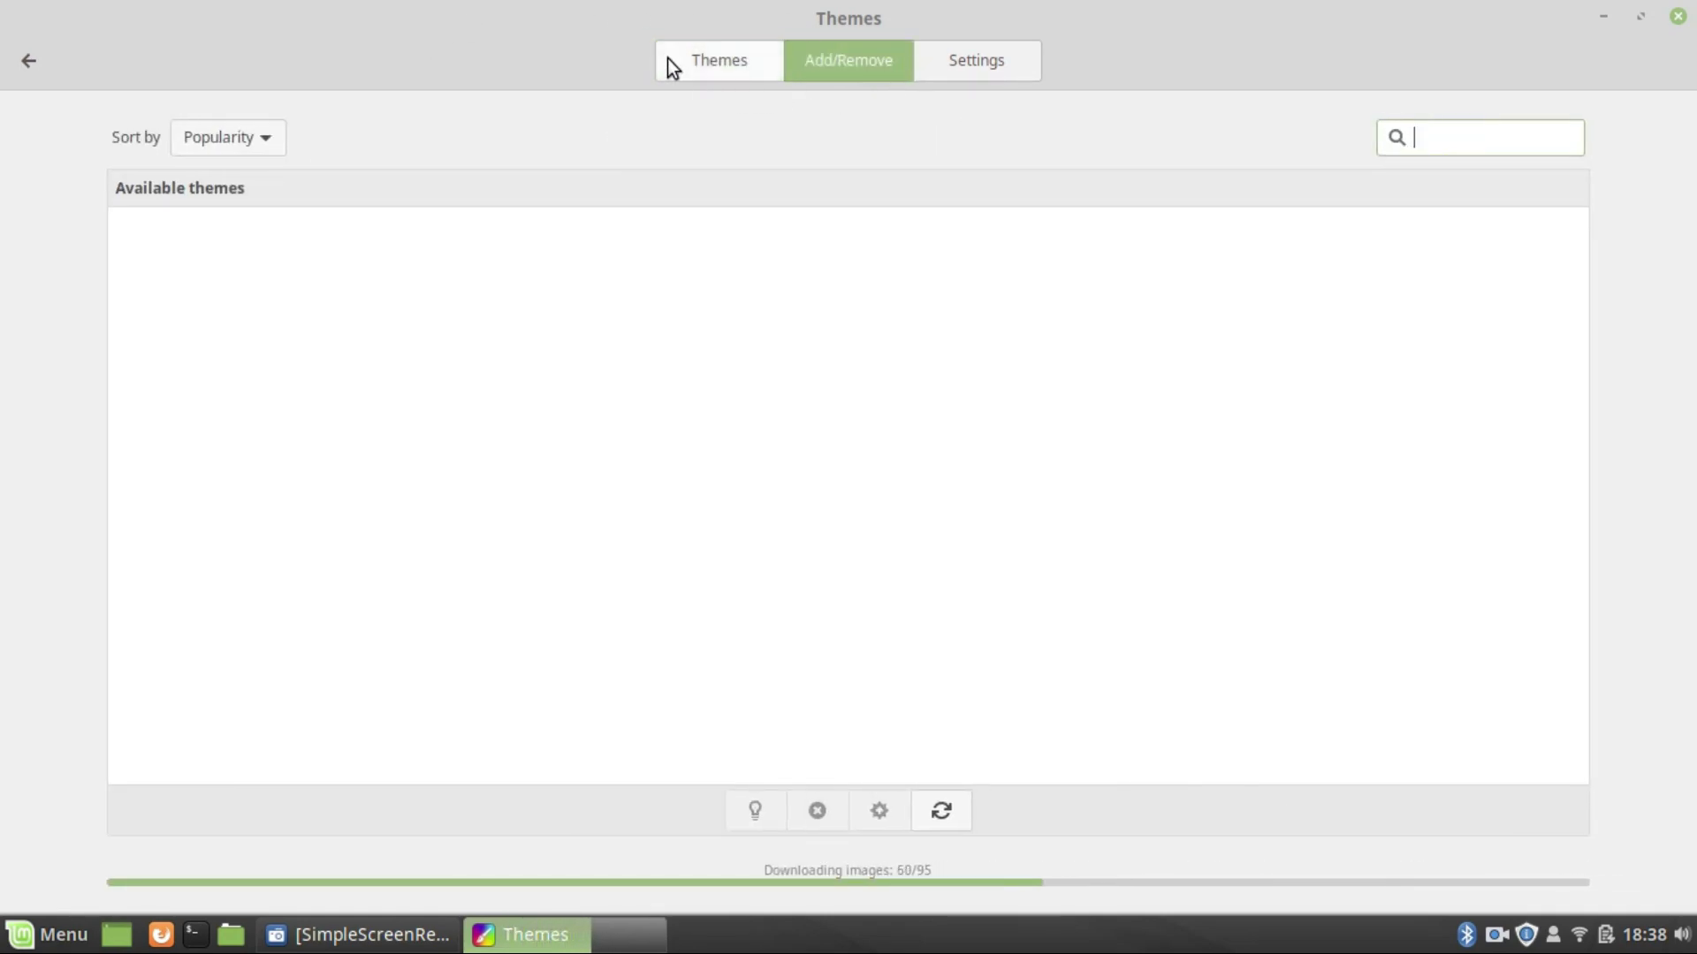
# Step: Set the window borders theme to Mint-Y-Dark and choose Mint-Y for the icons
pyautogui.click(719, 53)
pyautogui.click(1516, 231)
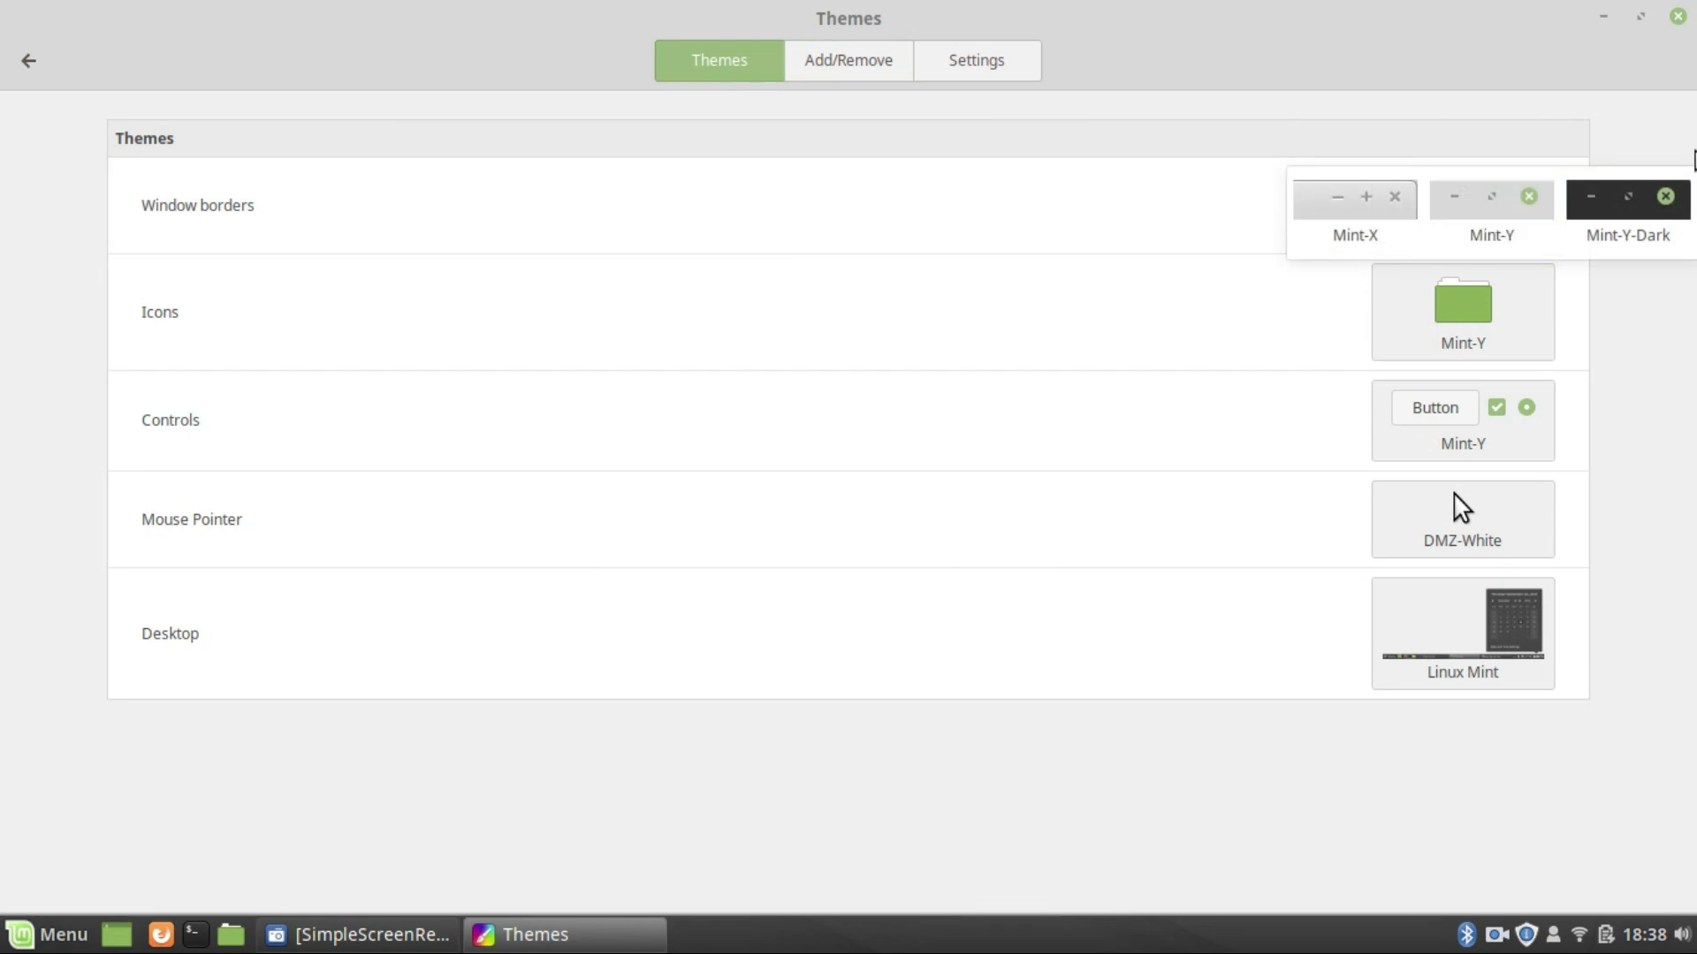
pyautogui.click(1604, 208)
pyautogui.click(1408, 342)
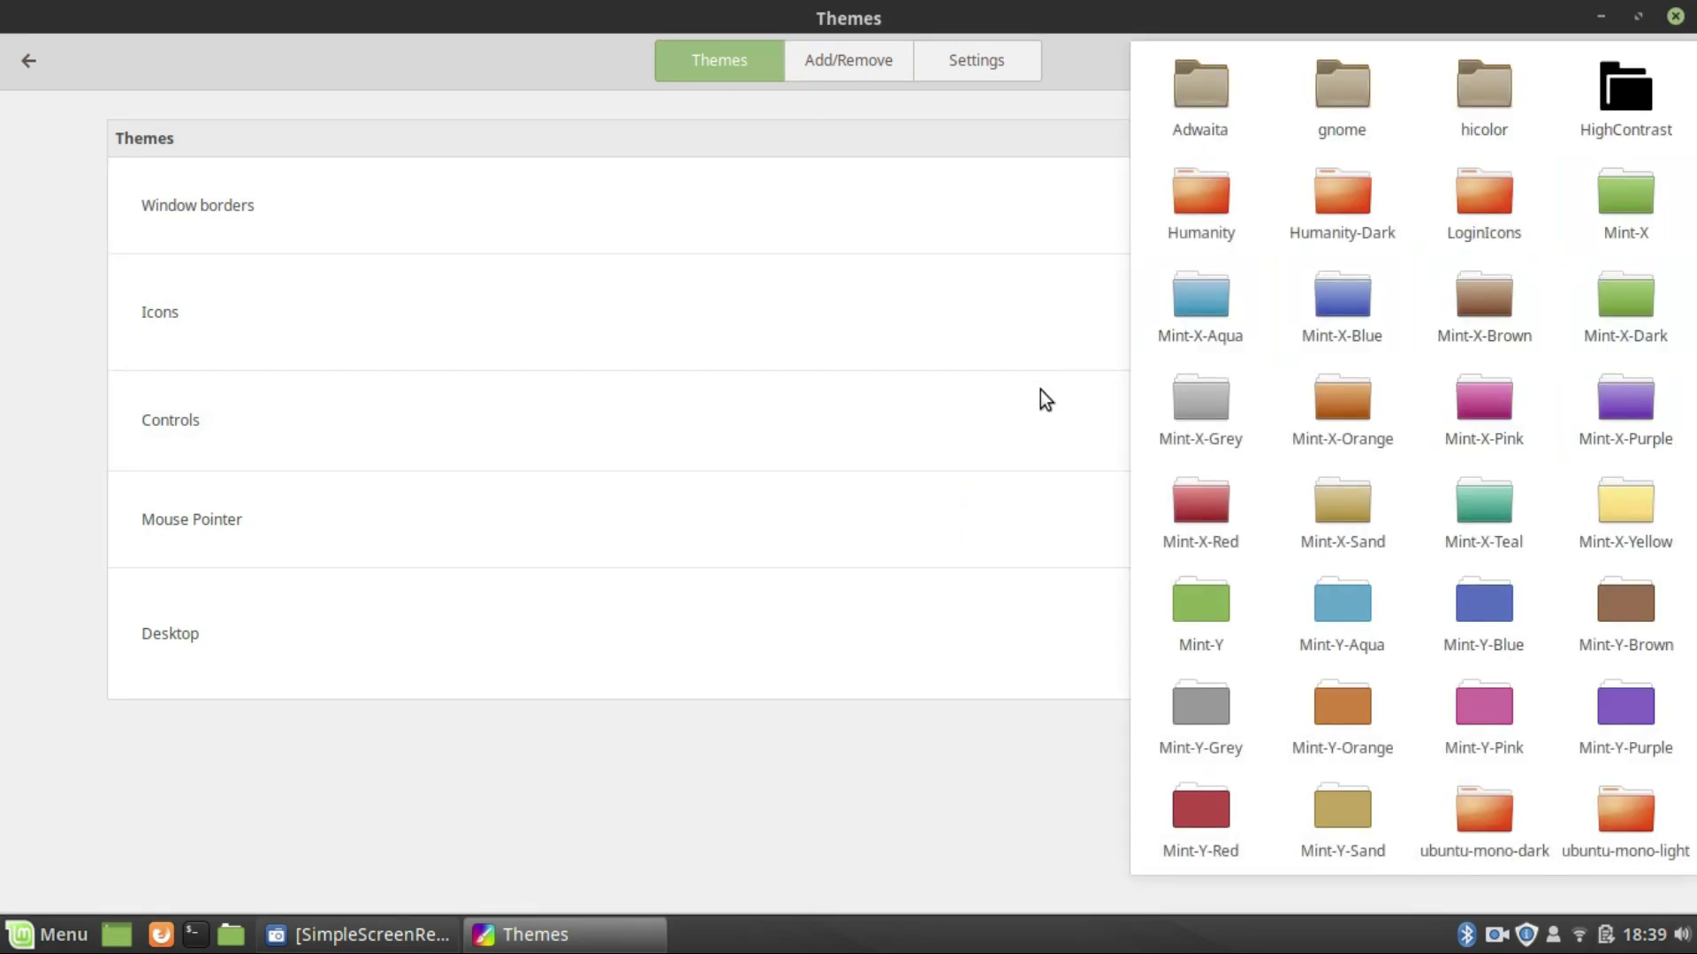
pyautogui.click(1202, 638)
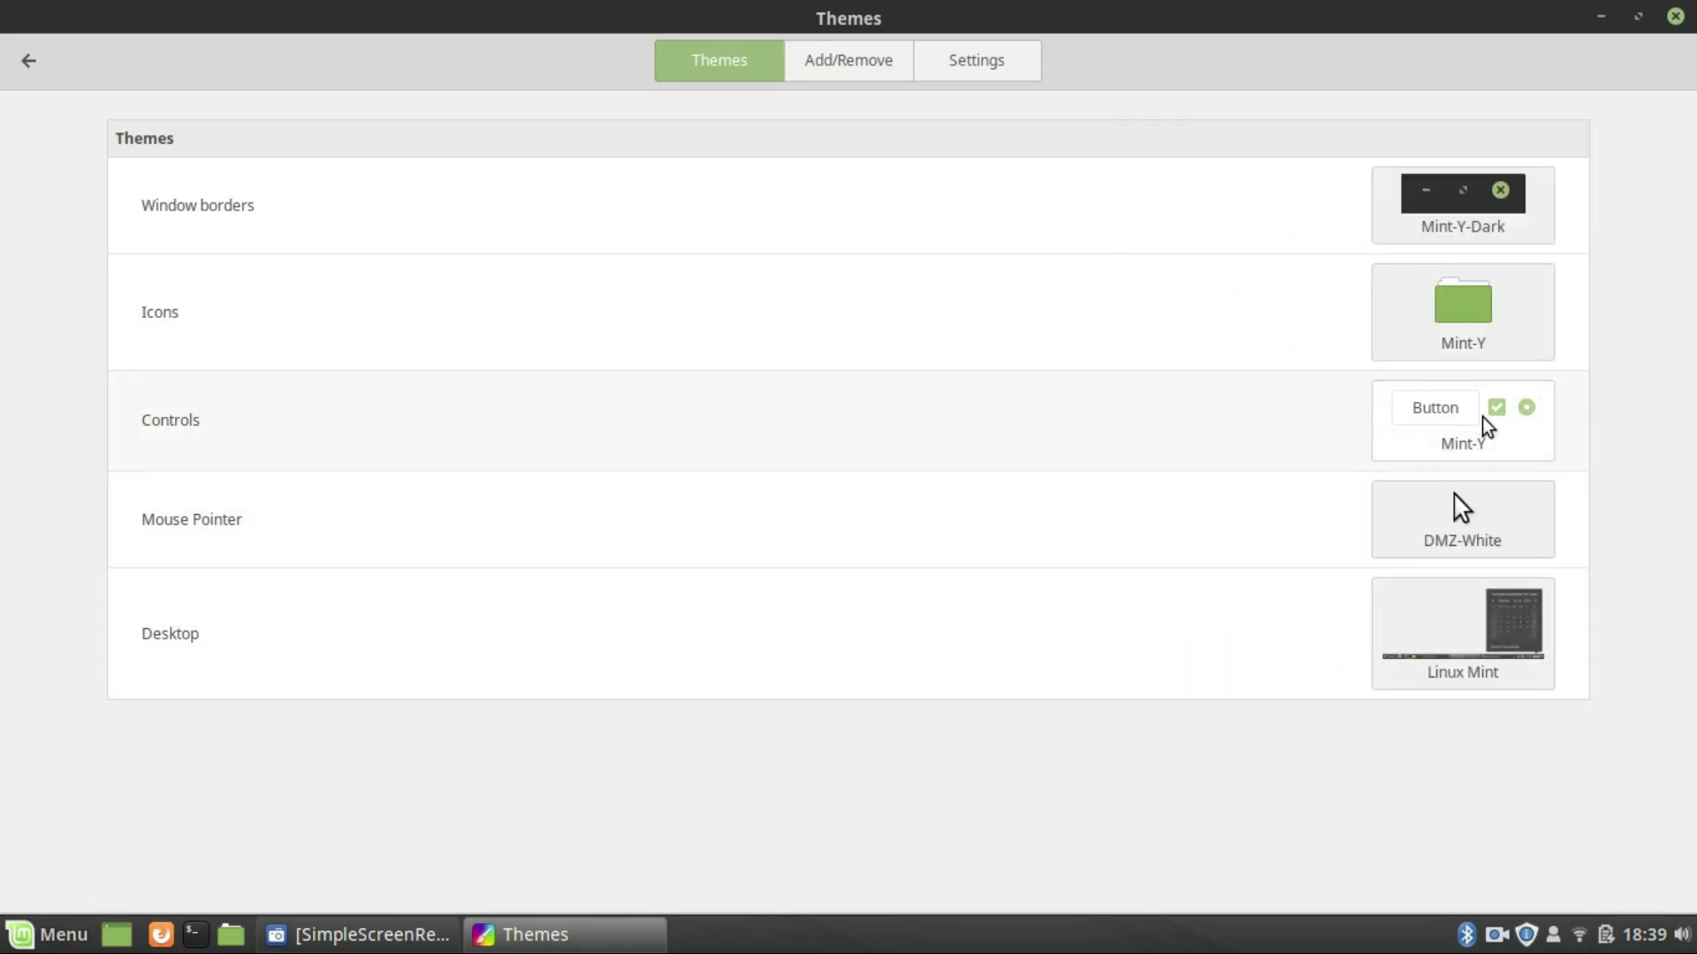
# Step: Set the controls theme to Mint-Y-Darker and the desktop theme to Mint-Y-Dark
pyautogui.click(1546, 446)
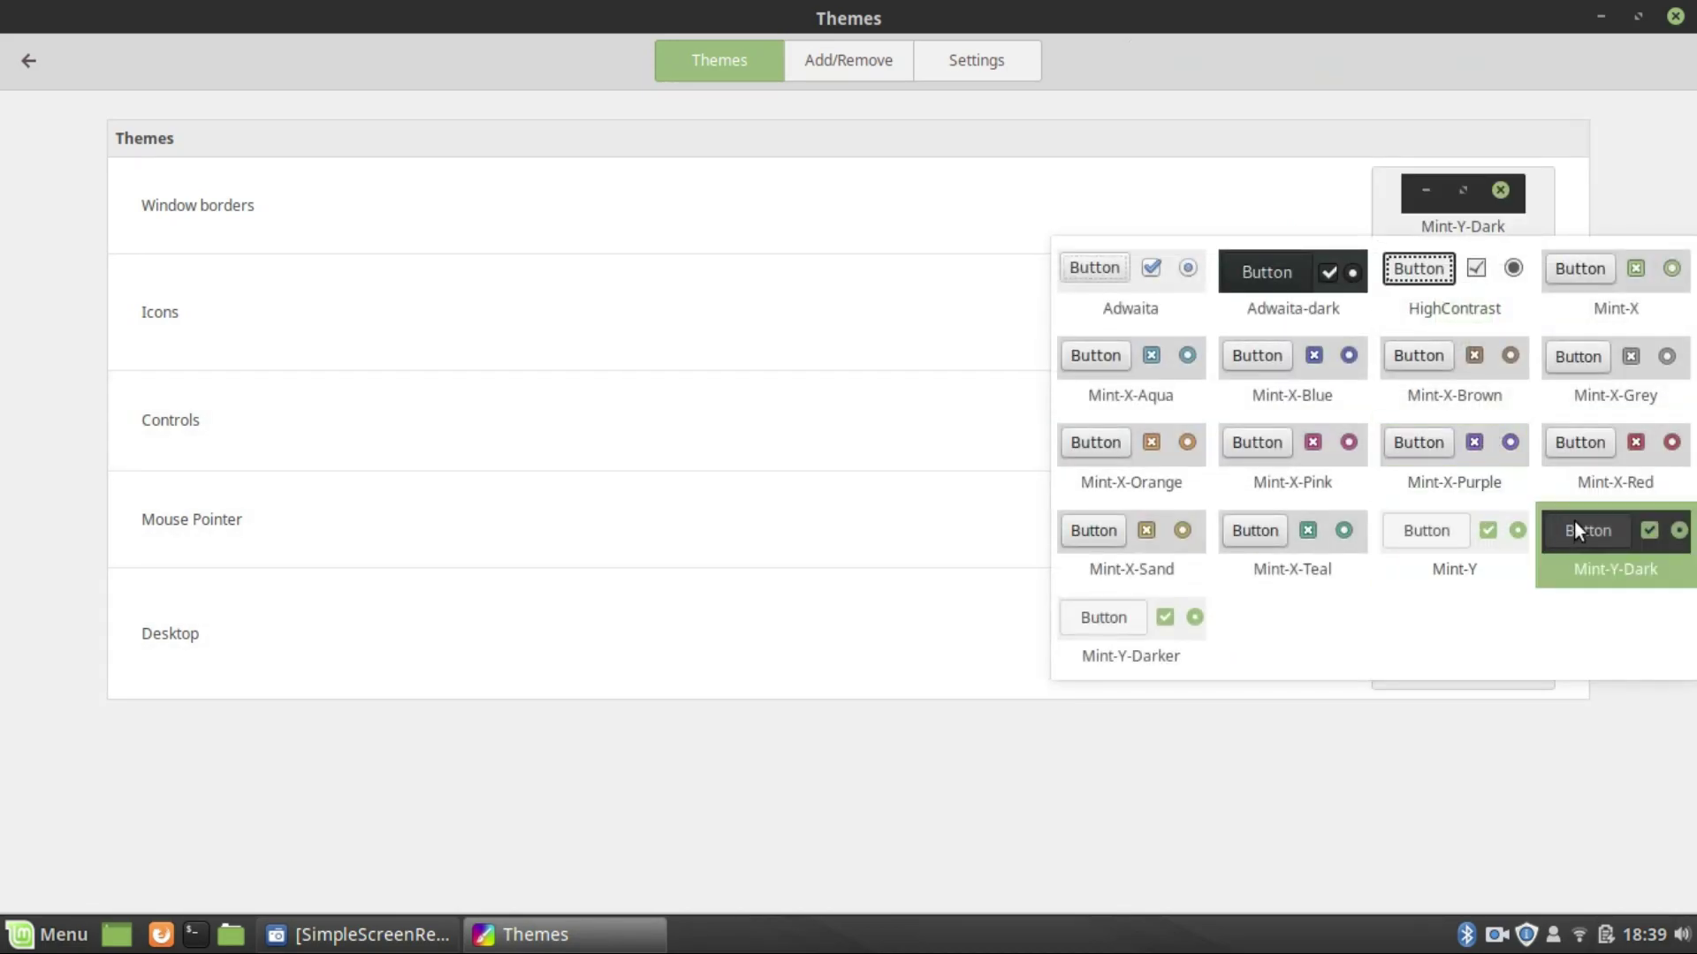
pyautogui.click(1098, 670)
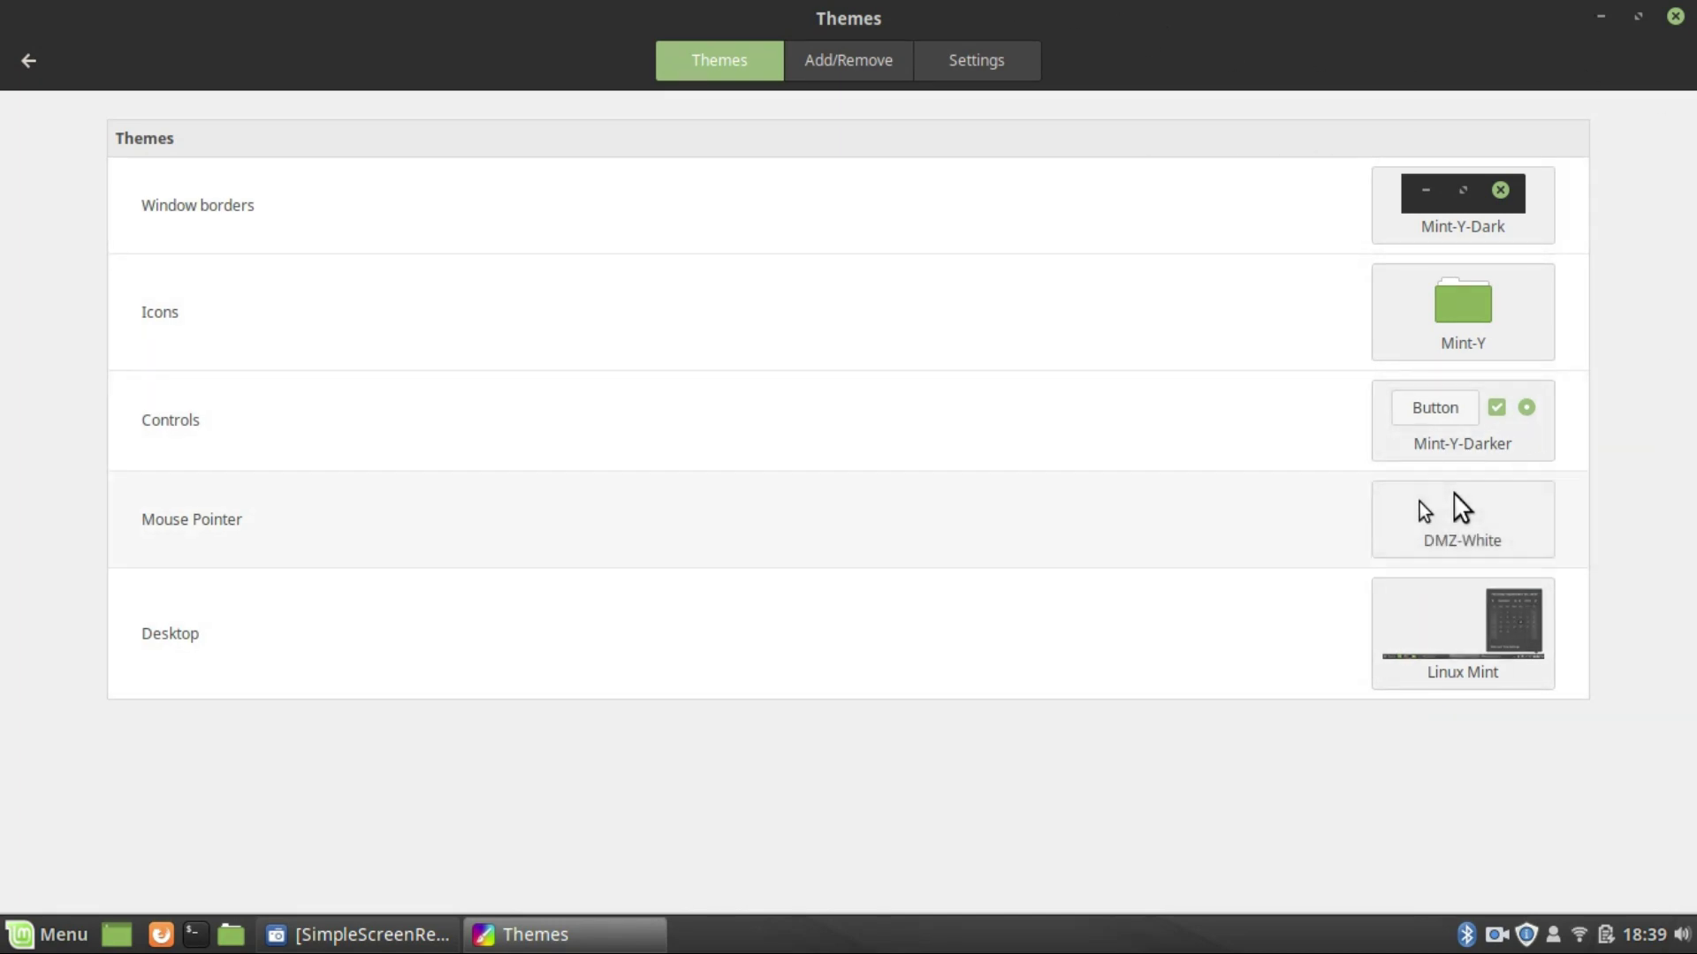
pyautogui.click(1520, 670)
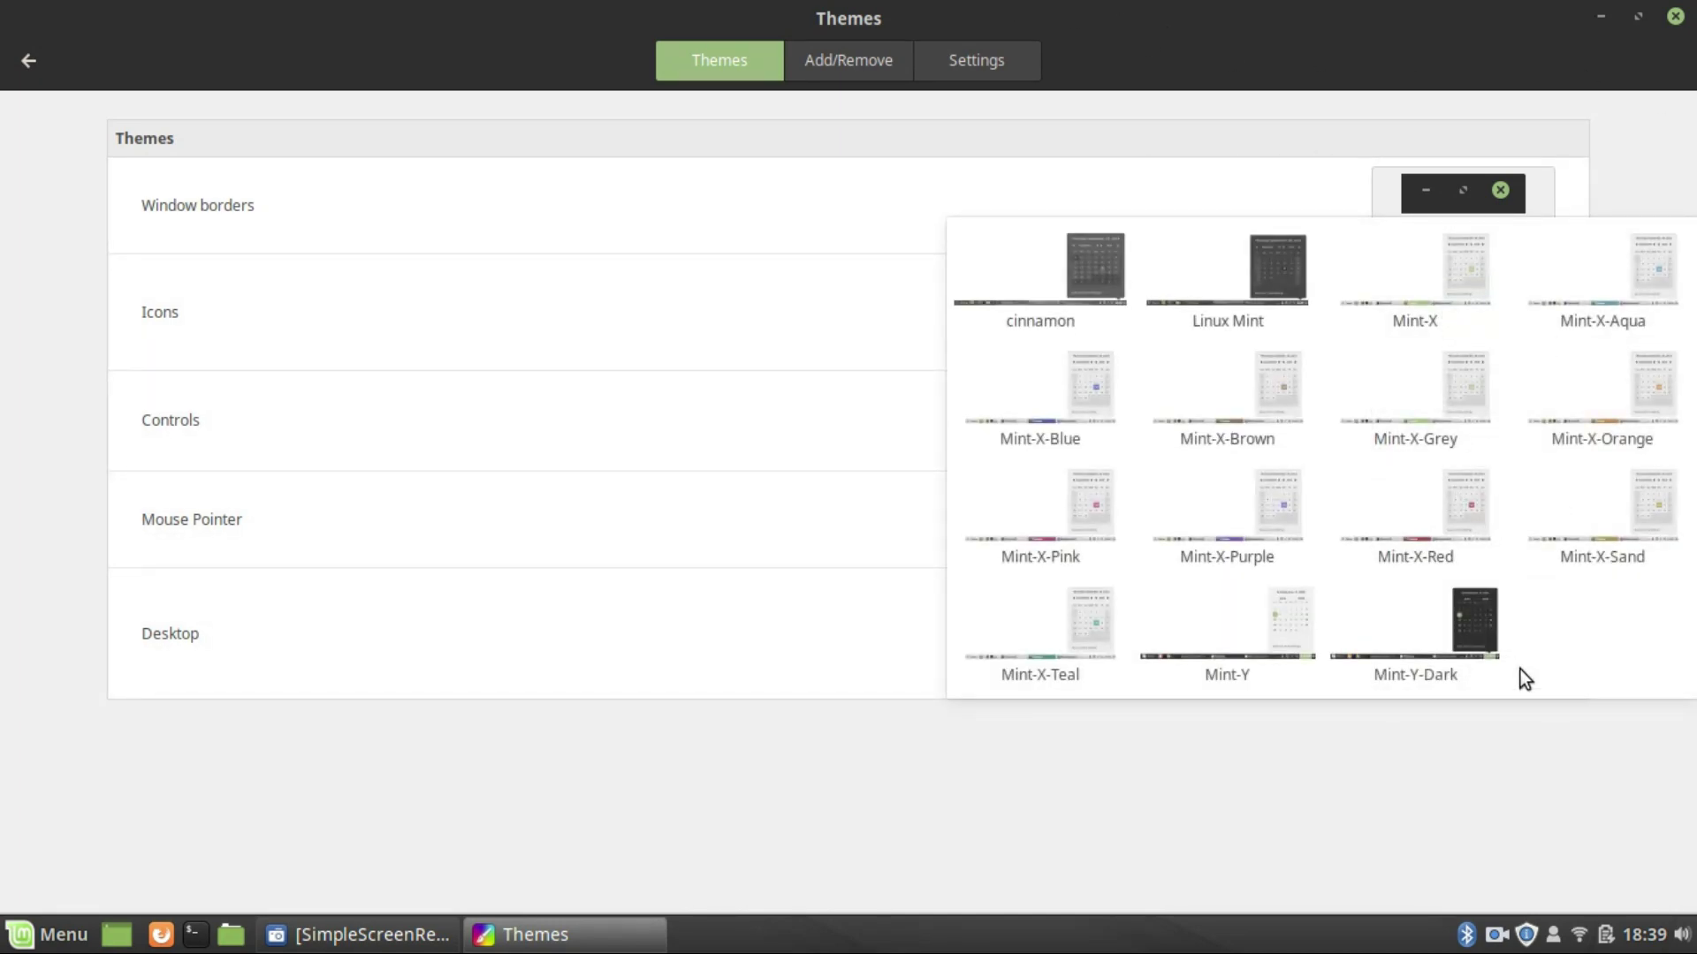
pyautogui.click(1434, 665)
# Step: Install the breeze-cursor-theme package with apt in a terminal as superuser, entering the account password
pyautogui.click(209, 934)
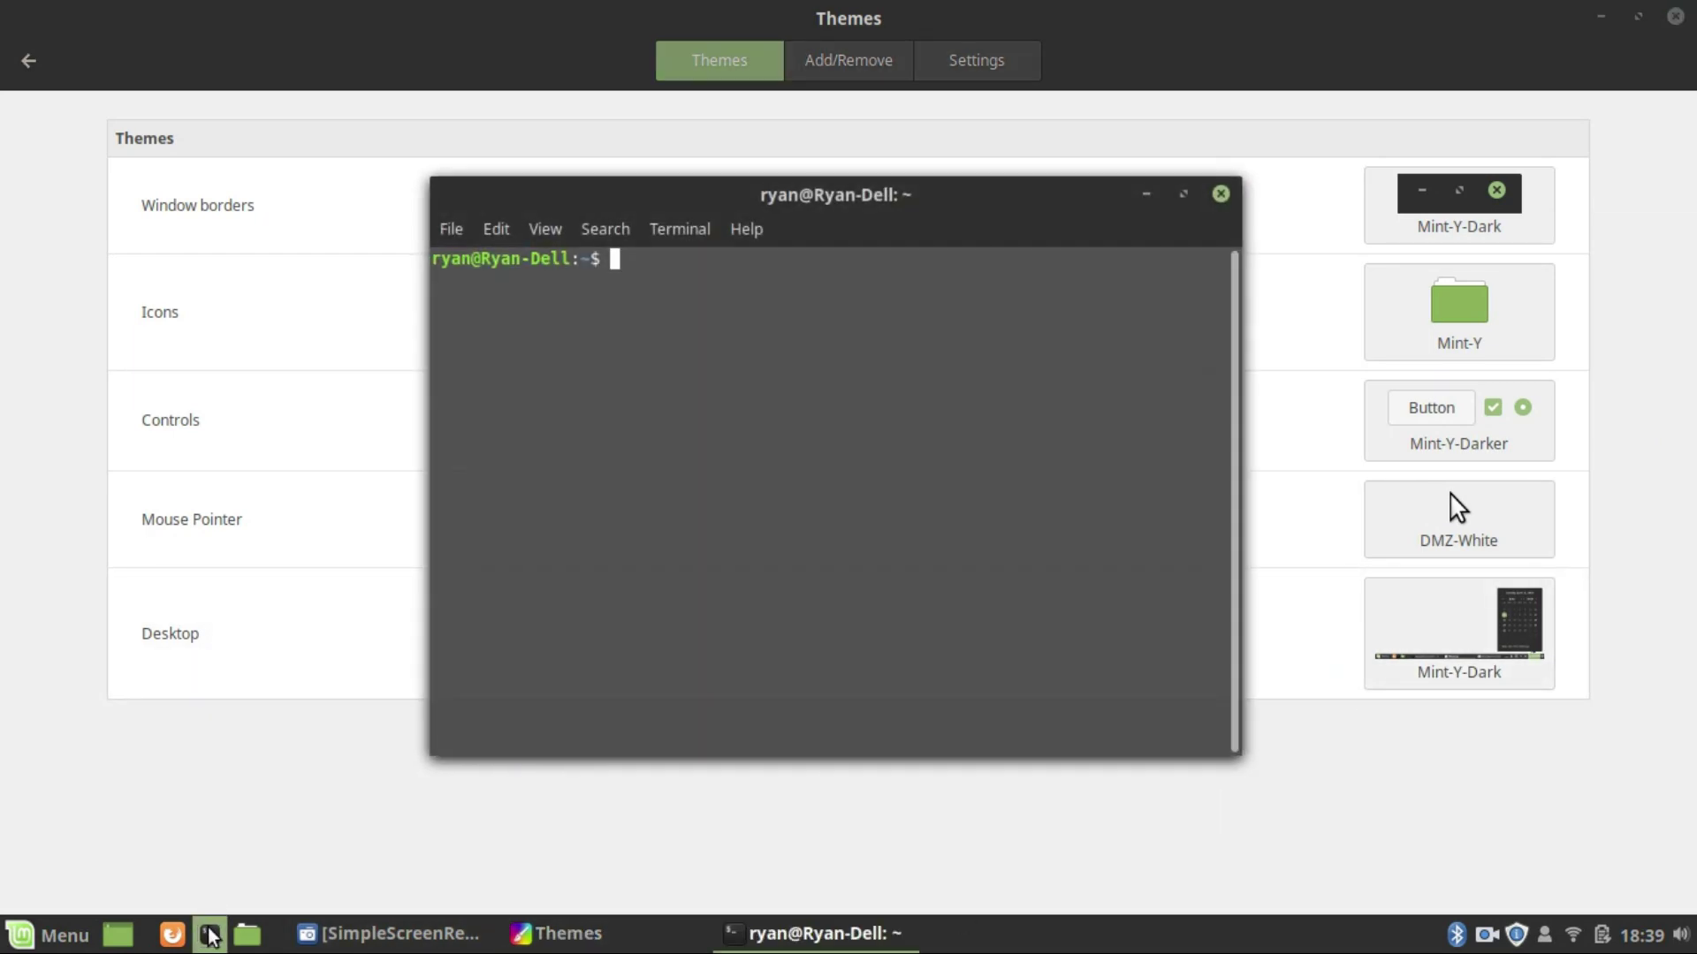
pyautogui.write('sudoa')
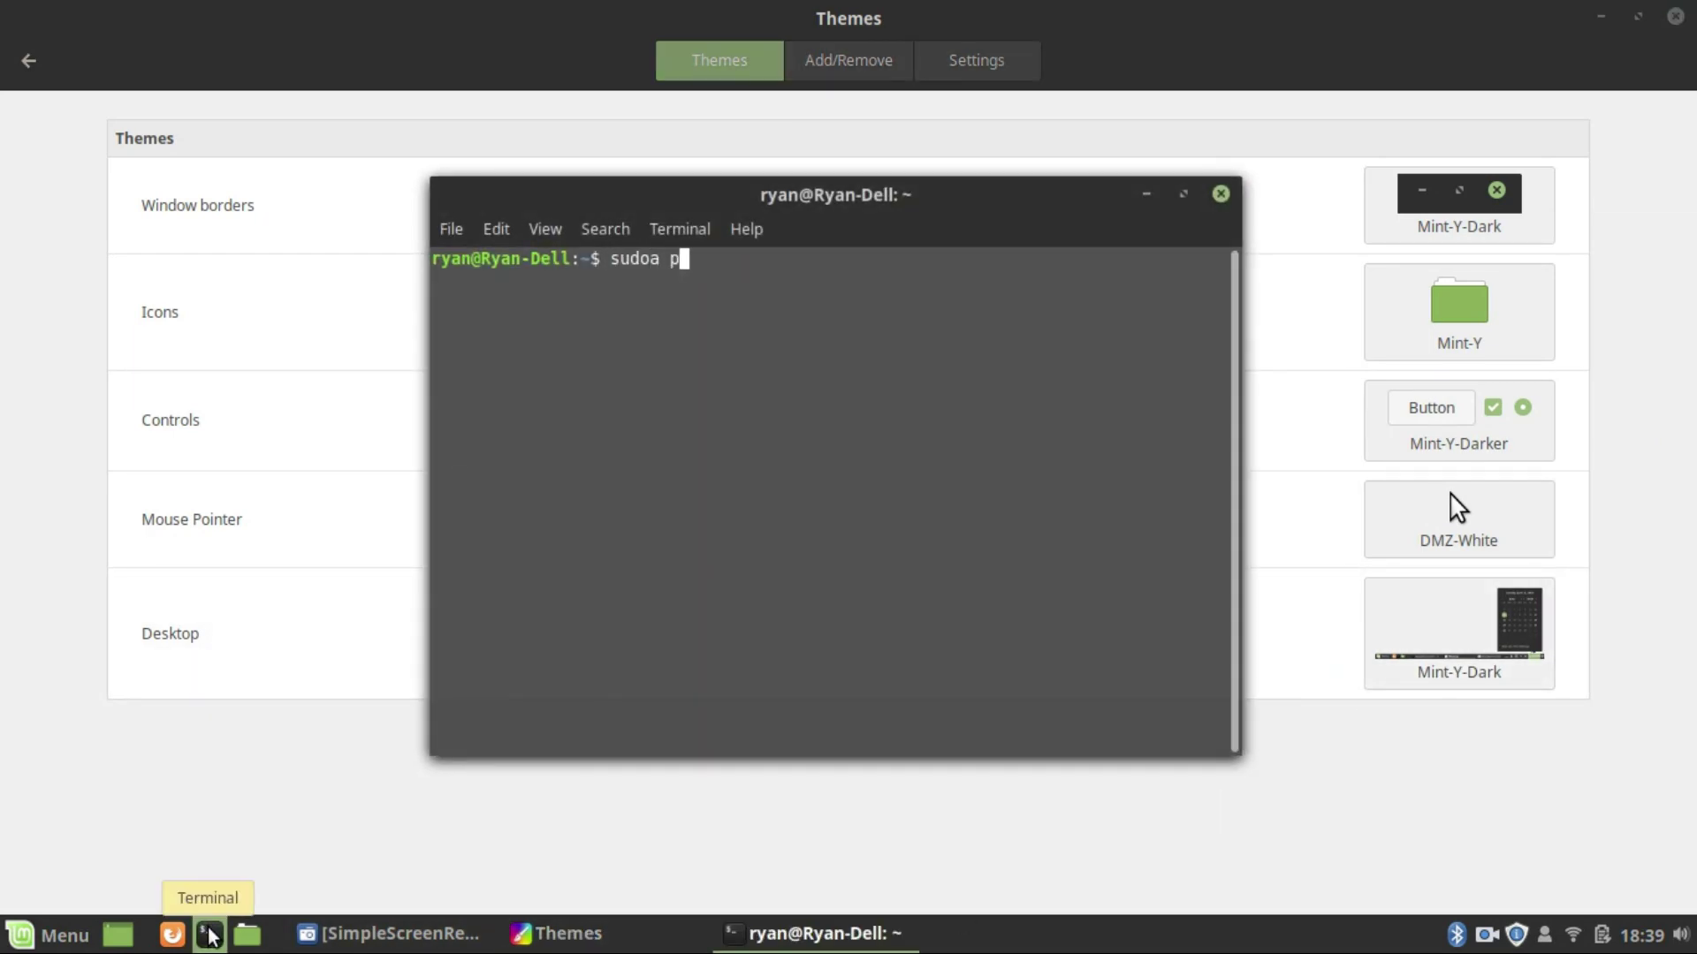
pyautogui.write('pt install breeeze')
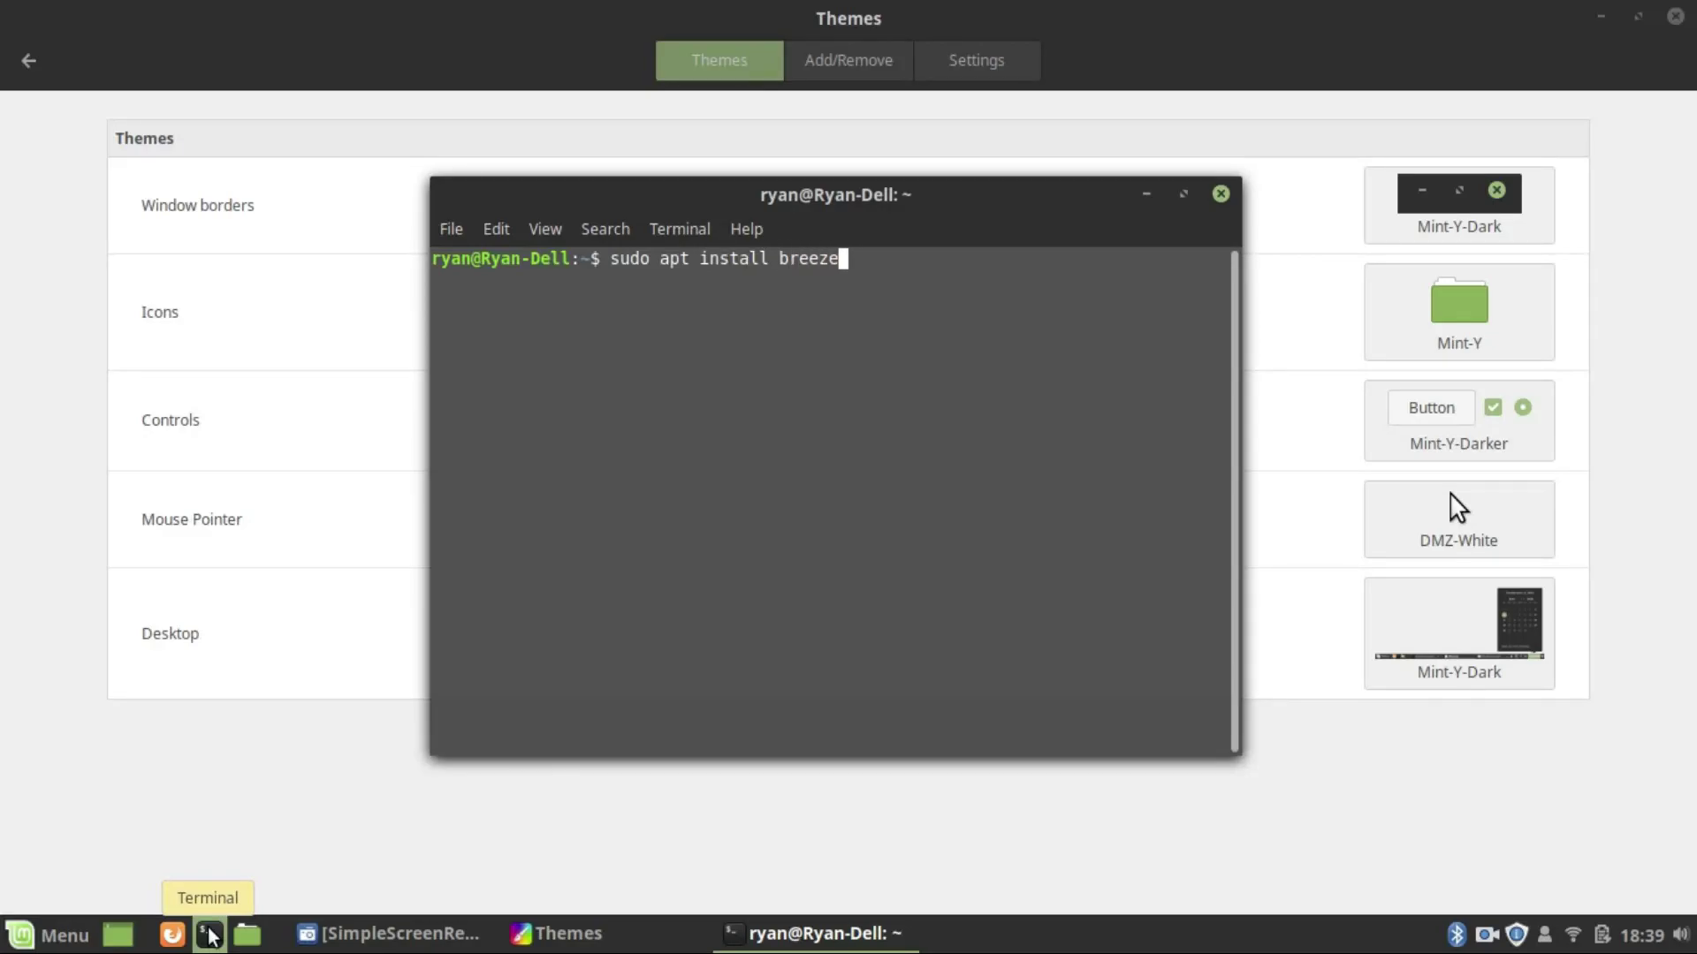
pyautogui.write('-cursor-the,me')
pyautogui.press('BackSpace')
pyautogui.write('me')
pyautogui.press('Return')
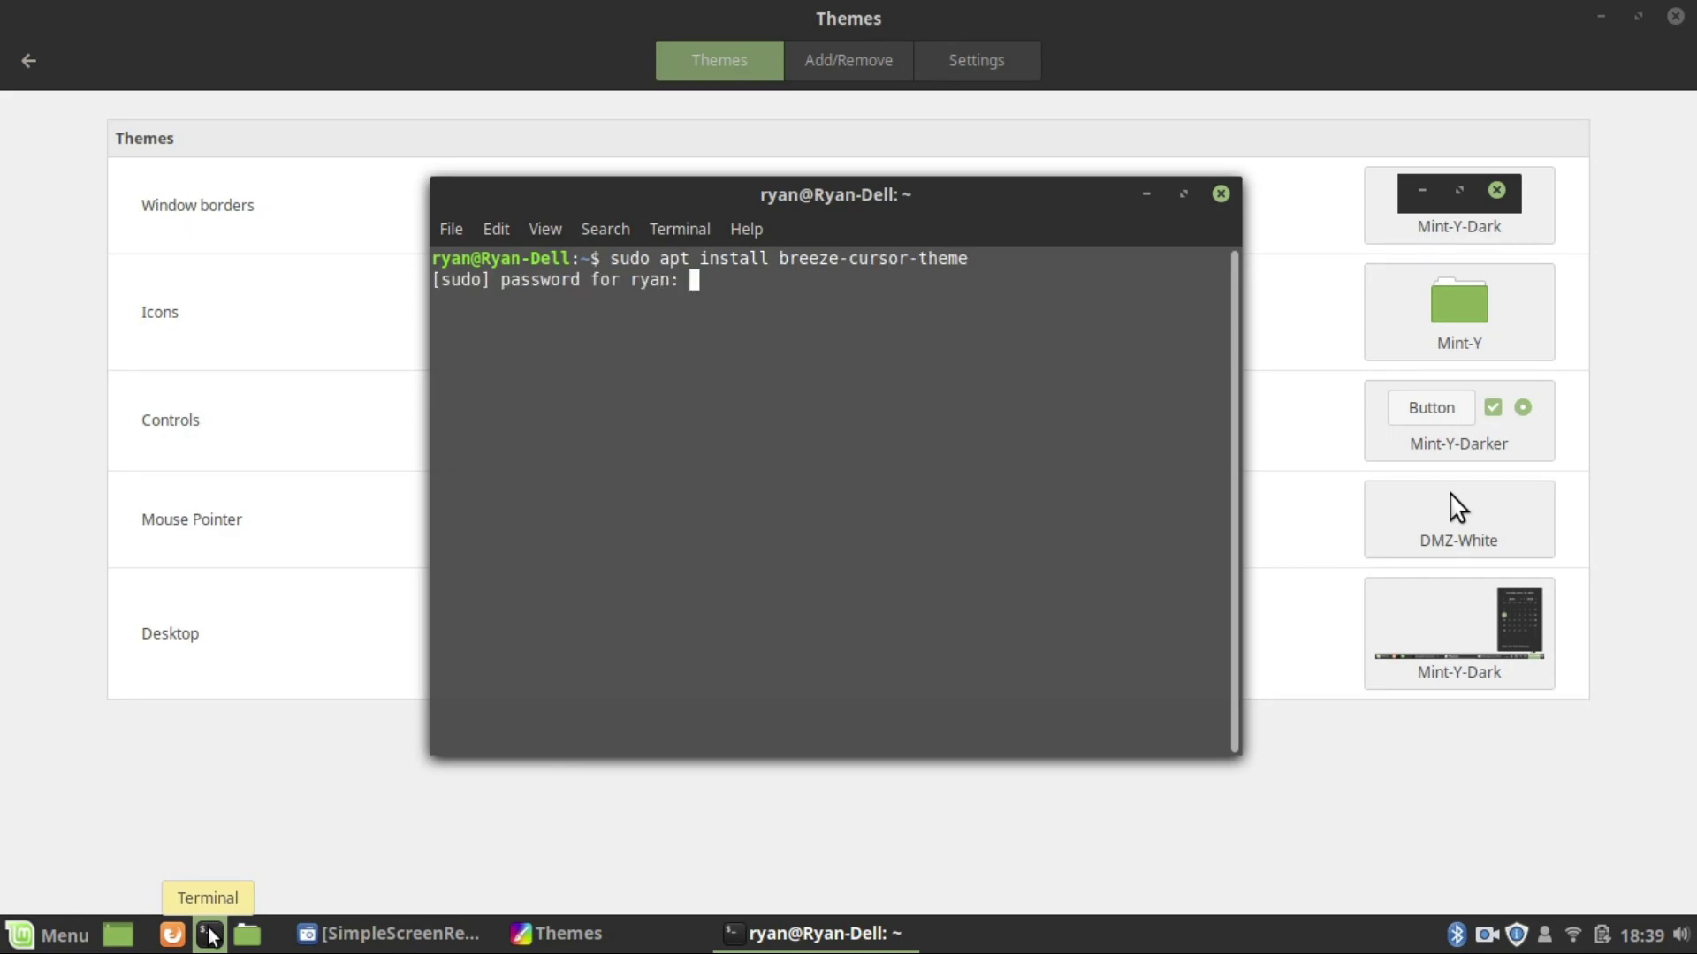
pyautogui.press('Return')
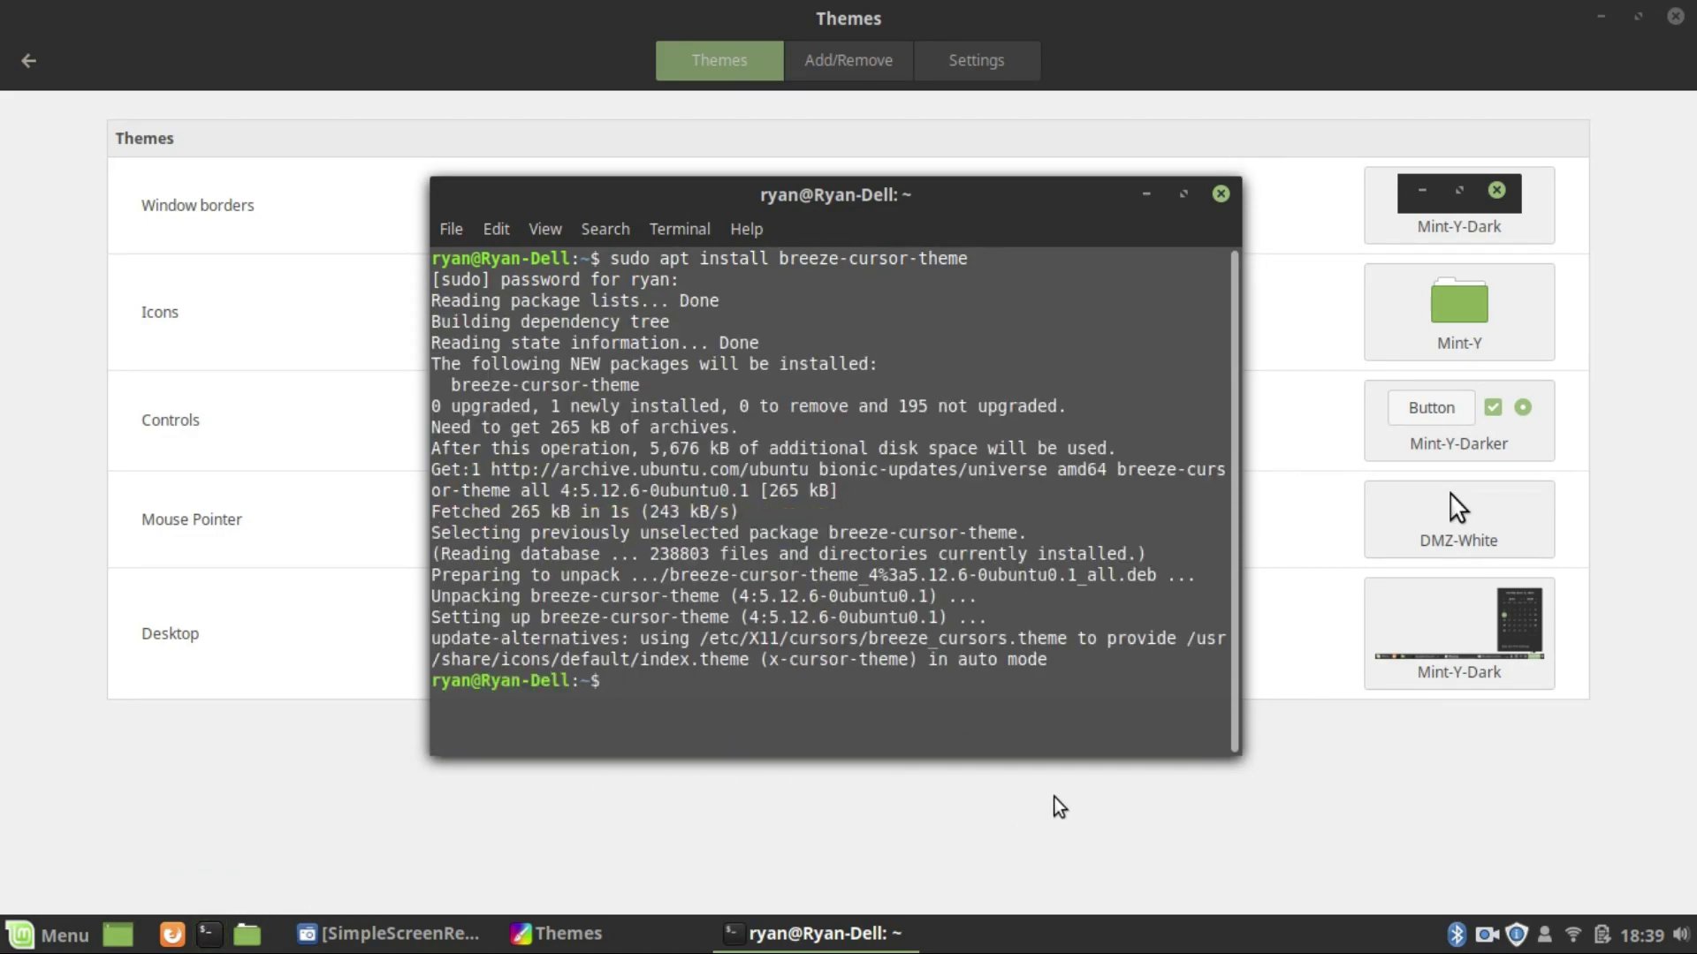
# Step: Close the Themes settings and reopen them through System Settings
pyautogui.click(1454, 553)
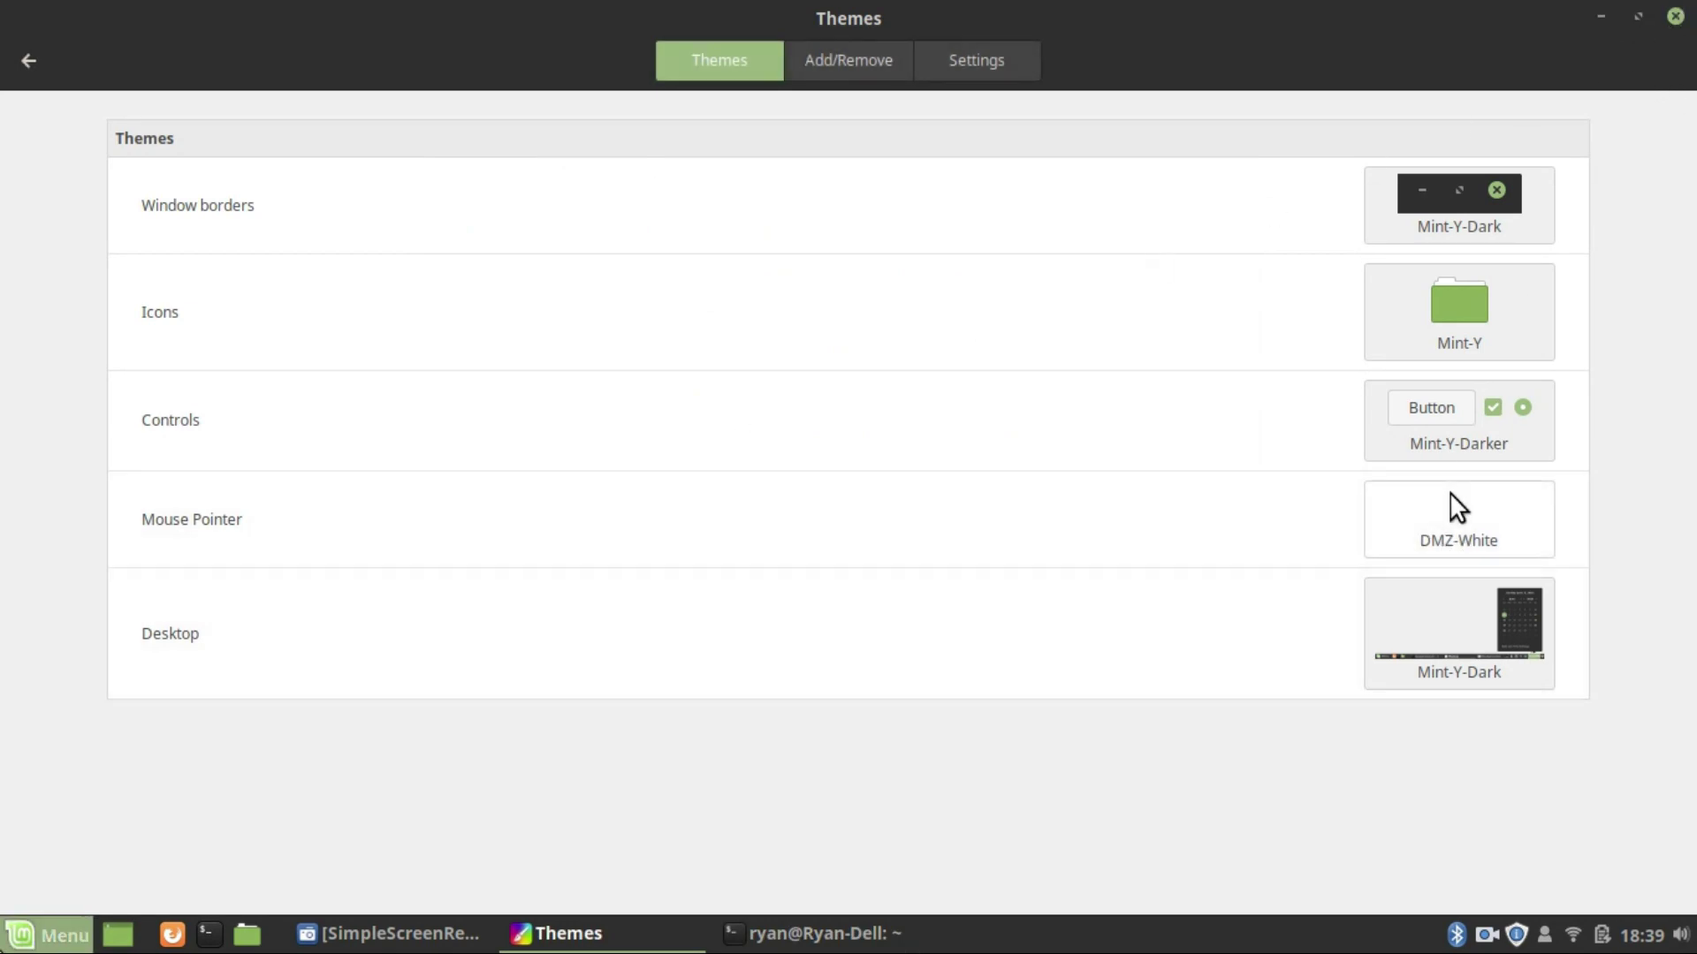
pyautogui.click(48, 935)
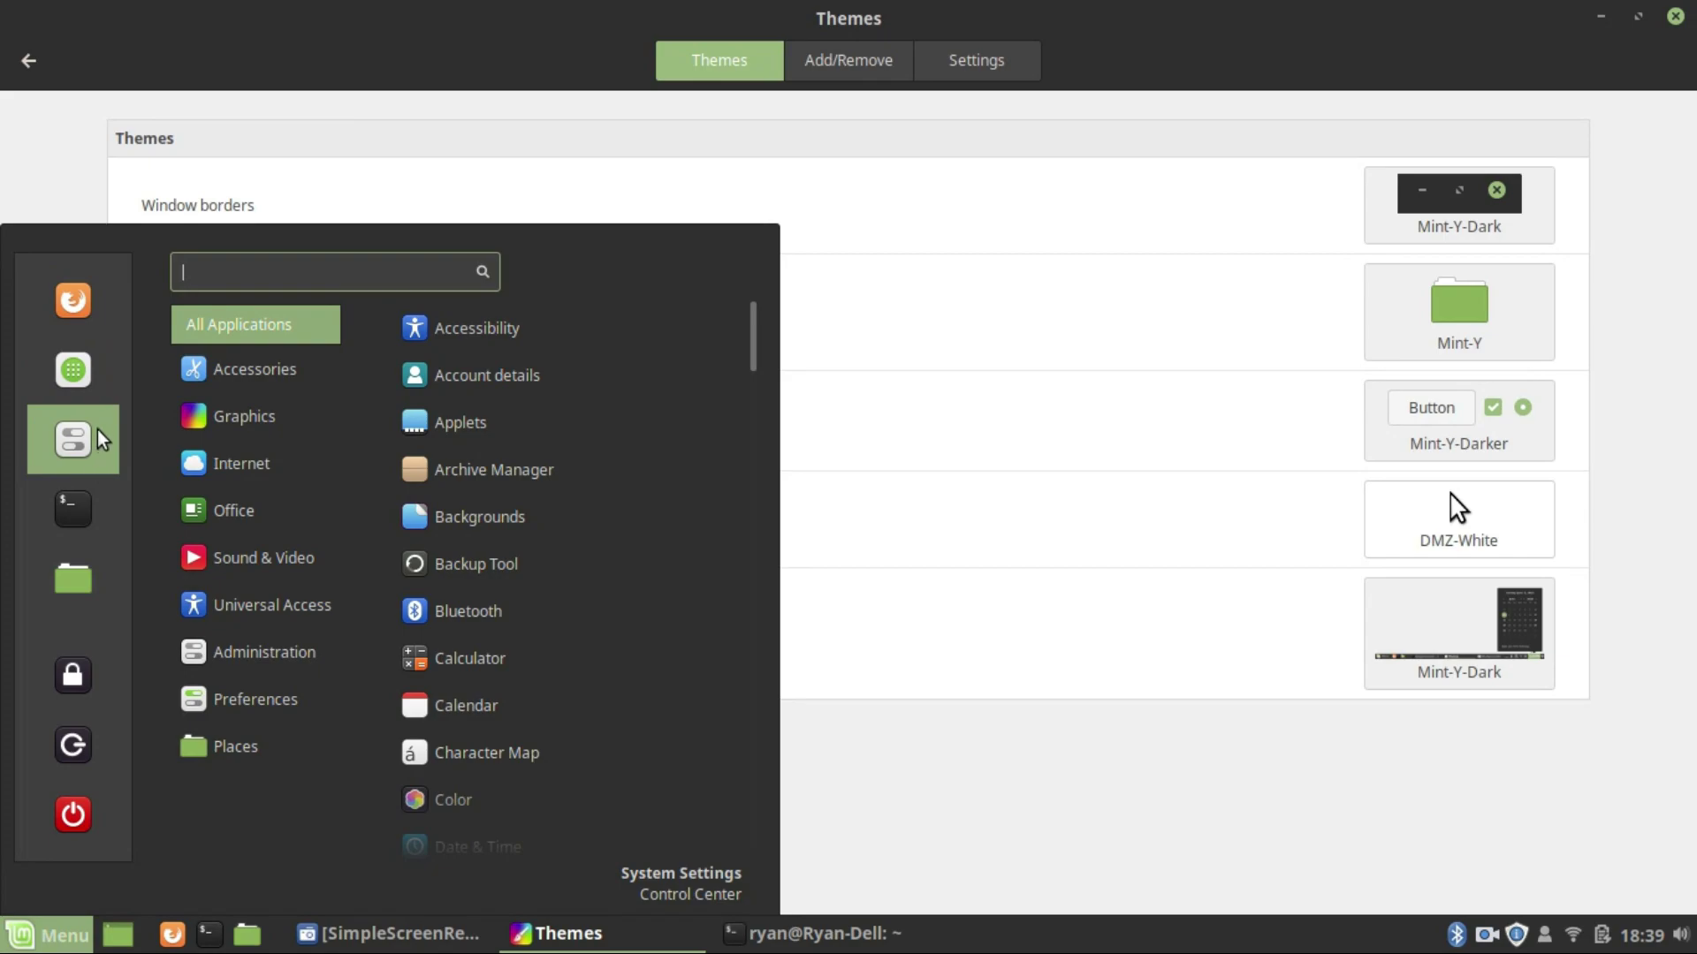
pyautogui.click(1659, 35)
pyautogui.click(1675, 16)
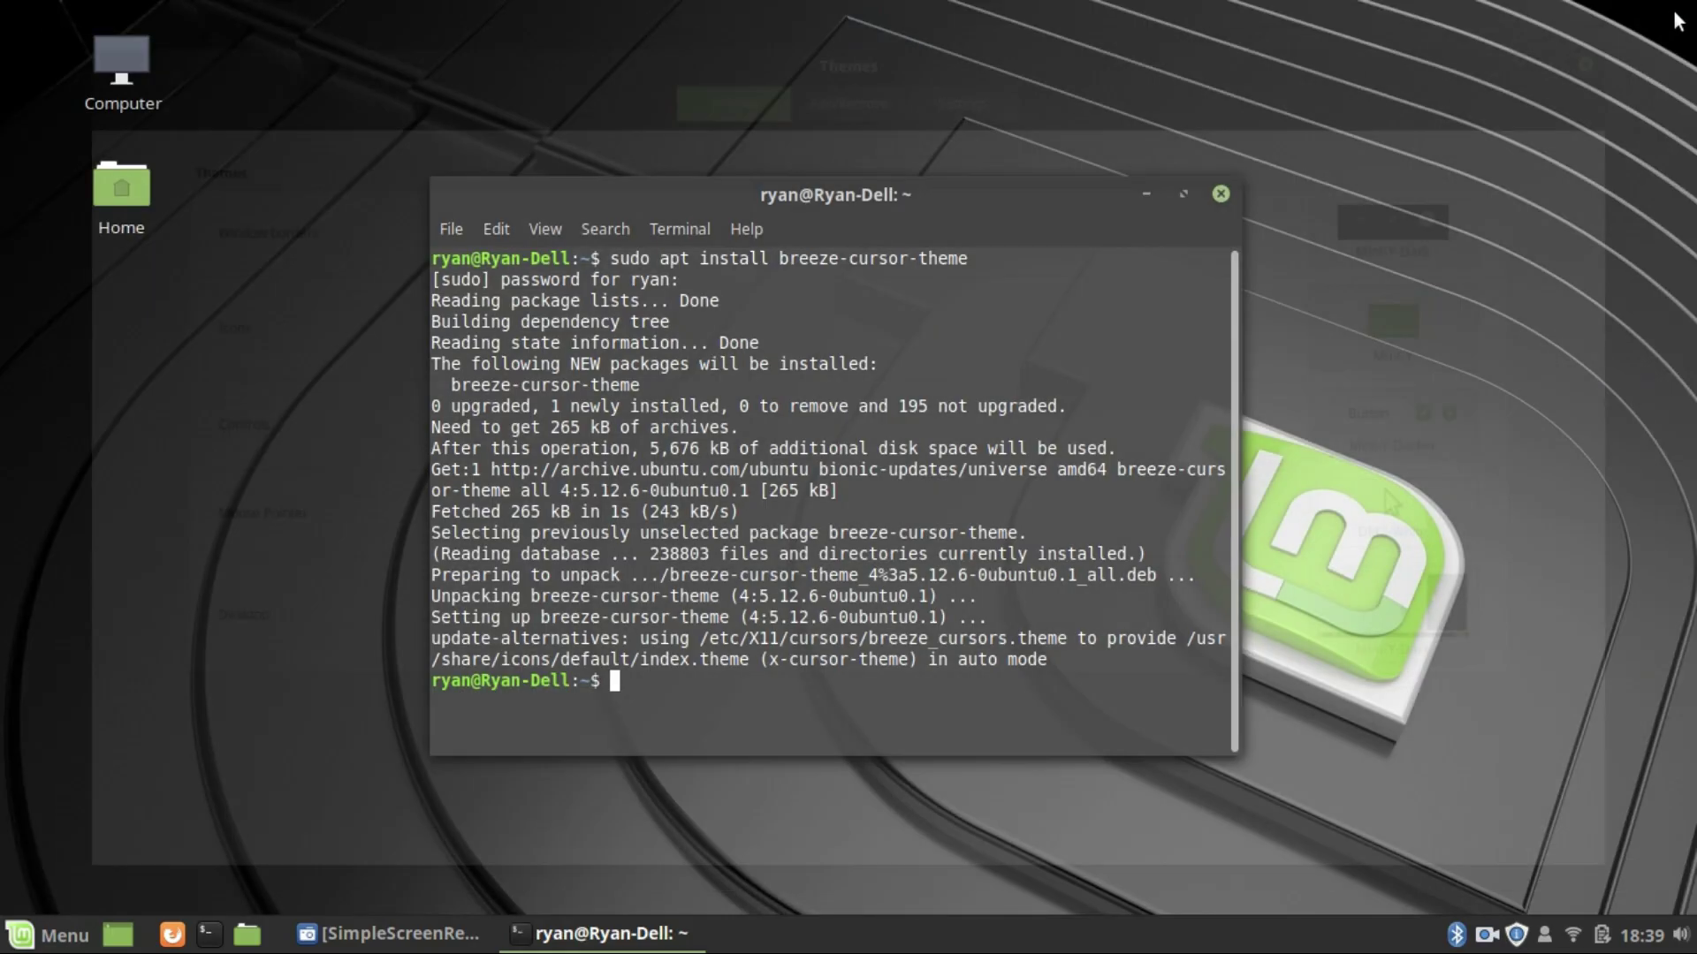
pyautogui.press('super')
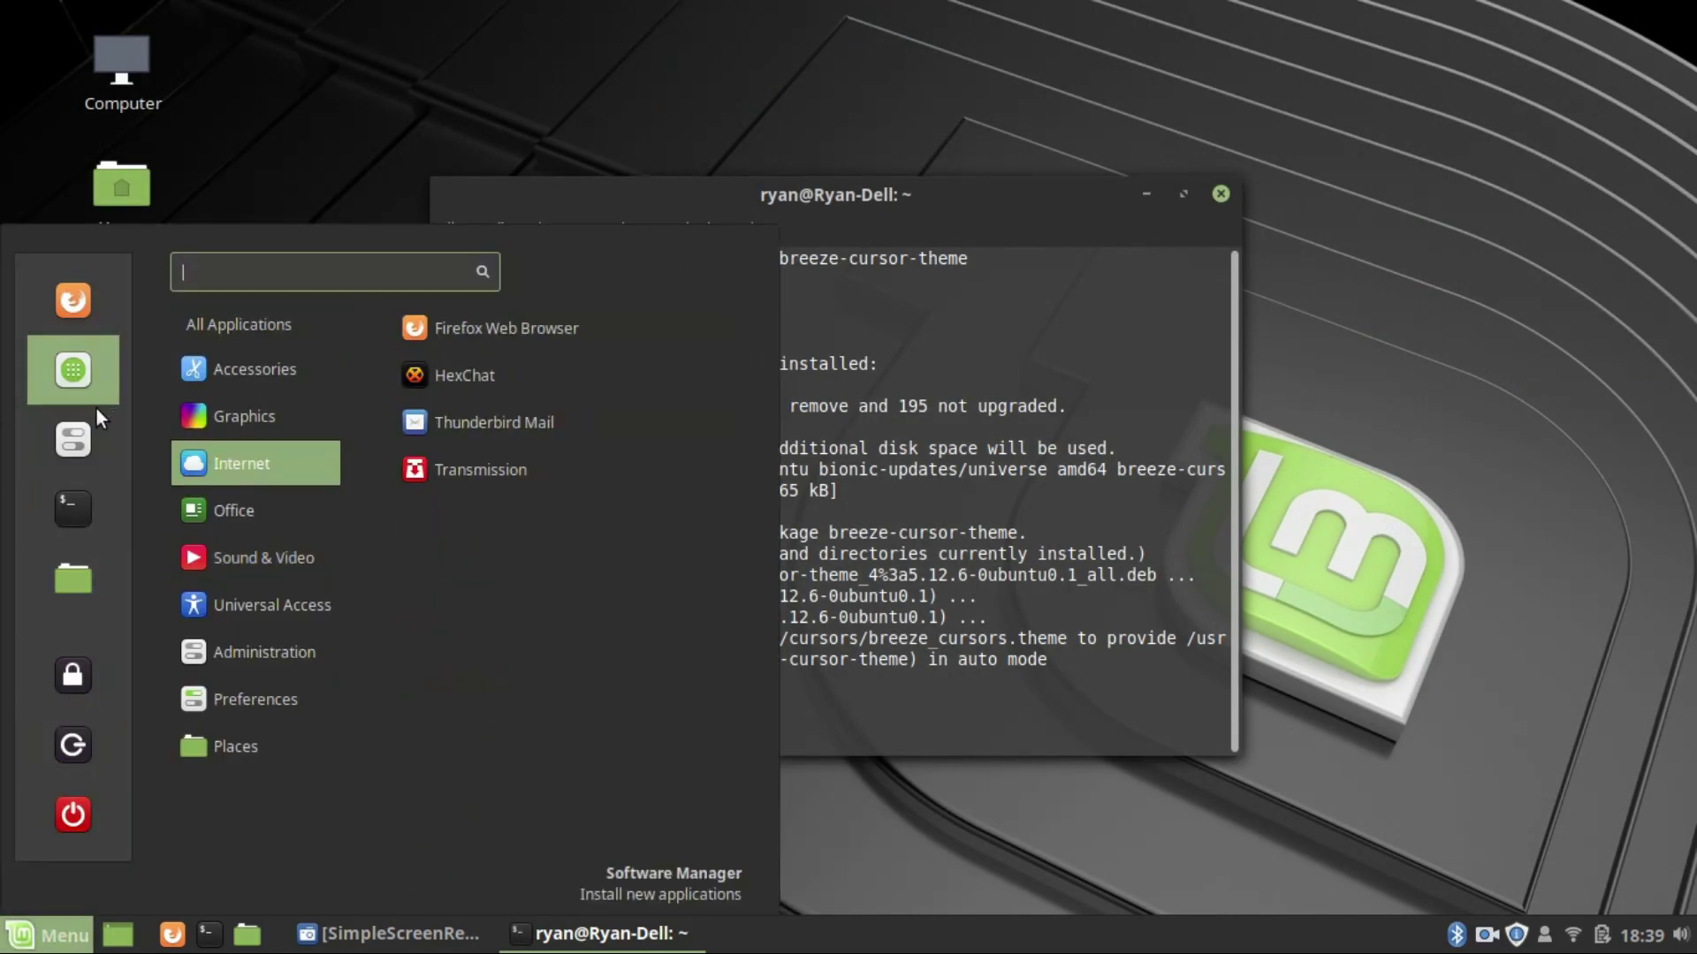
pyautogui.click(89, 441)
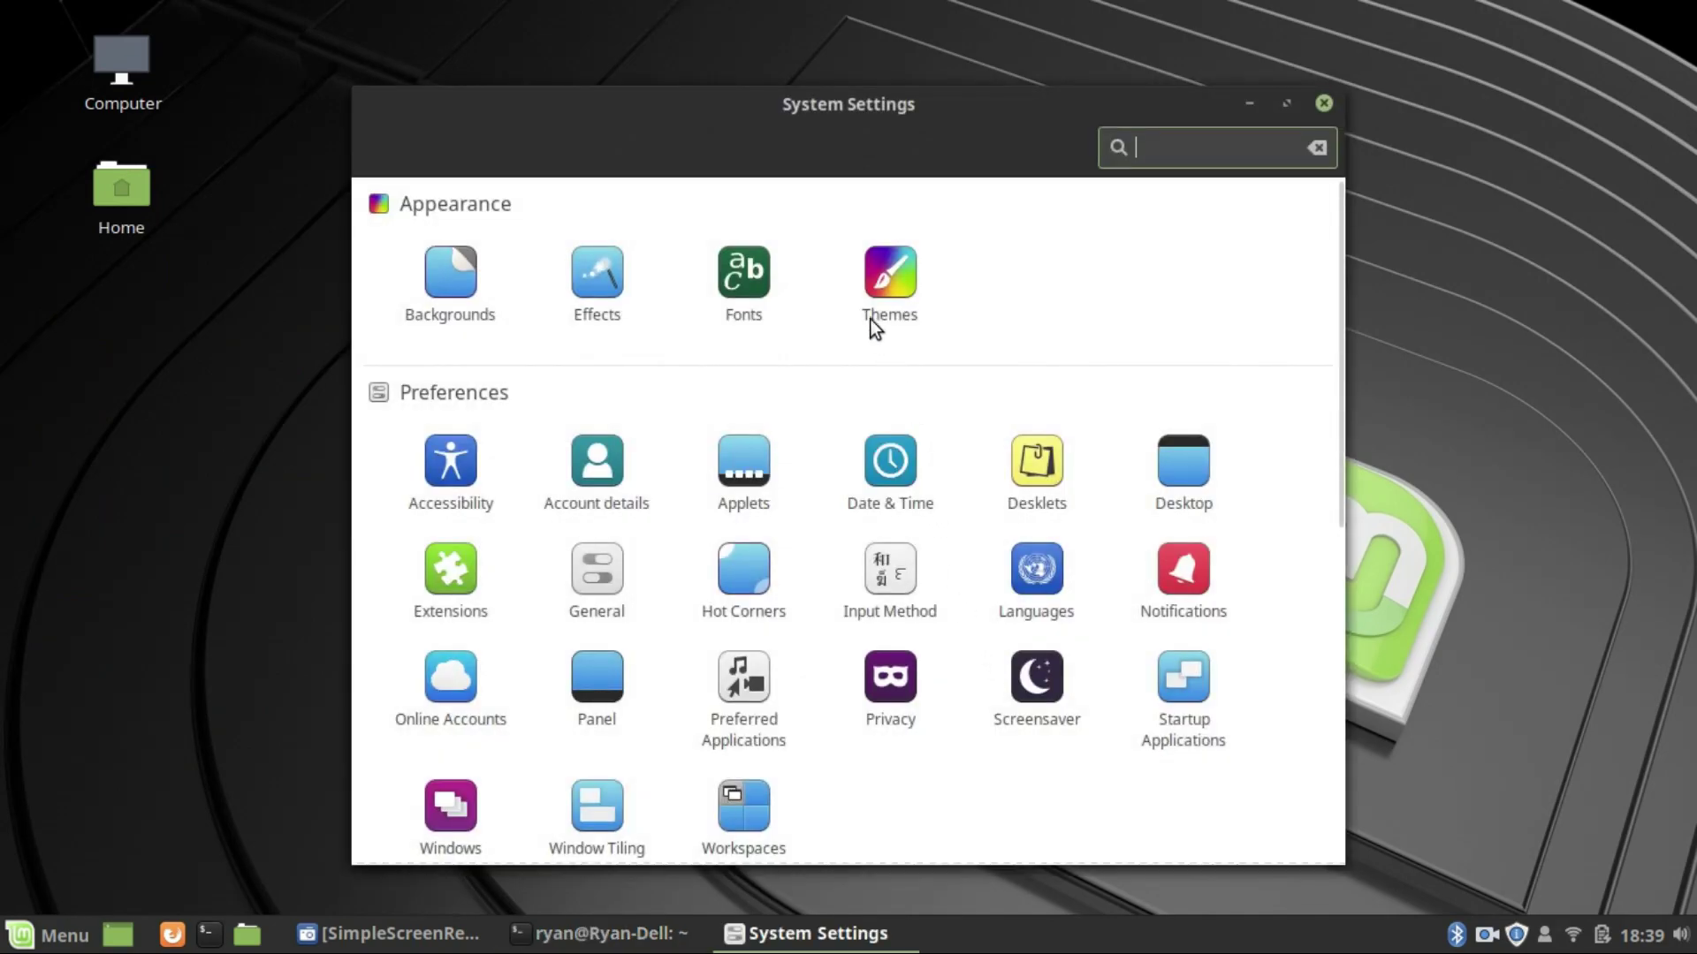
pyautogui.click(879, 297)
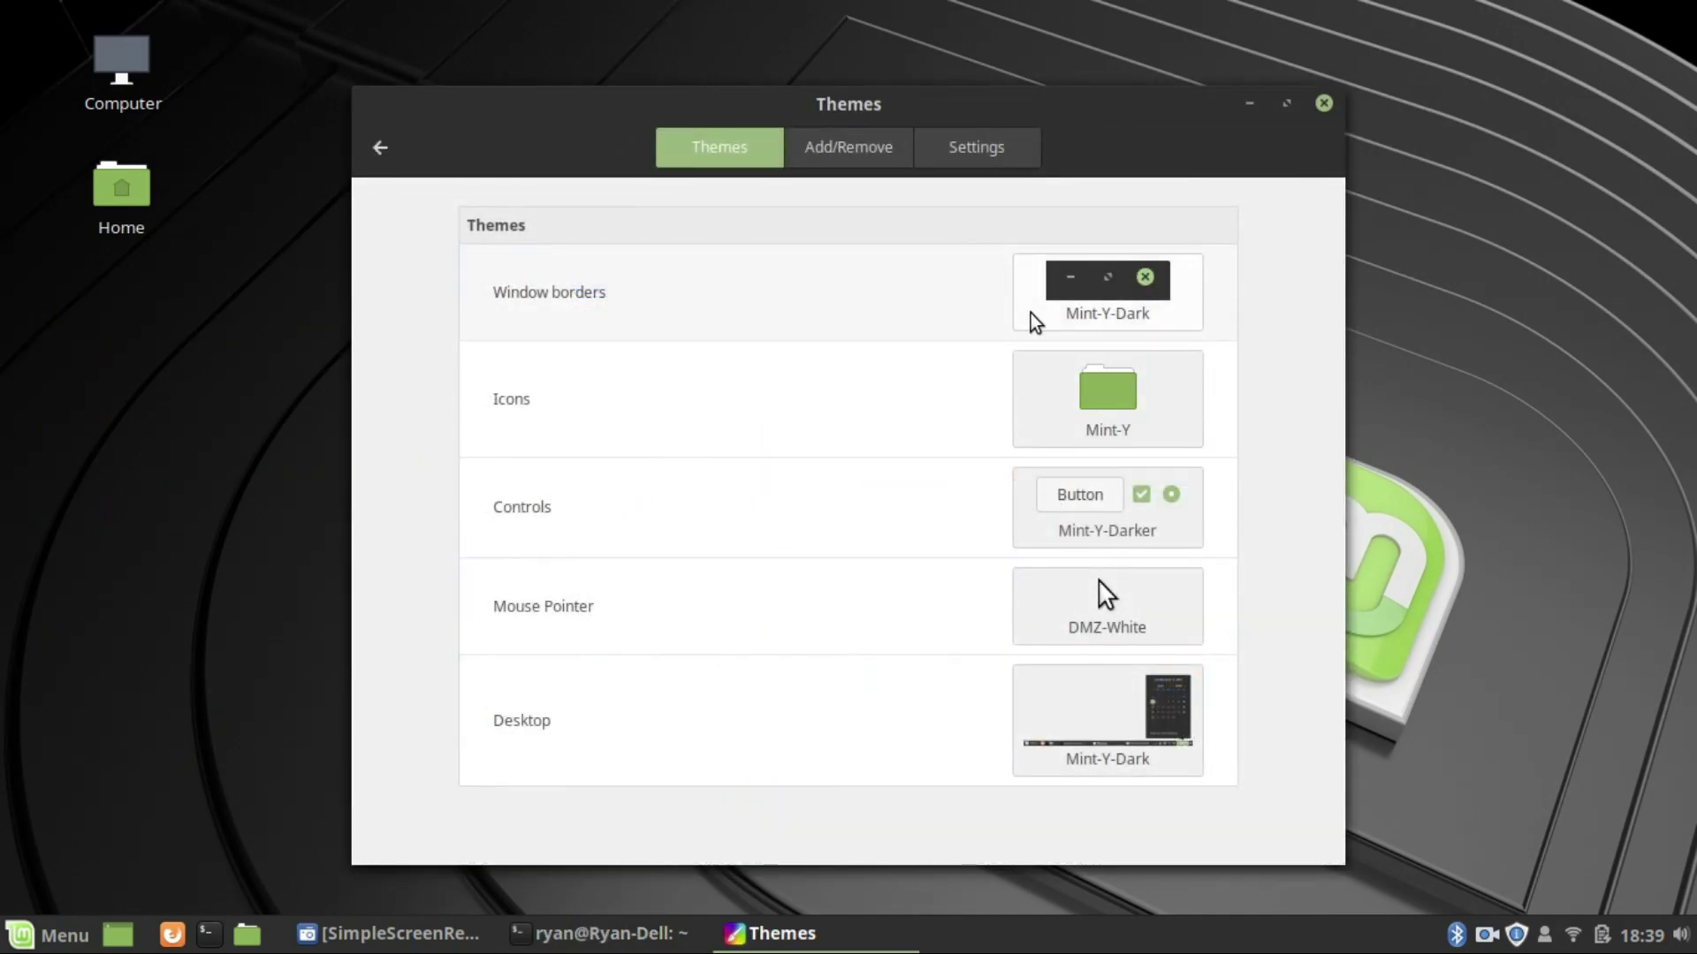
# Step: Set the mouse pointer theme to breeze_cursors and return to the System Settings overview
pyautogui.click(1094, 618)
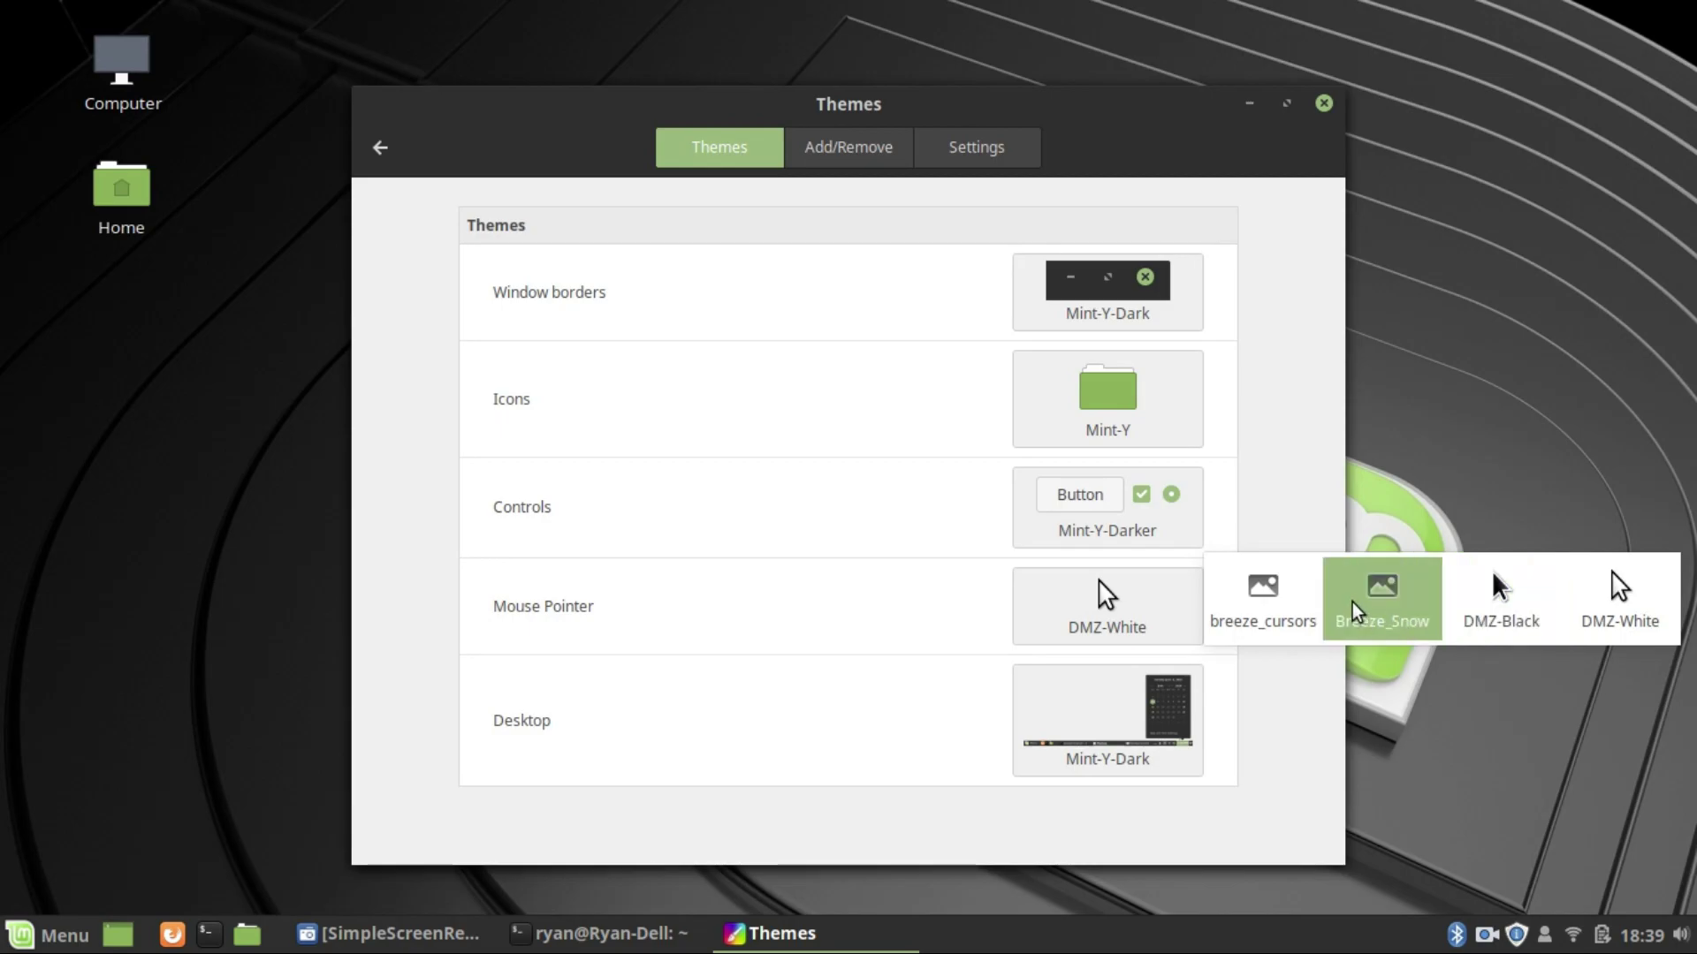
pyautogui.click(1296, 637)
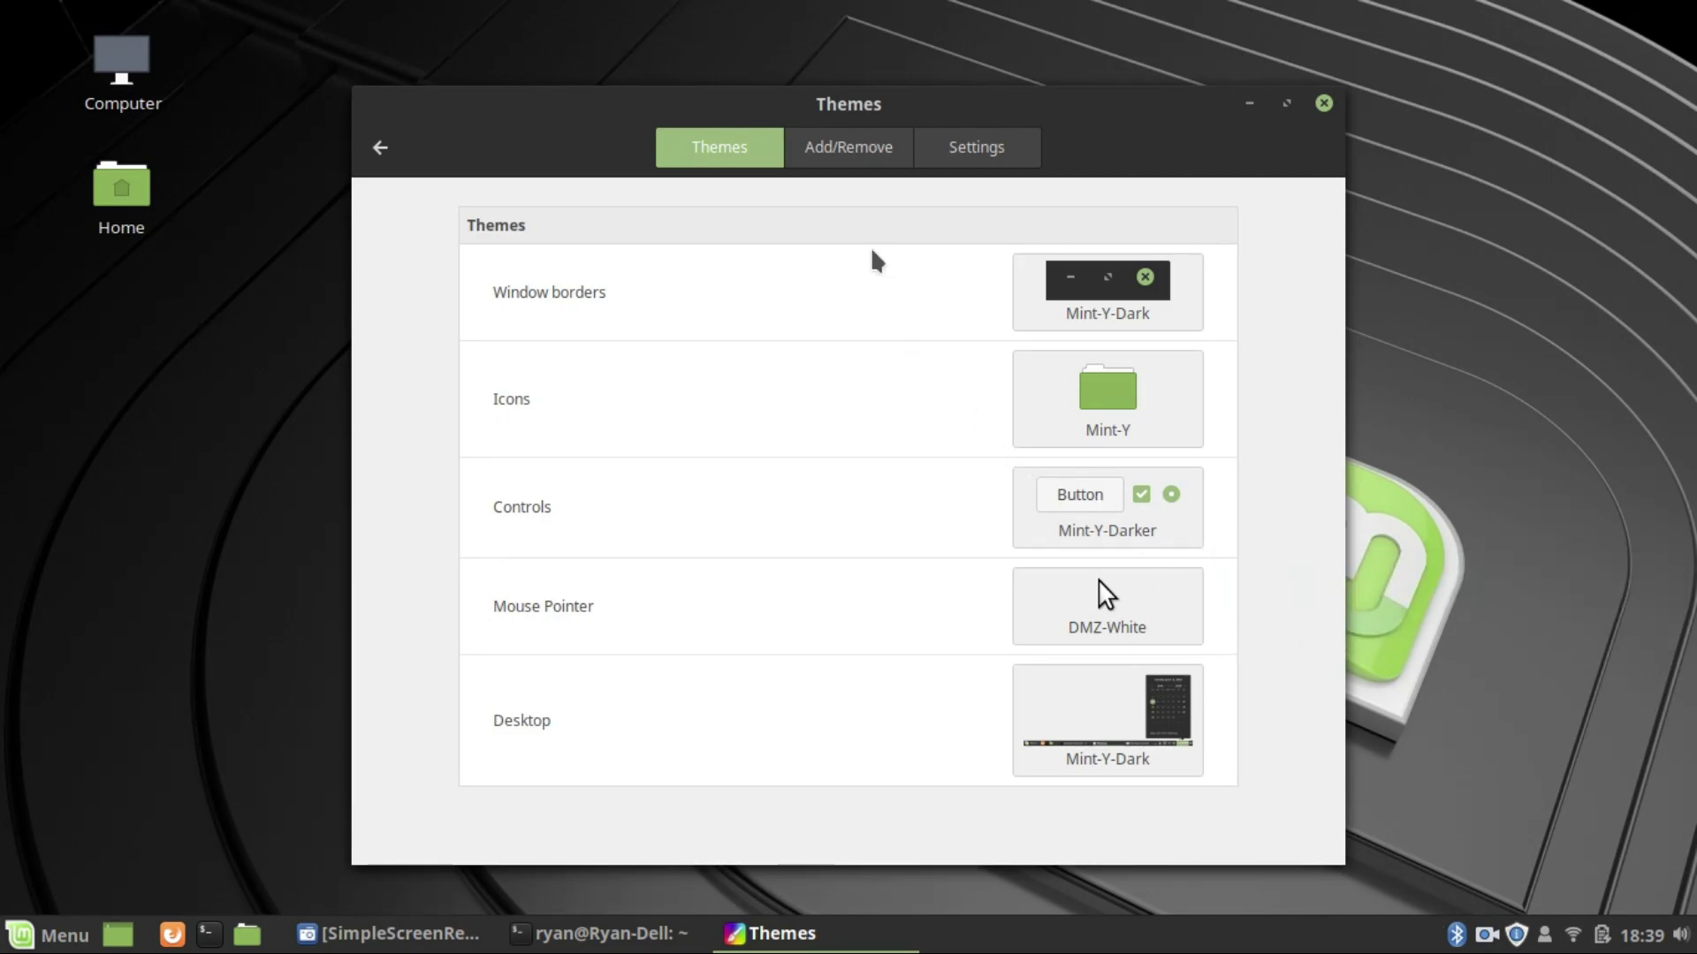
pyautogui.click(378, 150)
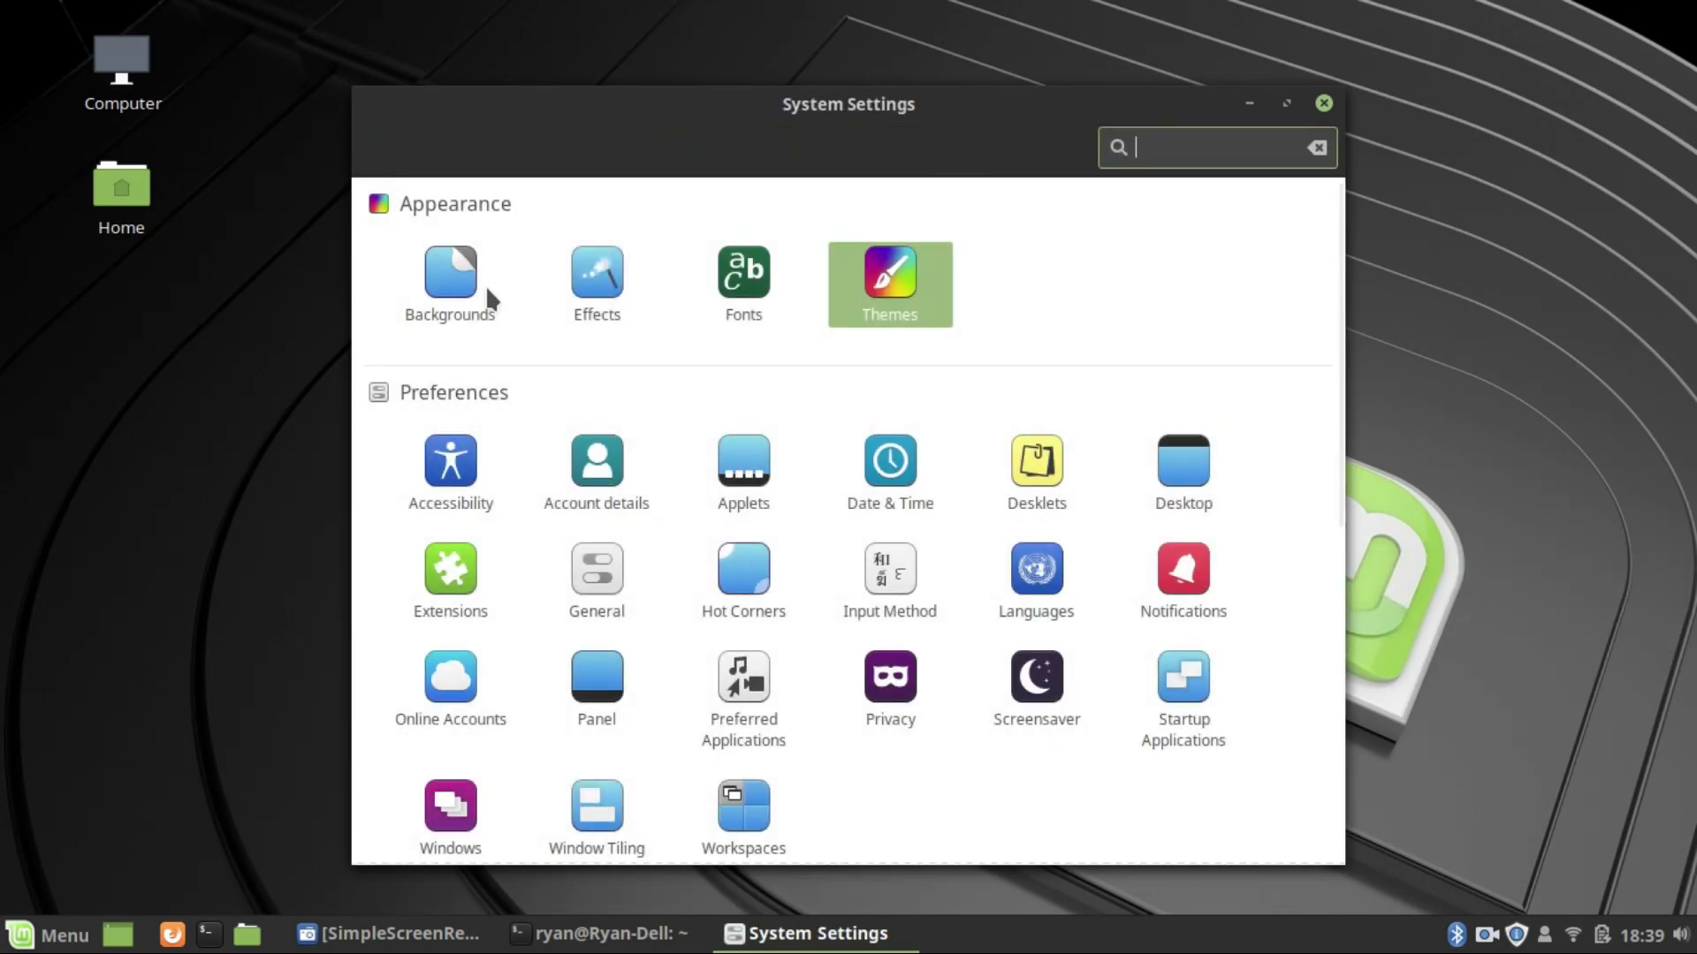
# Step: Look through the System Settings overview from Appearance down to Administration, minimizing and restoring its window along the way
pyautogui.rightClick(170, 502)
pyautogui.click(625, 382)
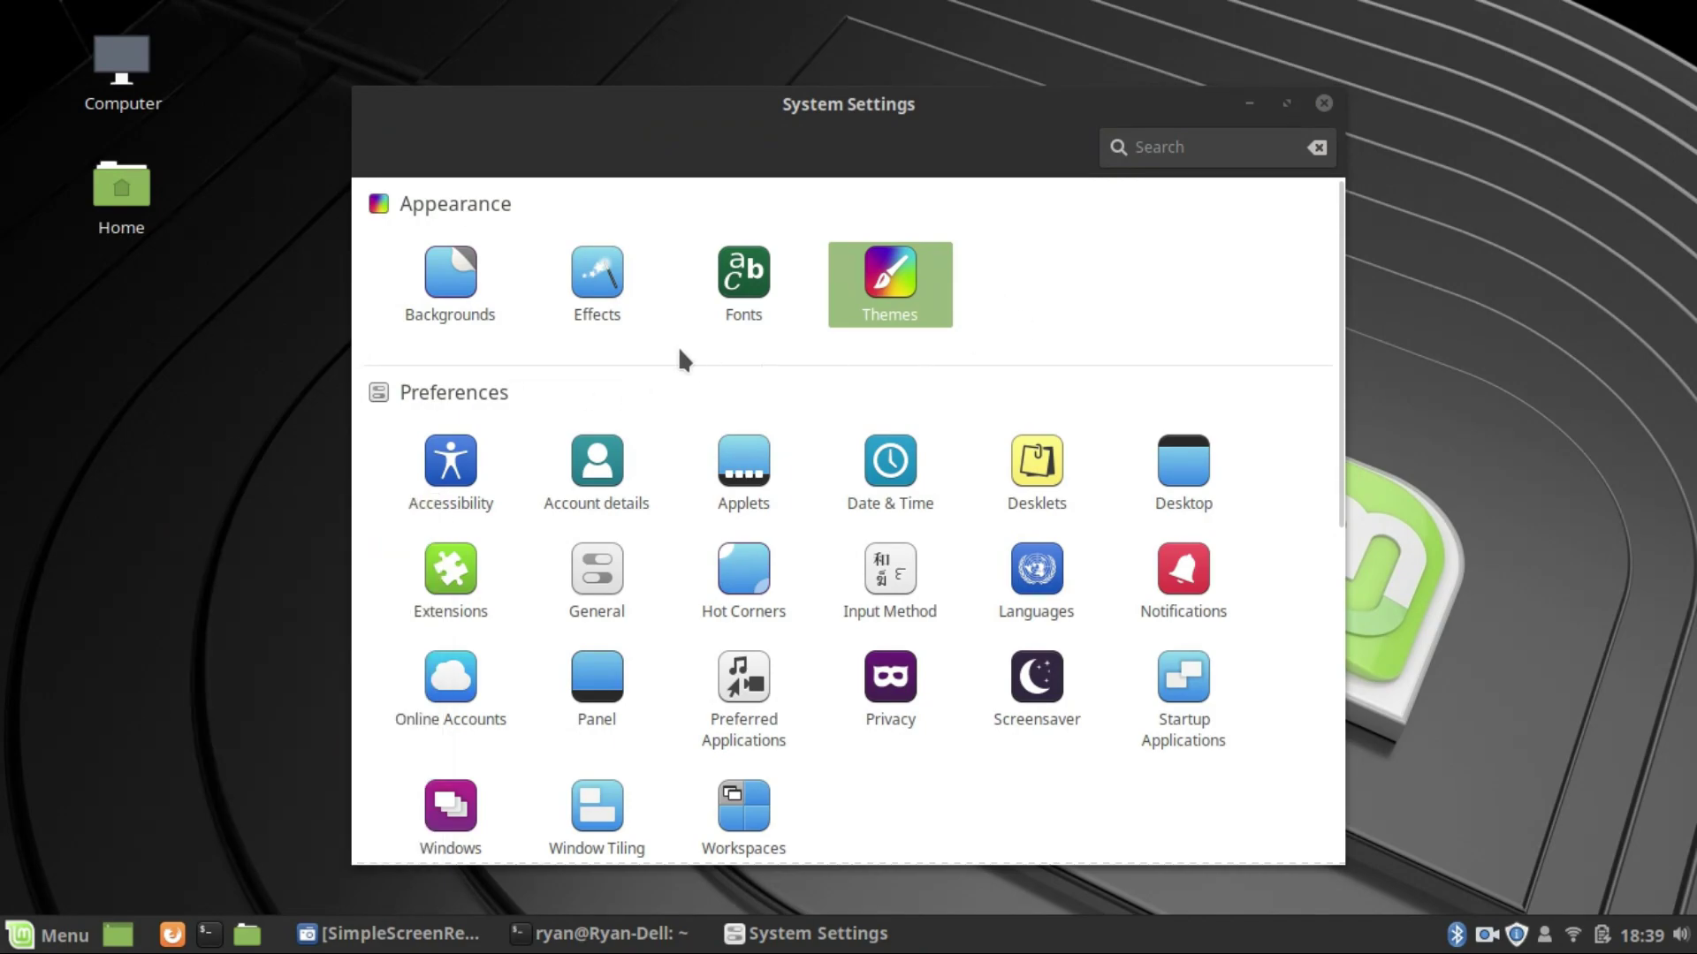
pyautogui.scroll(-5, 1179, 713)
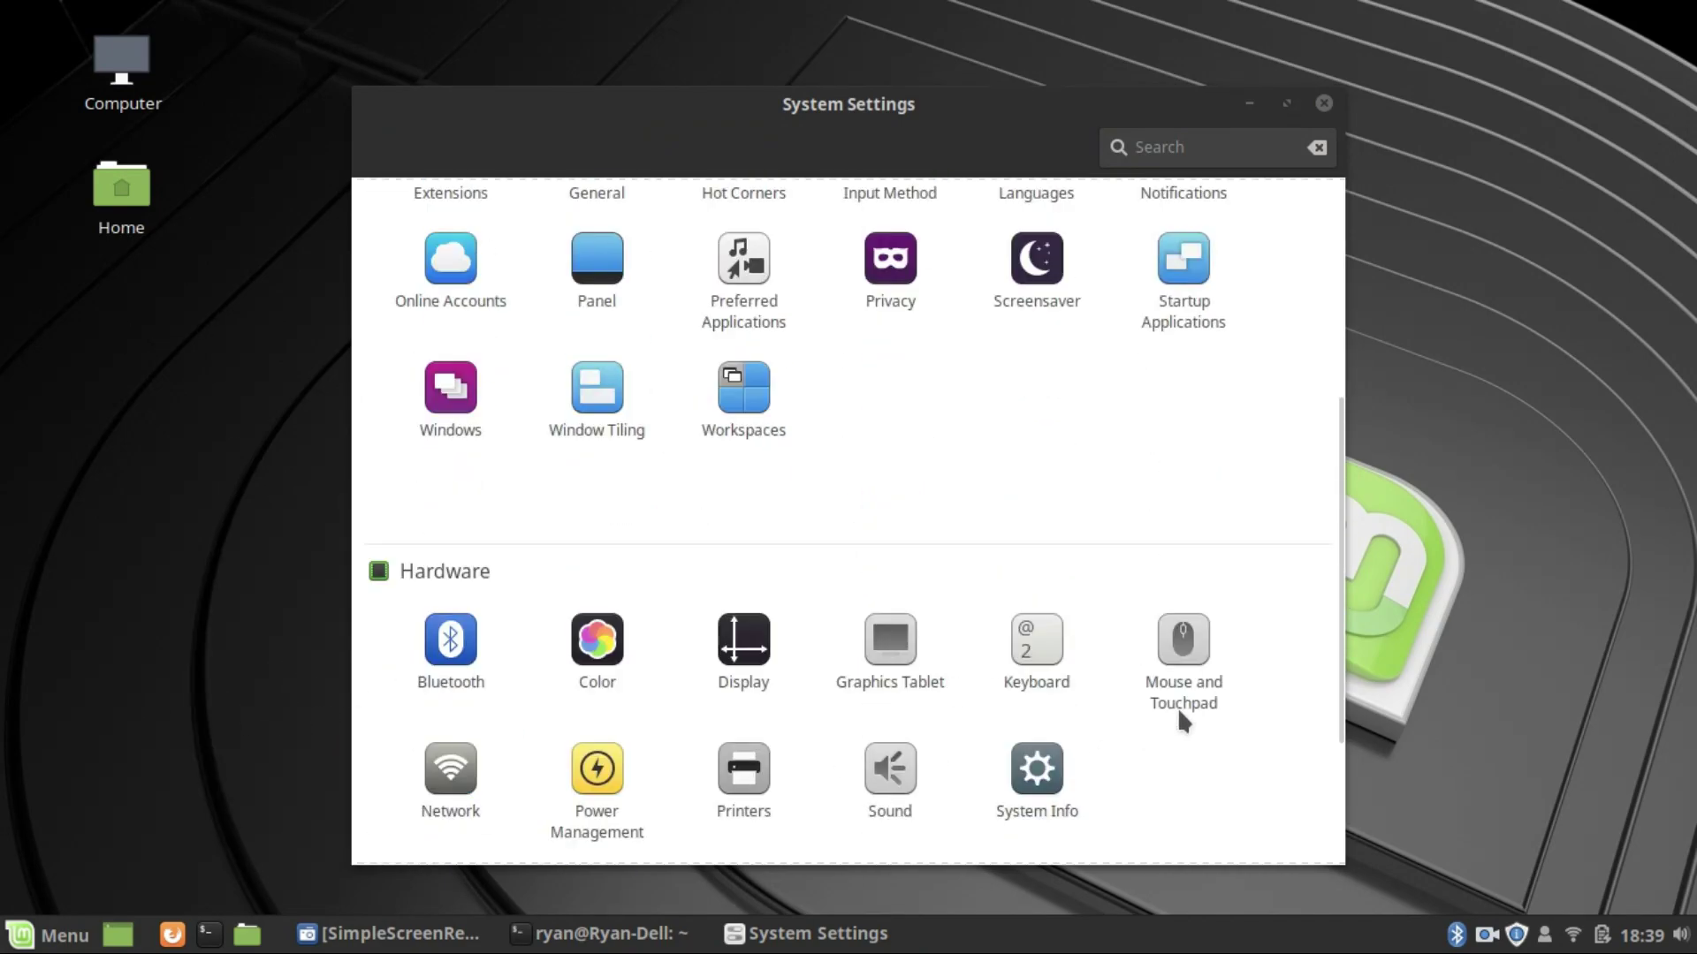
pyautogui.scroll(-3, 1184, 733)
pyautogui.scroll(8, 1178, 648)
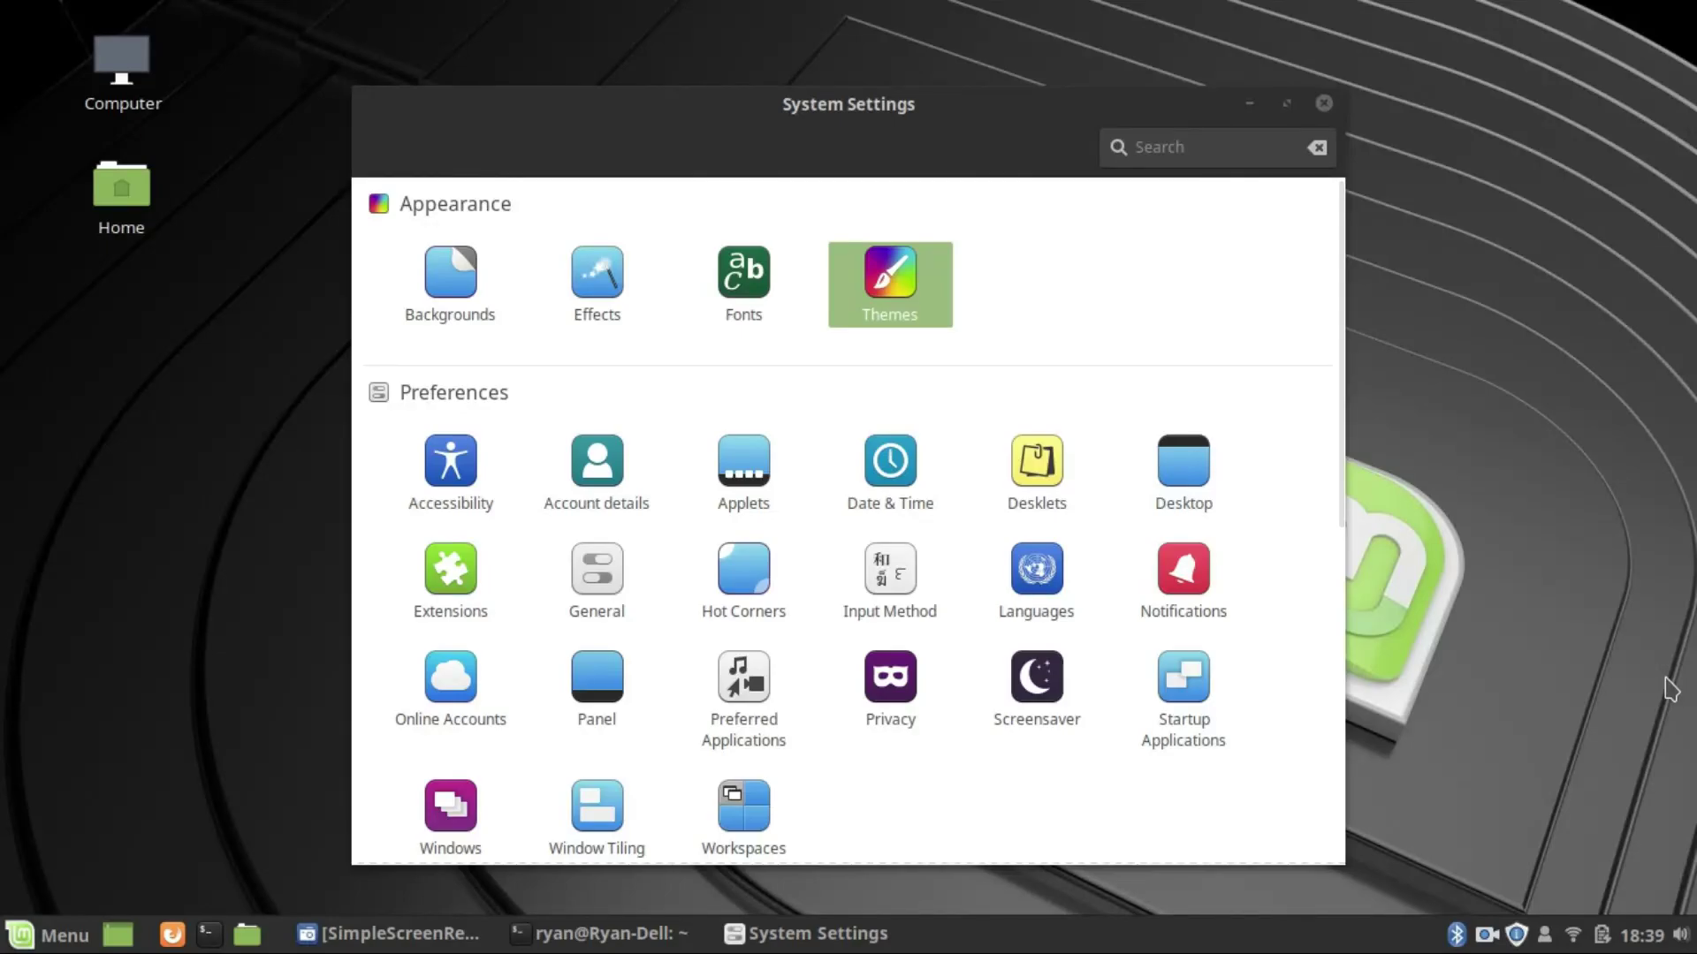
pyautogui.click(893, 115)
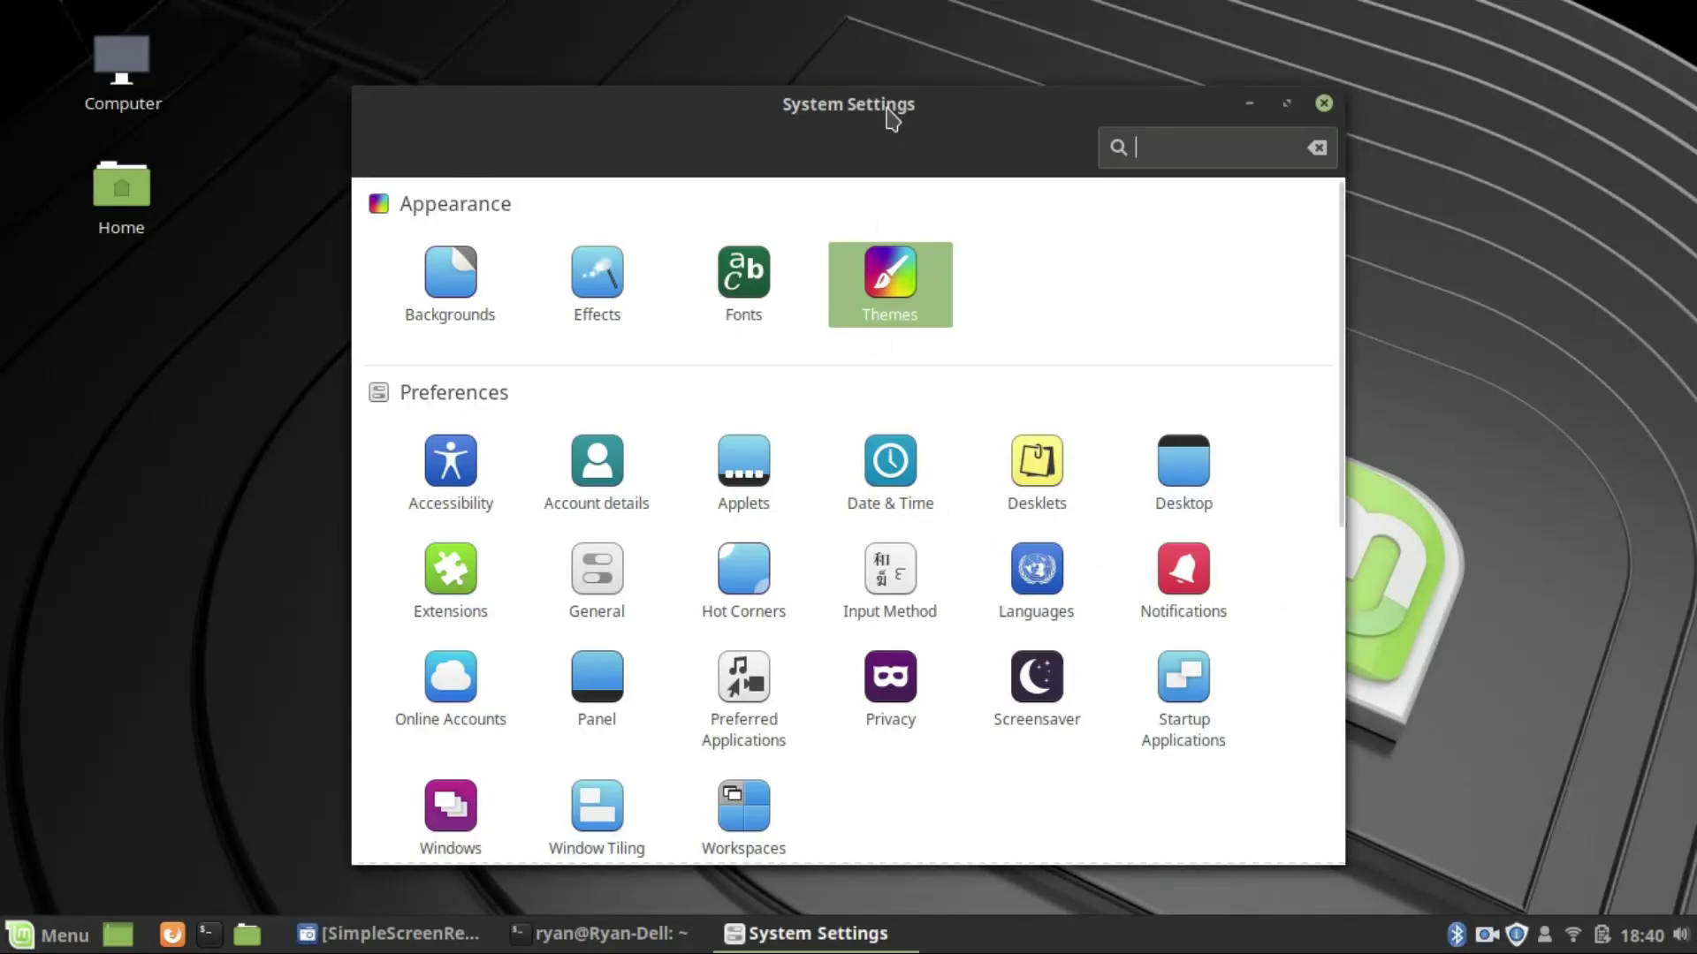
pyautogui.click(1252, 105)
pyautogui.click(852, 930)
pyautogui.scroll(-8, 734, 533)
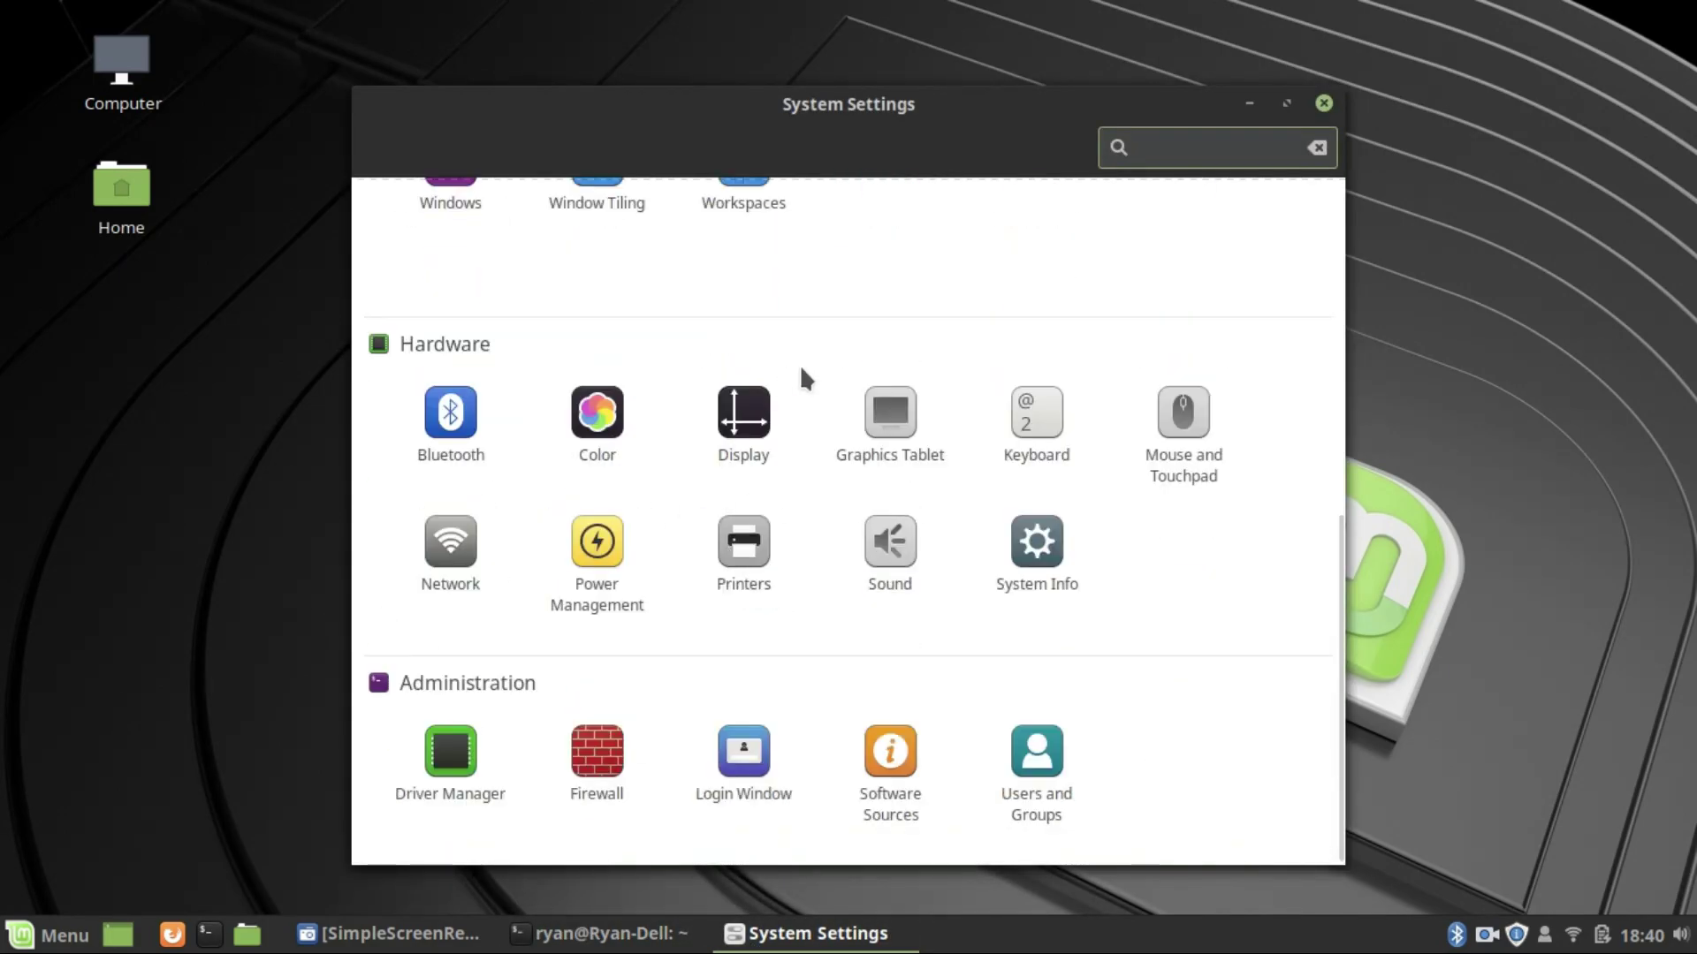
pyautogui.scroll(8, 800, 371)
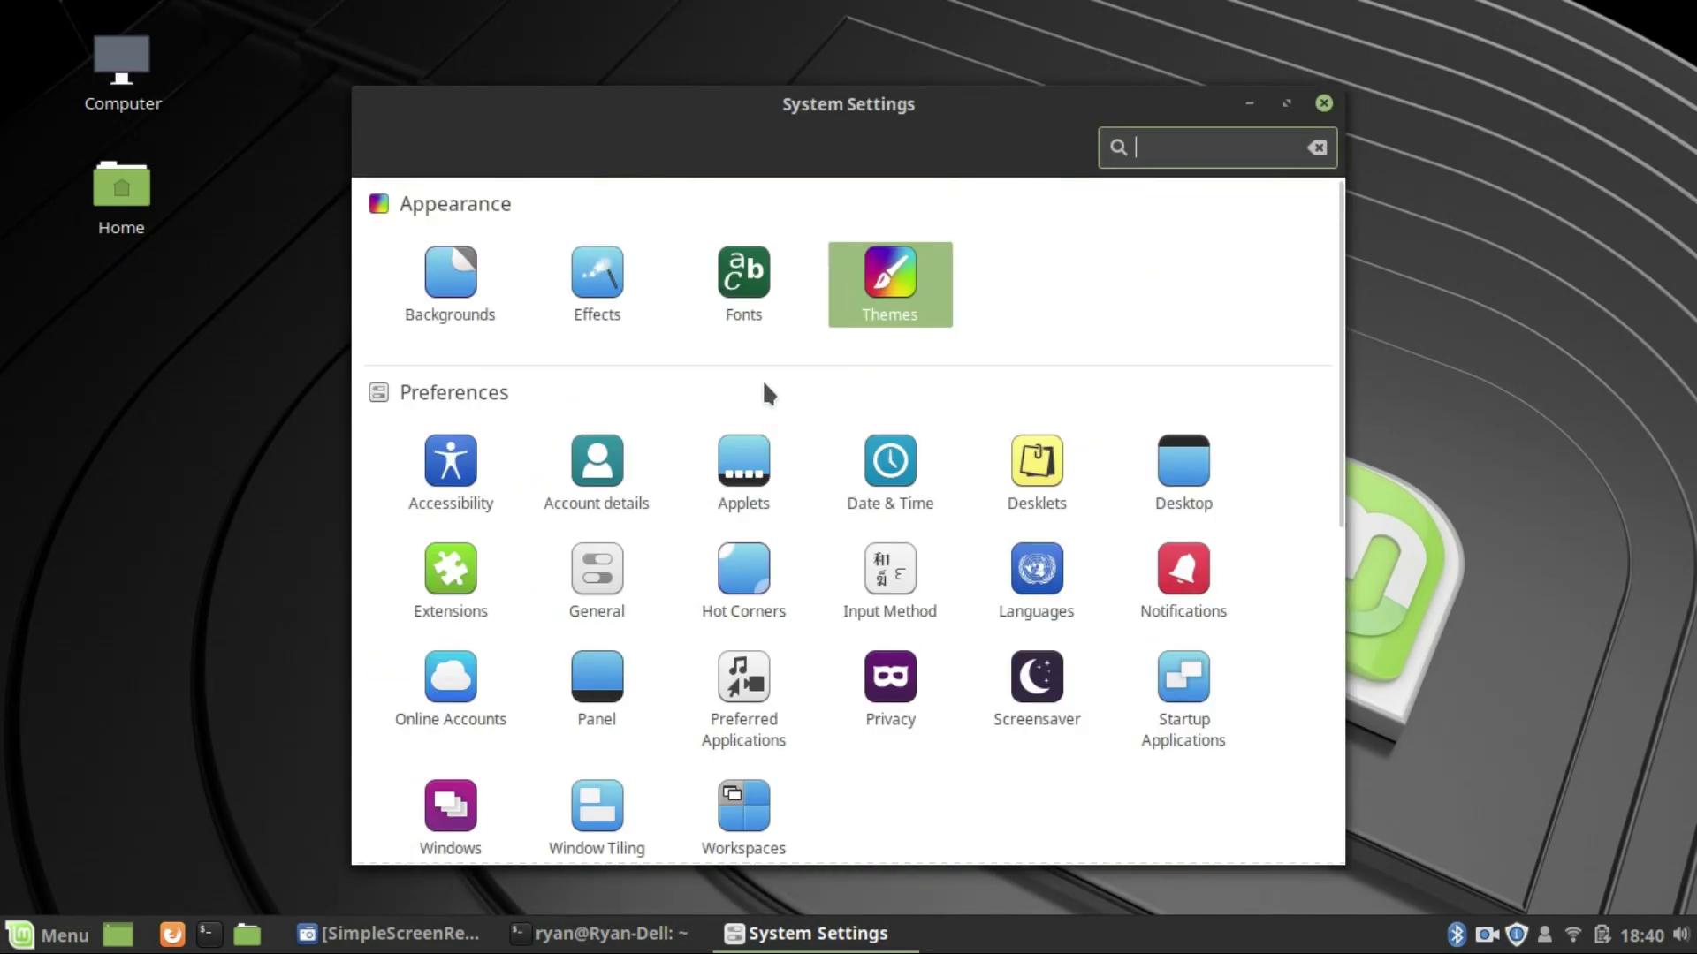
# Step: Review the Preferences and Hardware sections, then view the System Info page and return to the overview
pyautogui.click(1140, 260)
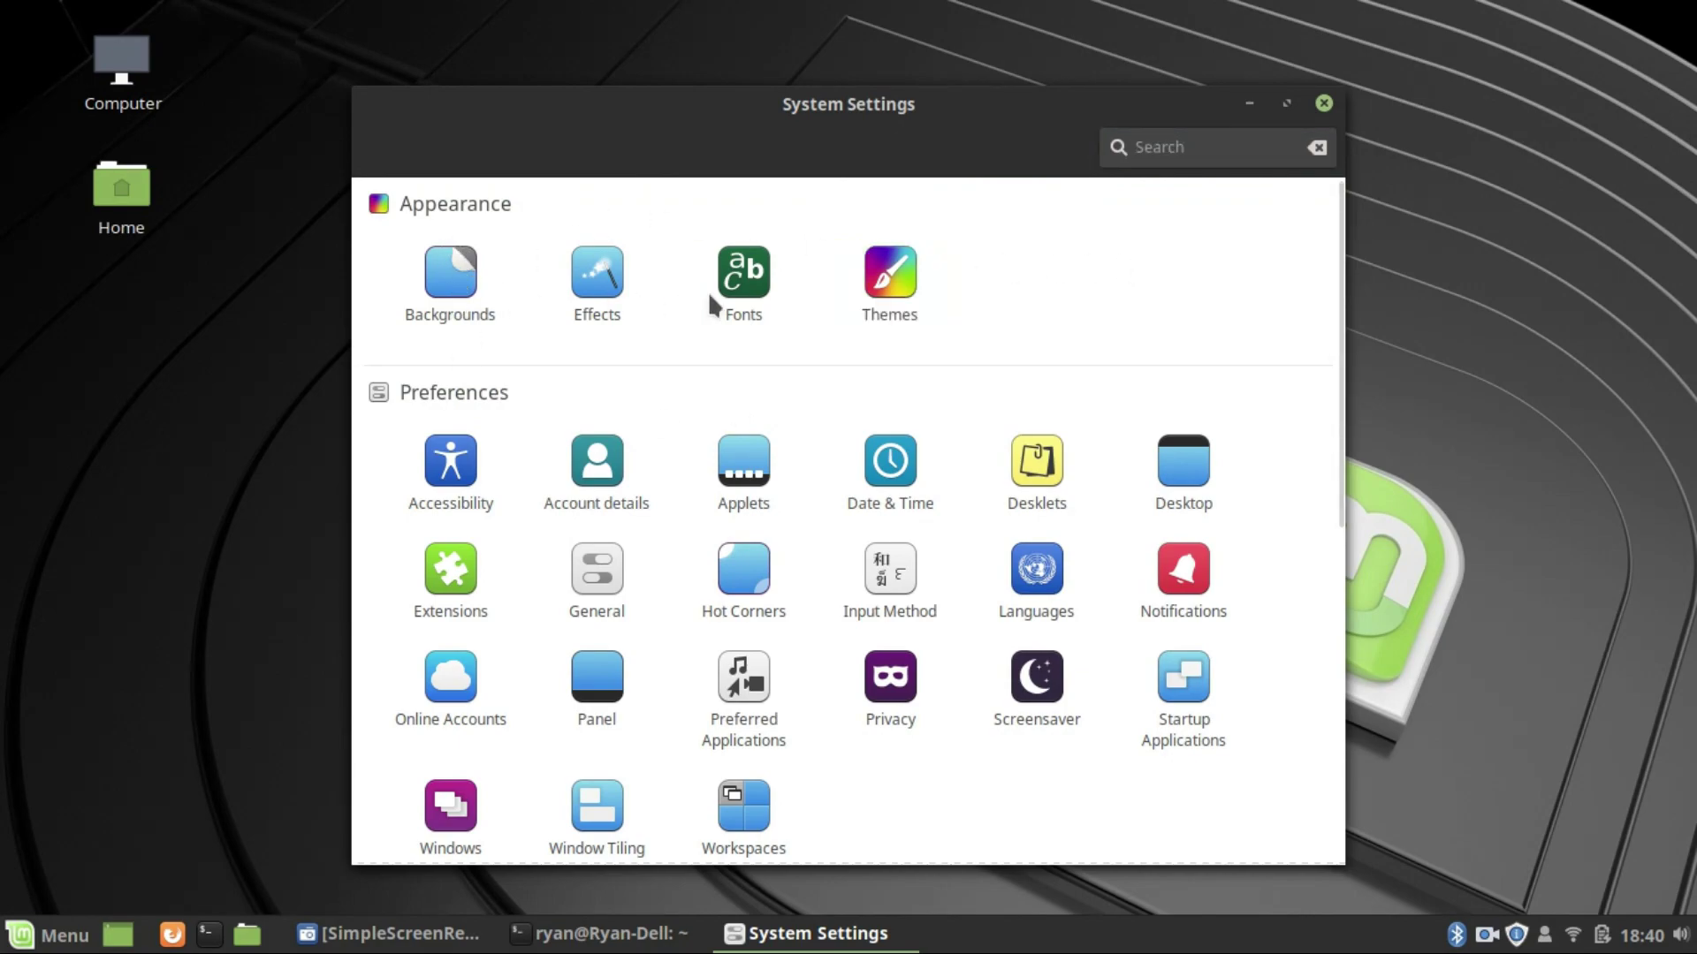
pyautogui.scroll(-2, 513, 364)
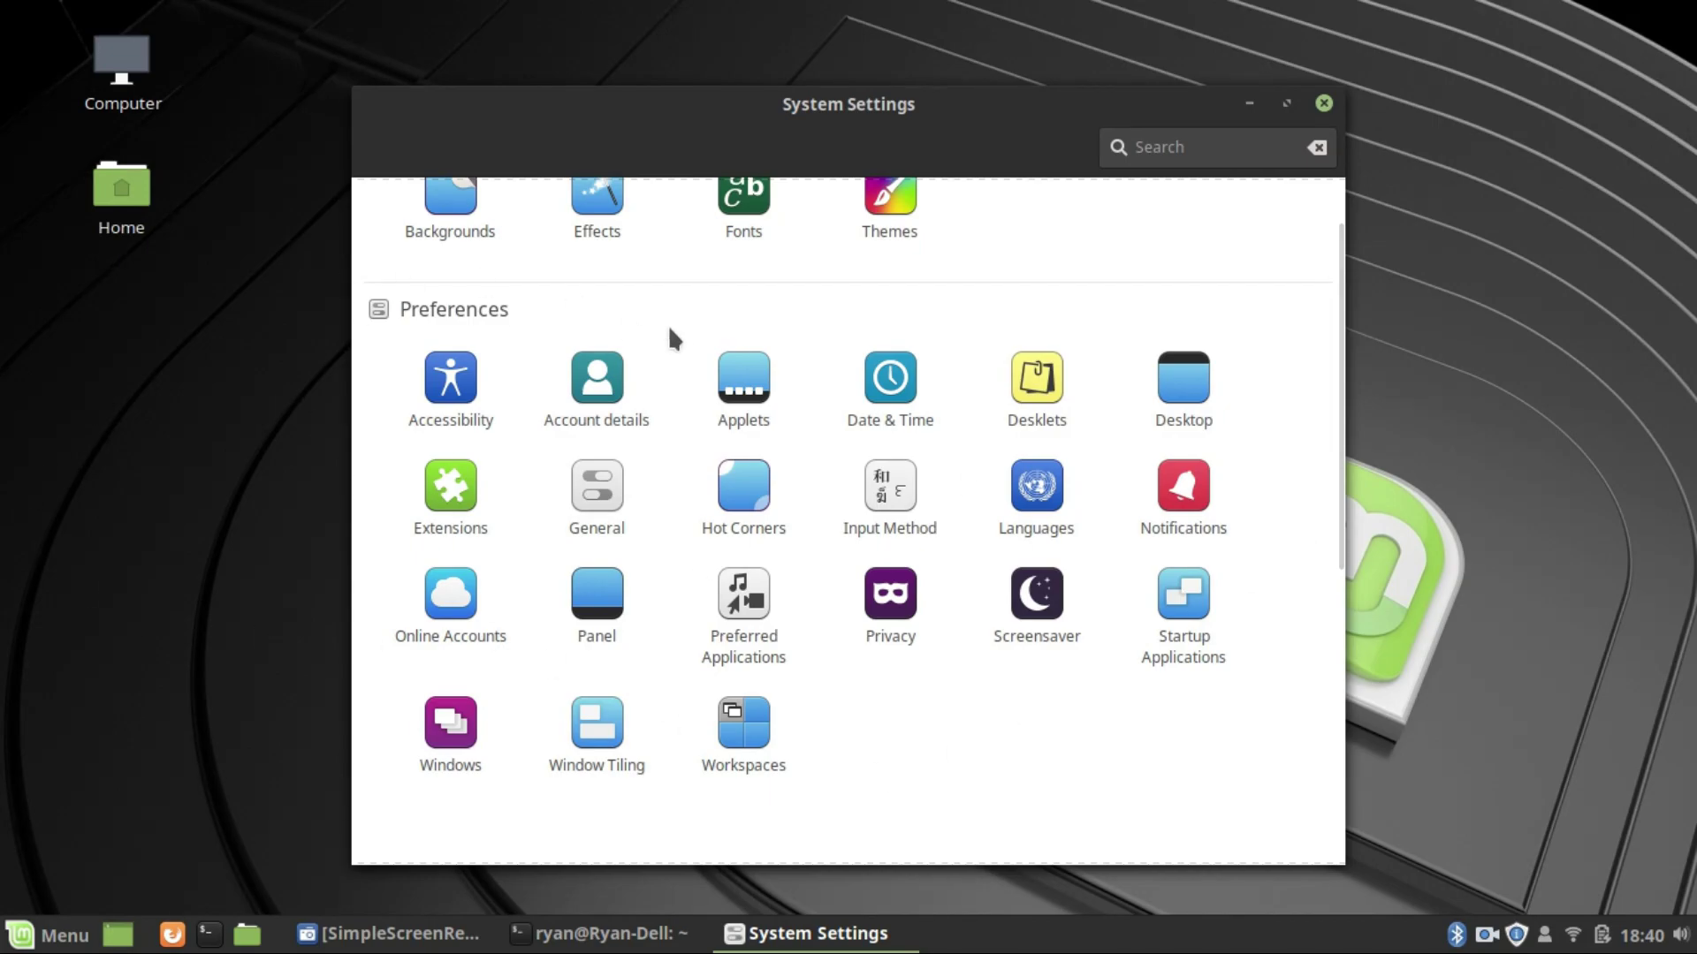
pyautogui.scroll(-1, 994, 624)
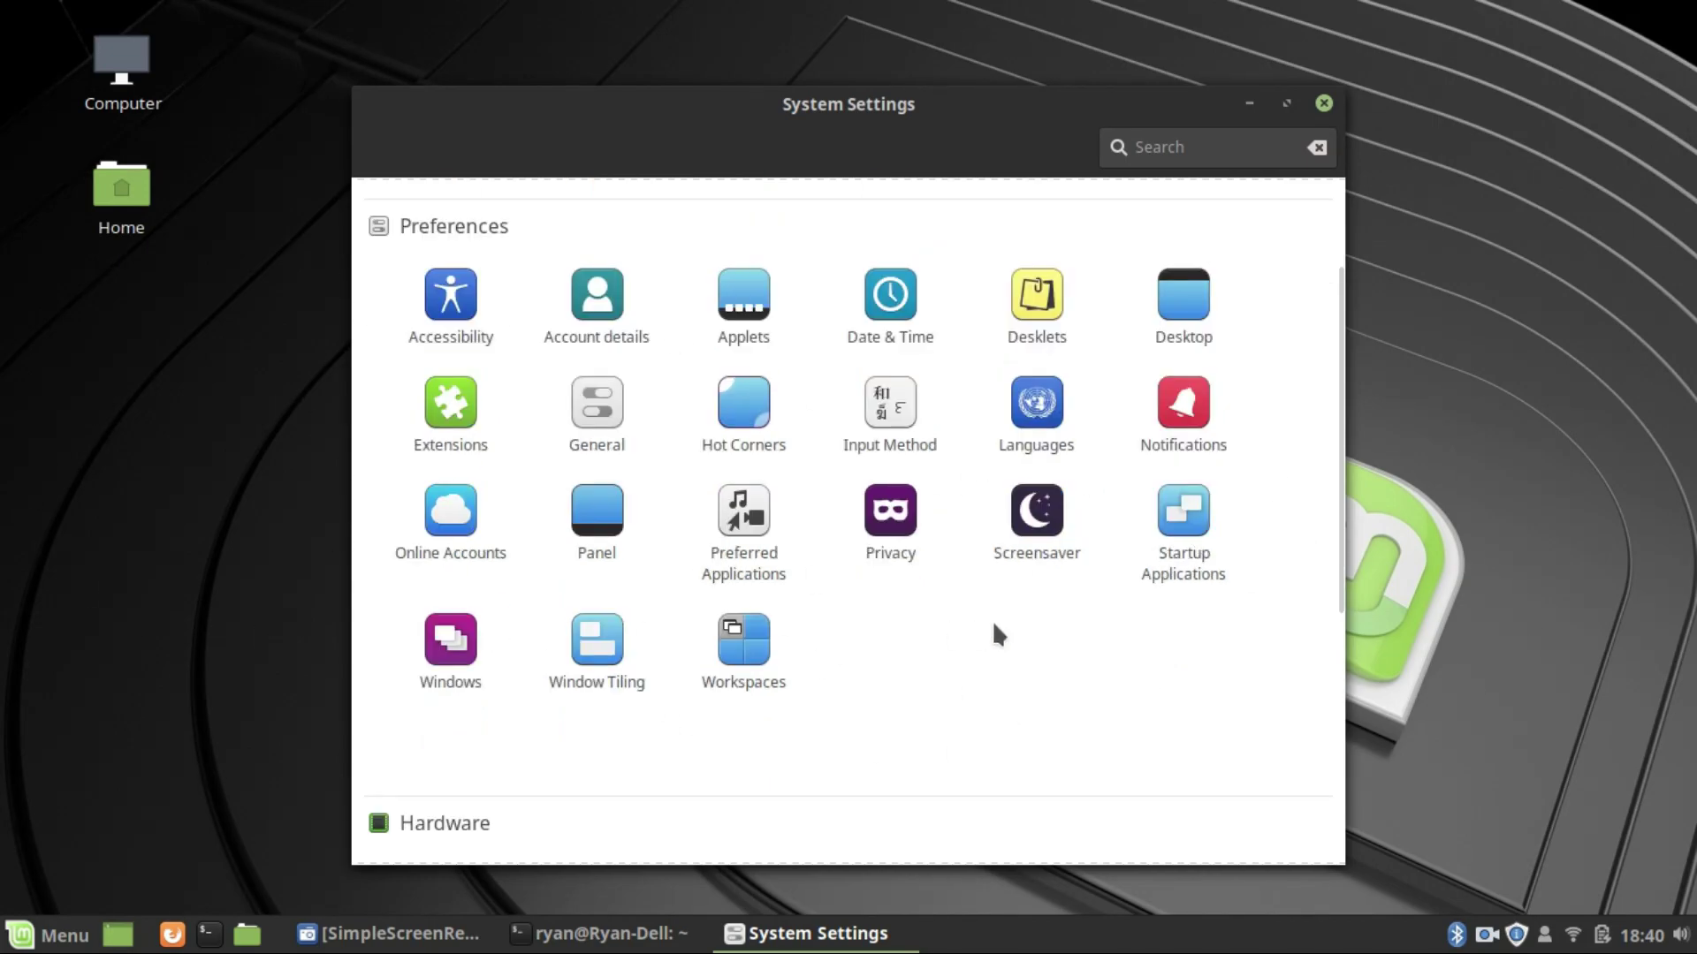
pyautogui.scroll(2, 921, 596)
pyautogui.scroll(-2, 921, 596)
pyautogui.scroll(-3, 919, 590)
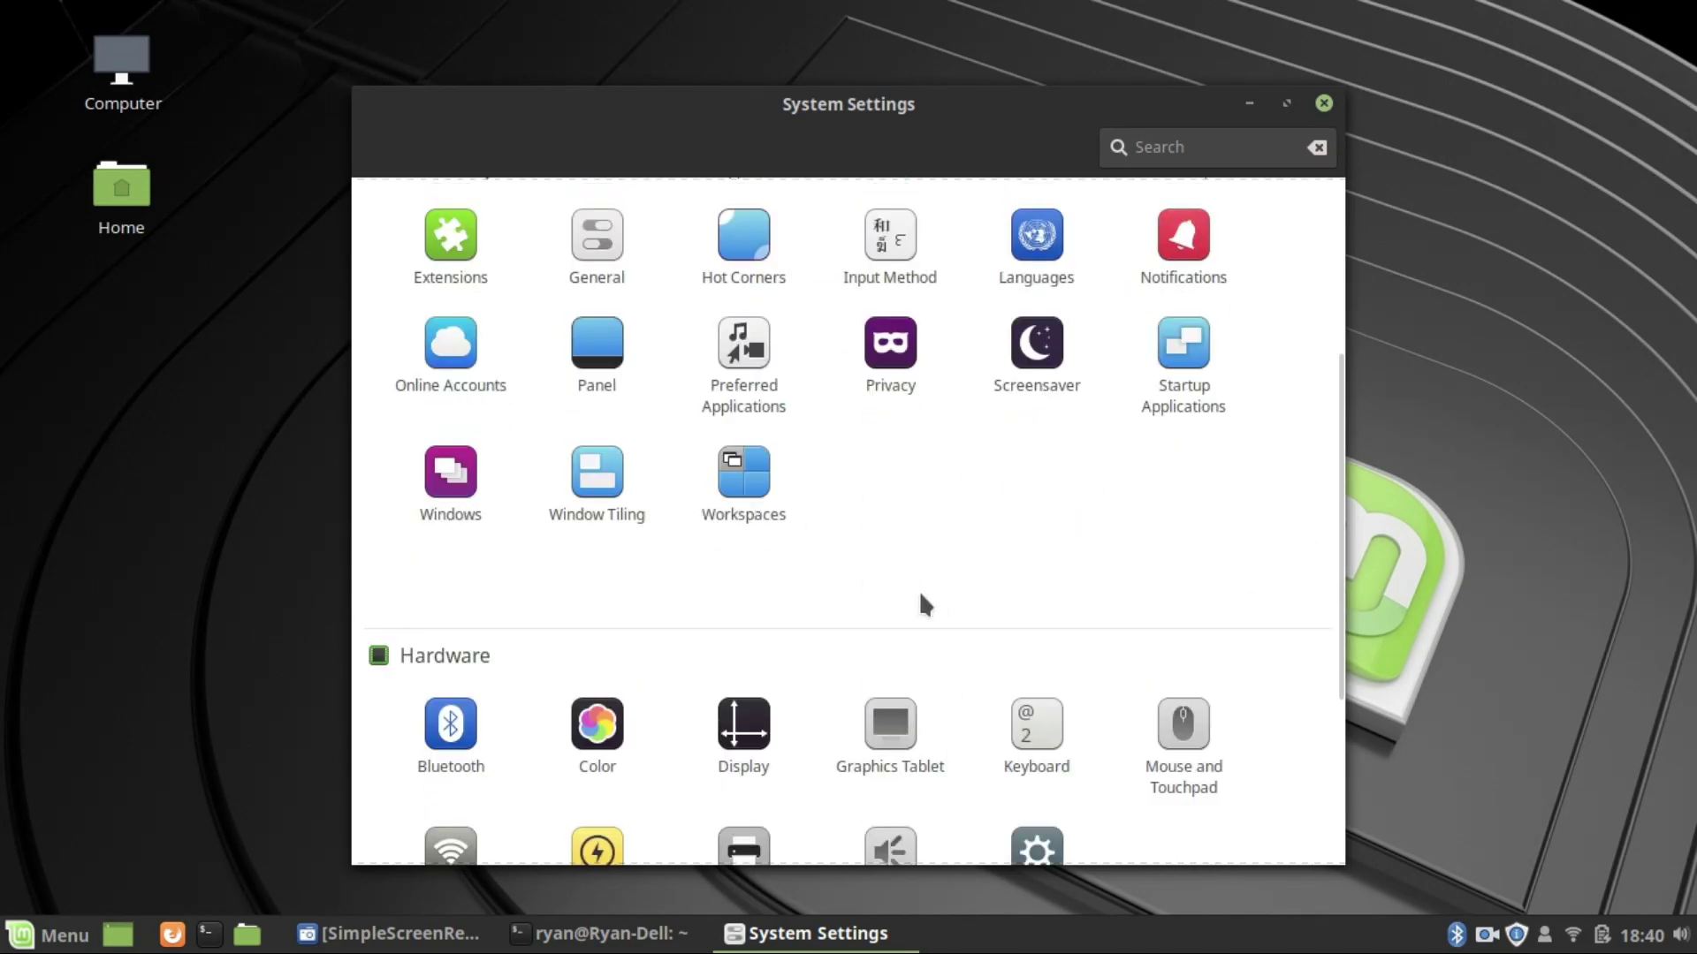
pyautogui.scroll(-1, 422, 548)
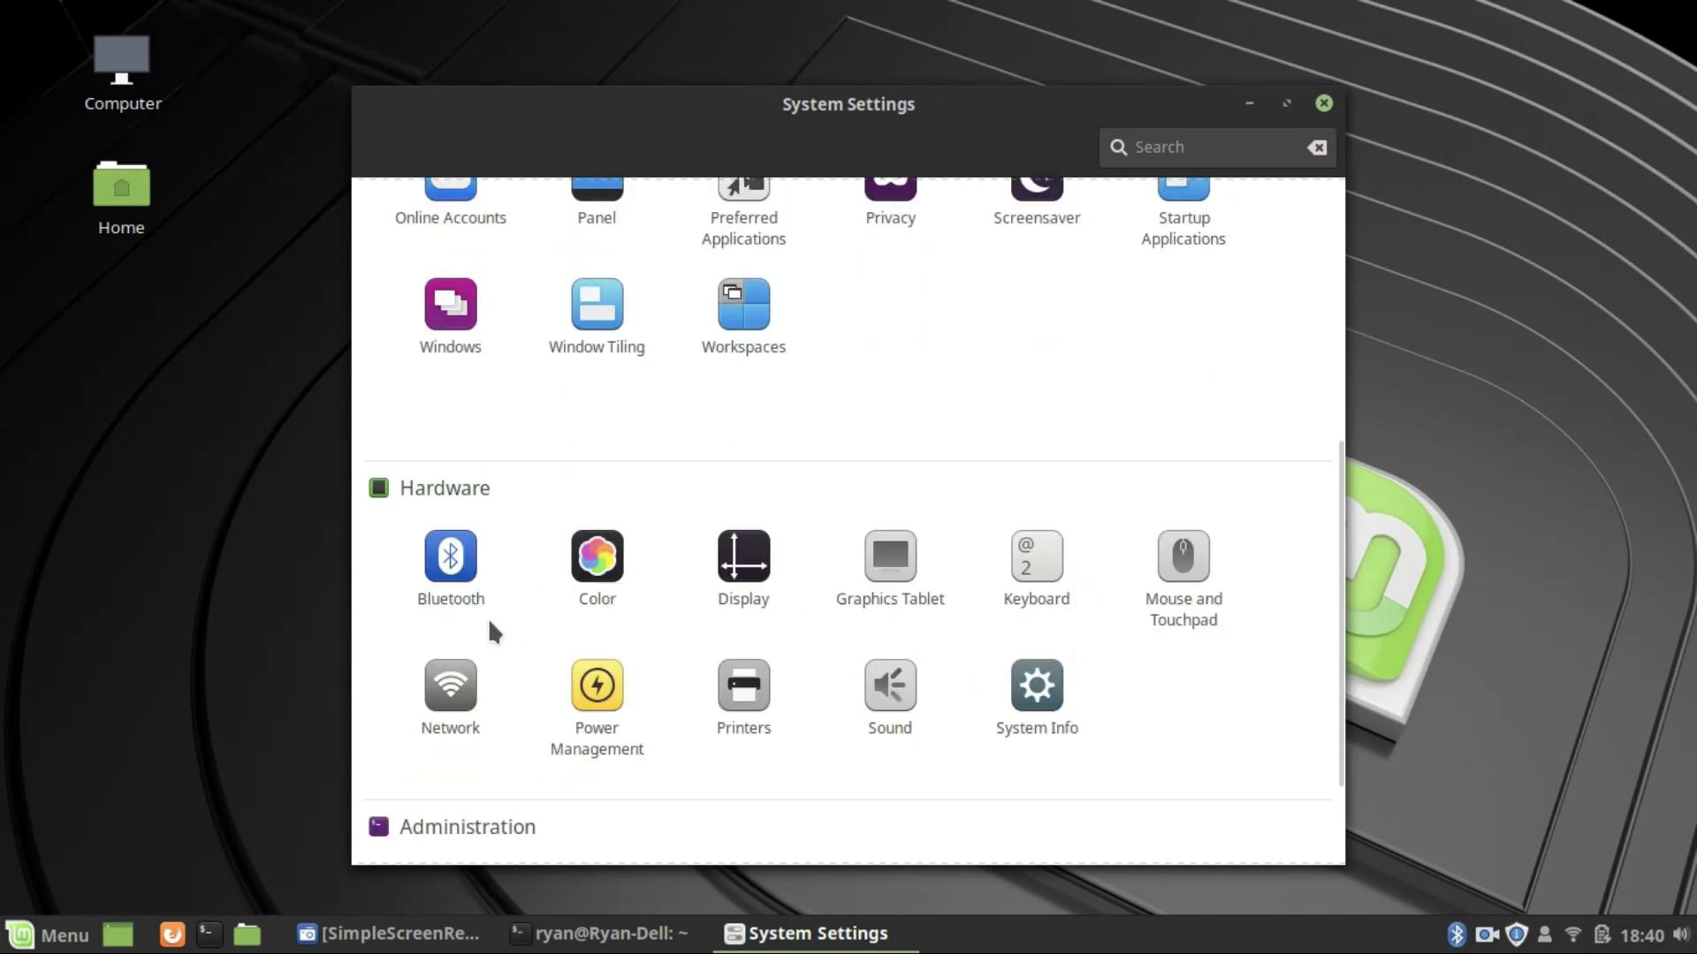
pyautogui.click(1034, 693)
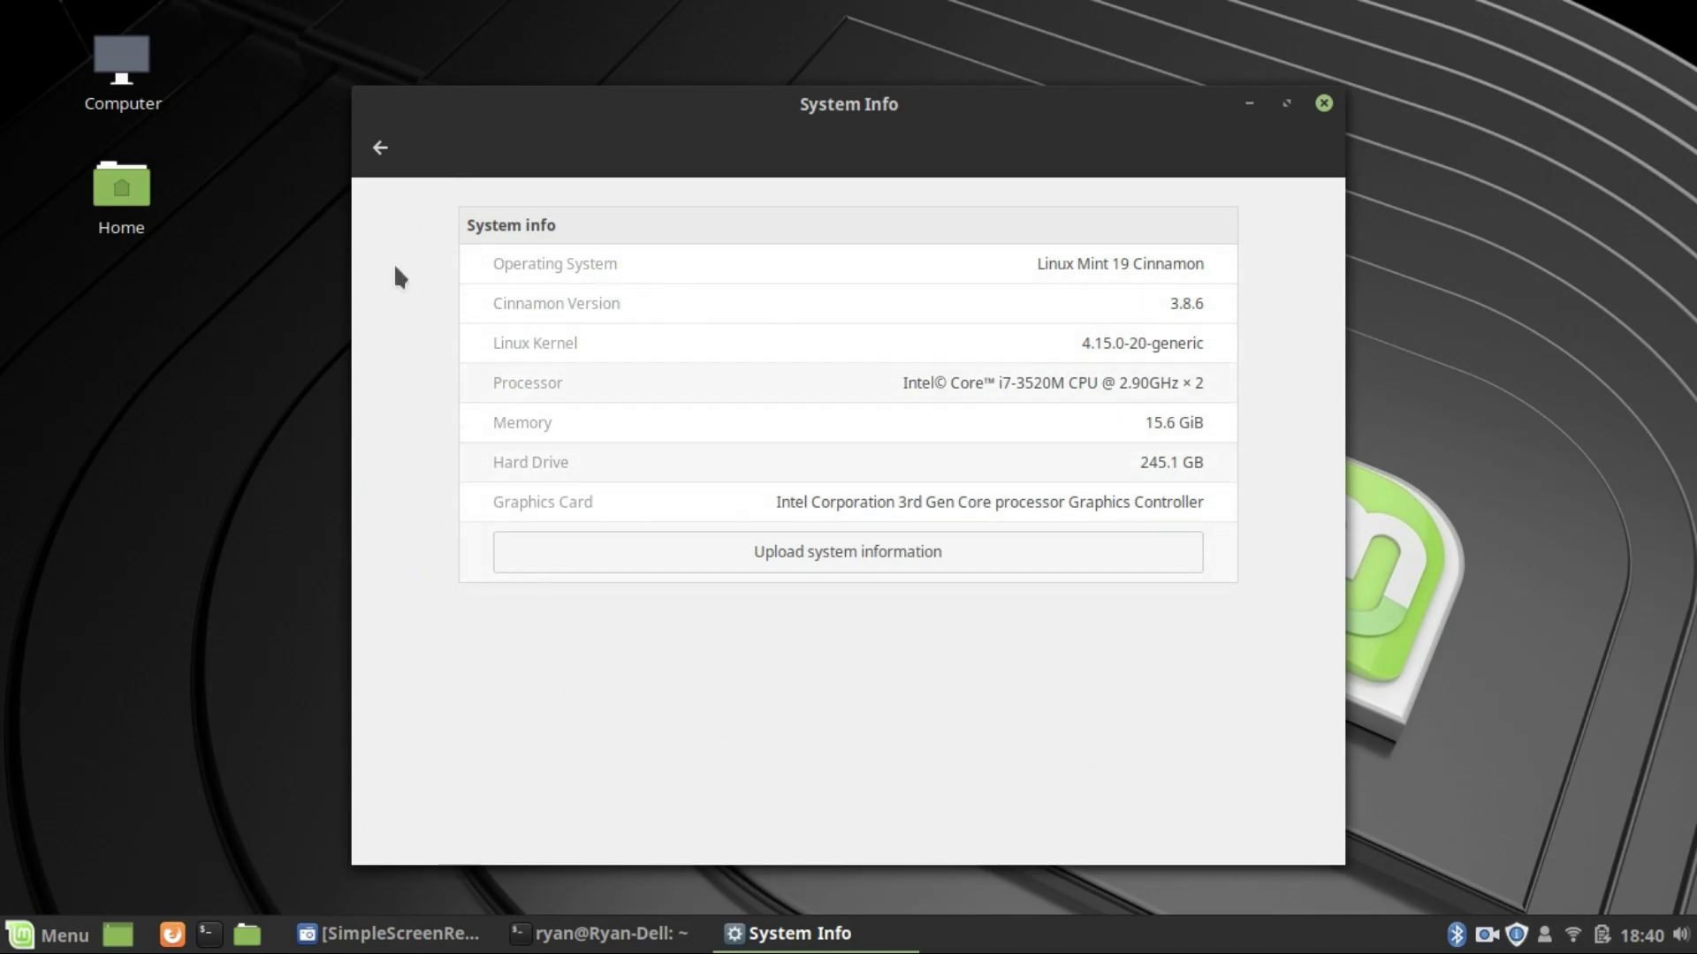
pyautogui.click(380, 148)
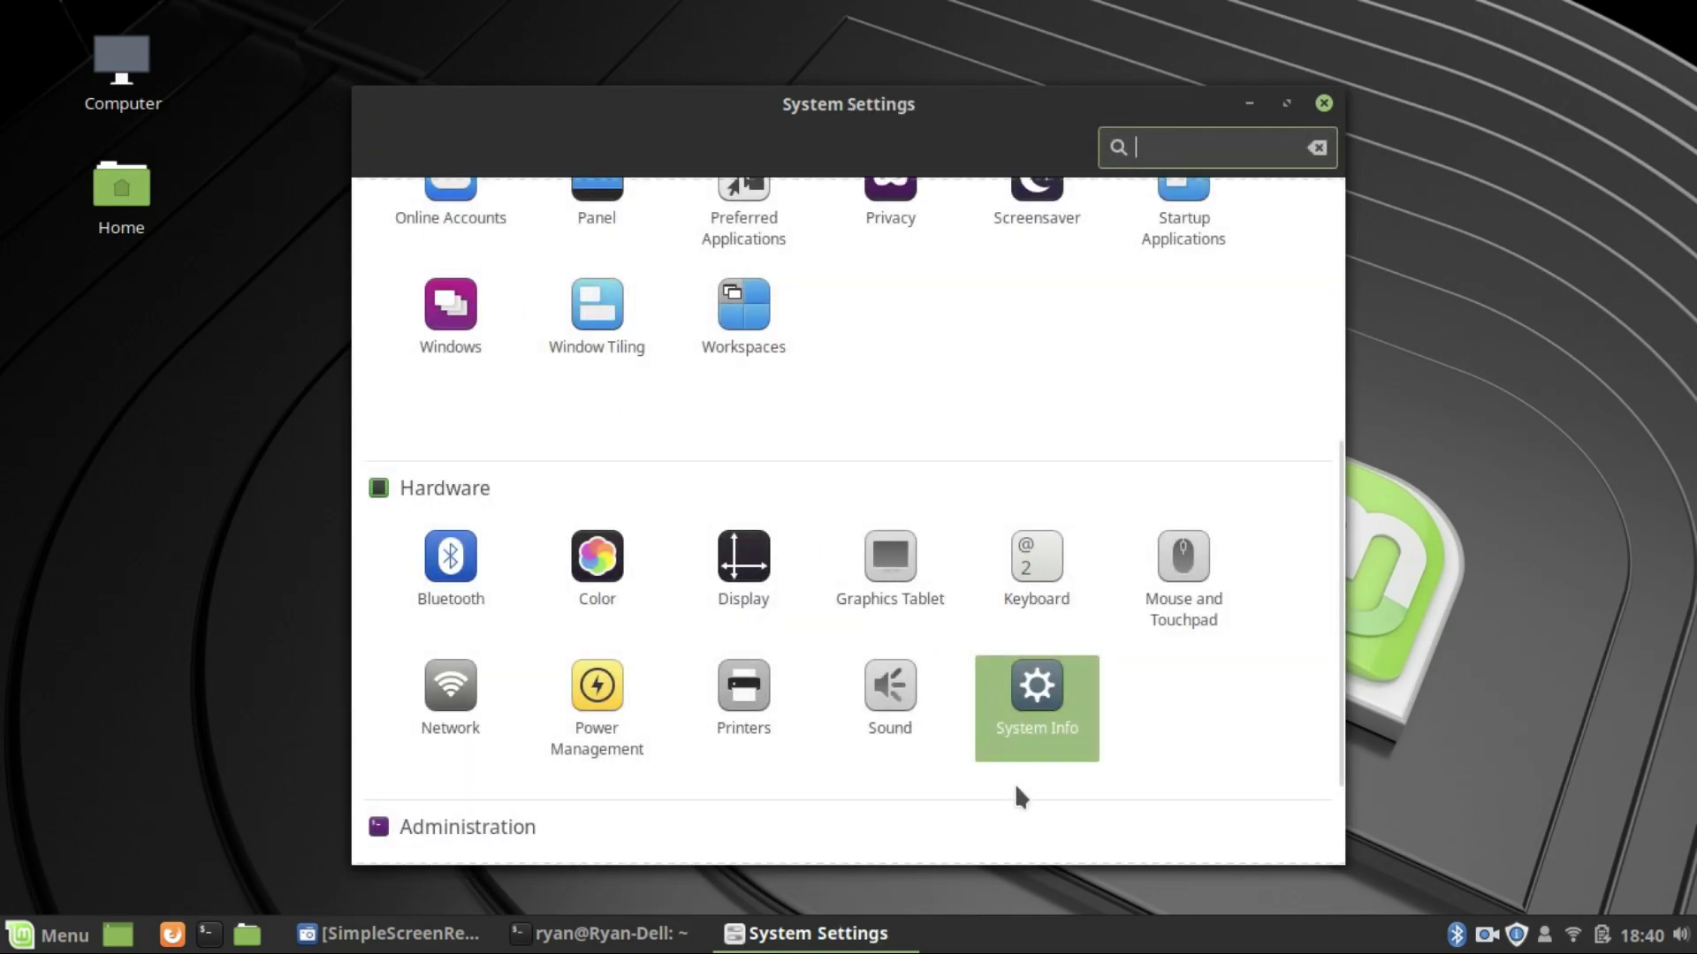
# Step: Open Users and Groups from the Administration section and authenticate with the account password
pyautogui.scroll(-3, 931, 607)
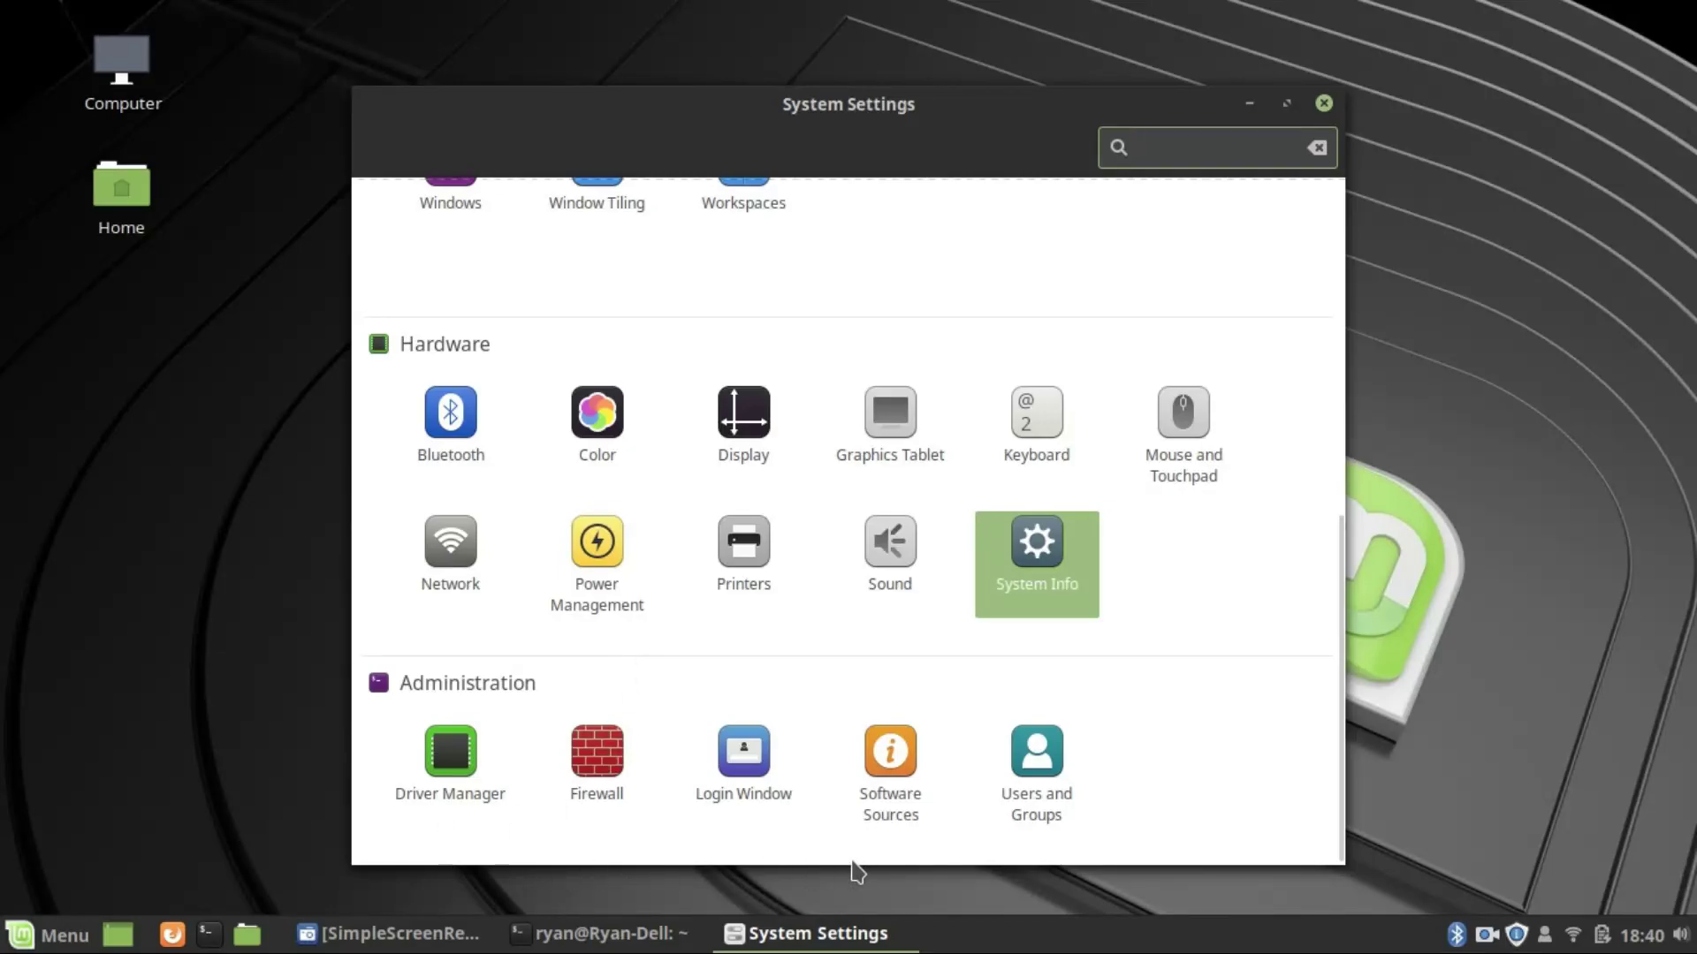
pyautogui.click(1003, 775)
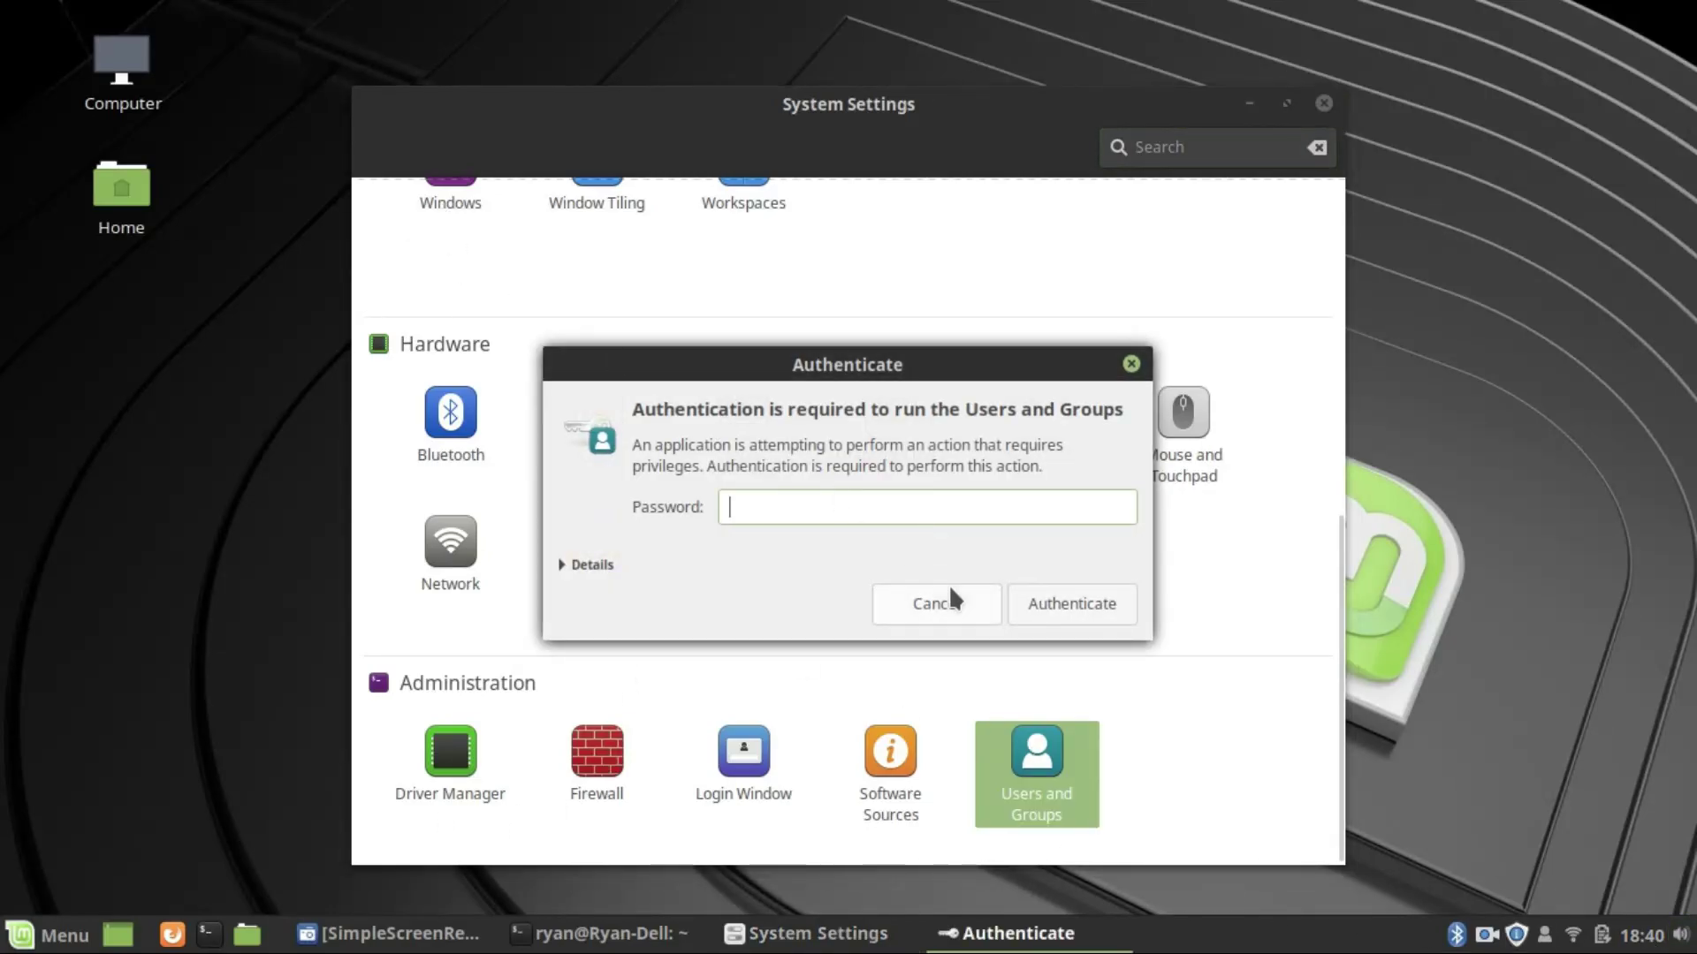
pyautogui.click(971, 602)
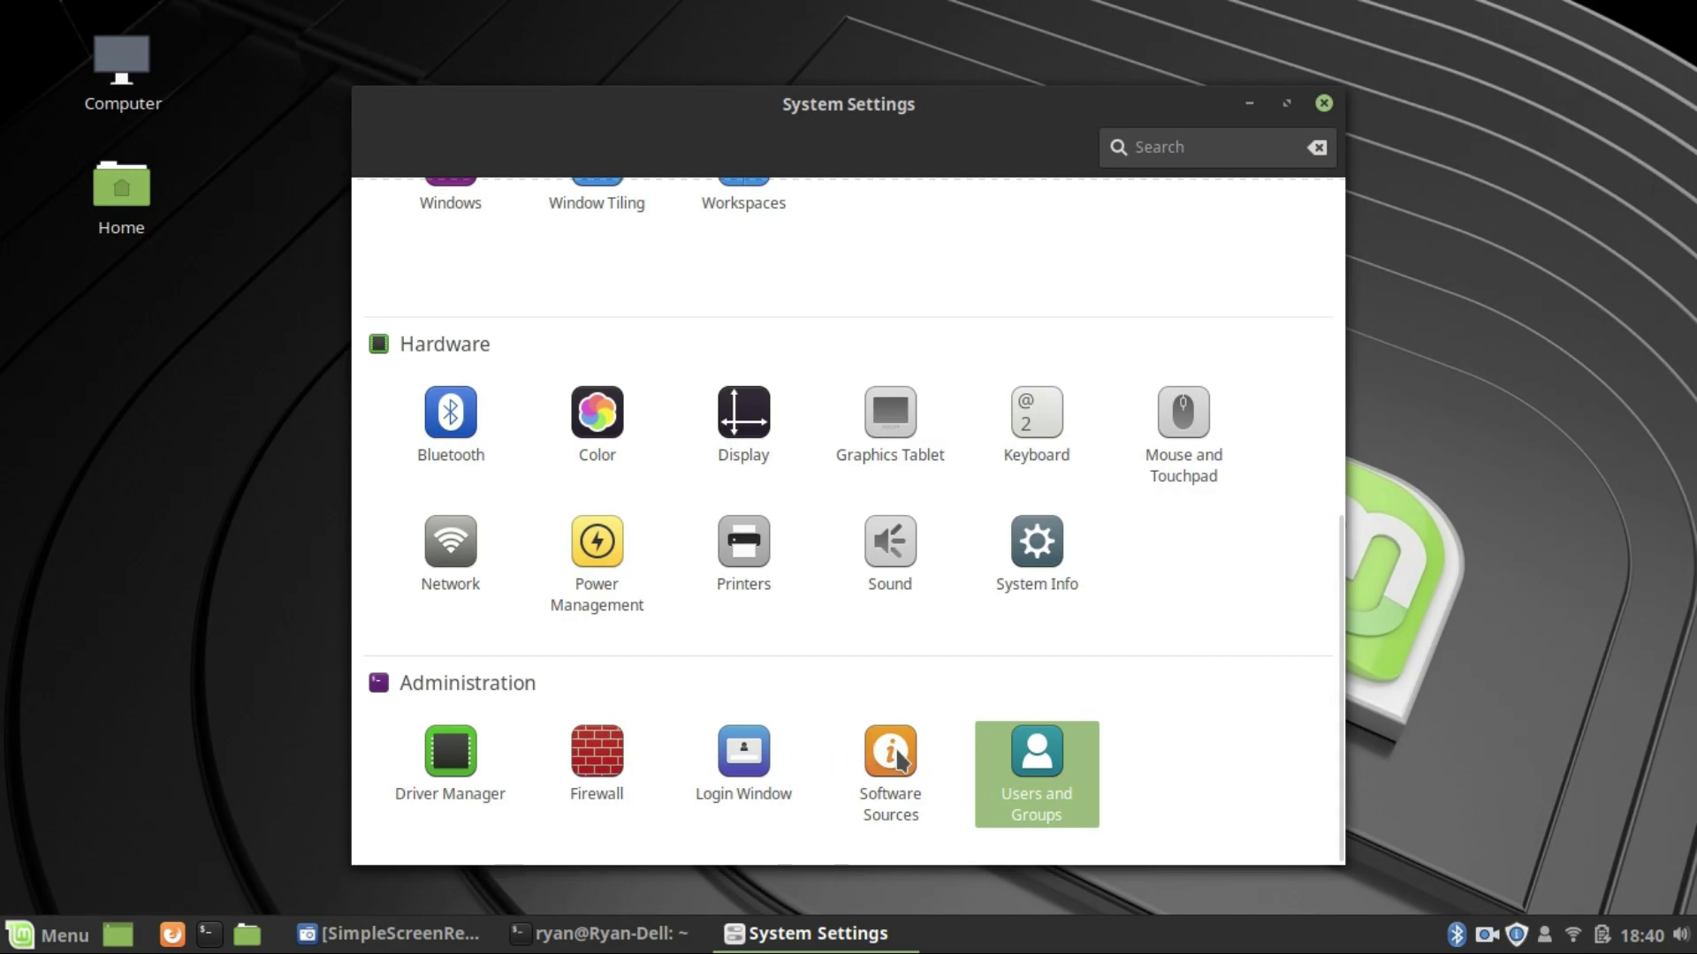
pyautogui.click(1043, 801)
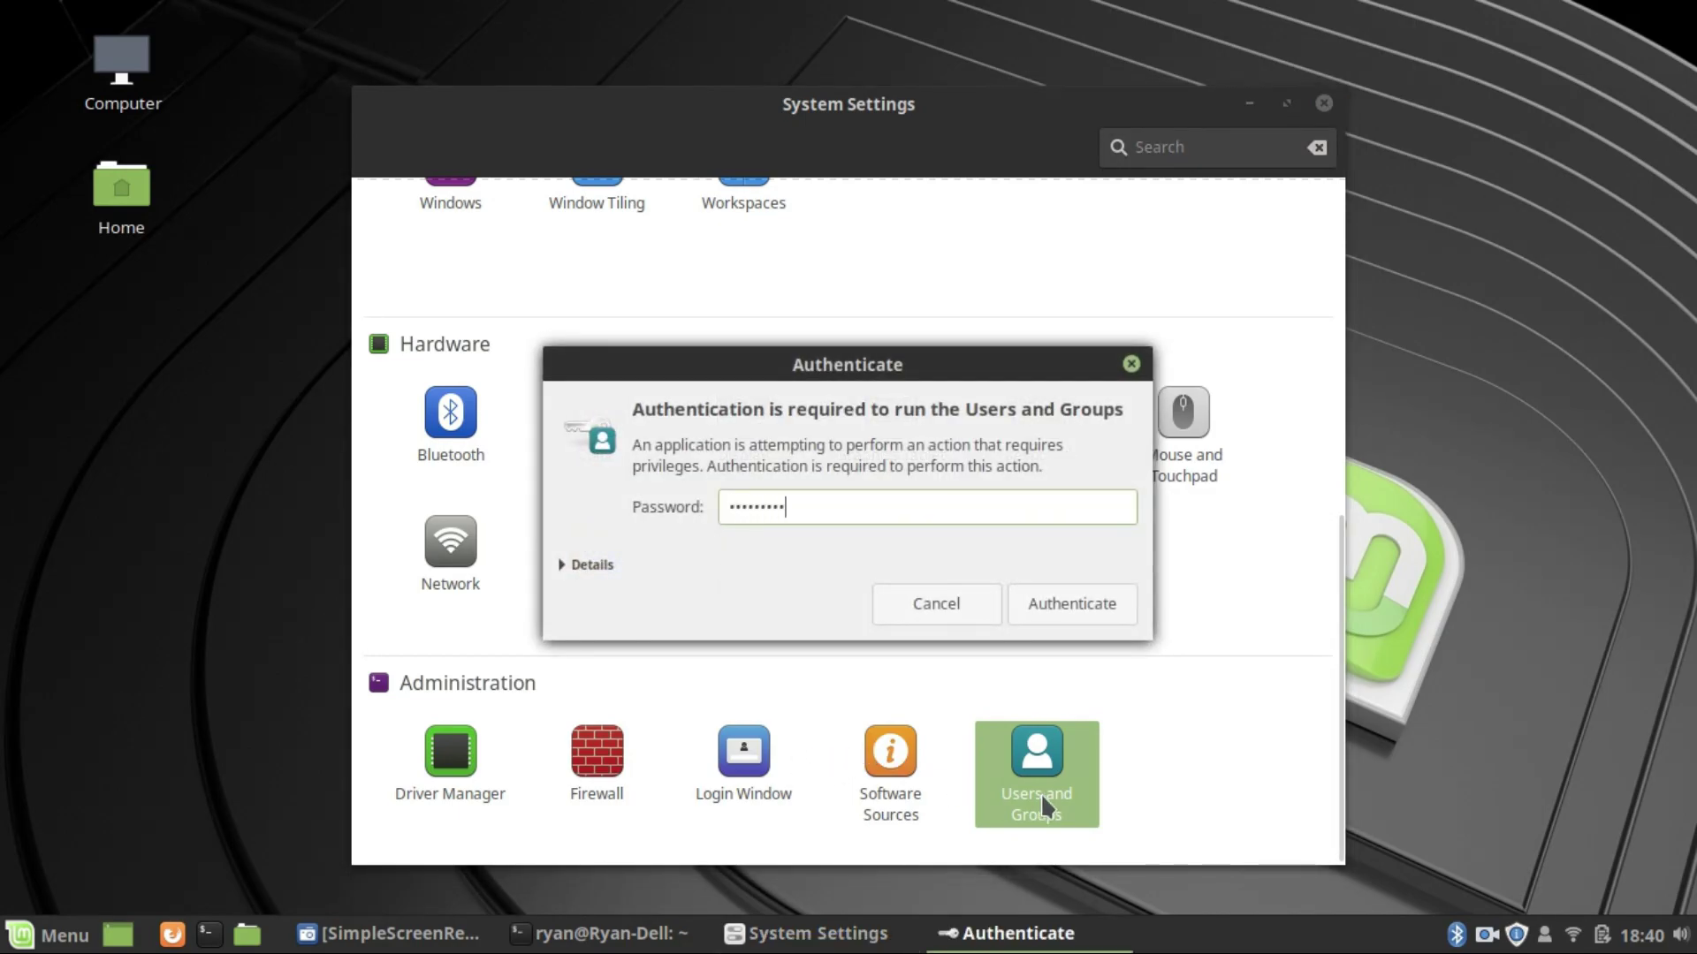
pyautogui.press('Return')
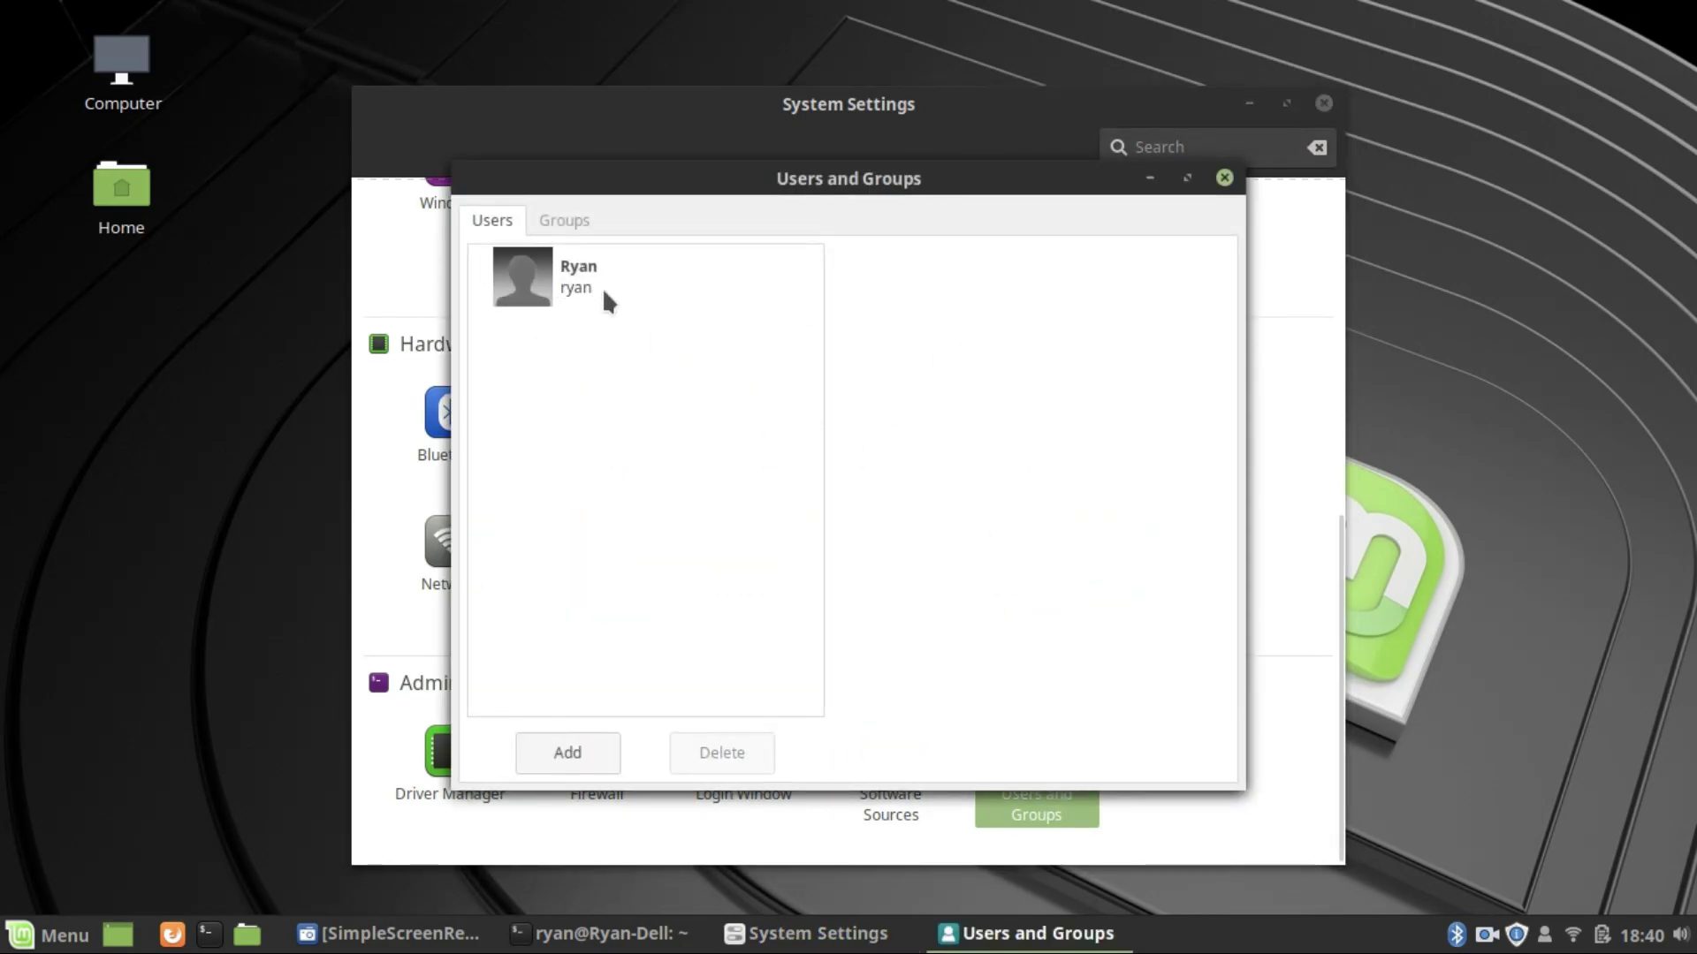
# Step: Review the existing user's account type options, set the account picture to the coffee cup, and close Users and Groups
pyautogui.click(589, 290)
pyautogui.click(1119, 417)
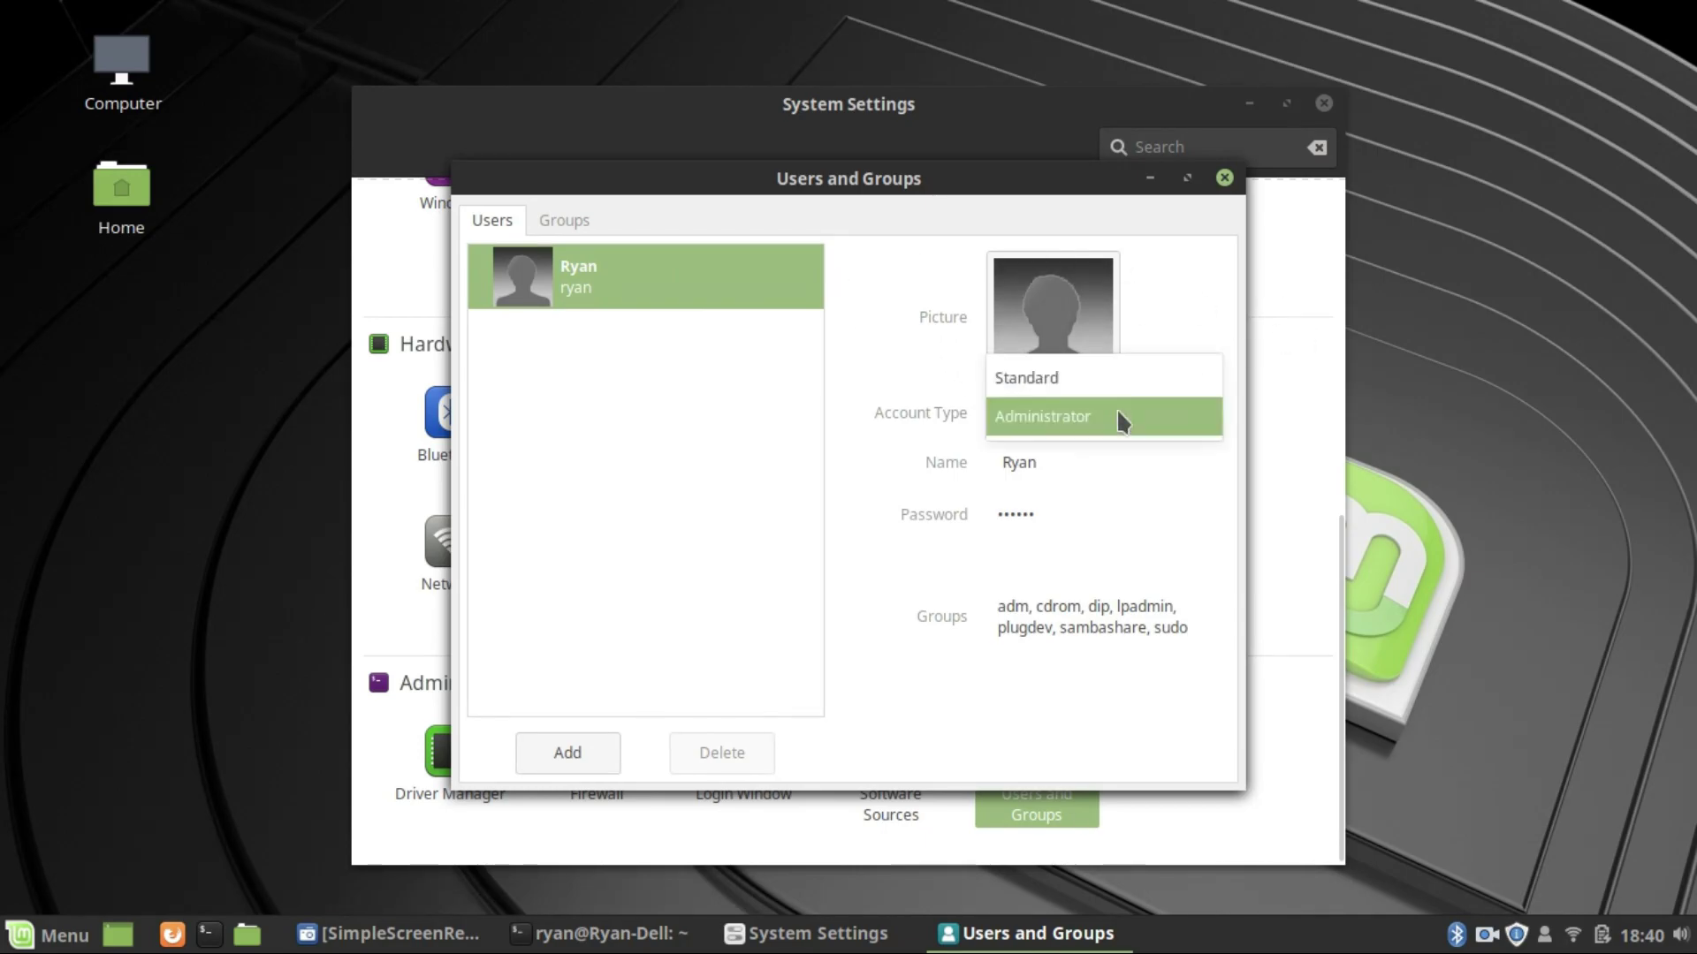
pyautogui.click(1086, 375)
pyautogui.click(1085, 375)
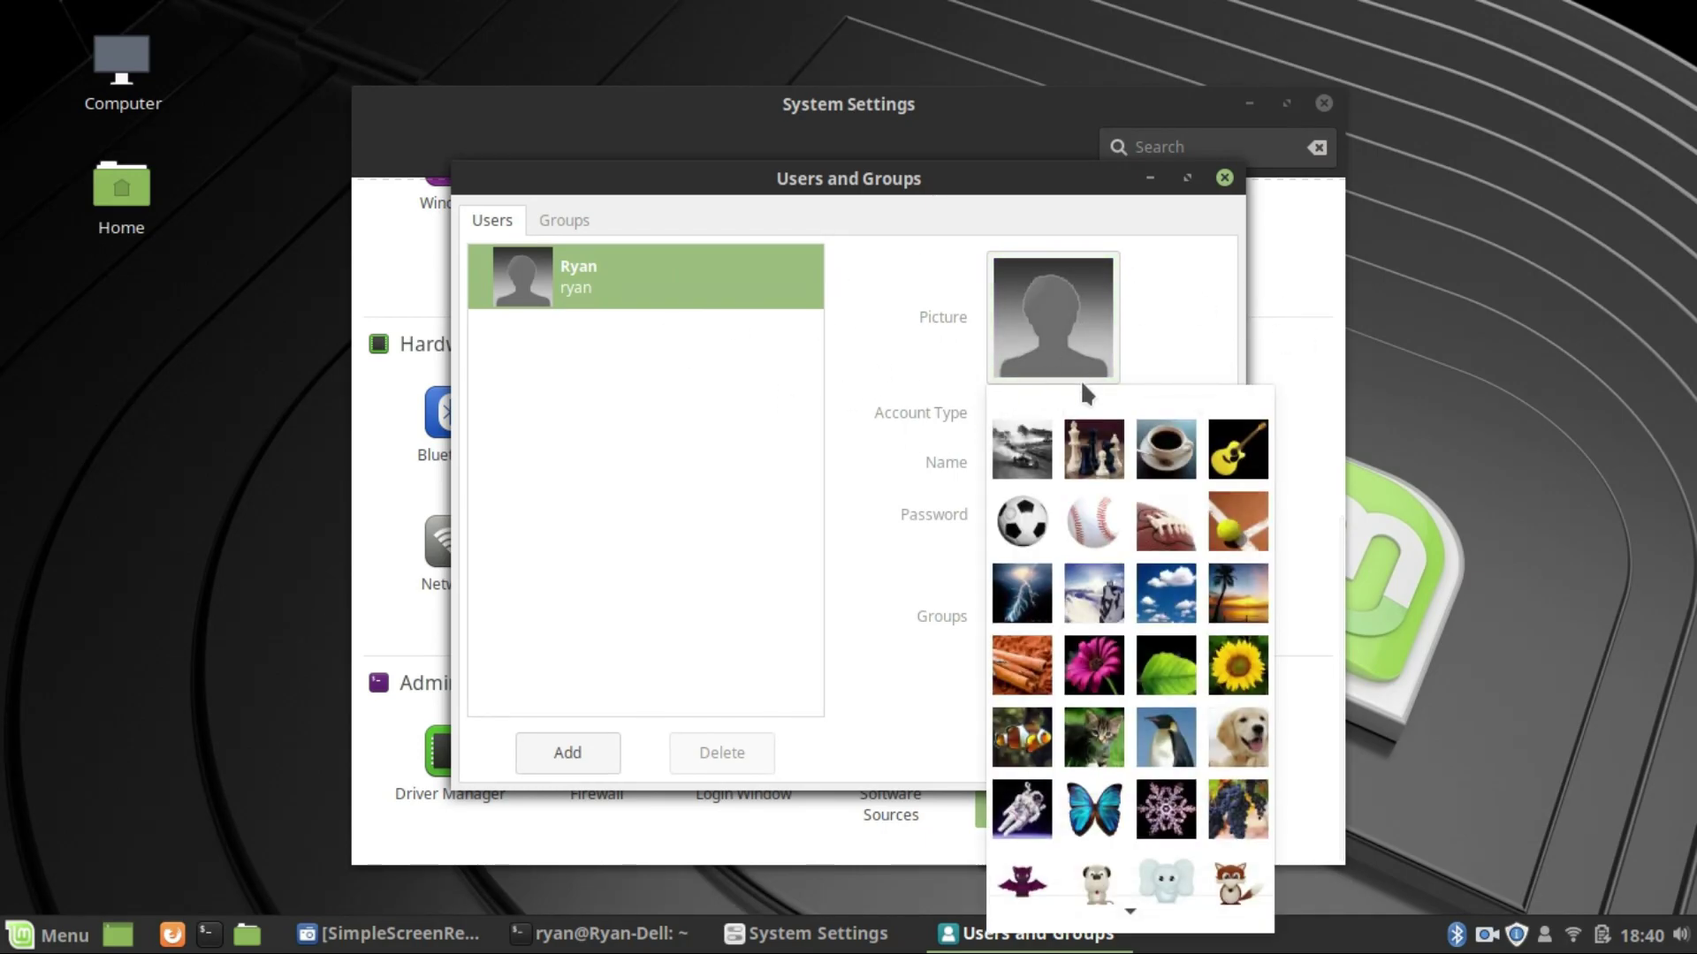
pyautogui.click(1166, 449)
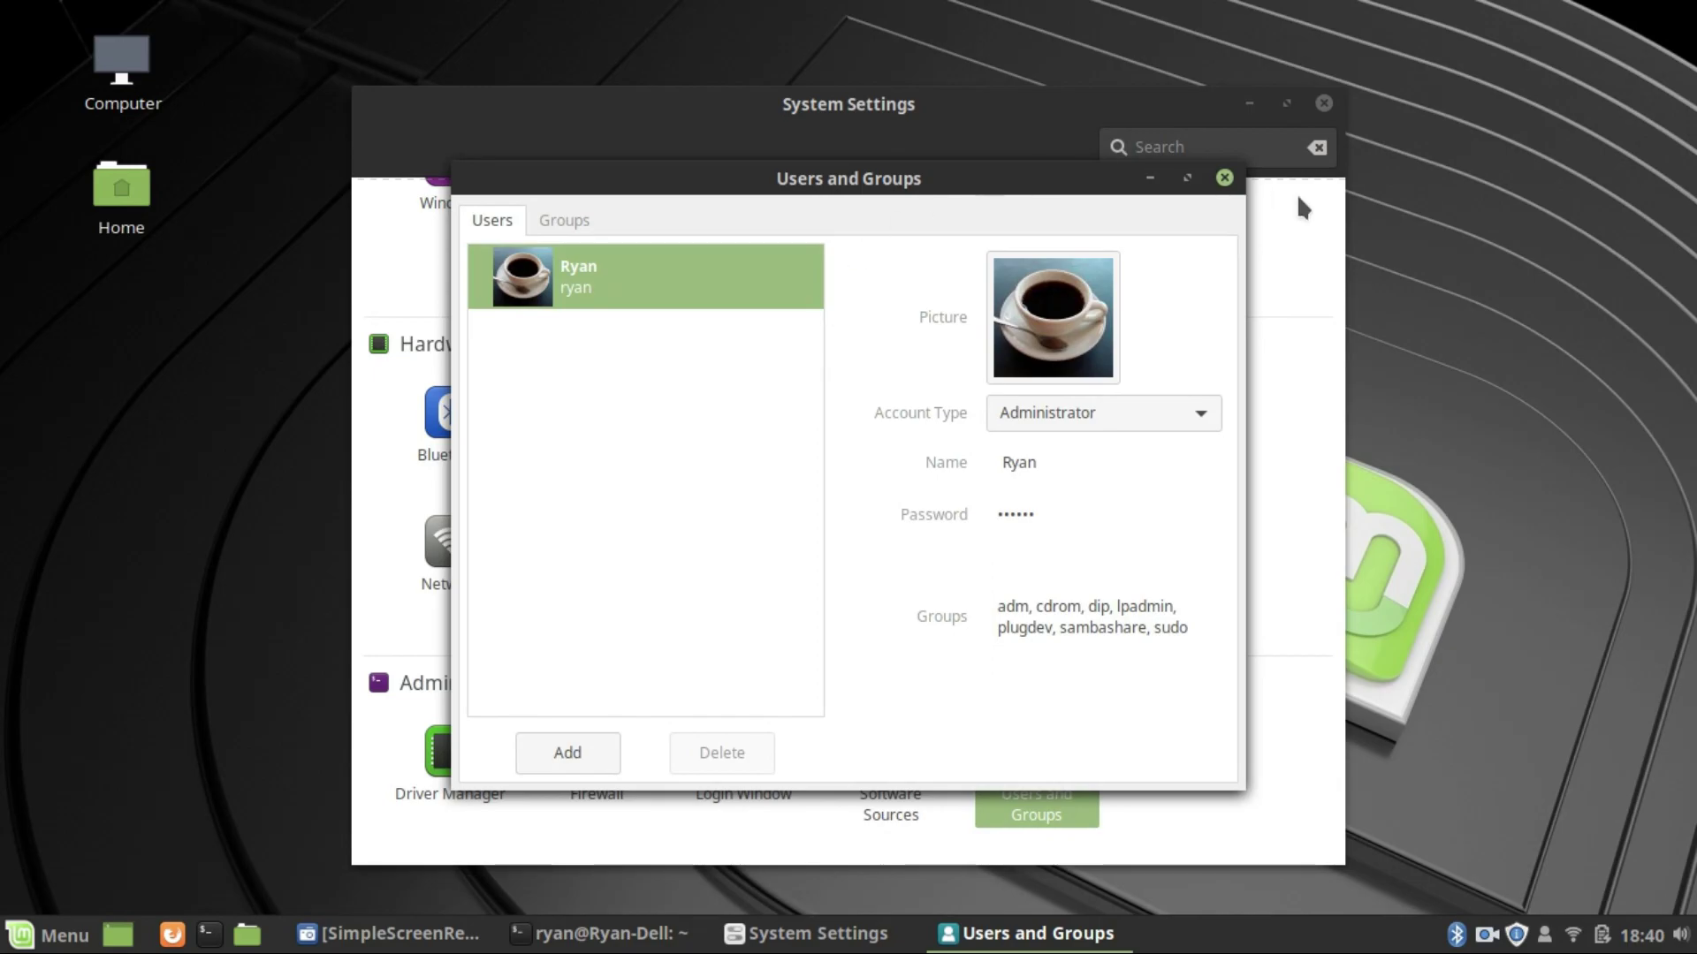
pyautogui.click(1224, 178)
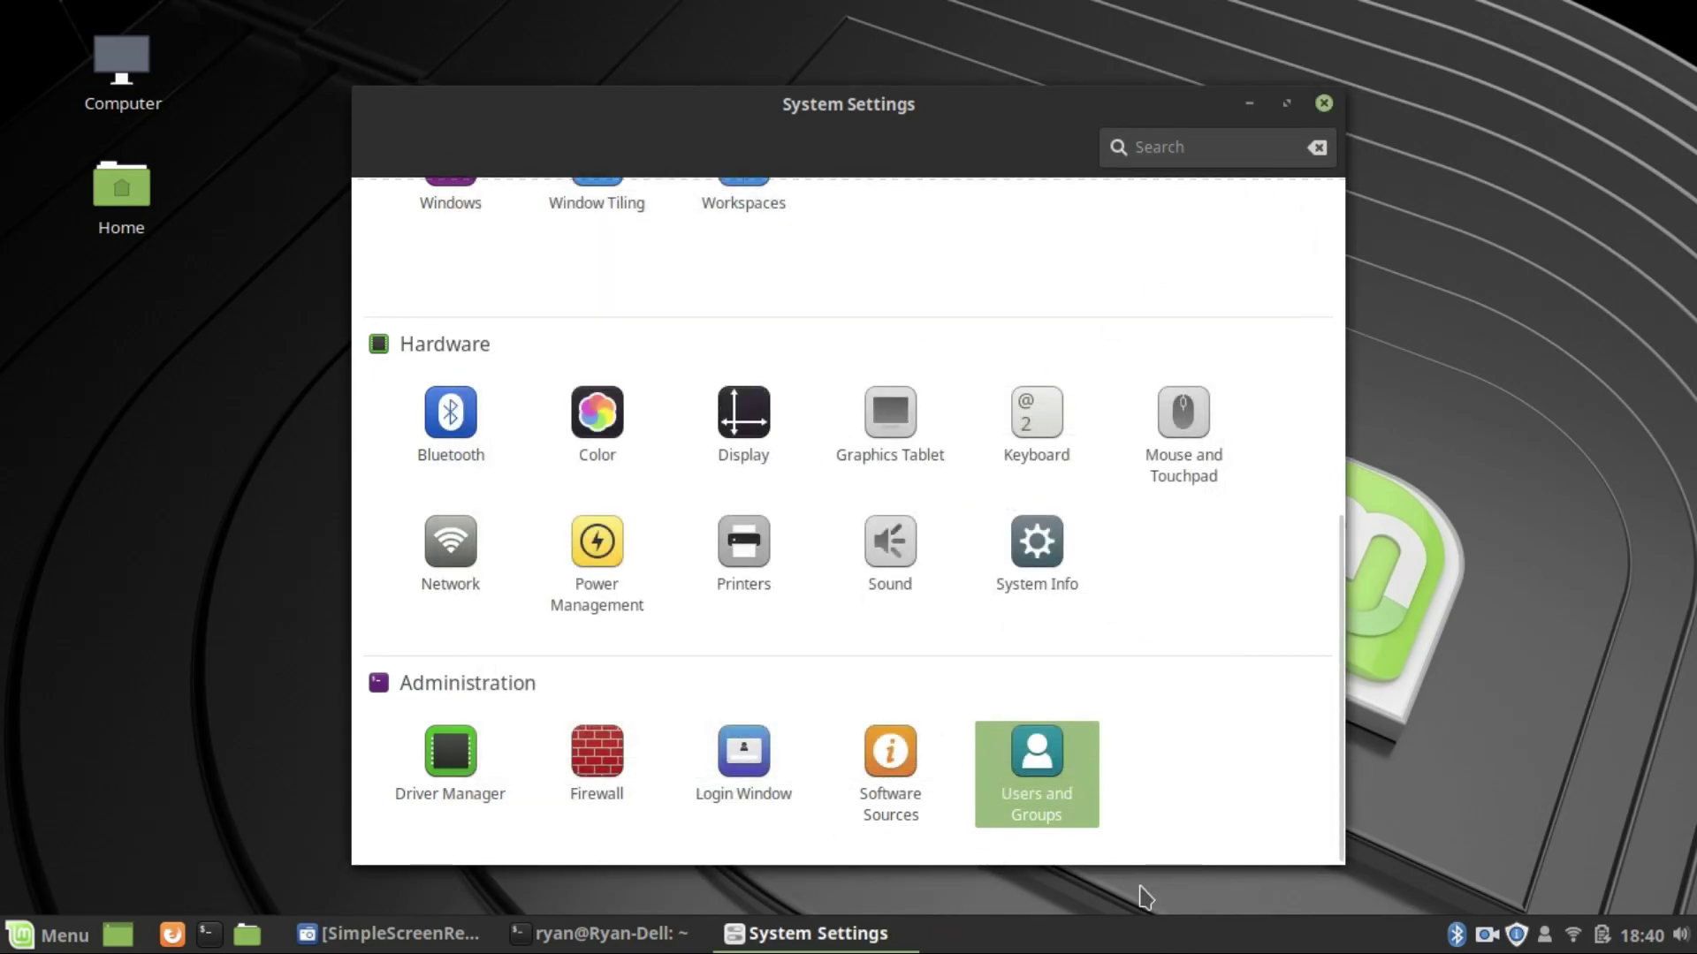
# Step: Check the new account picture in the panel's user applet, and briefly open and close the main menu
pyautogui.click(1545, 934)
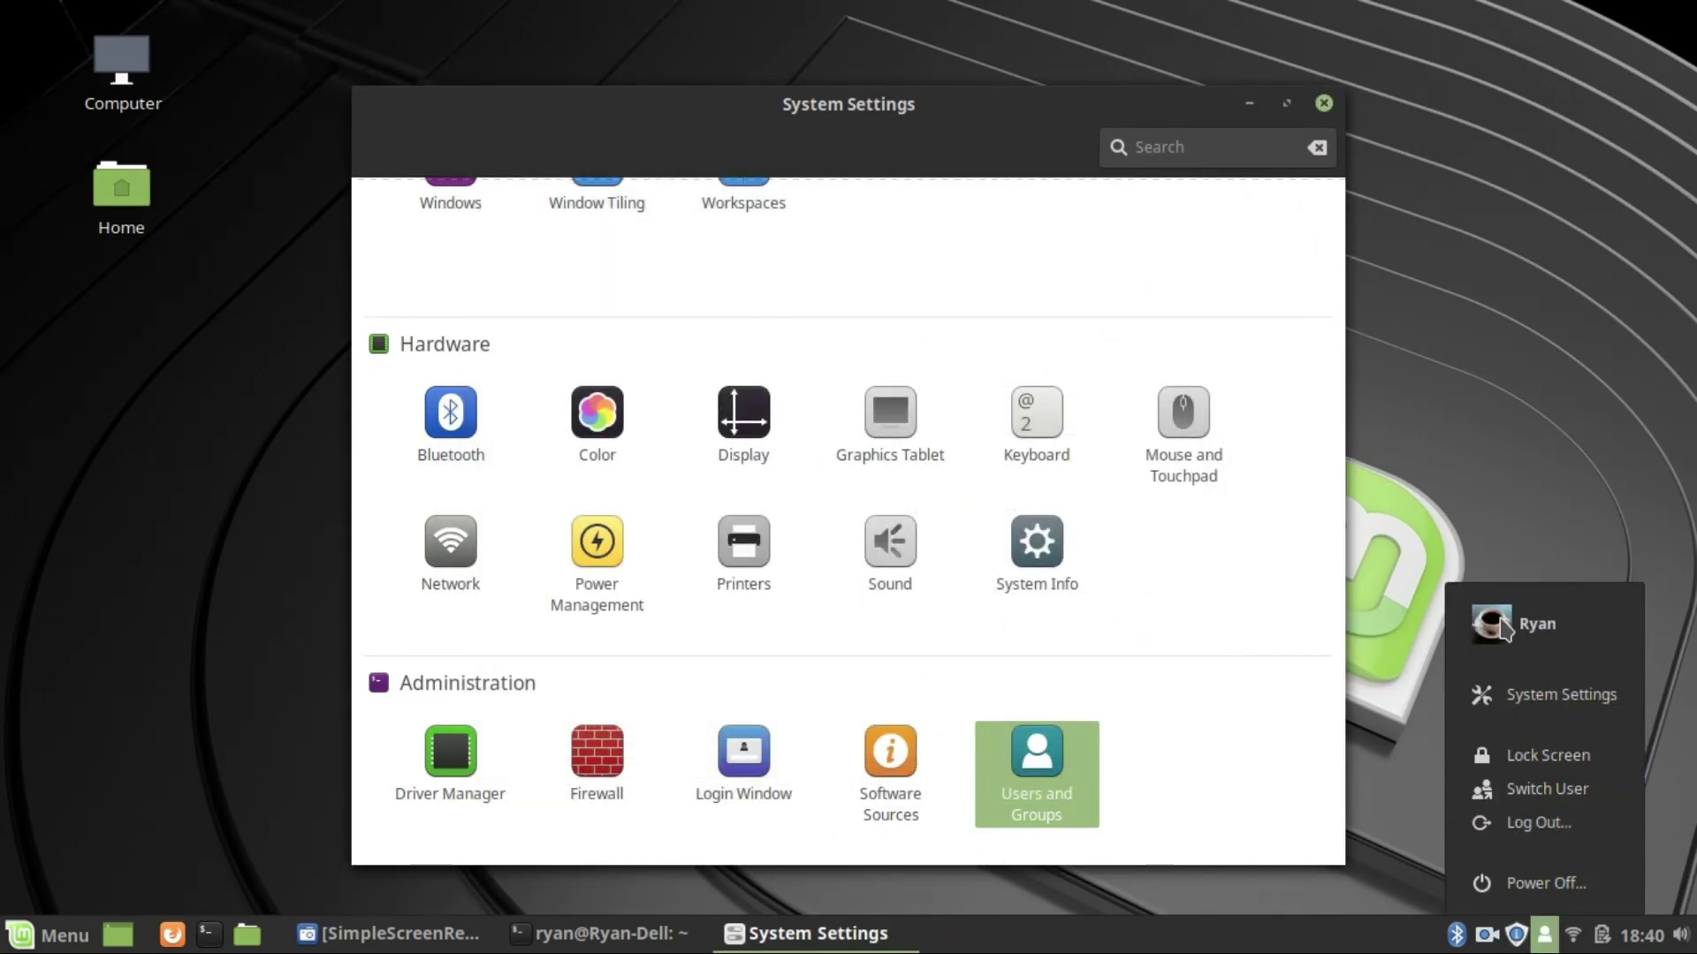
pyautogui.click(1538, 467)
pyautogui.click(43, 935)
pyautogui.click(42, 935)
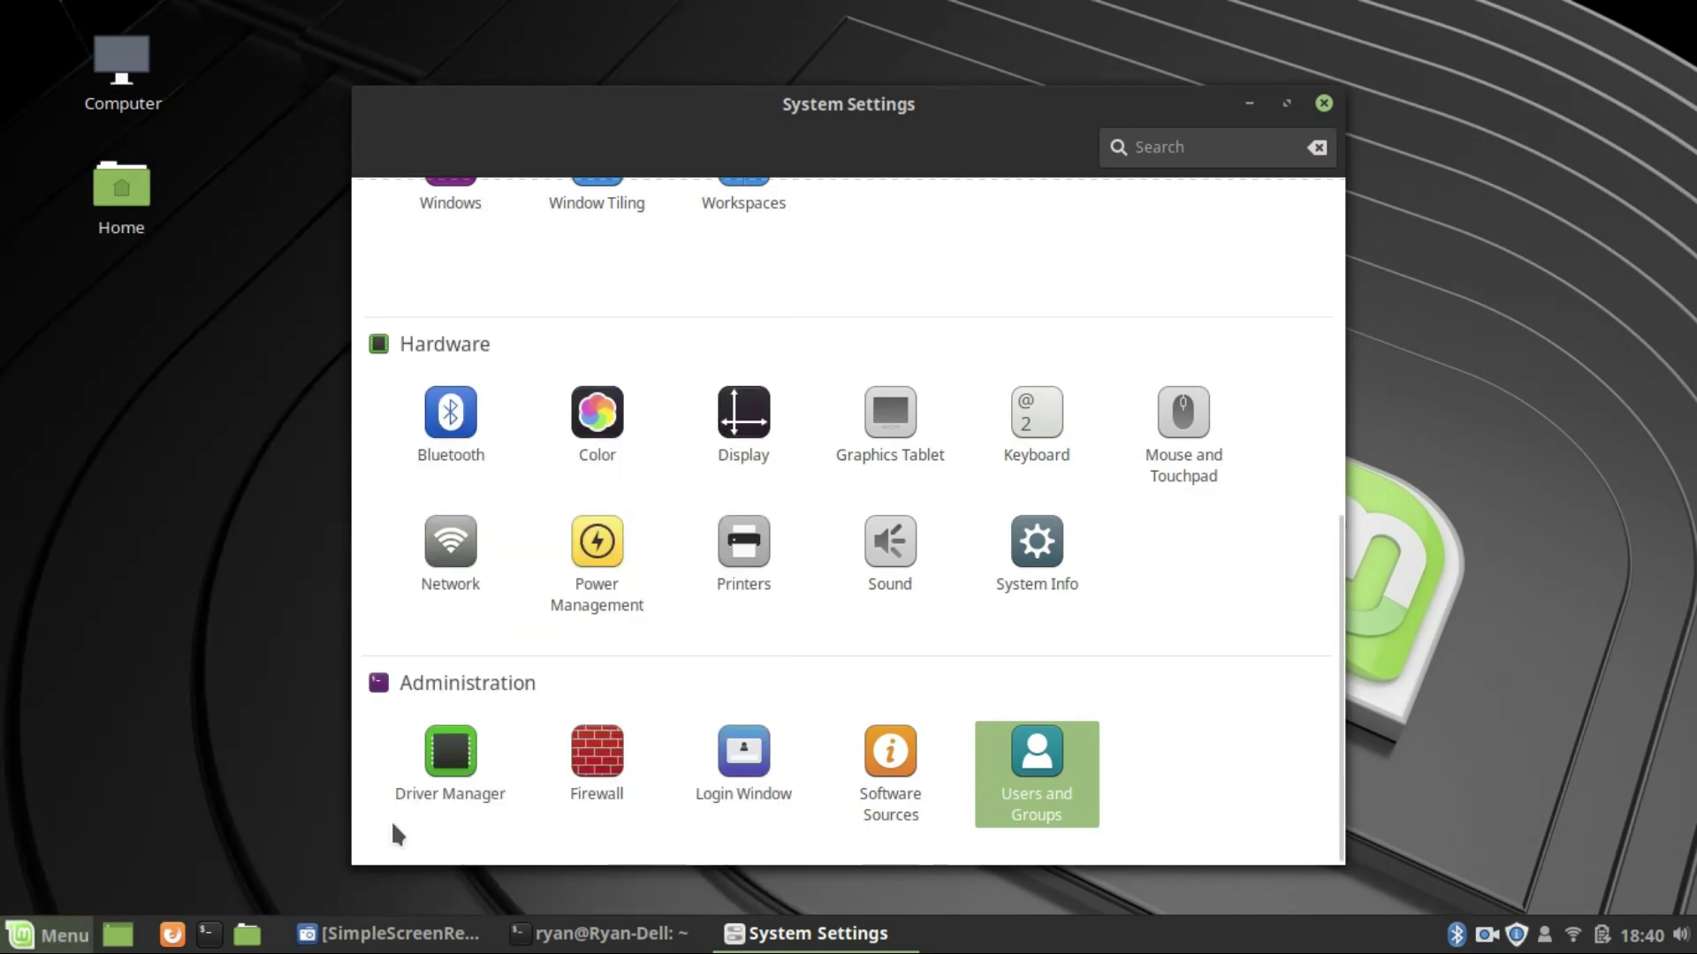
# Step: Open Software Sources, authenticate with the account password, view the official repositories page, and close the window
pyautogui.click(875, 761)
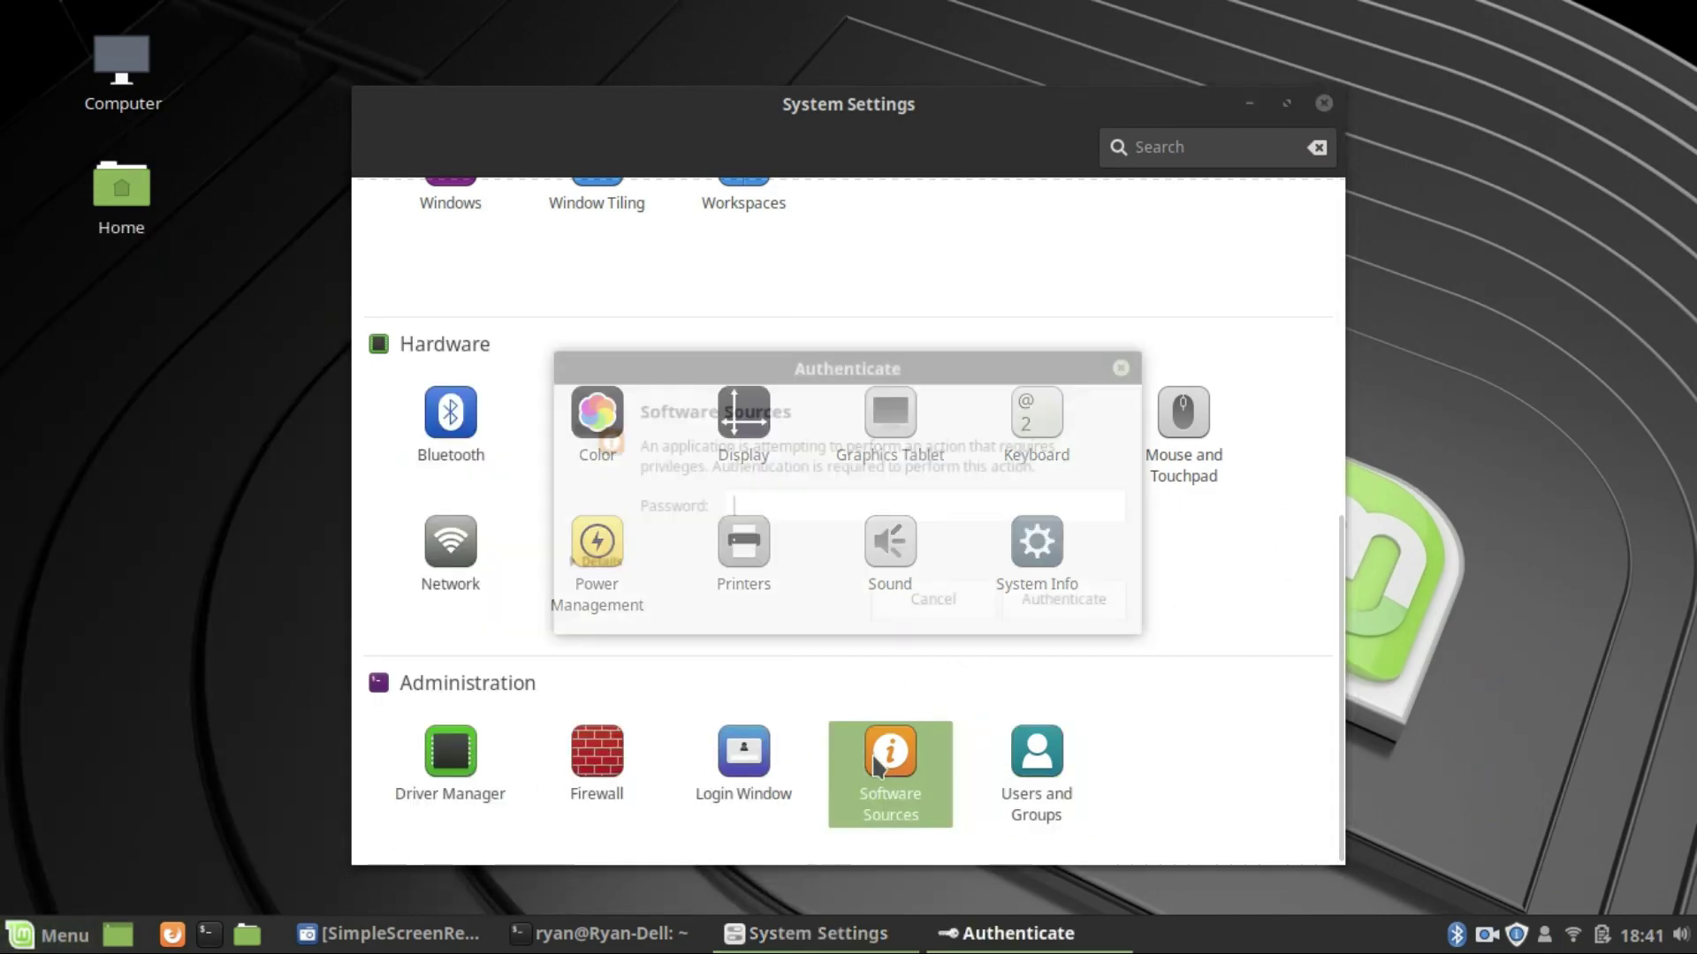
pyautogui.write('••••••')
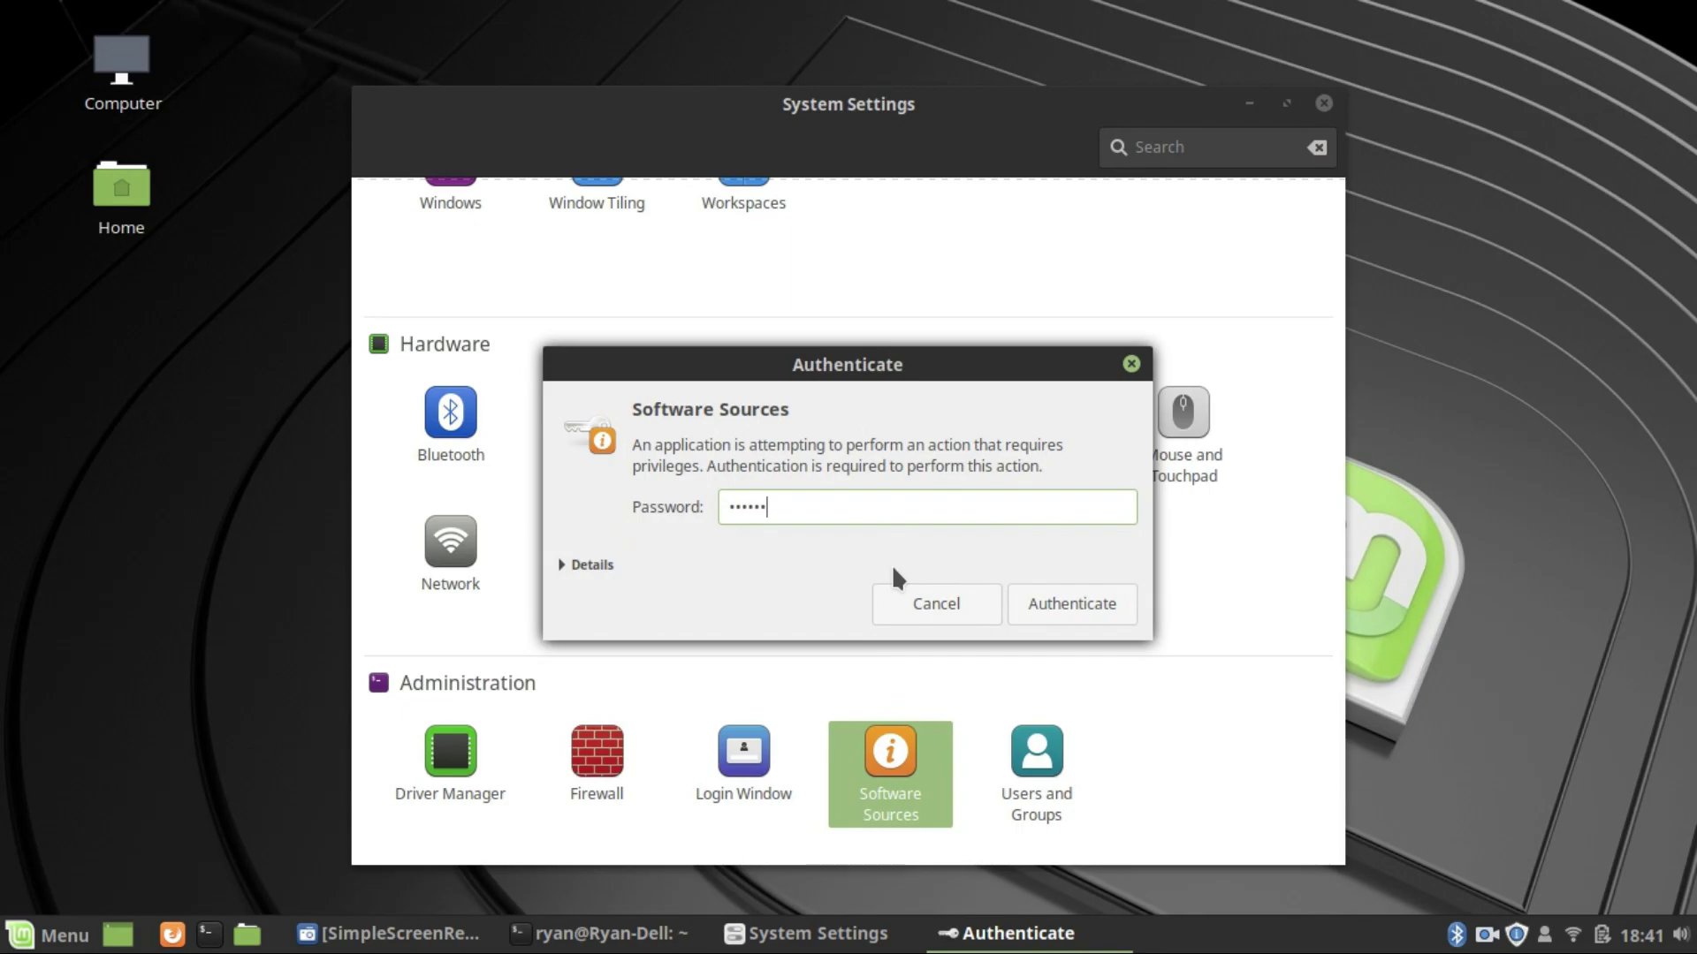
pyautogui.press('Return')
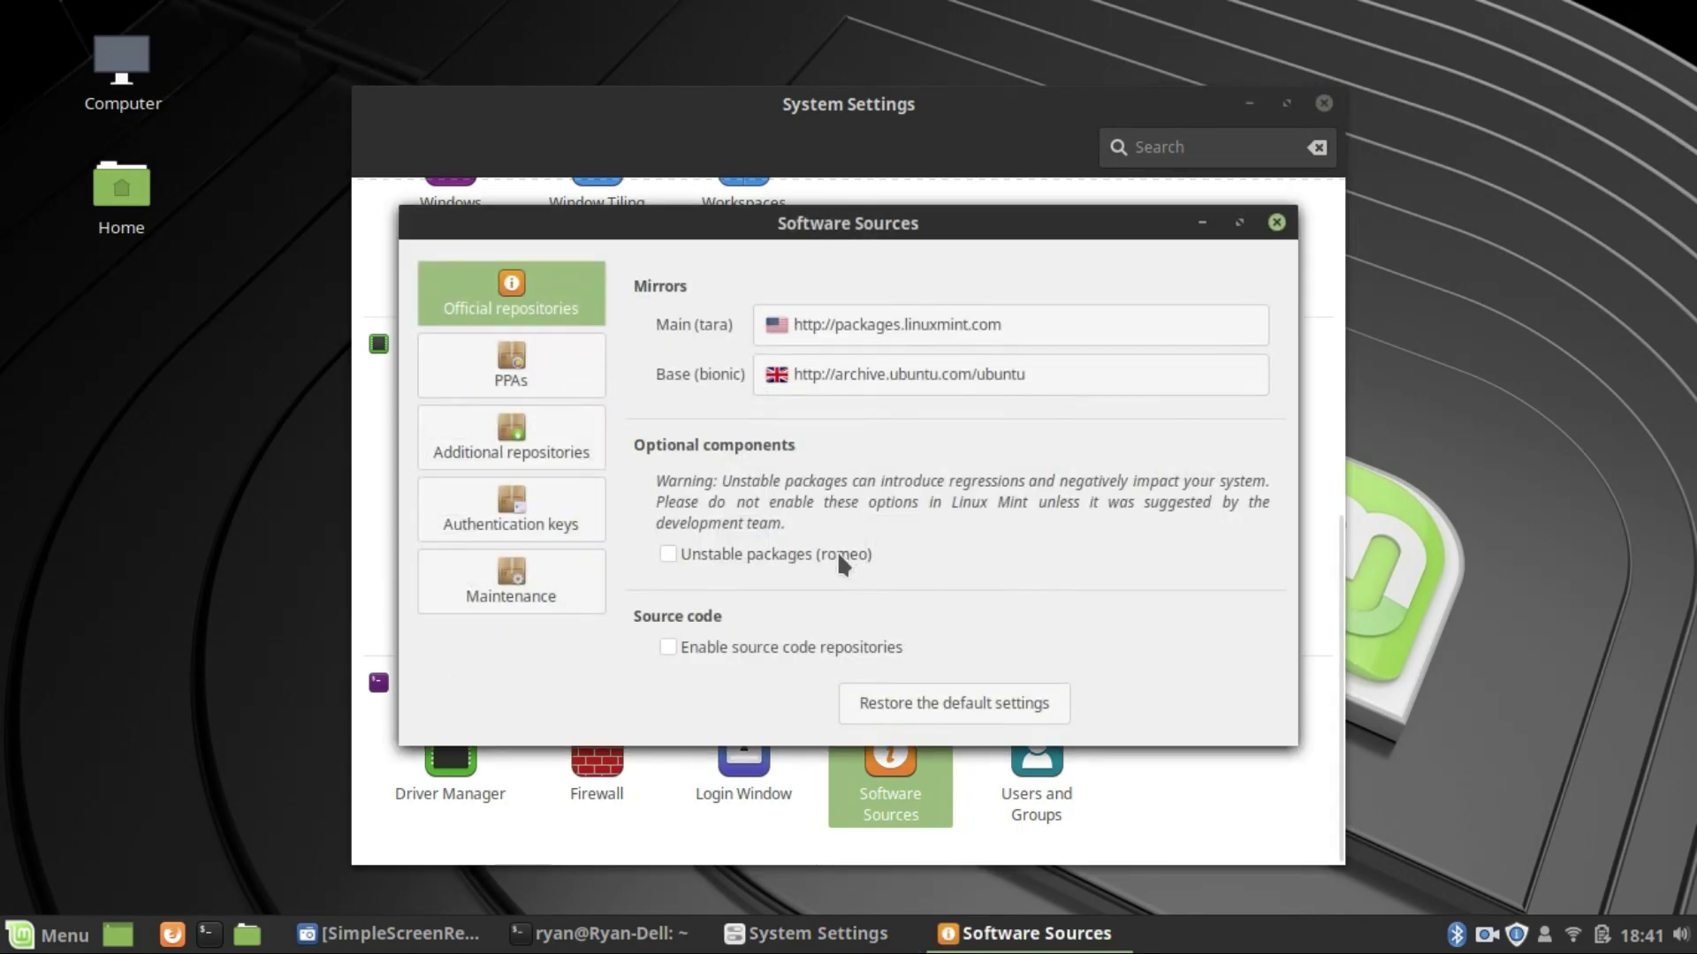
pyautogui.click(1275, 221)
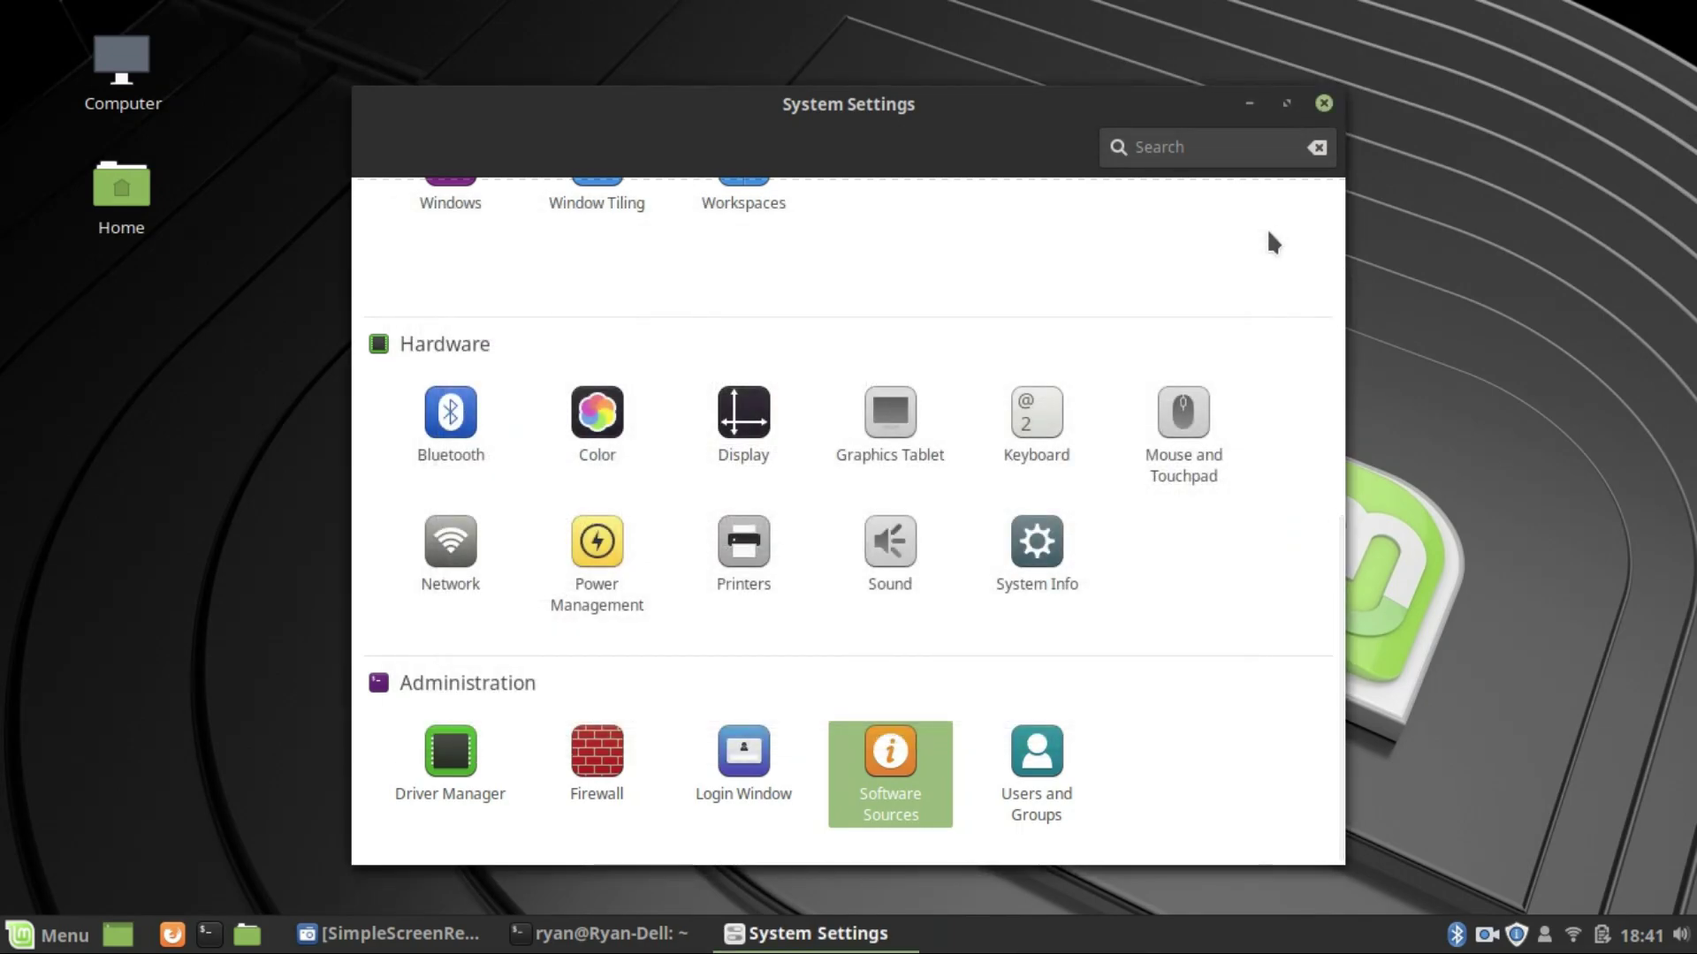
# Step: Open Backgrounds from the Appearance section and apply the 2000x1125 Linux Mint wallpaper
pyautogui.scroll(5, 567, 610)
pyautogui.scroll(3, 561, 622)
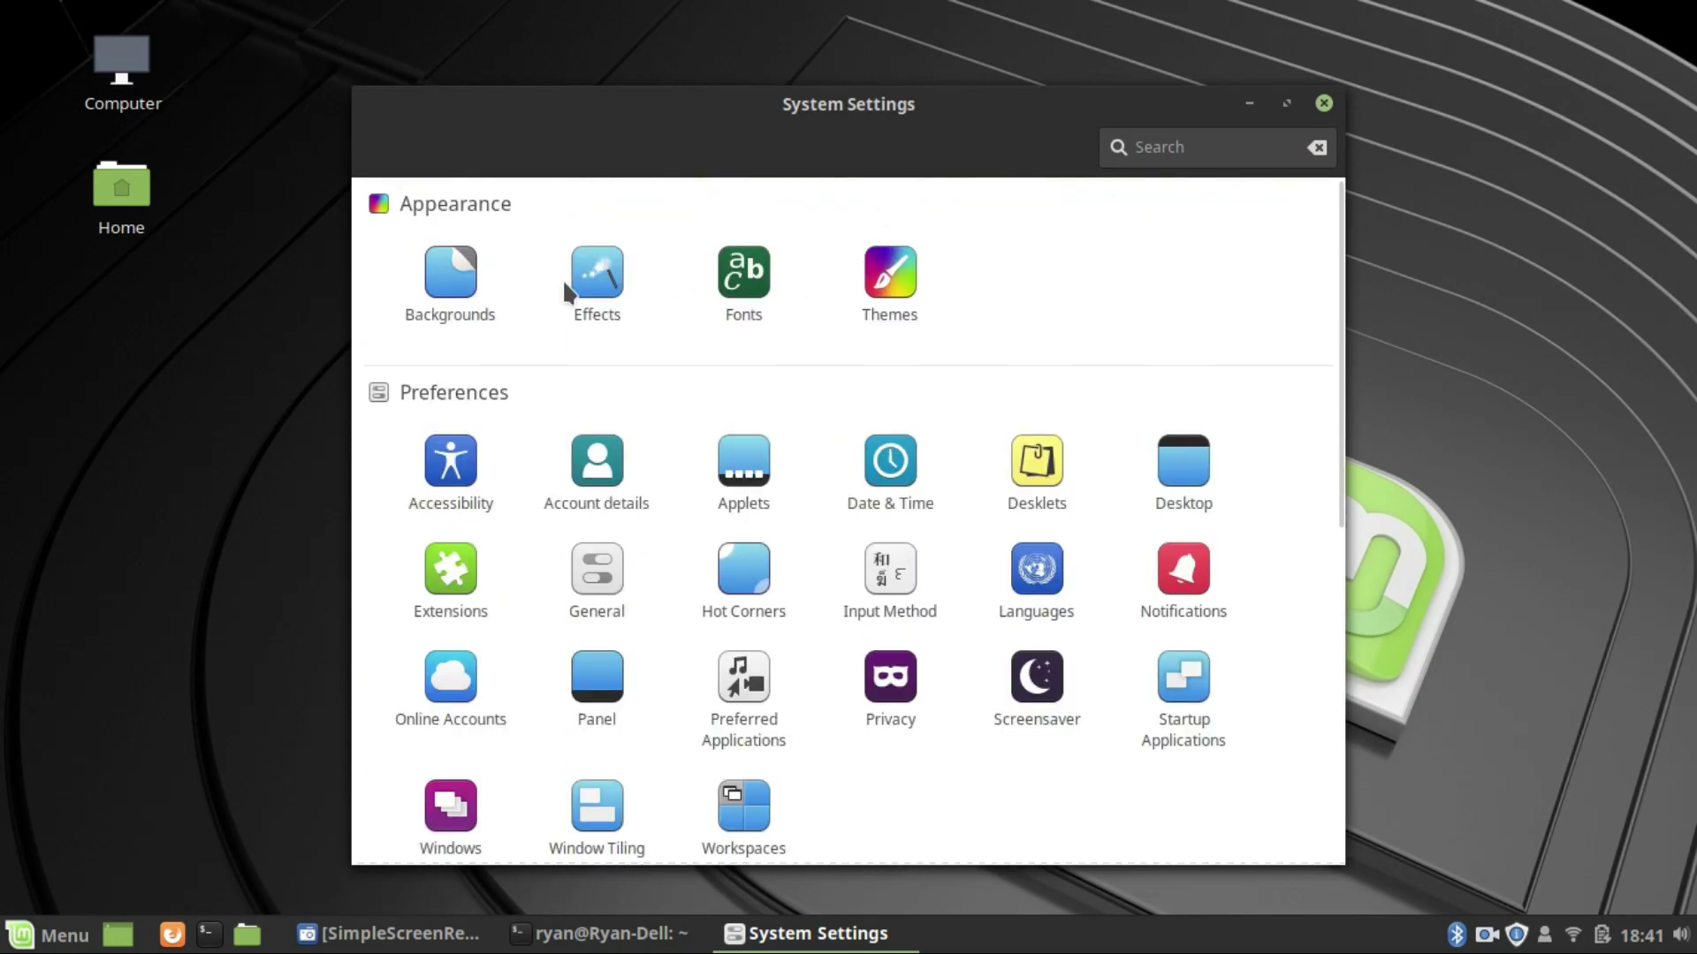
pyautogui.click(473, 279)
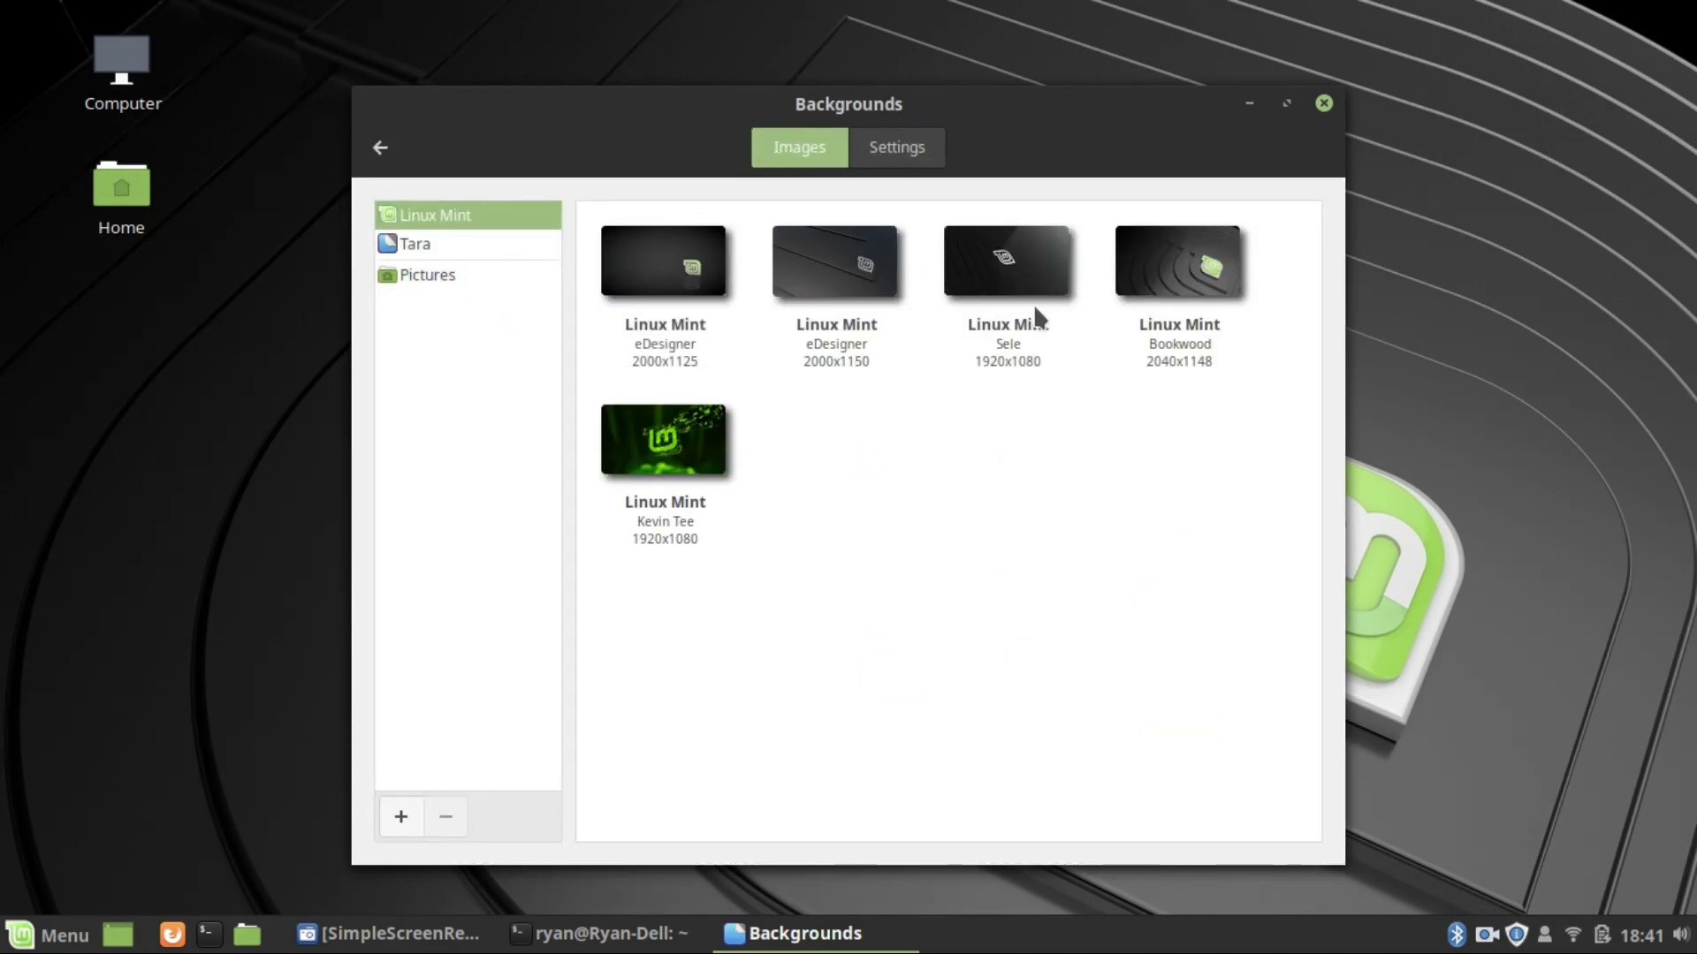
pyautogui.click(599, 269)
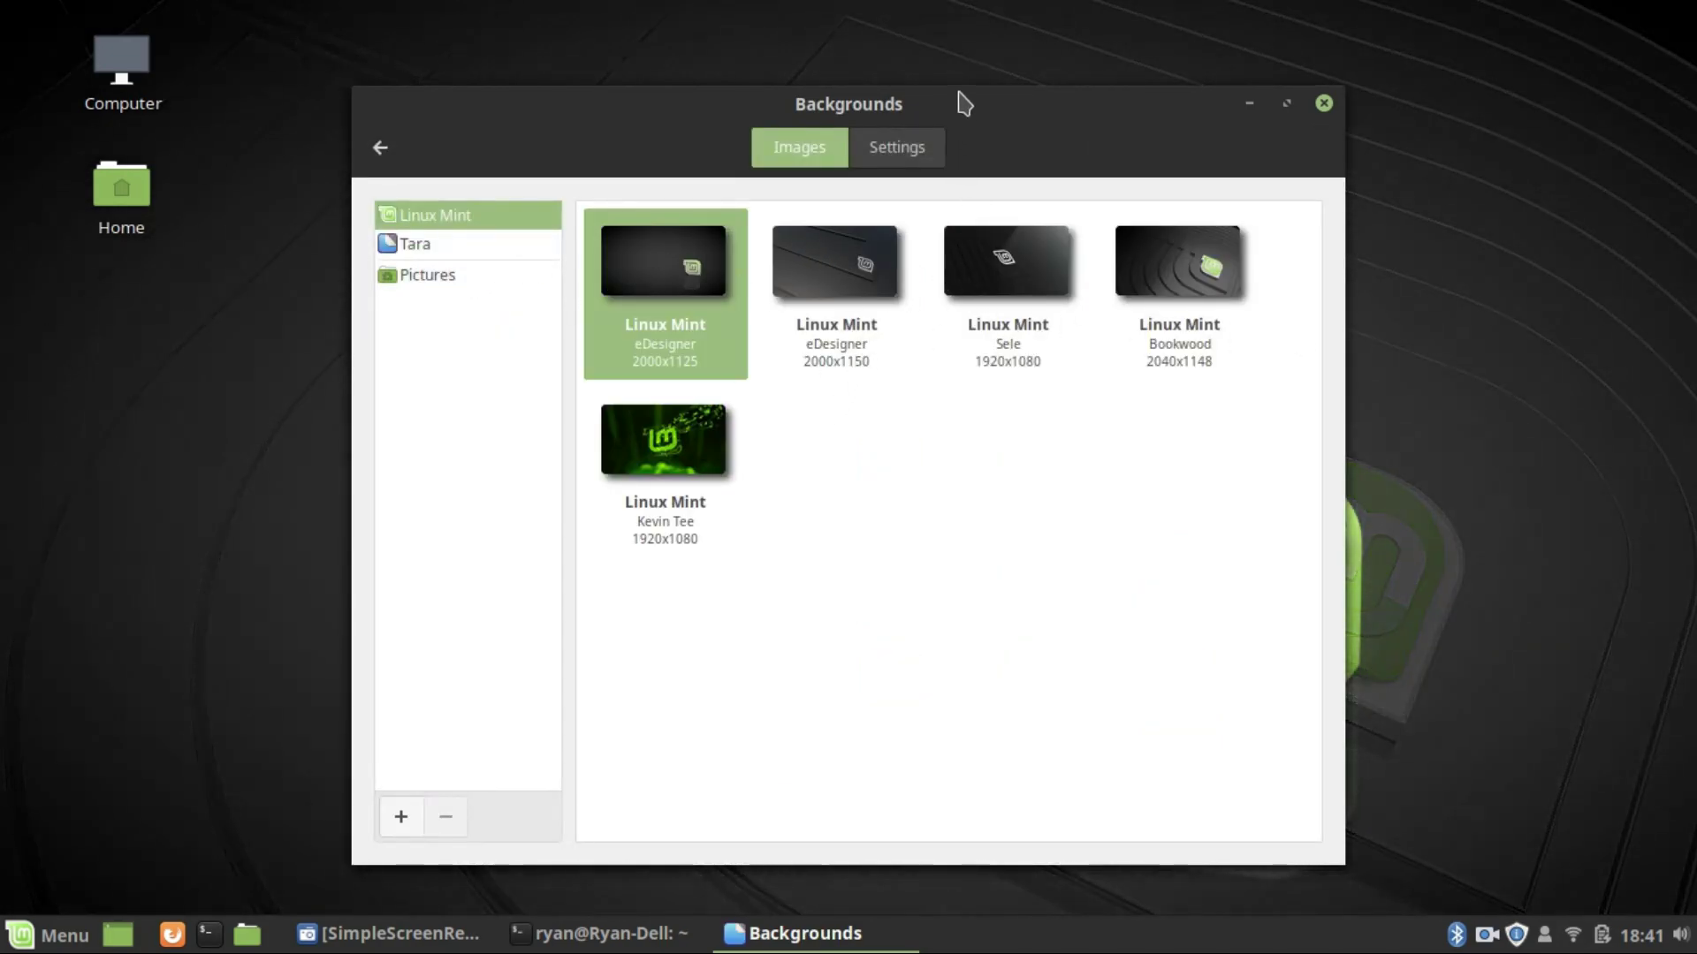
# Step: Move the Backgrounds window aside, and minimize it and the terminal to view the whole desktop wallpaper
pyautogui.moveTo(963, 102); pyautogui.dragTo(1195, 944)
pyautogui.moveTo(1178, 883); pyautogui.dragTo(687, 543)
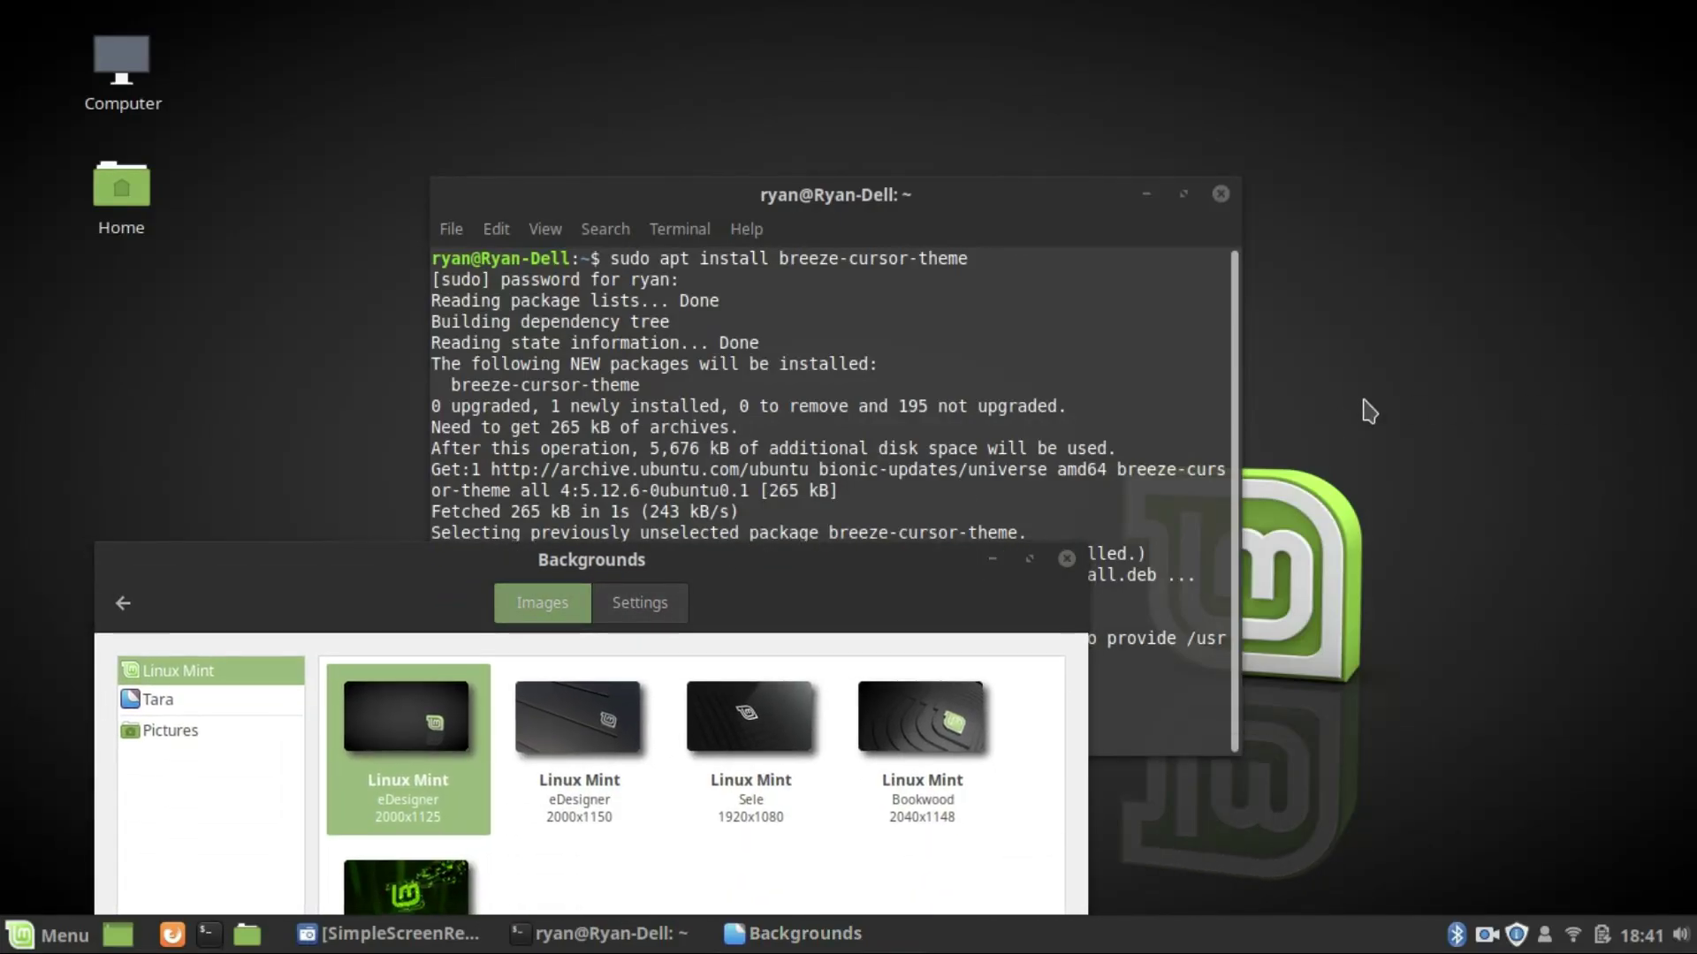
pyautogui.click(1164, 214)
pyautogui.click(1146, 194)
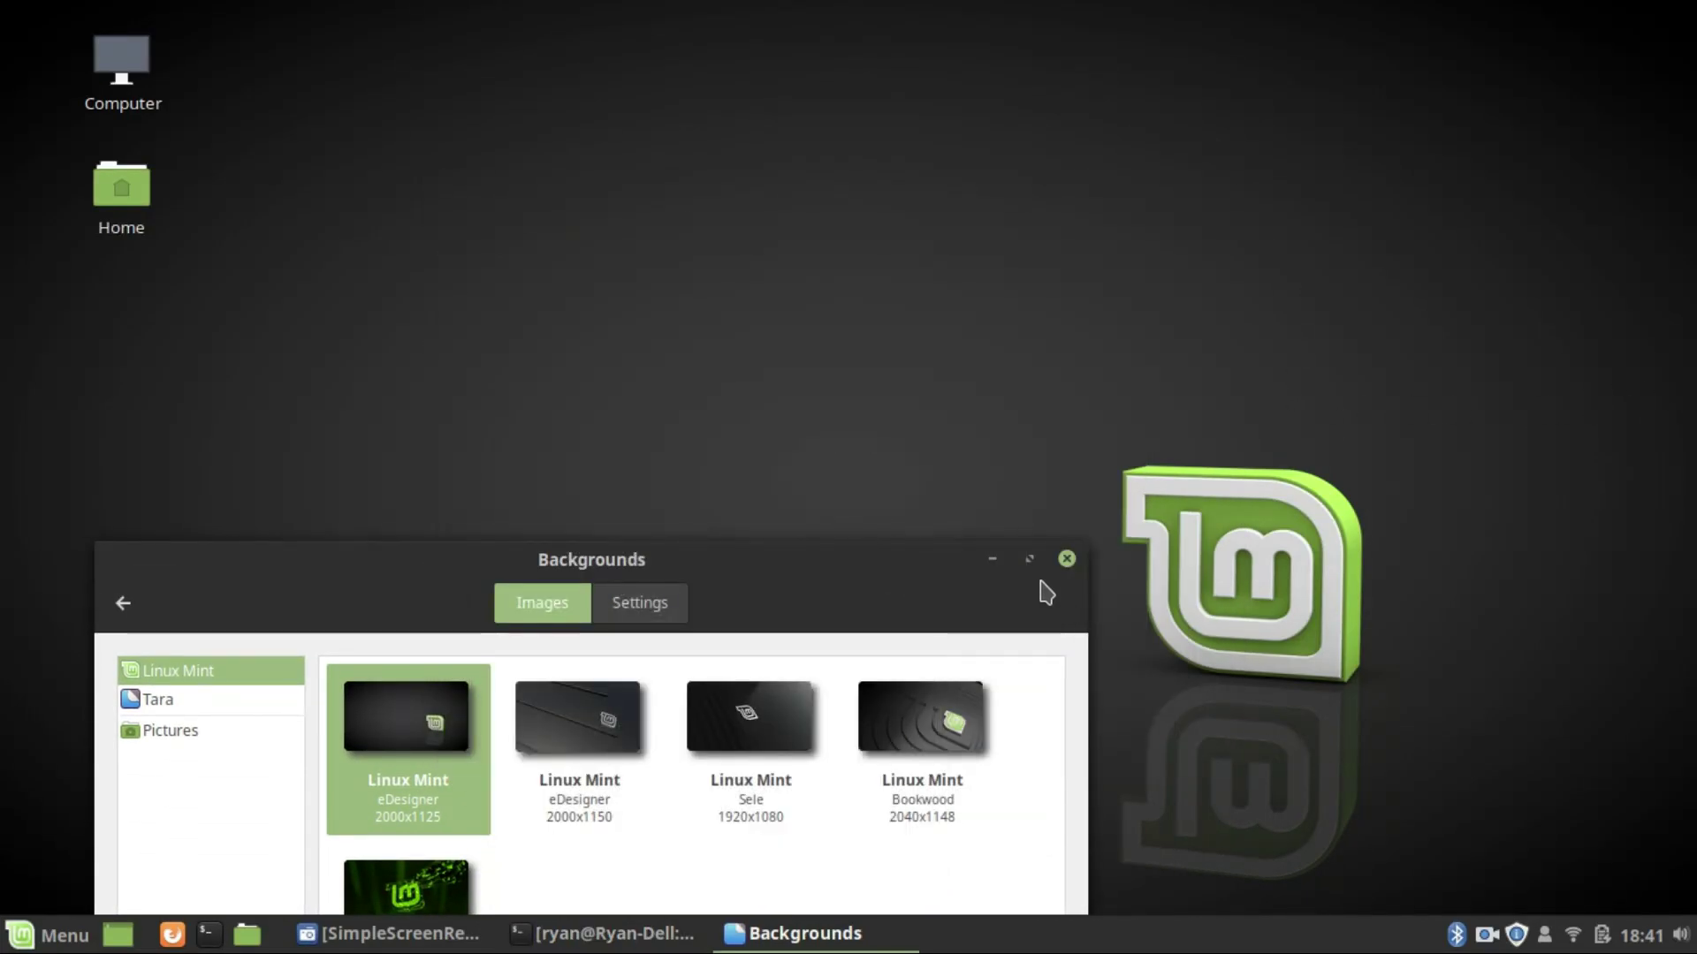
pyautogui.doubleClick(991, 569)
pyautogui.click(1600, 15)
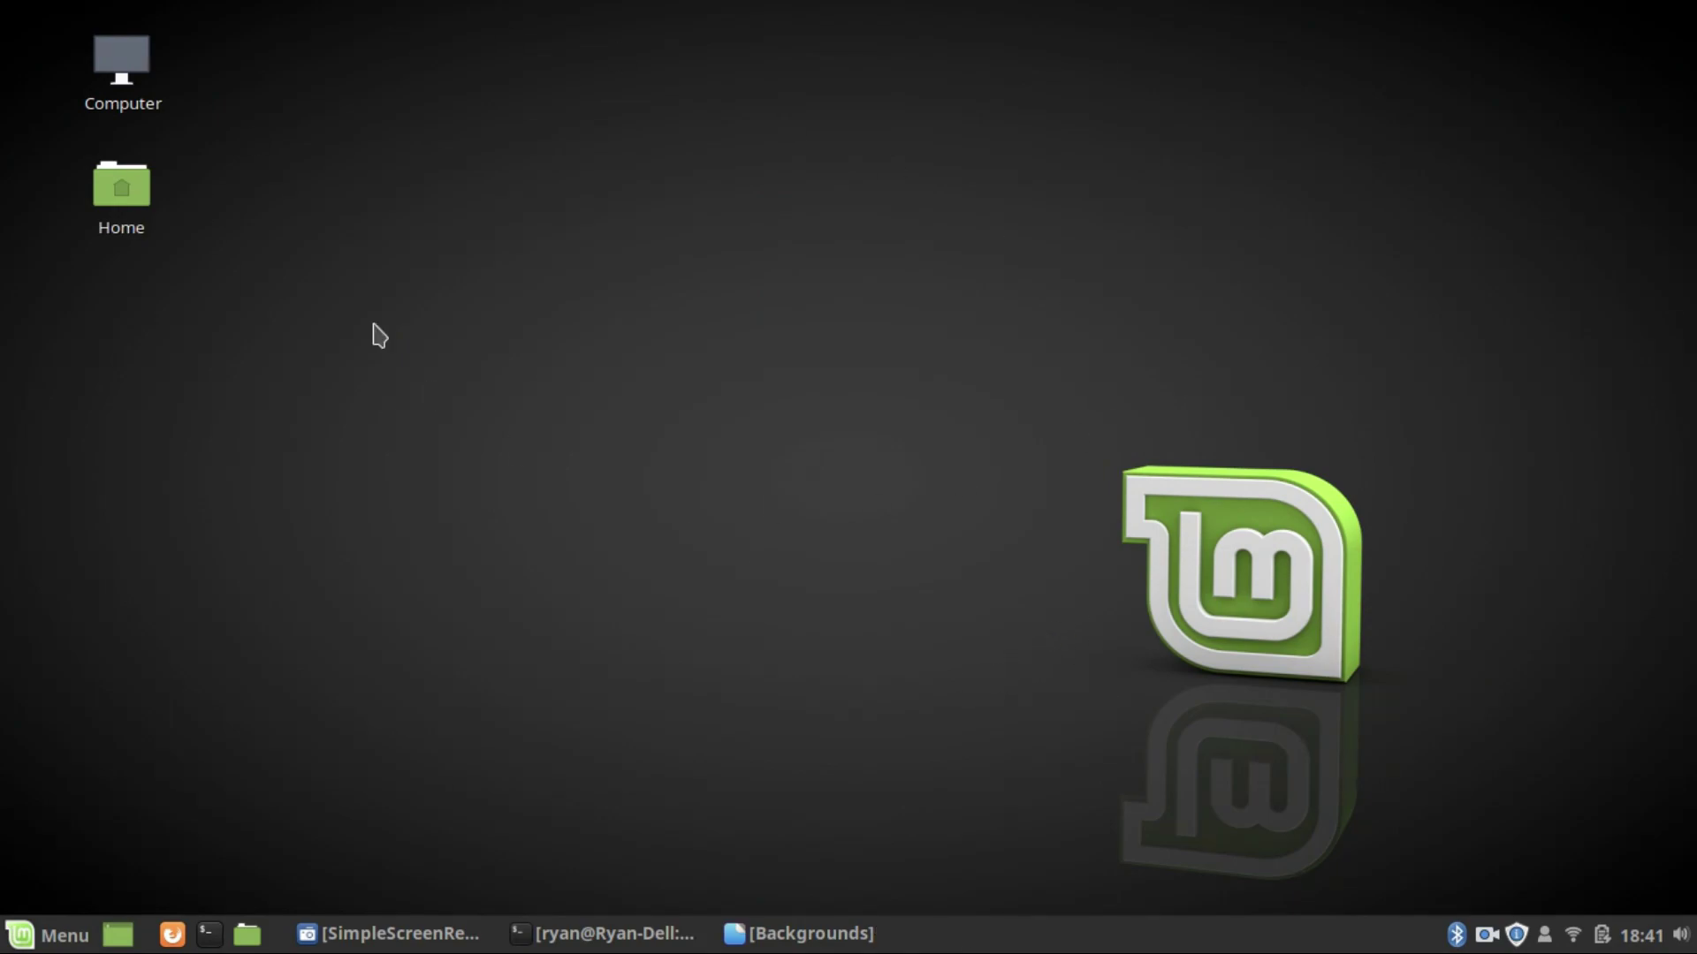
# Step: Restore the Backgrounds window, preview other Linux Mint wallpapers including the bright green 1920x1080 one, and reposition the window
pyautogui.moveTo(789, 940)
pyautogui.click(804, 933)
pyautogui.click(1005, 257)
pyautogui.moveTo(1019, 68); pyautogui.dragTo(877, 48)
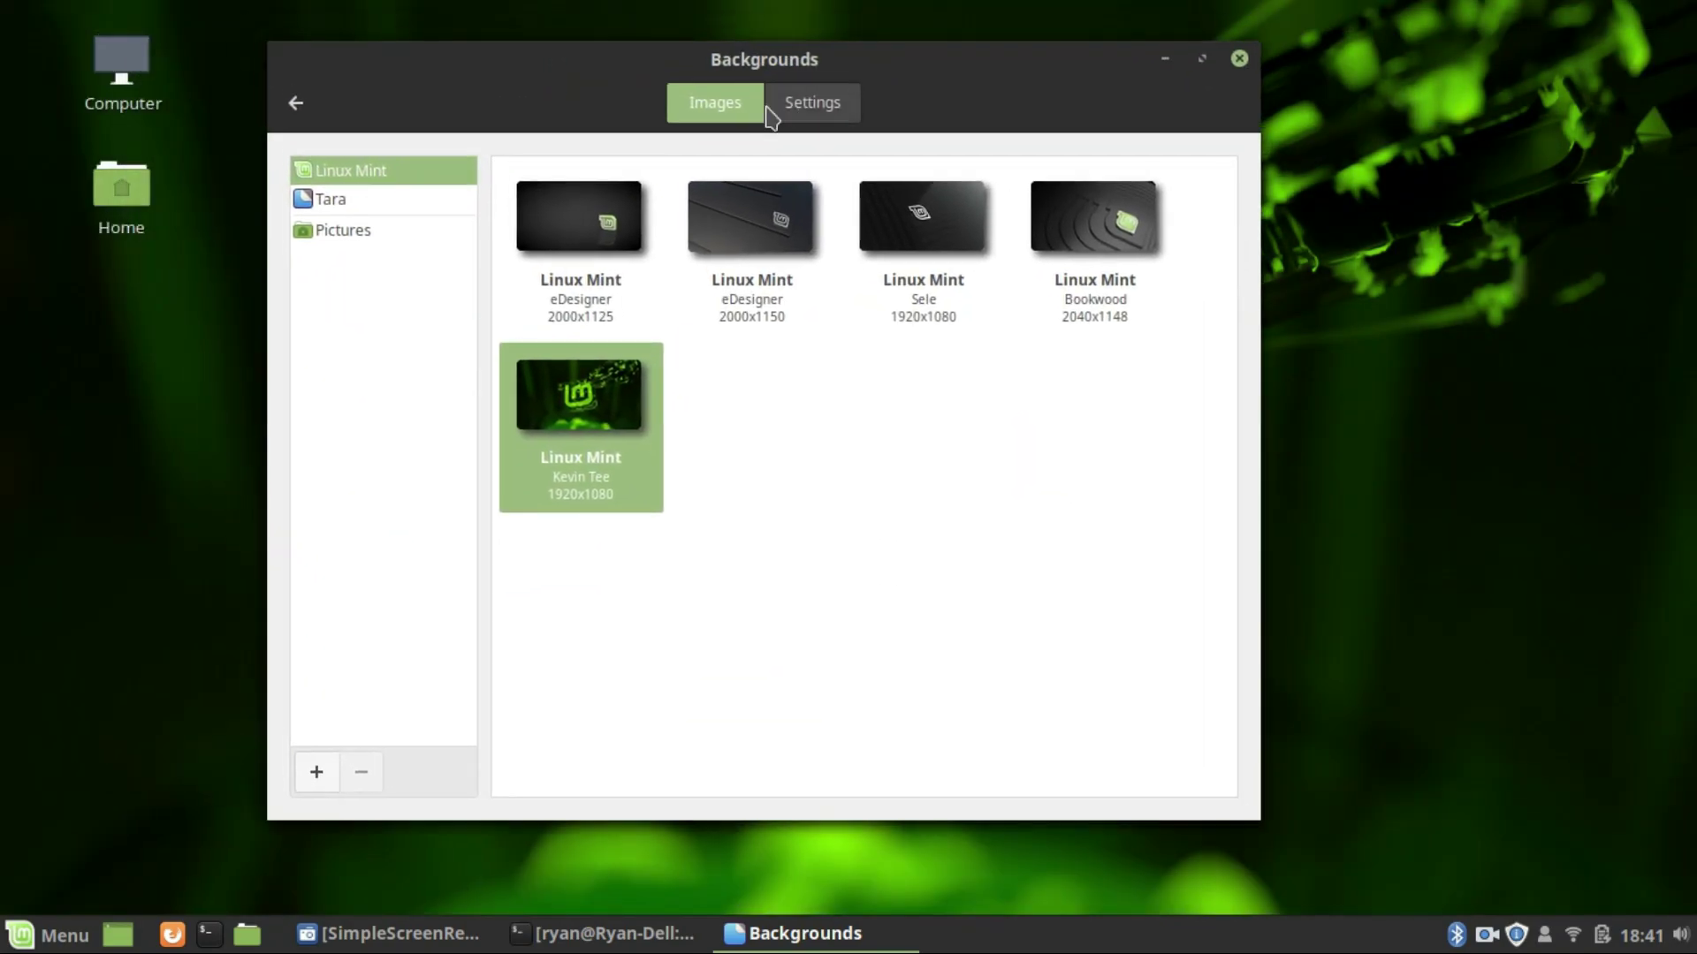
# Step: Apply the Lake wallpaper from the Tara collection and close Backgrounds
pyautogui.click(332, 198)
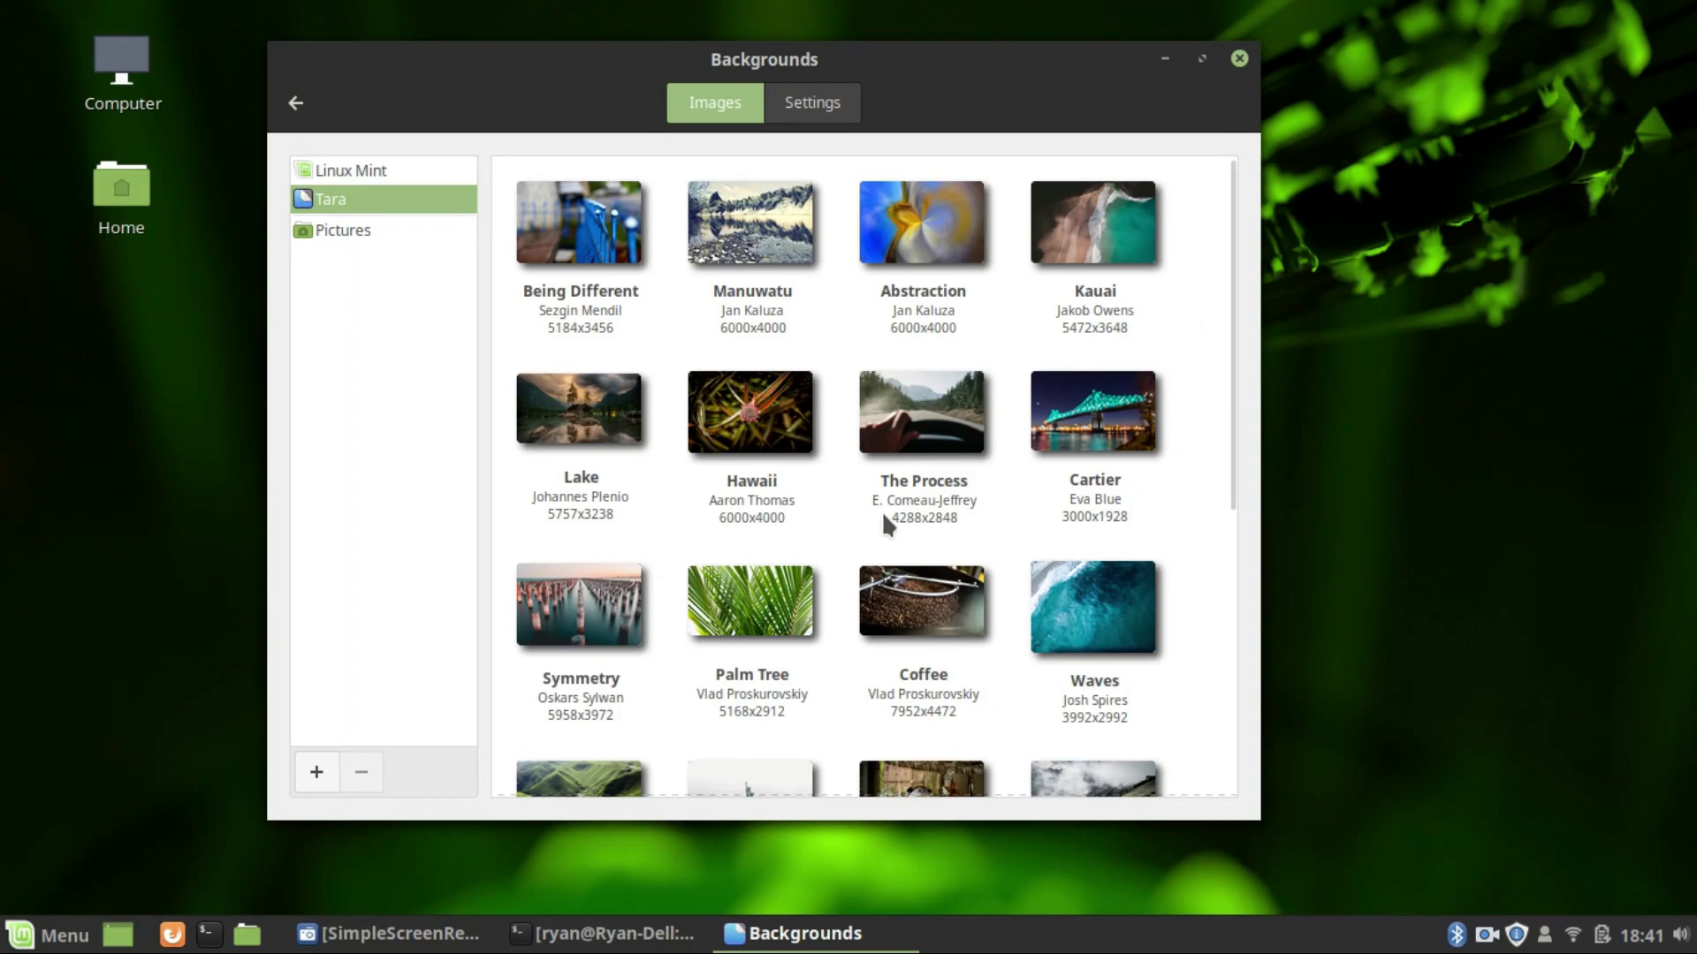
pyautogui.click(610, 515)
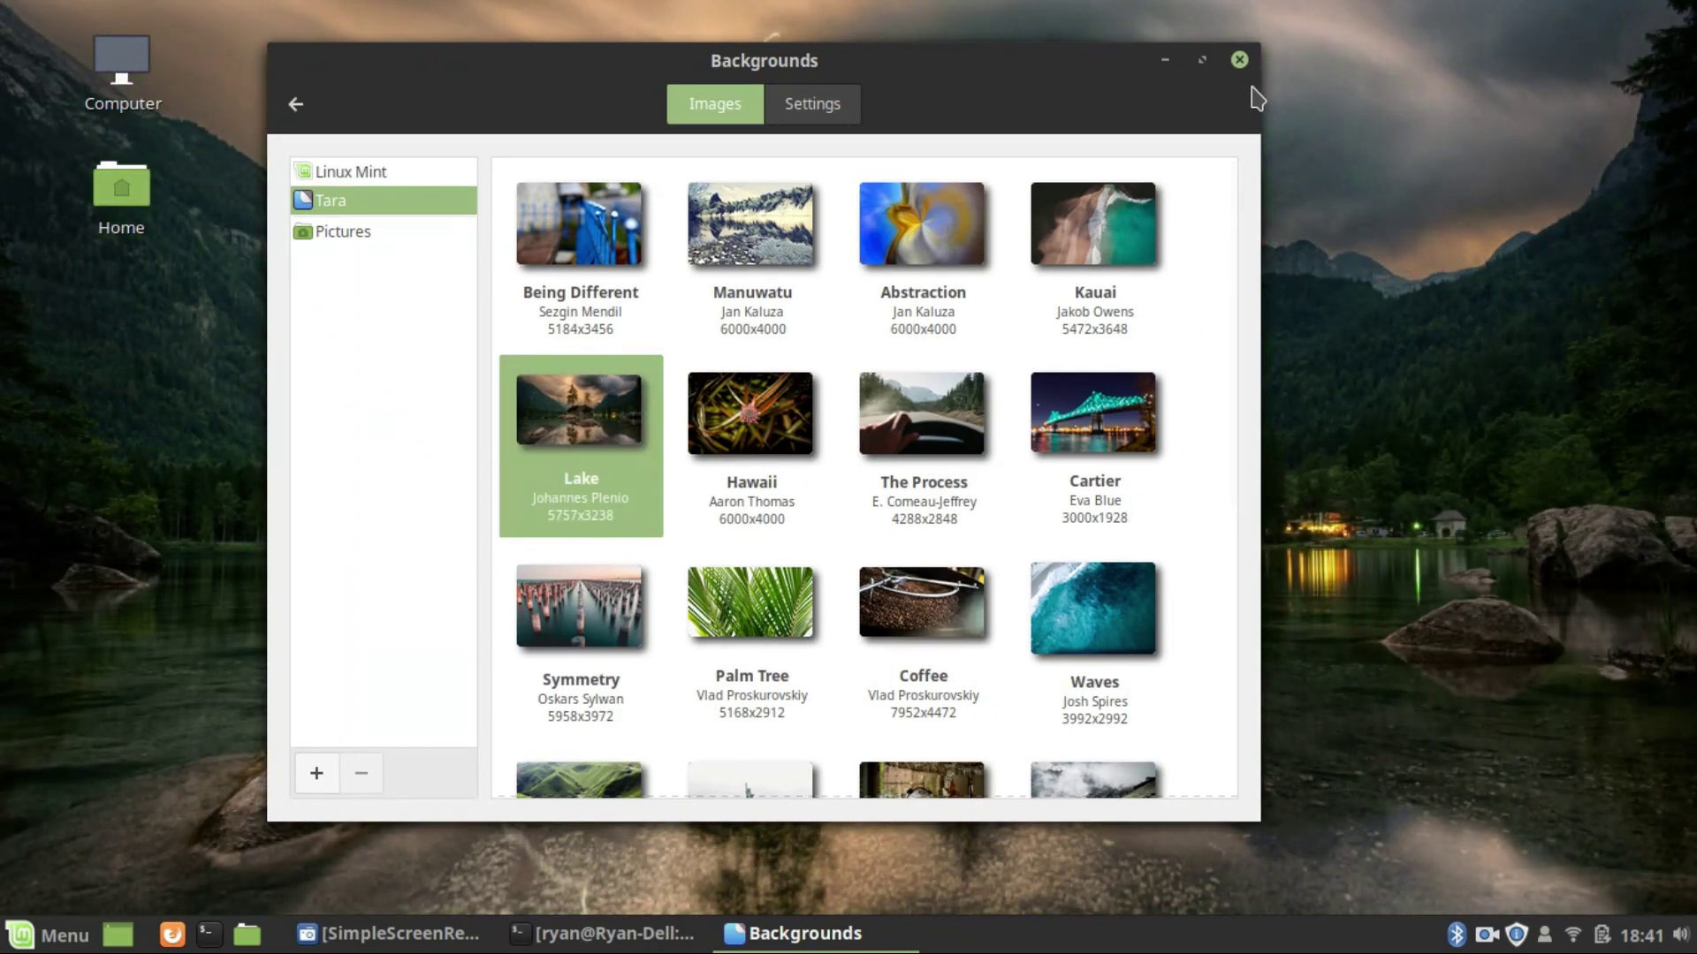
pyautogui.click(1239, 59)
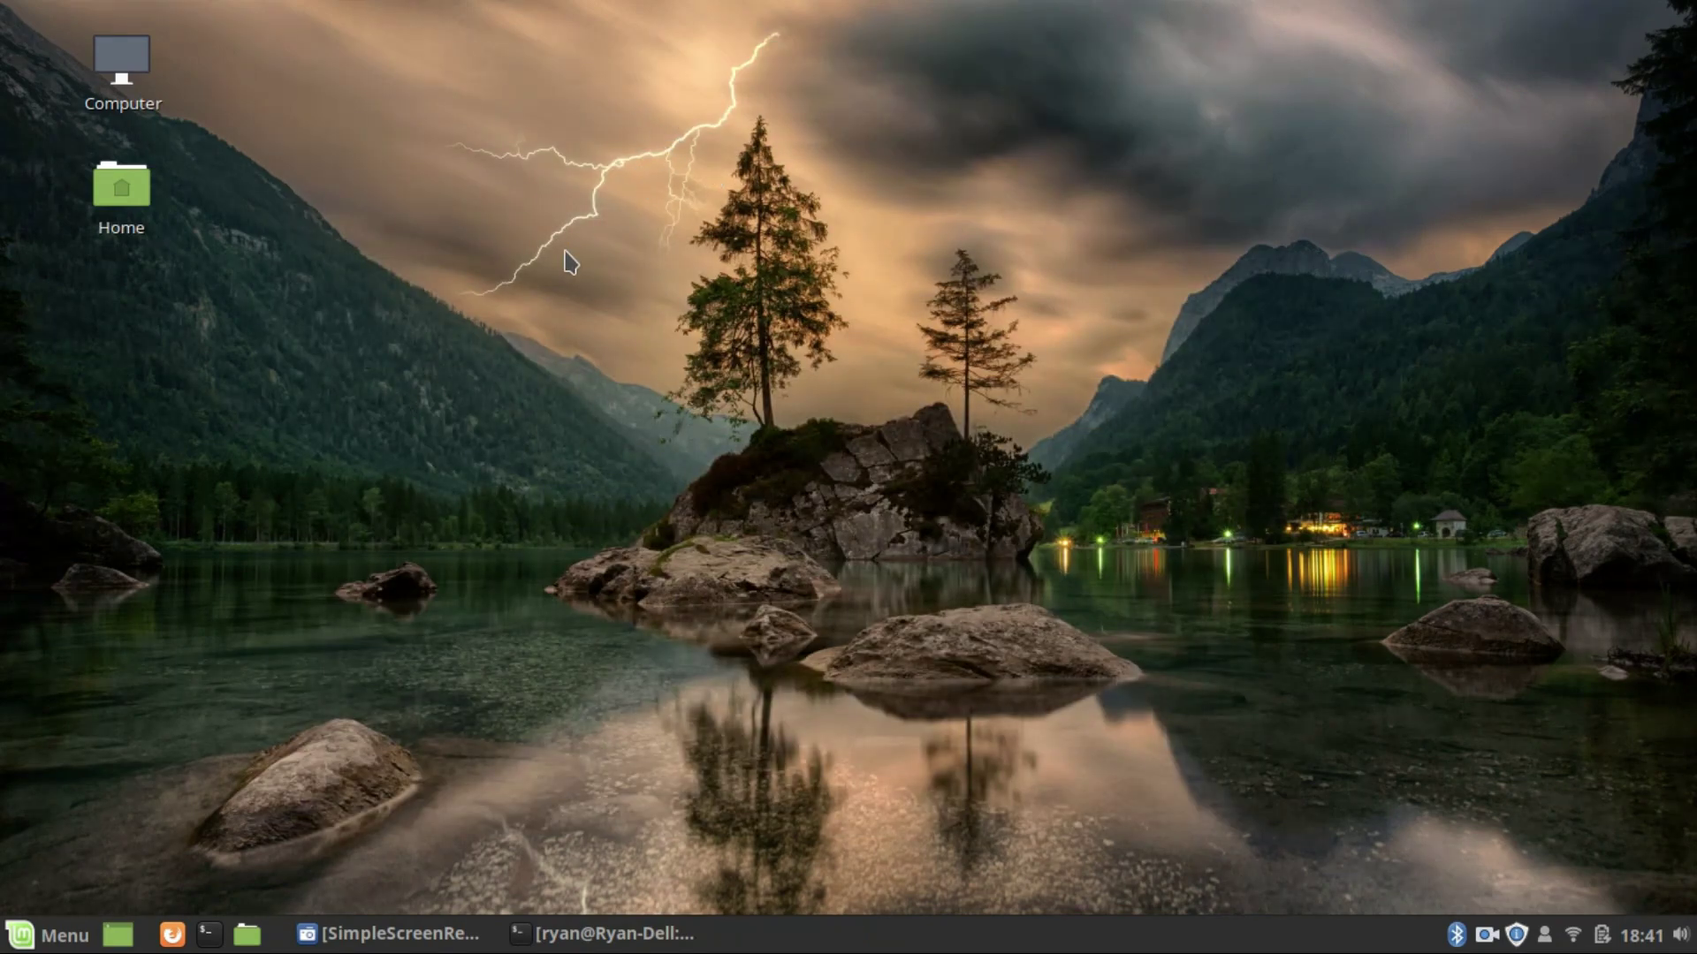
# Step: Check the recording status in SimpleScreenRecorder and minimize it, then close the terminal window
pyautogui.click(402, 933)
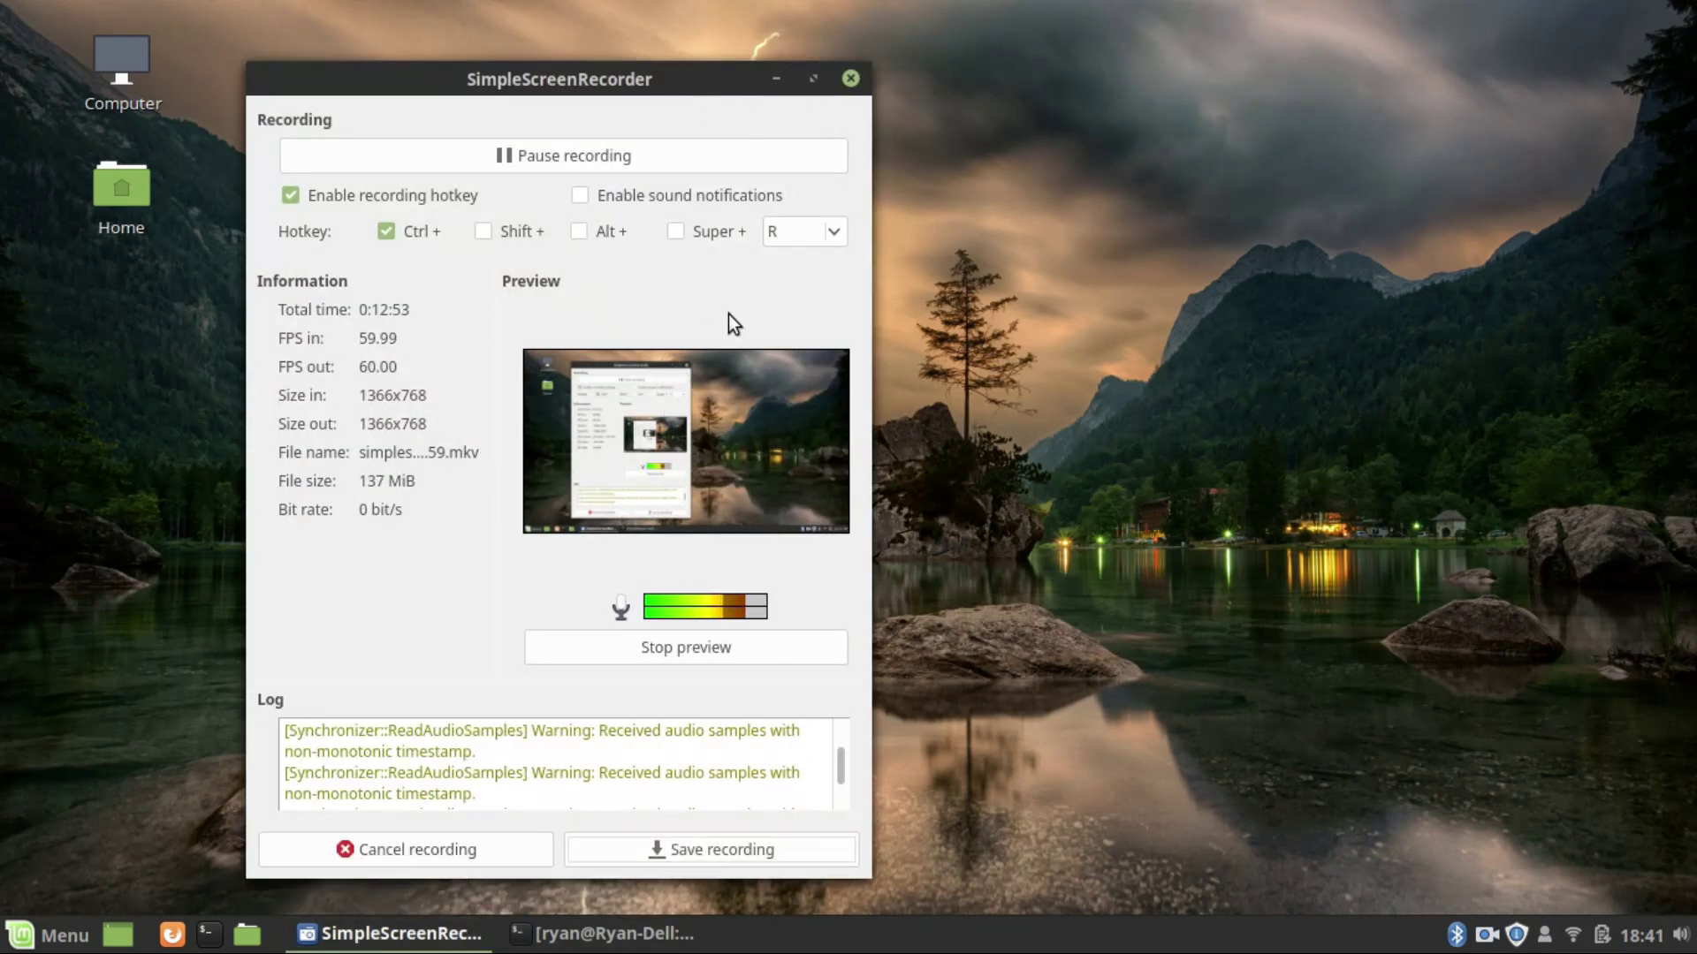
pyautogui.click(776, 78)
pyautogui.click(698, 937)
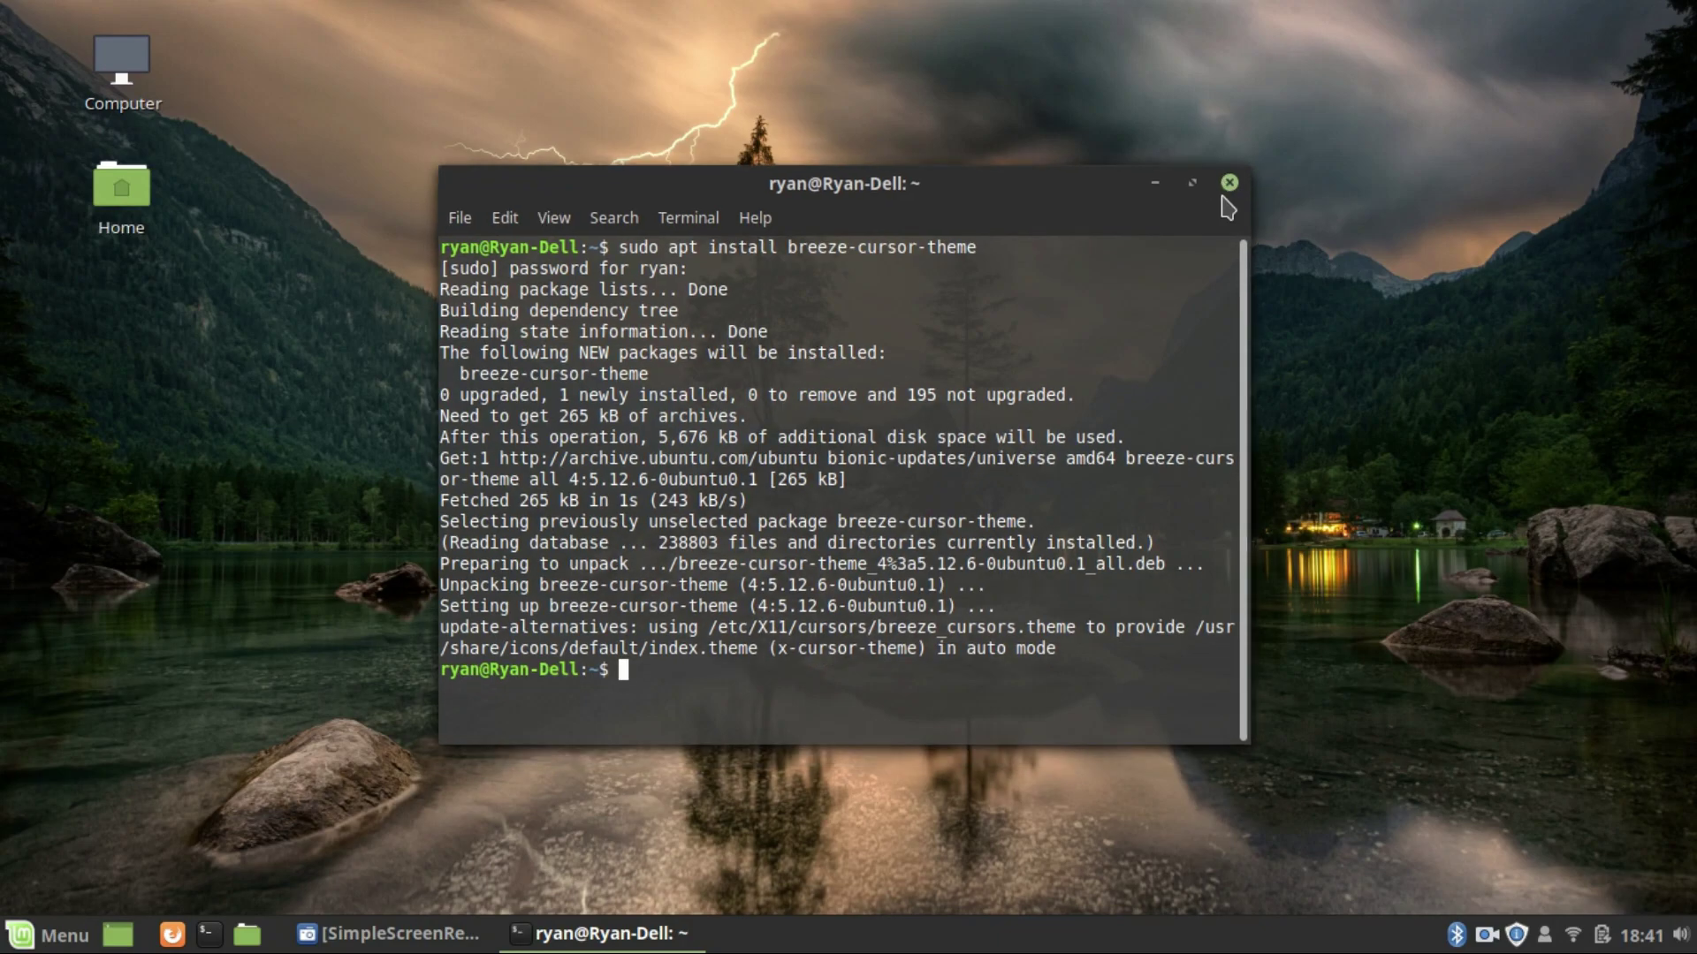
pyautogui.click(1230, 183)
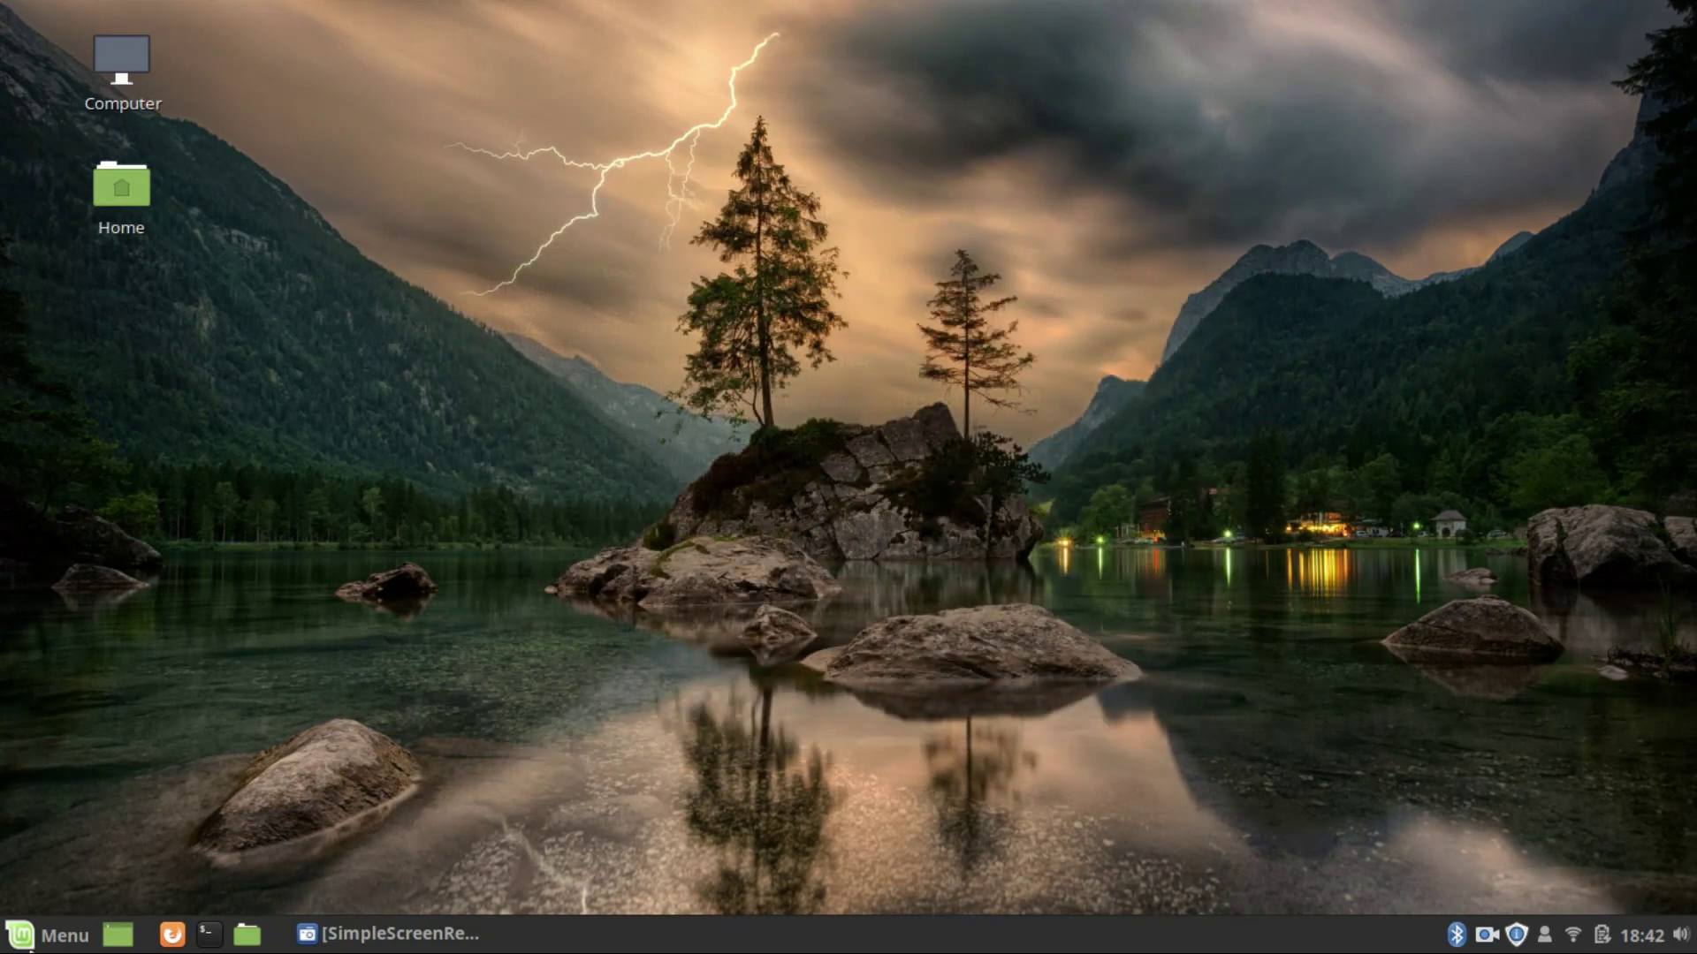
# Step: Open the Display settings from the Preferences category of the main menu, view the resolution and rotation options, and close them
pyautogui.press('super')
pyautogui.moveTo(260, 736)
pyautogui.moveTo(243, 688)
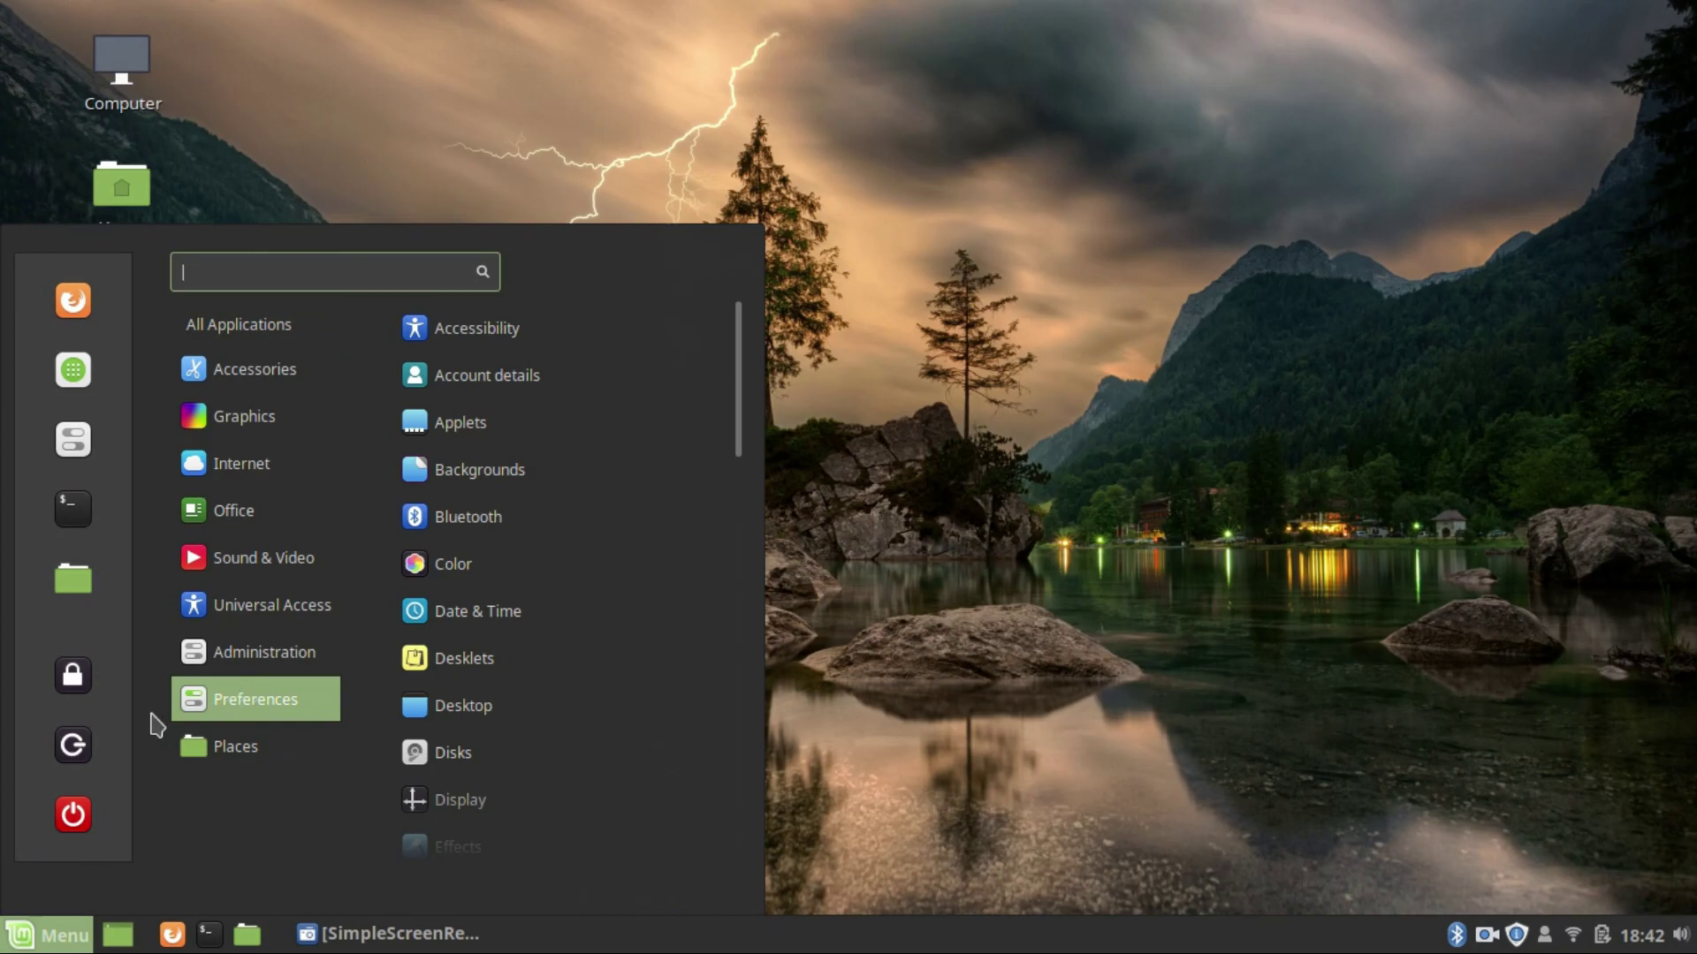
pyautogui.click(502, 814)
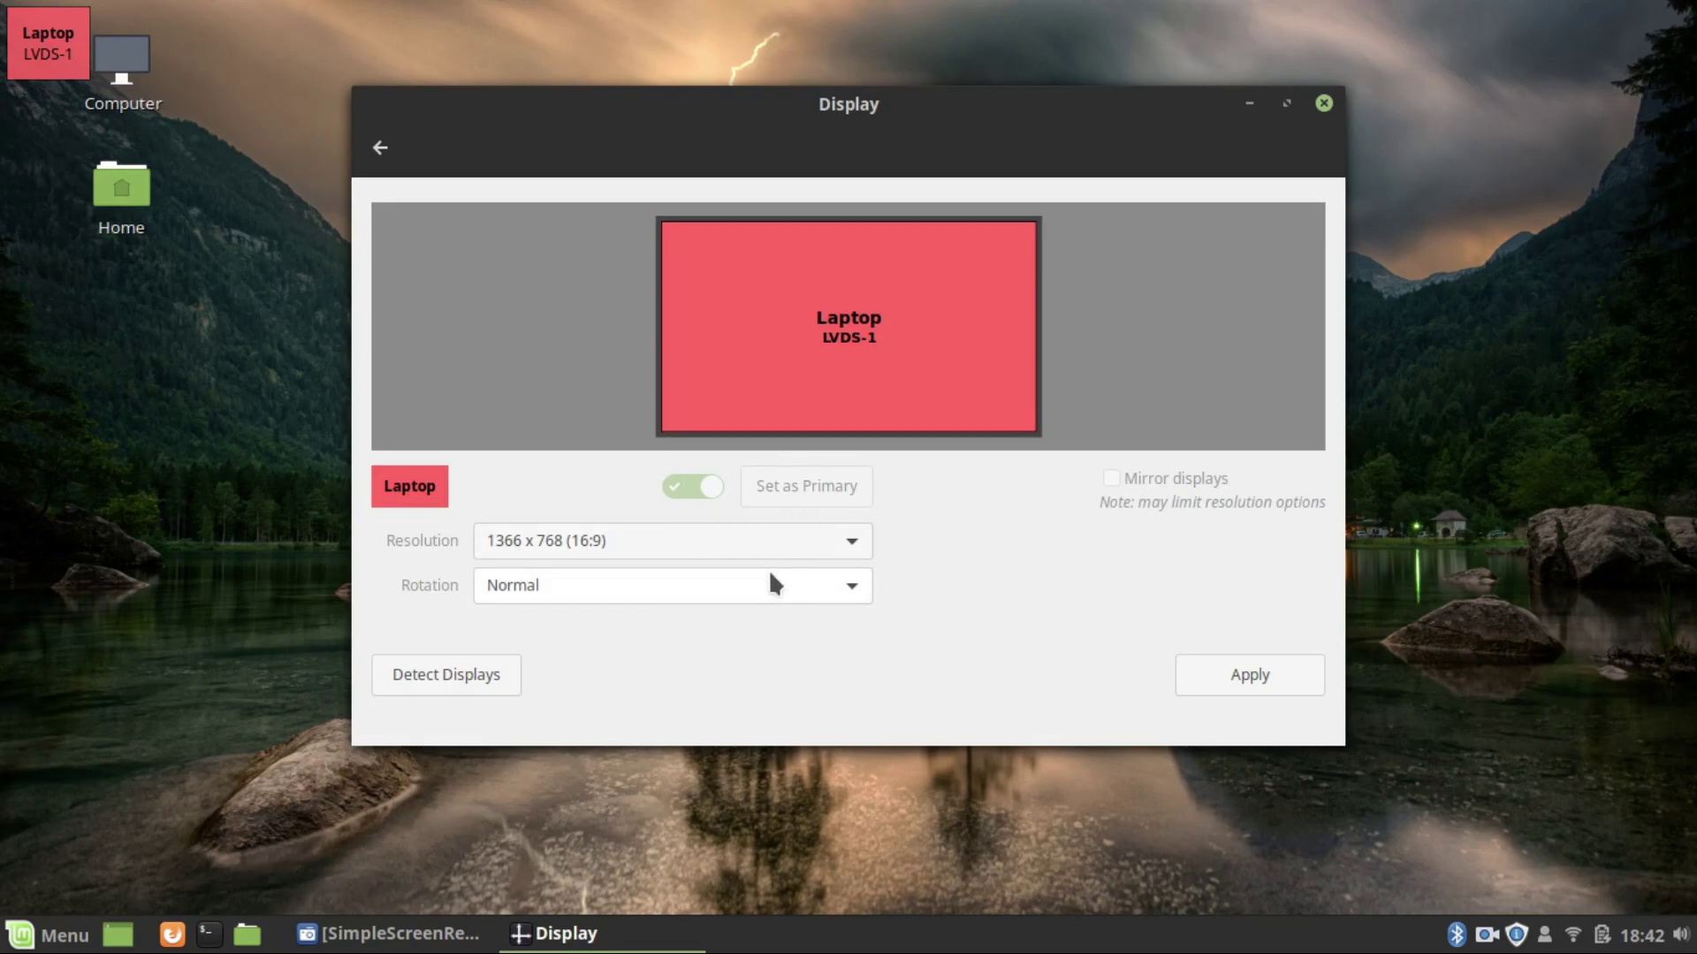
pyautogui.click(1323, 104)
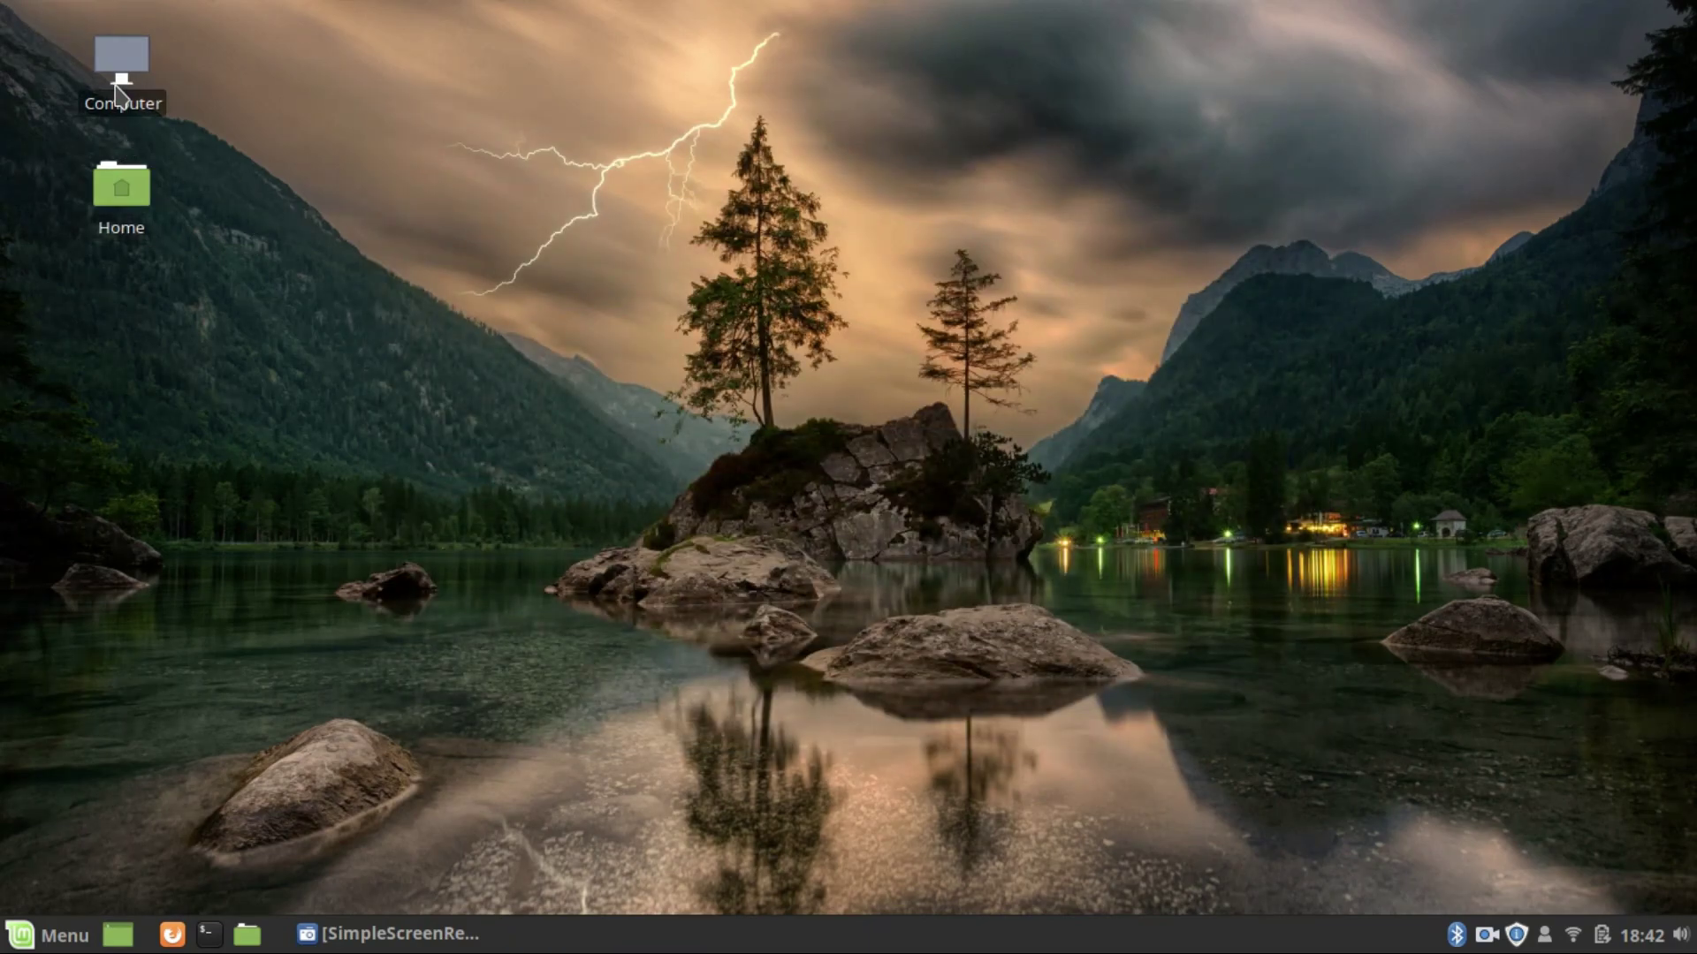
# Step: Open the Computer location from the desktop and try to open the SAMSUNG SSD PM851 drive
pyautogui.doubleClick(117, 88)
pyautogui.moveTo(795, 130); pyautogui.dragTo(938, 107)
pyautogui.doubleClick(946, 277)
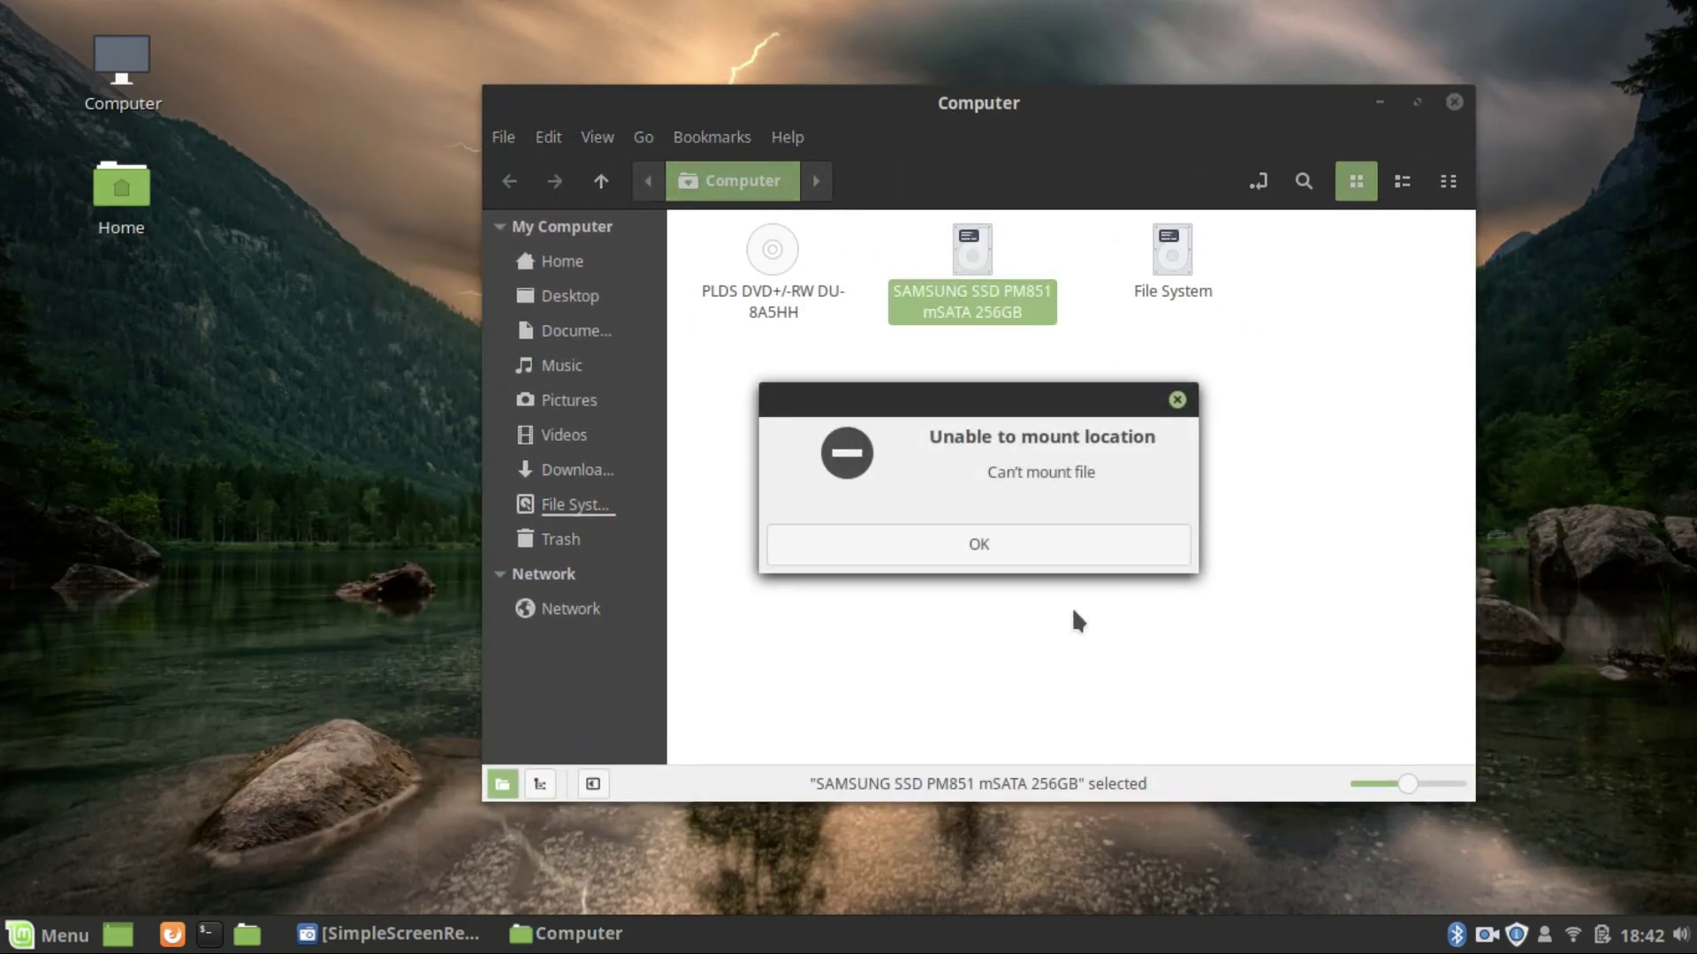
pyautogui.click(999, 548)
# Step: View the File System contents, return to Computer, and inspect the actions available for the DVD drive
pyautogui.doubleClick(1169, 287)
pyautogui.click(509, 180)
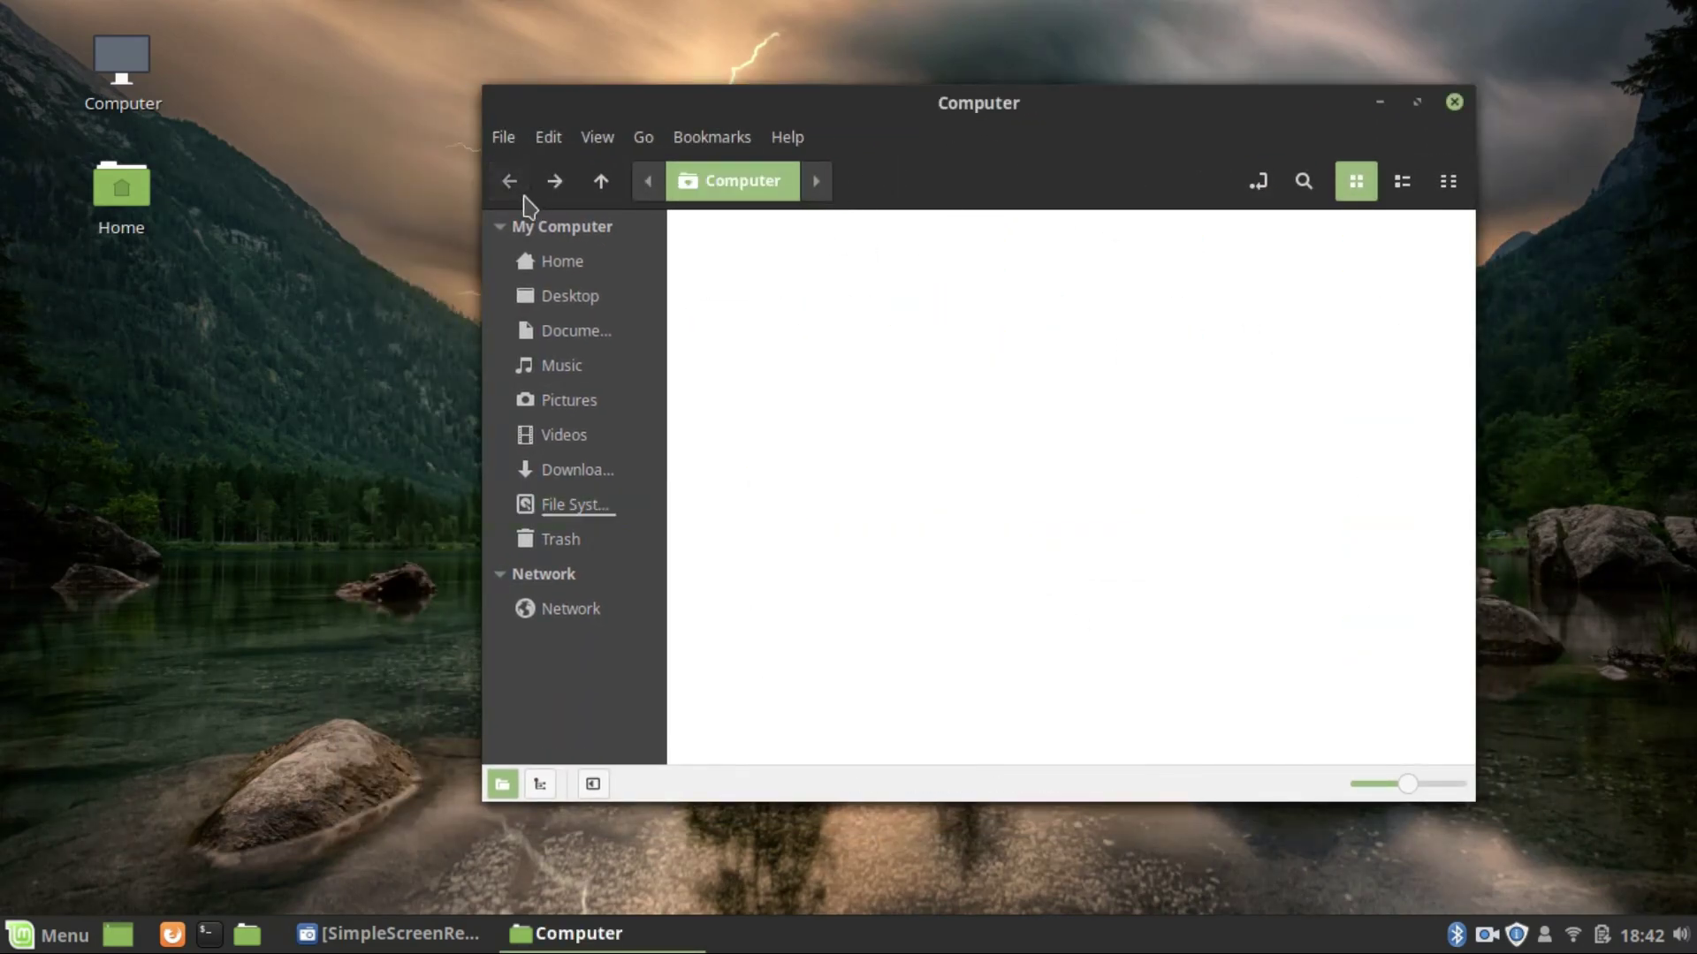
pyautogui.click(808, 284)
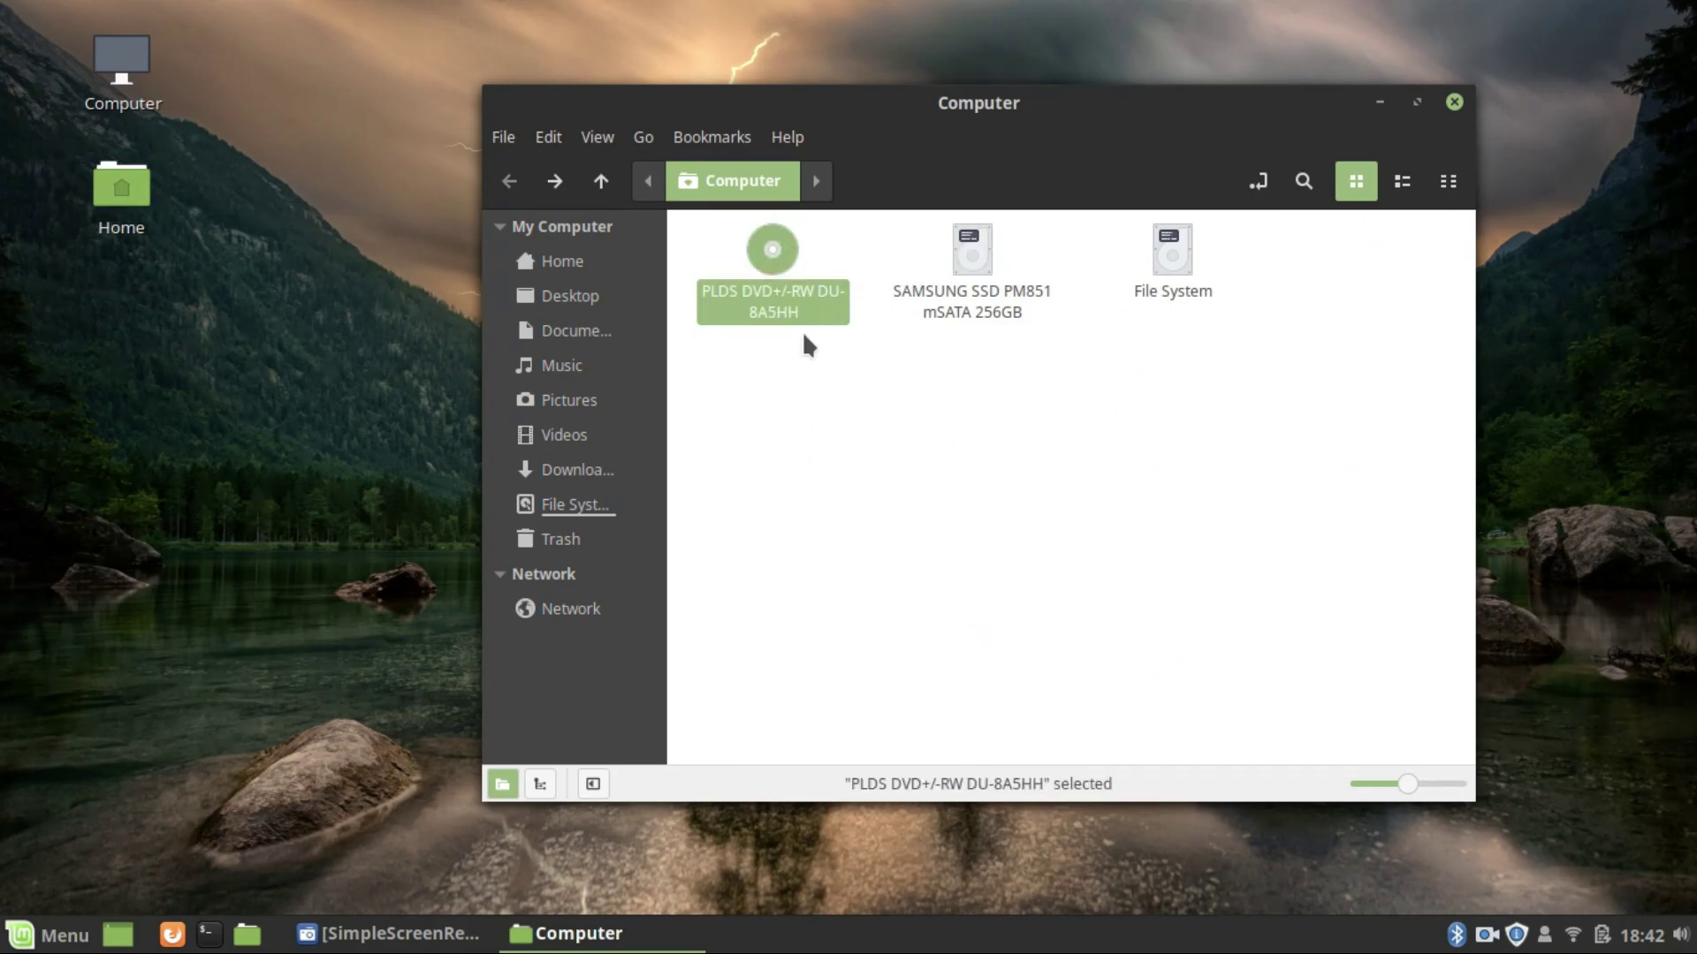
pyautogui.rightClick(776, 295)
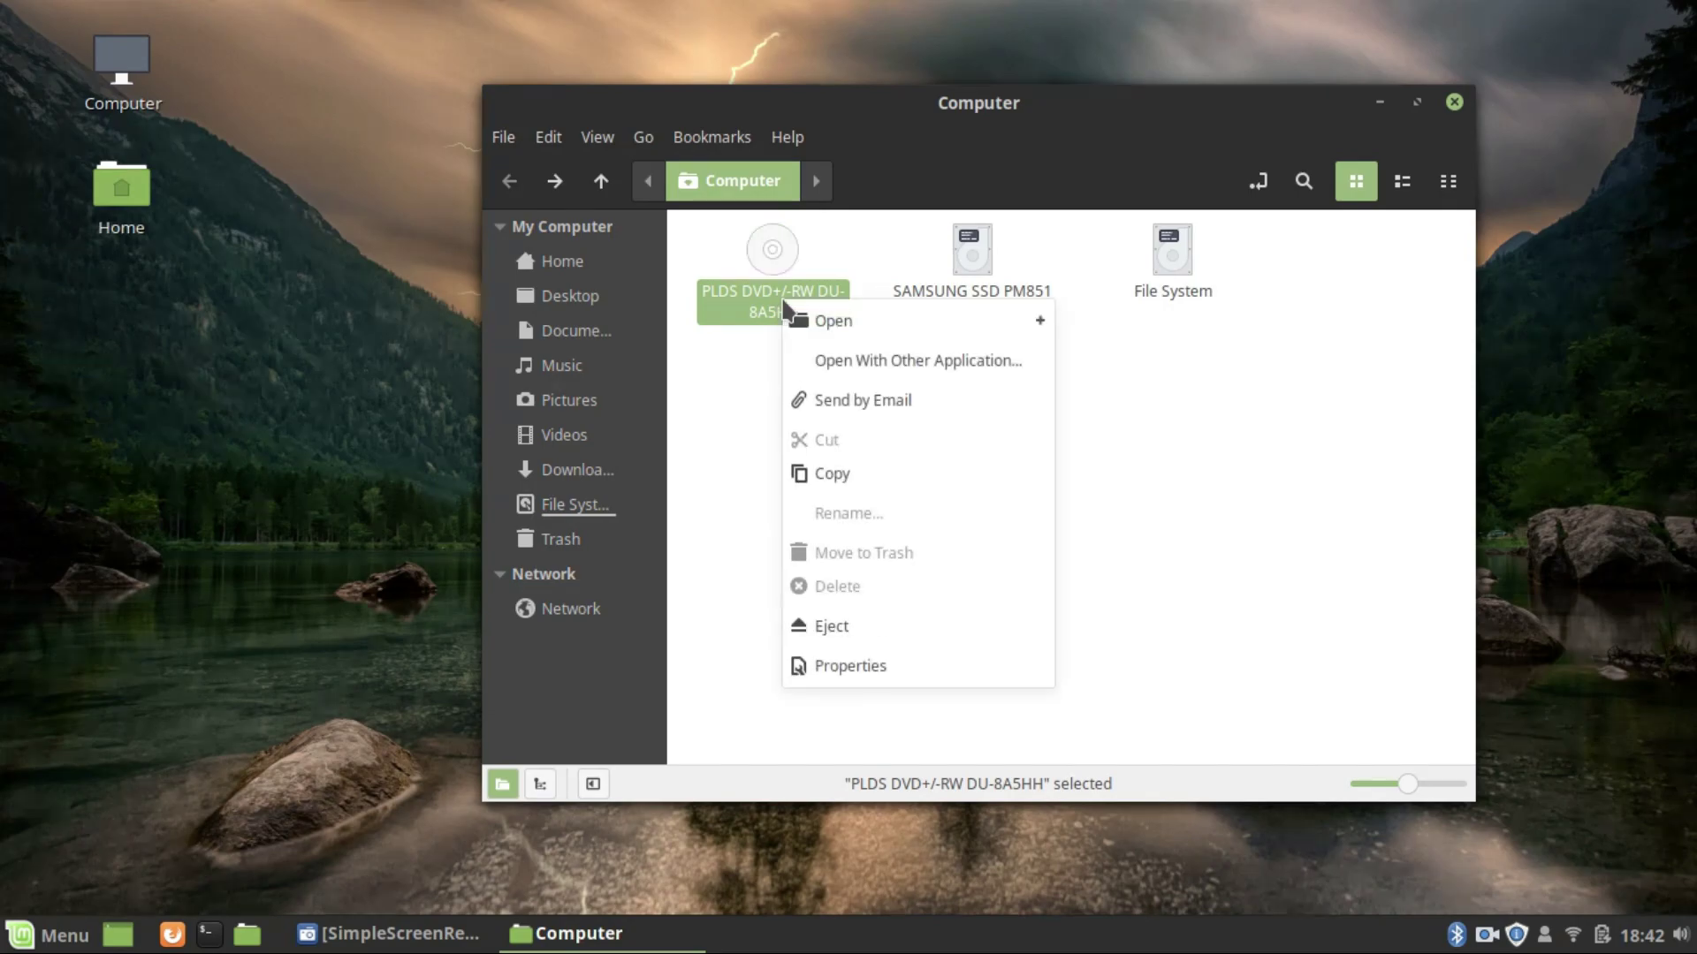
pyautogui.press('Escape')
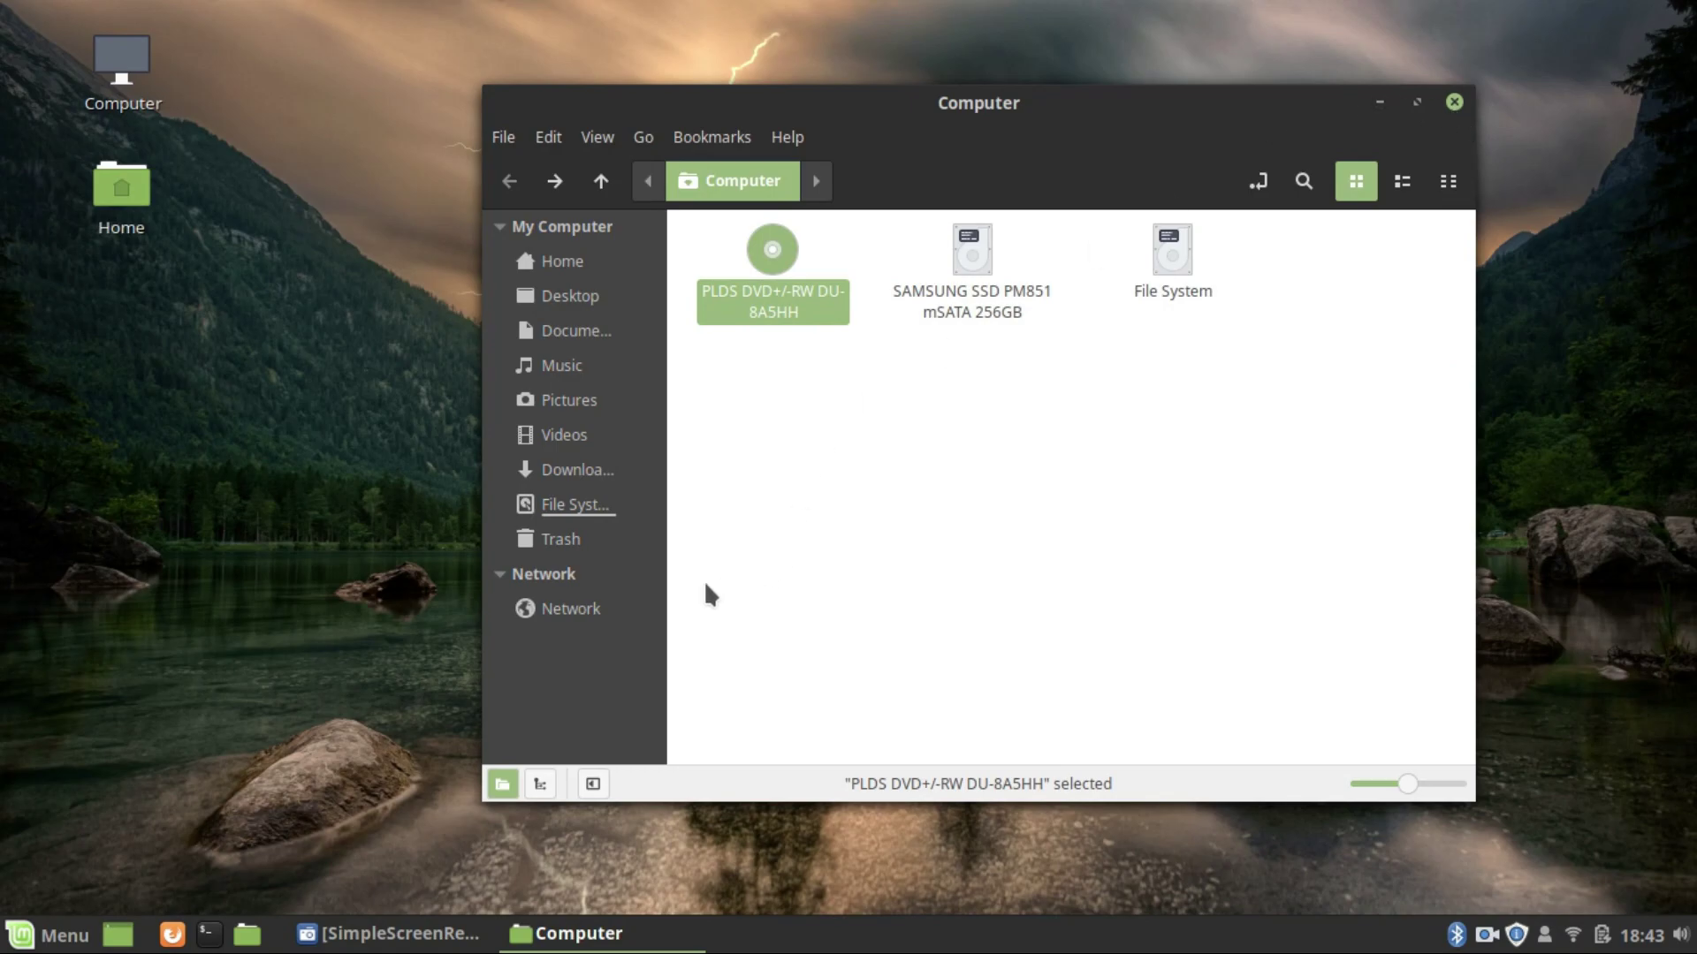
# Step: Maximize the file manager, view the Home folder, and collapse and expand the My Computer places
pyautogui.click(1417, 102)
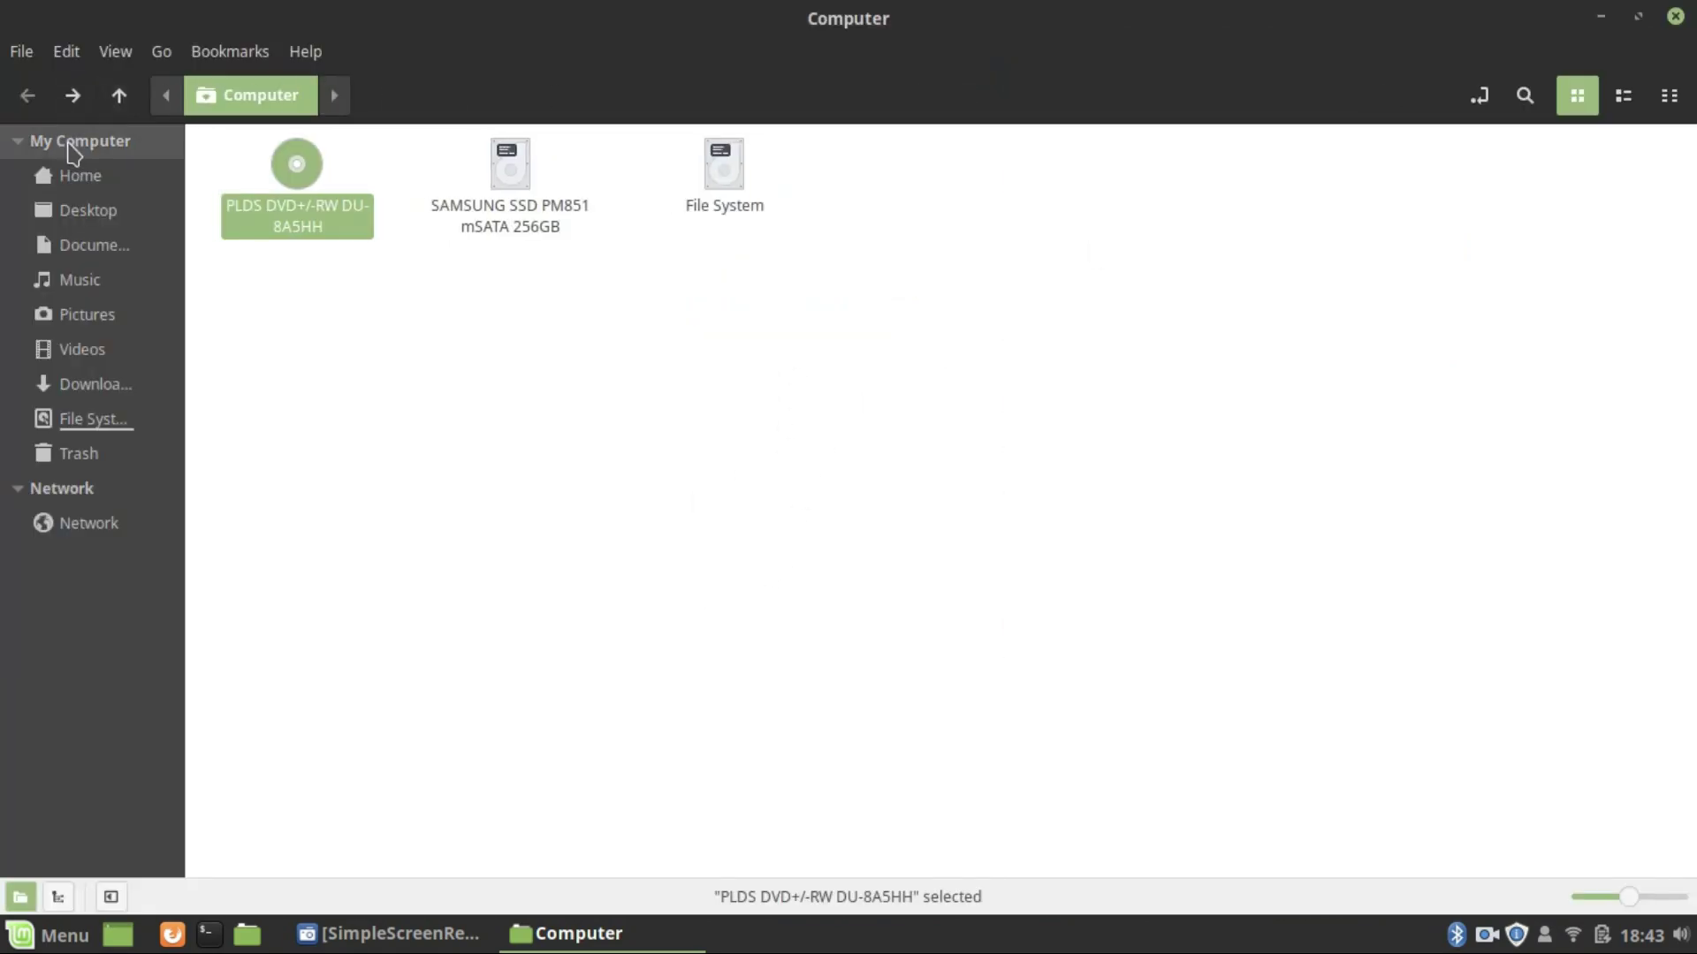
pyautogui.click(80, 175)
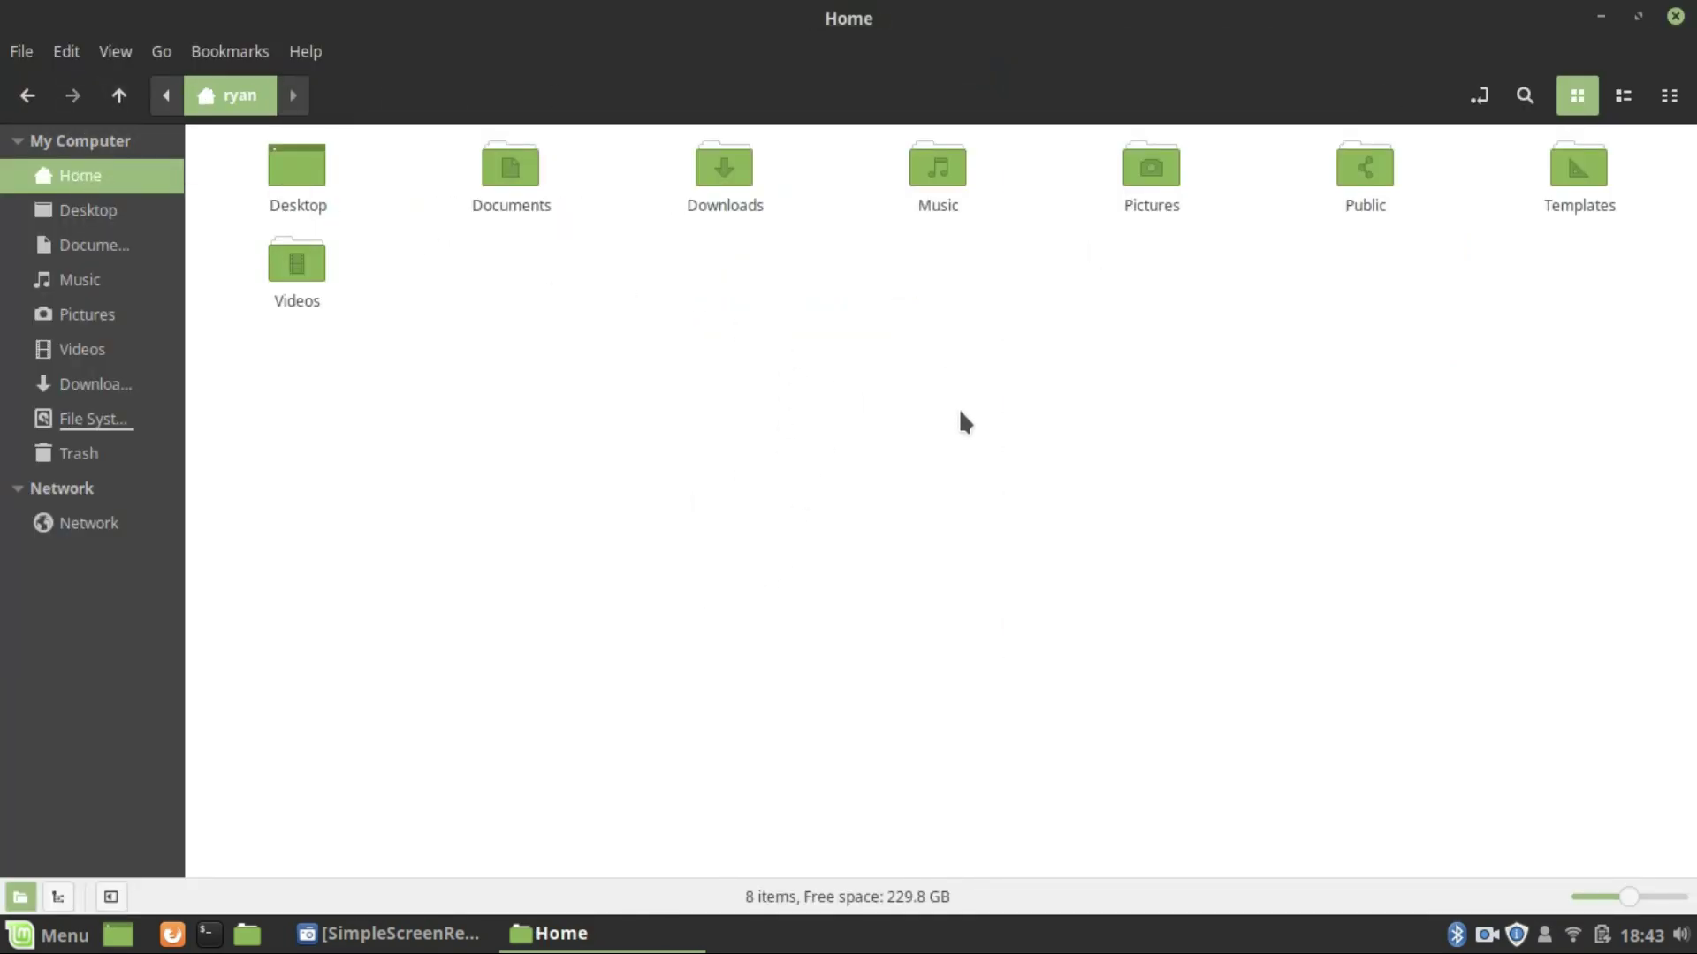
pyautogui.click(17, 143)
pyautogui.click(17, 143)
# Step: Browse the Home, Desktop, Music, Documents, Pictures, Videos and Downloads folders, ending at the File System root
pyautogui.click(63, 175)
pyautogui.click(84, 211)
pyautogui.click(115, 278)
pyautogui.click(117, 247)
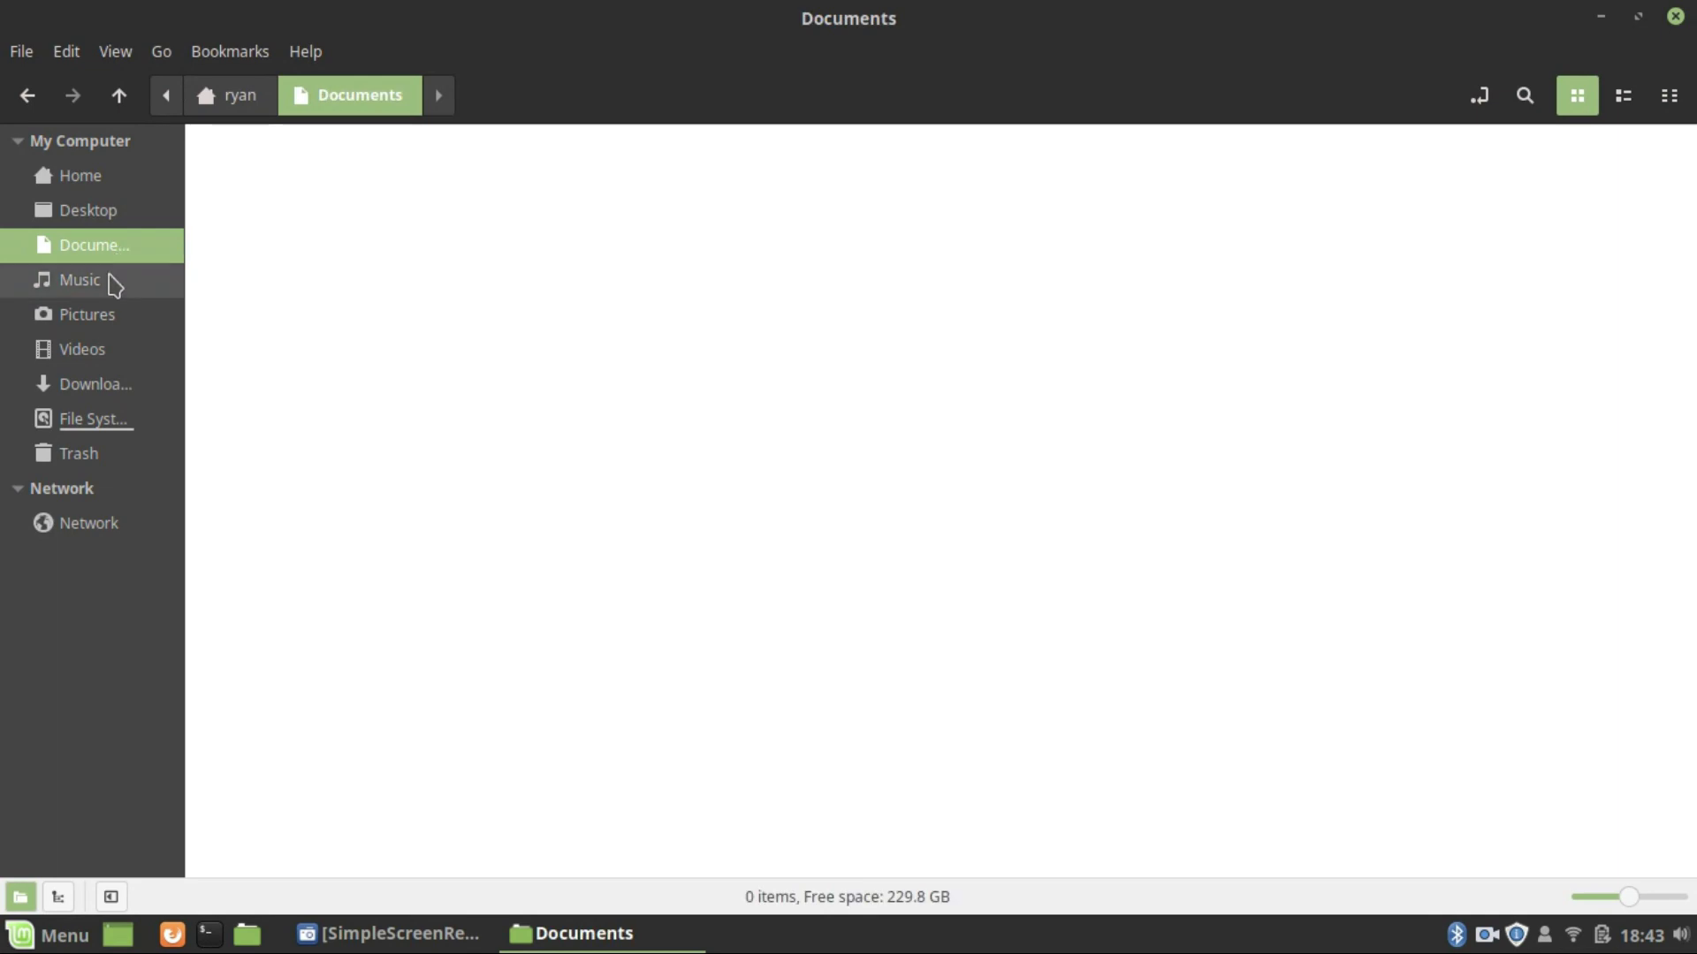
pyautogui.click(113, 281)
pyautogui.click(115, 316)
pyautogui.click(115, 350)
pyautogui.click(119, 385)
pyautogui.click(98, 420)
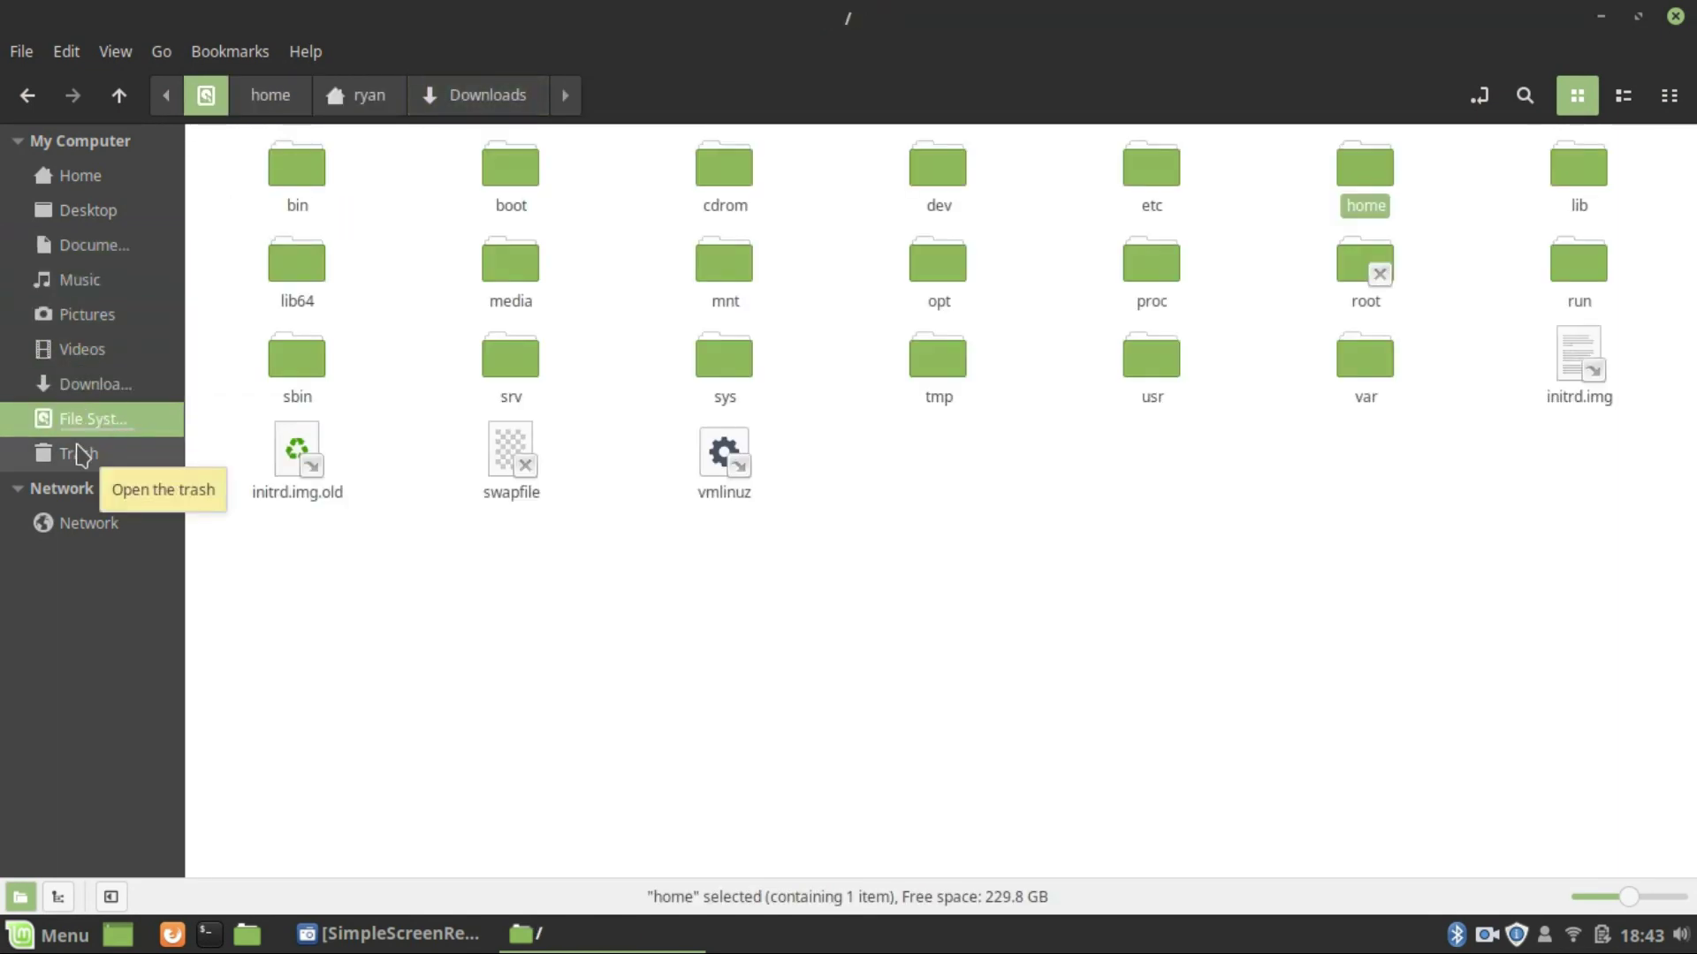
# Step: View the Trash and Network locations, try to open Windows Network, and close the file manager
pyautogui.click(81, 453)
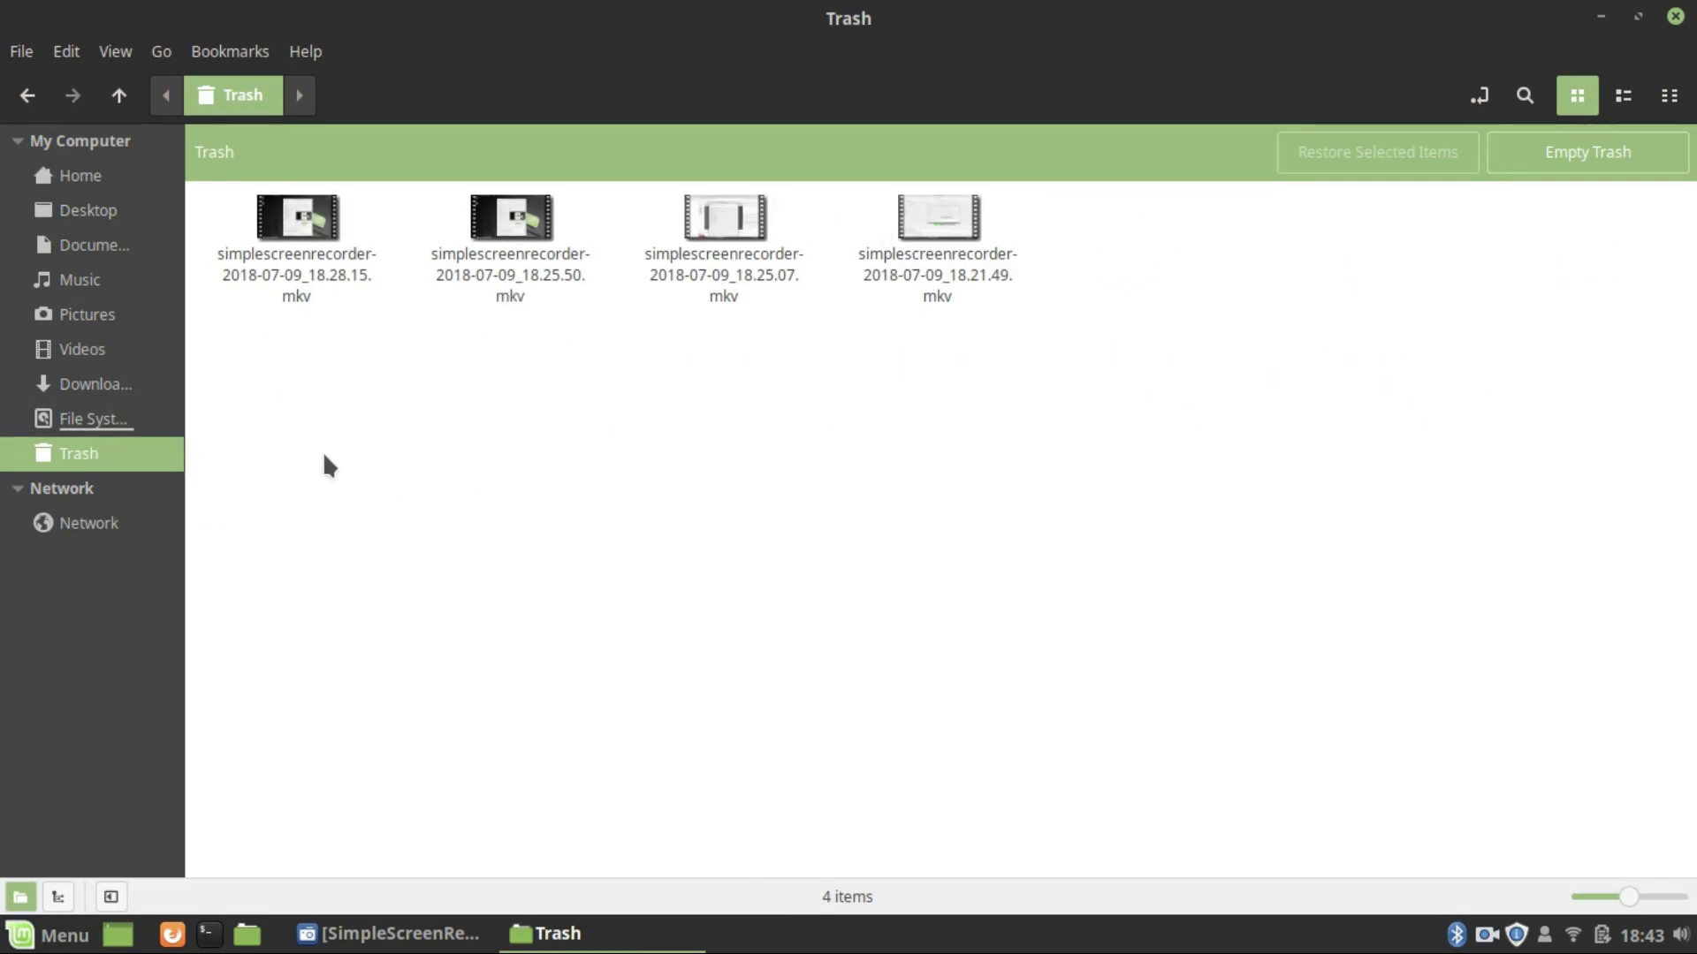
pyautogui.click(134, 527)
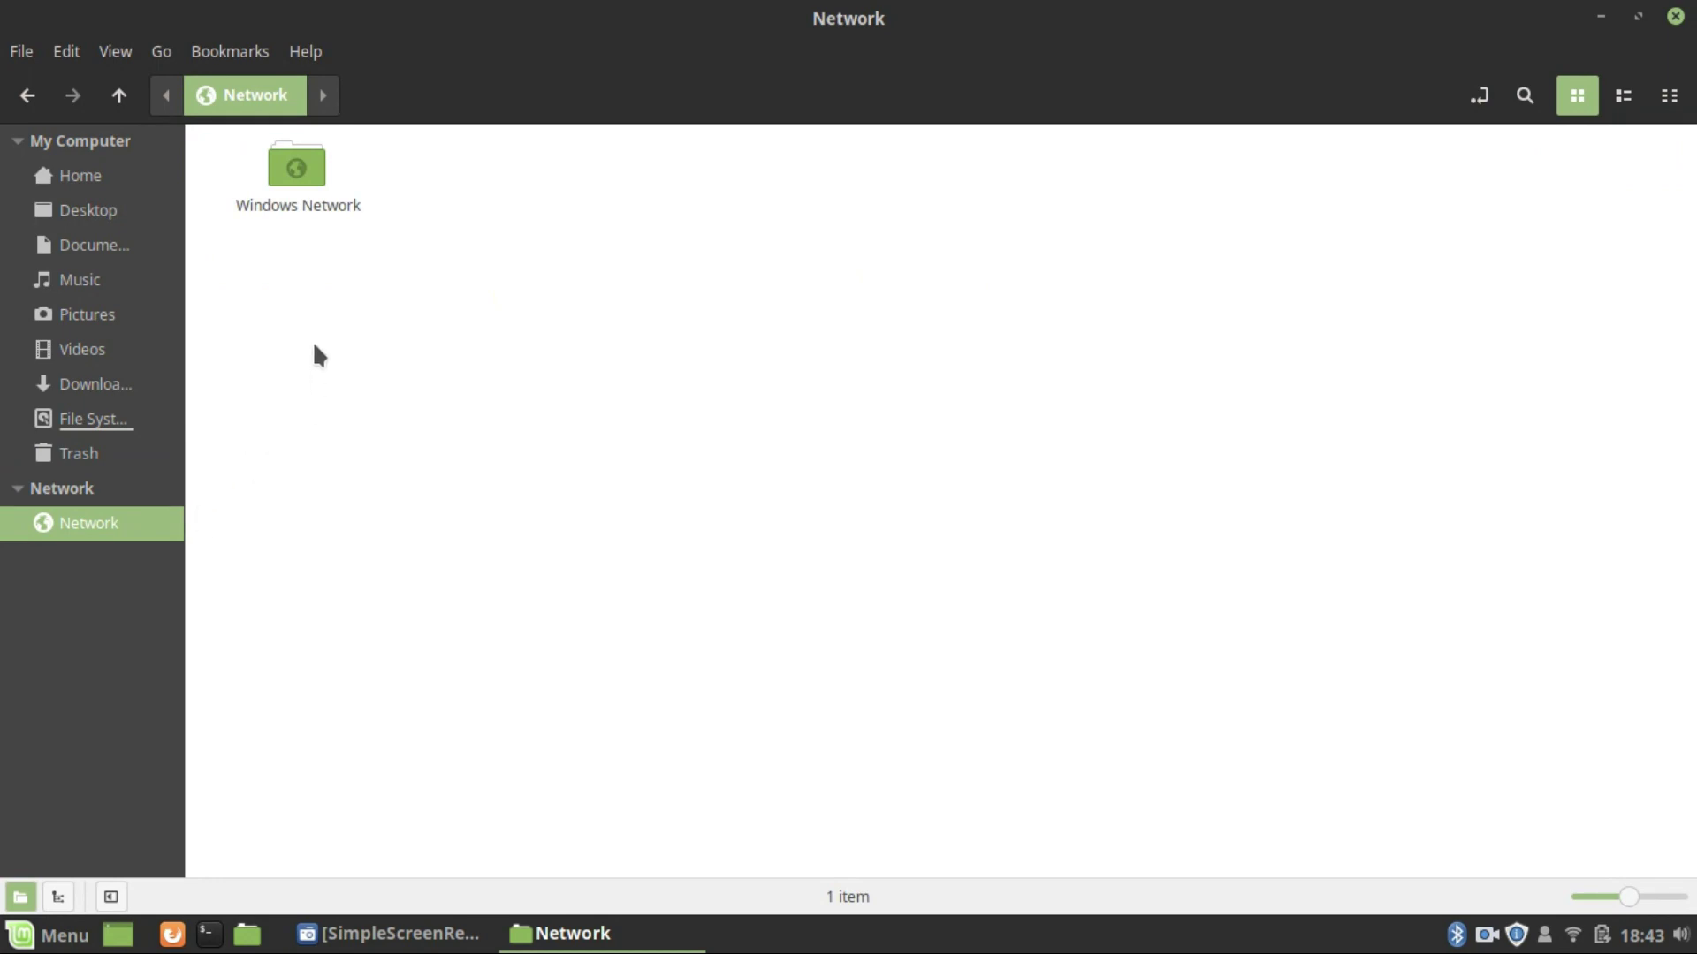
pyautogui.click(328, 215)
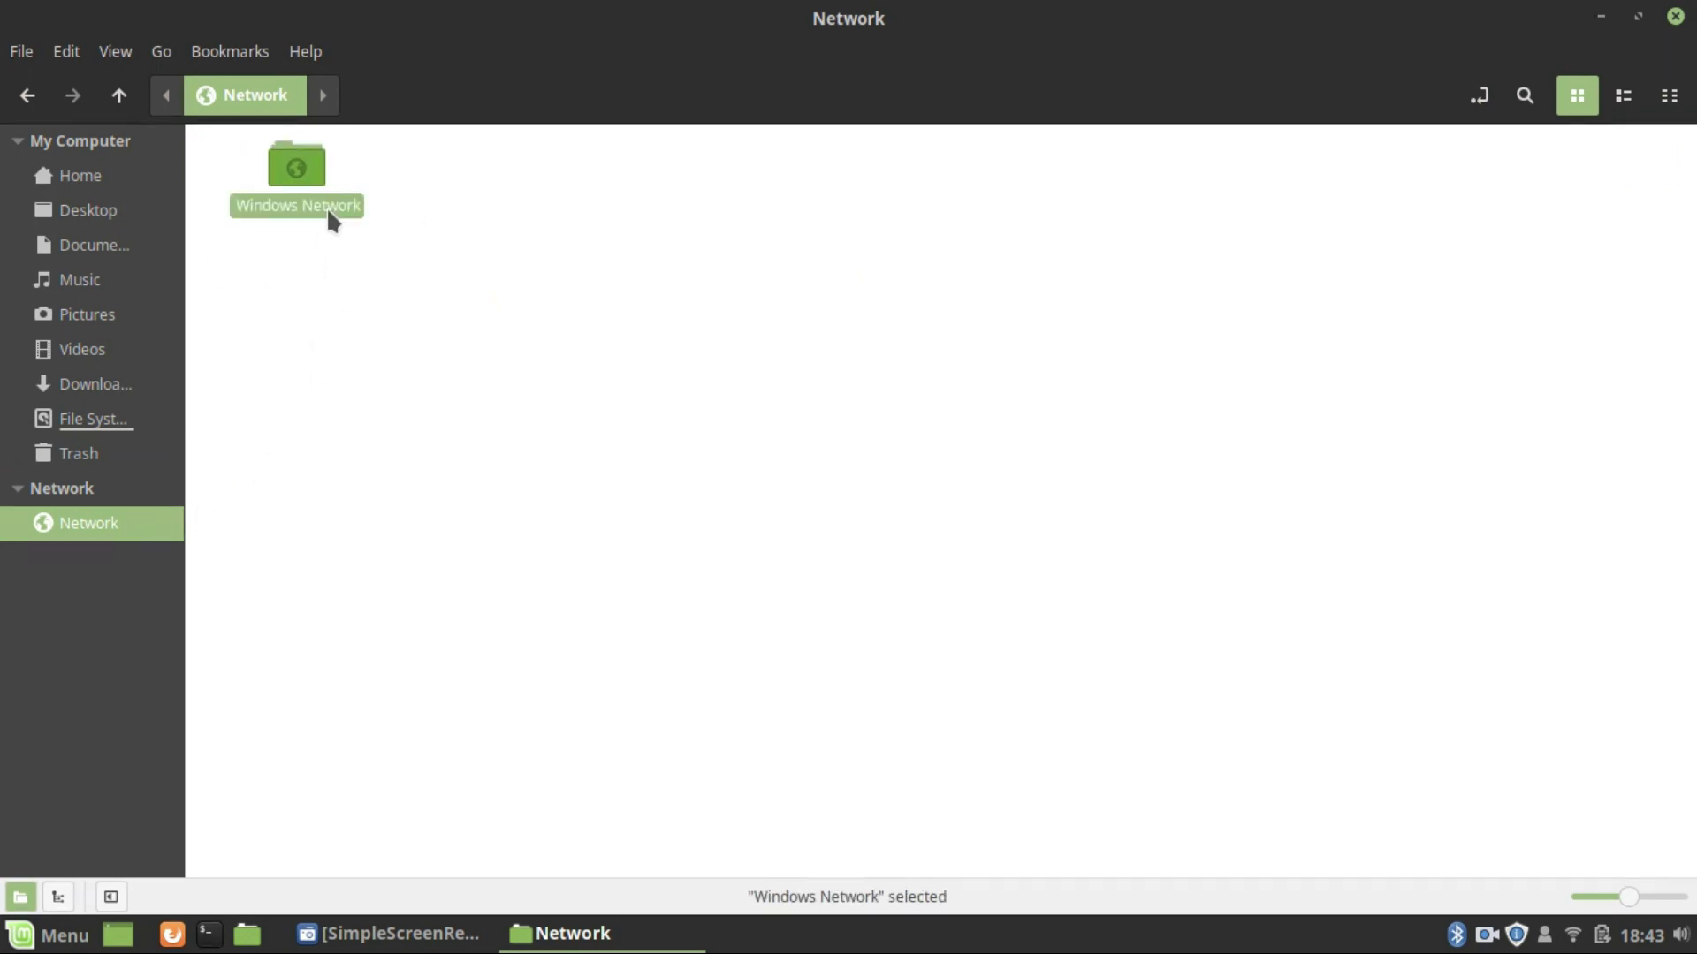
pyautogui.click(1676, 16)
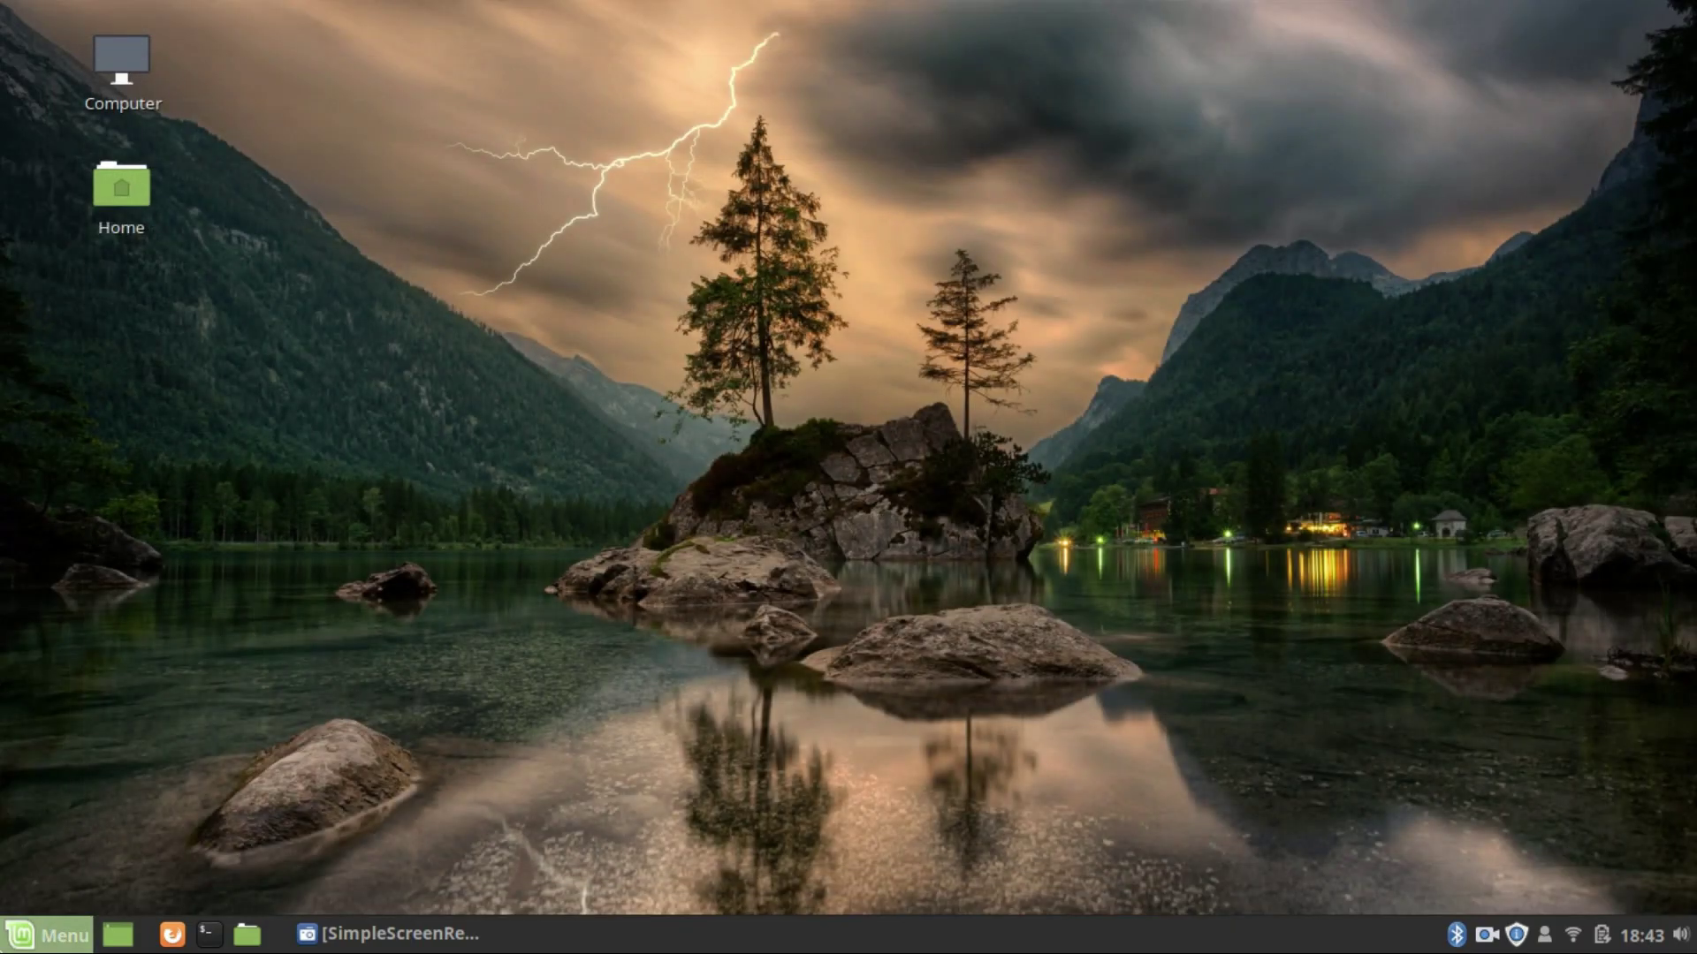
pyautogui.click(35, 935)
pyautogui.click(1123, 490)
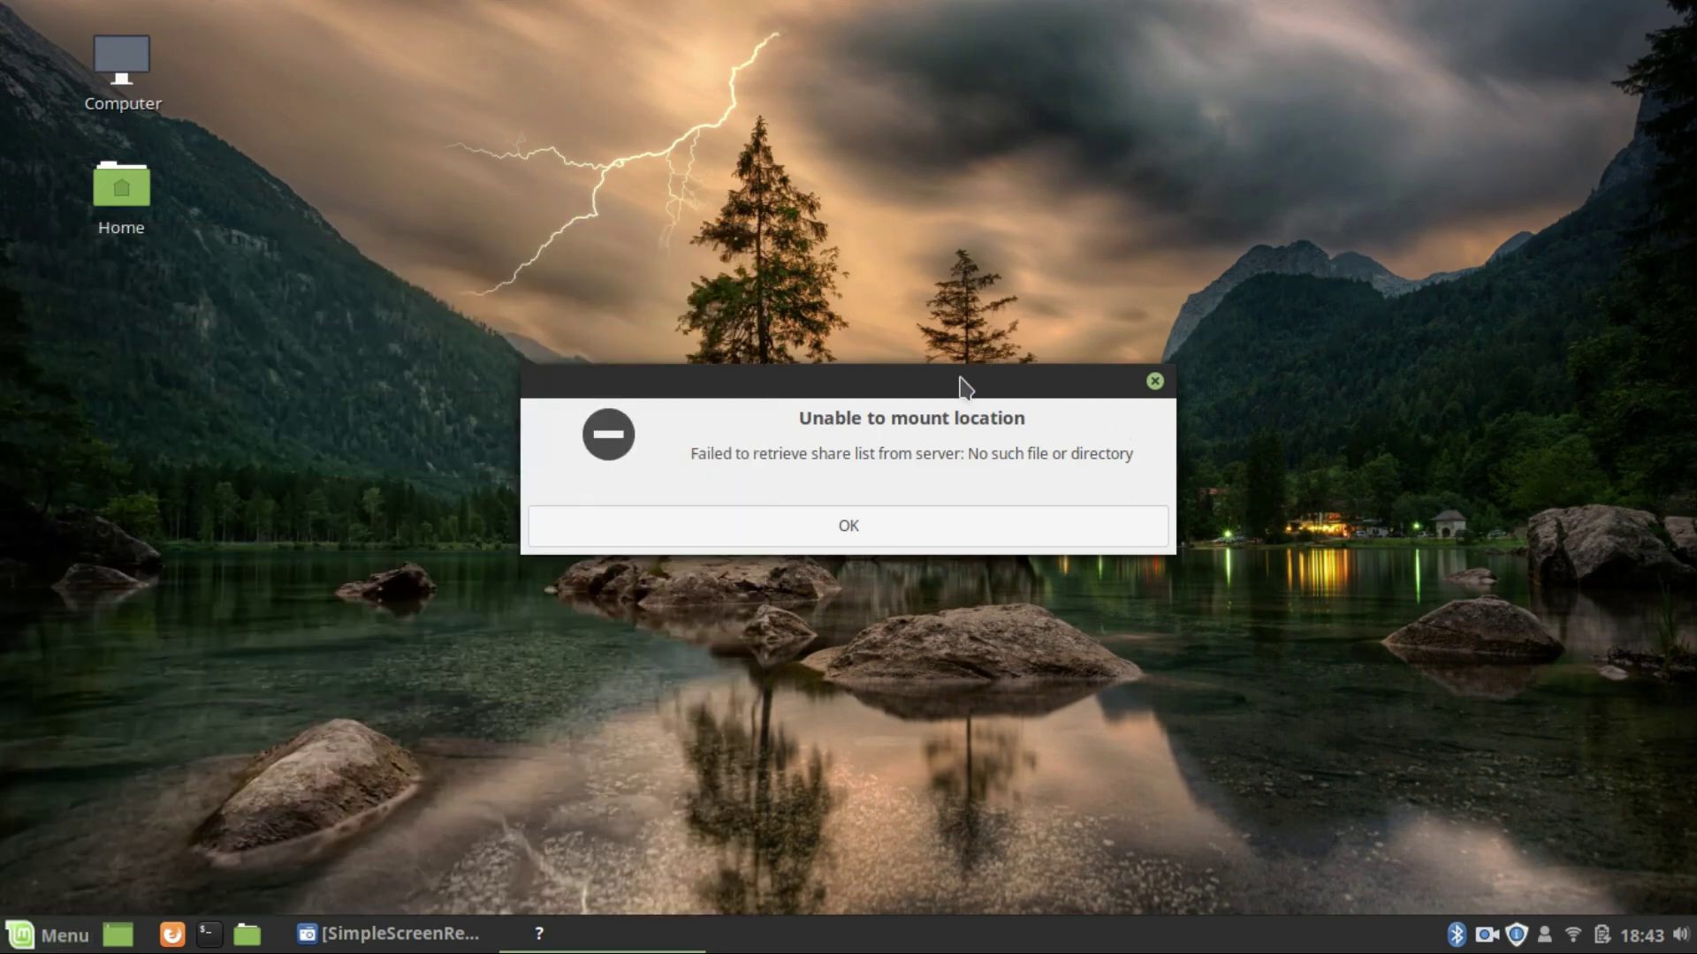
pyautogui.click(825, 535)
pyautogui.click(865, 535)
# Step: Look through the Office, Universal Access, Administration and Preferences application categories, and check the SimpleScreenRecorder status
pyautogui.click(36, 935)
pyautogui.moveTo(257, 510)
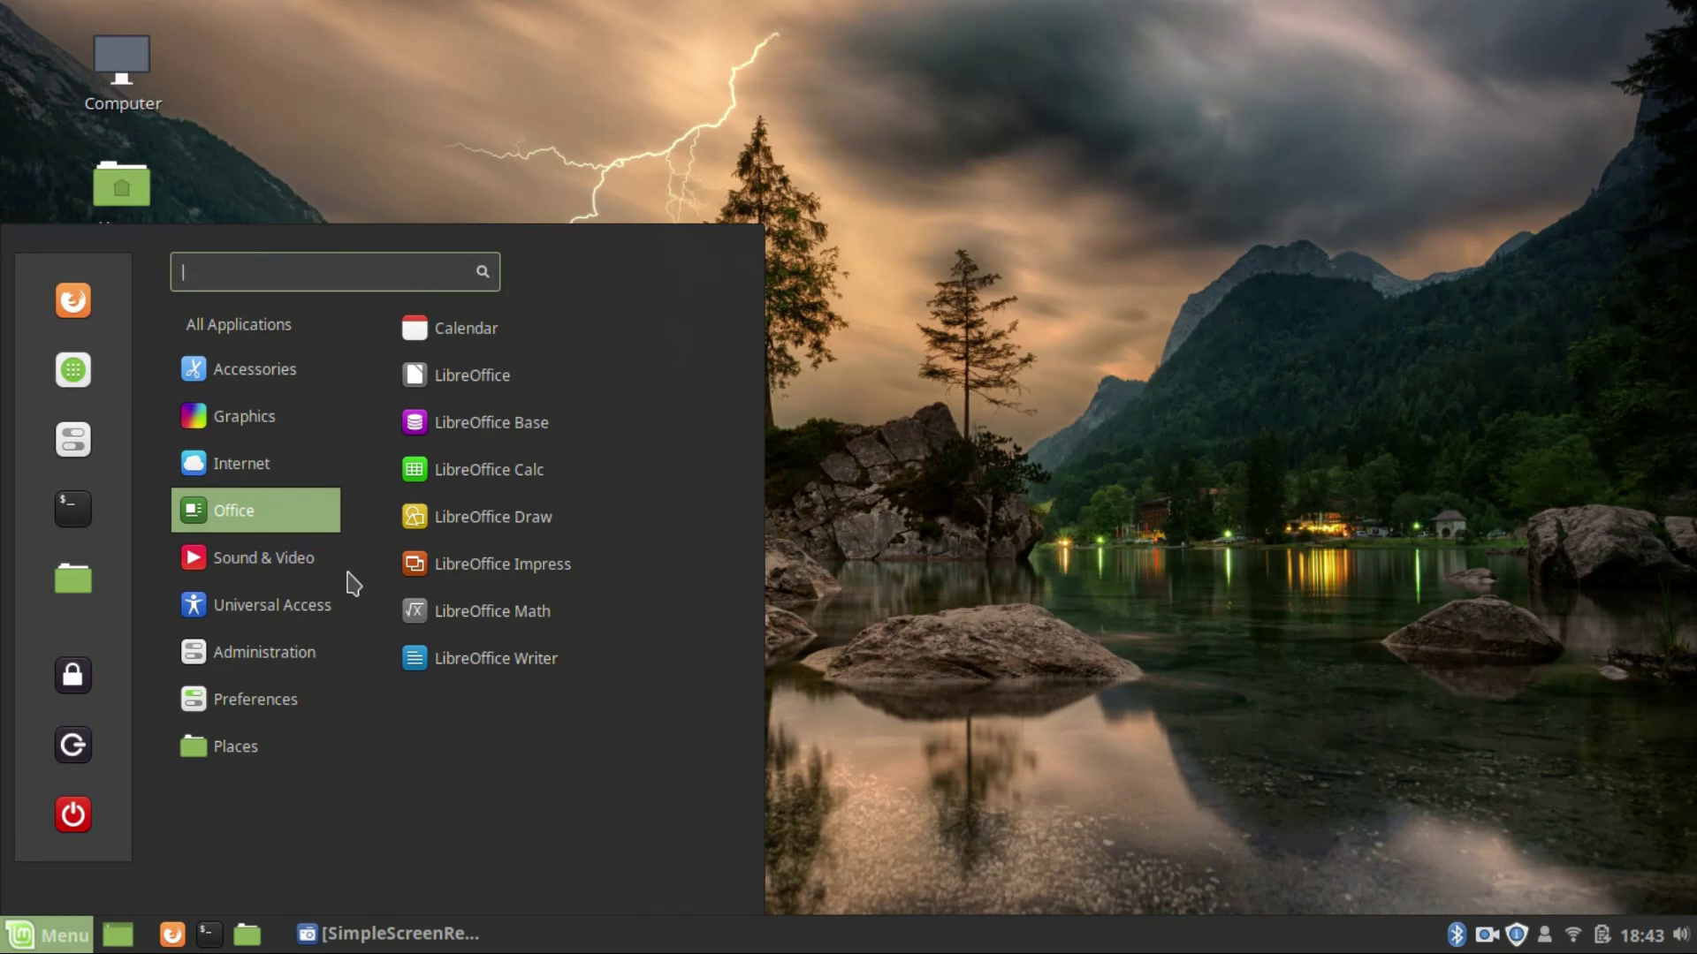
pyautogui.moveTo(330, 599)
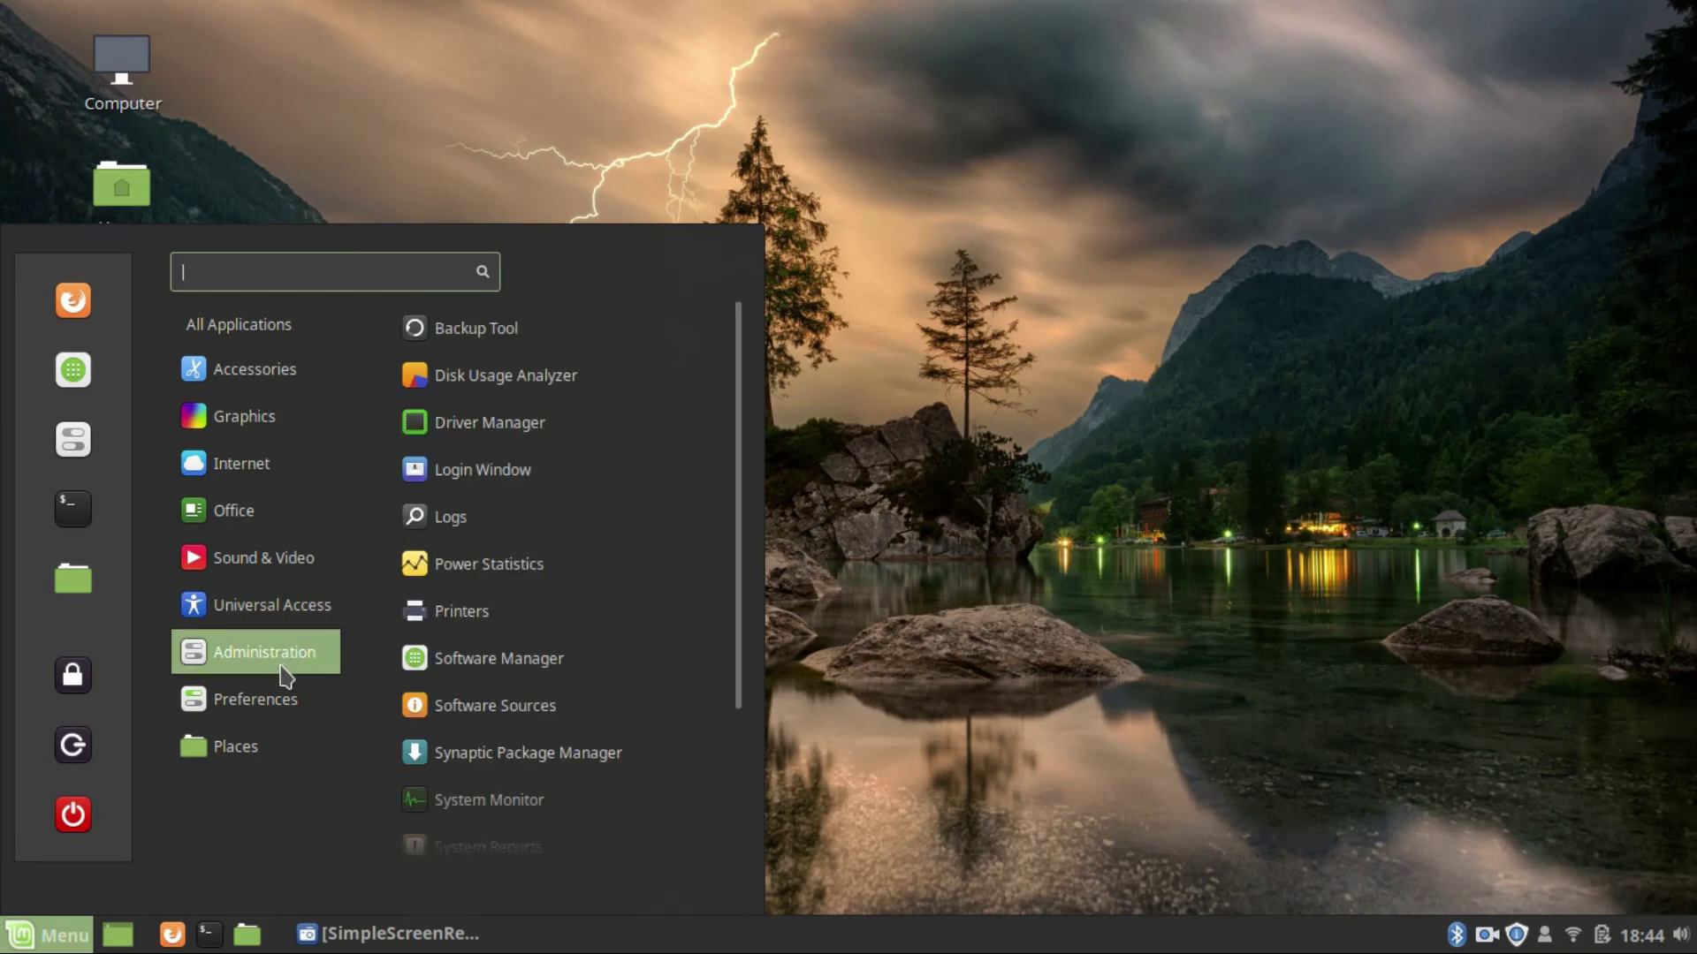
pyautogui.moveTo(318, 653)
pyautogui.scroll(-3, 508, 629)
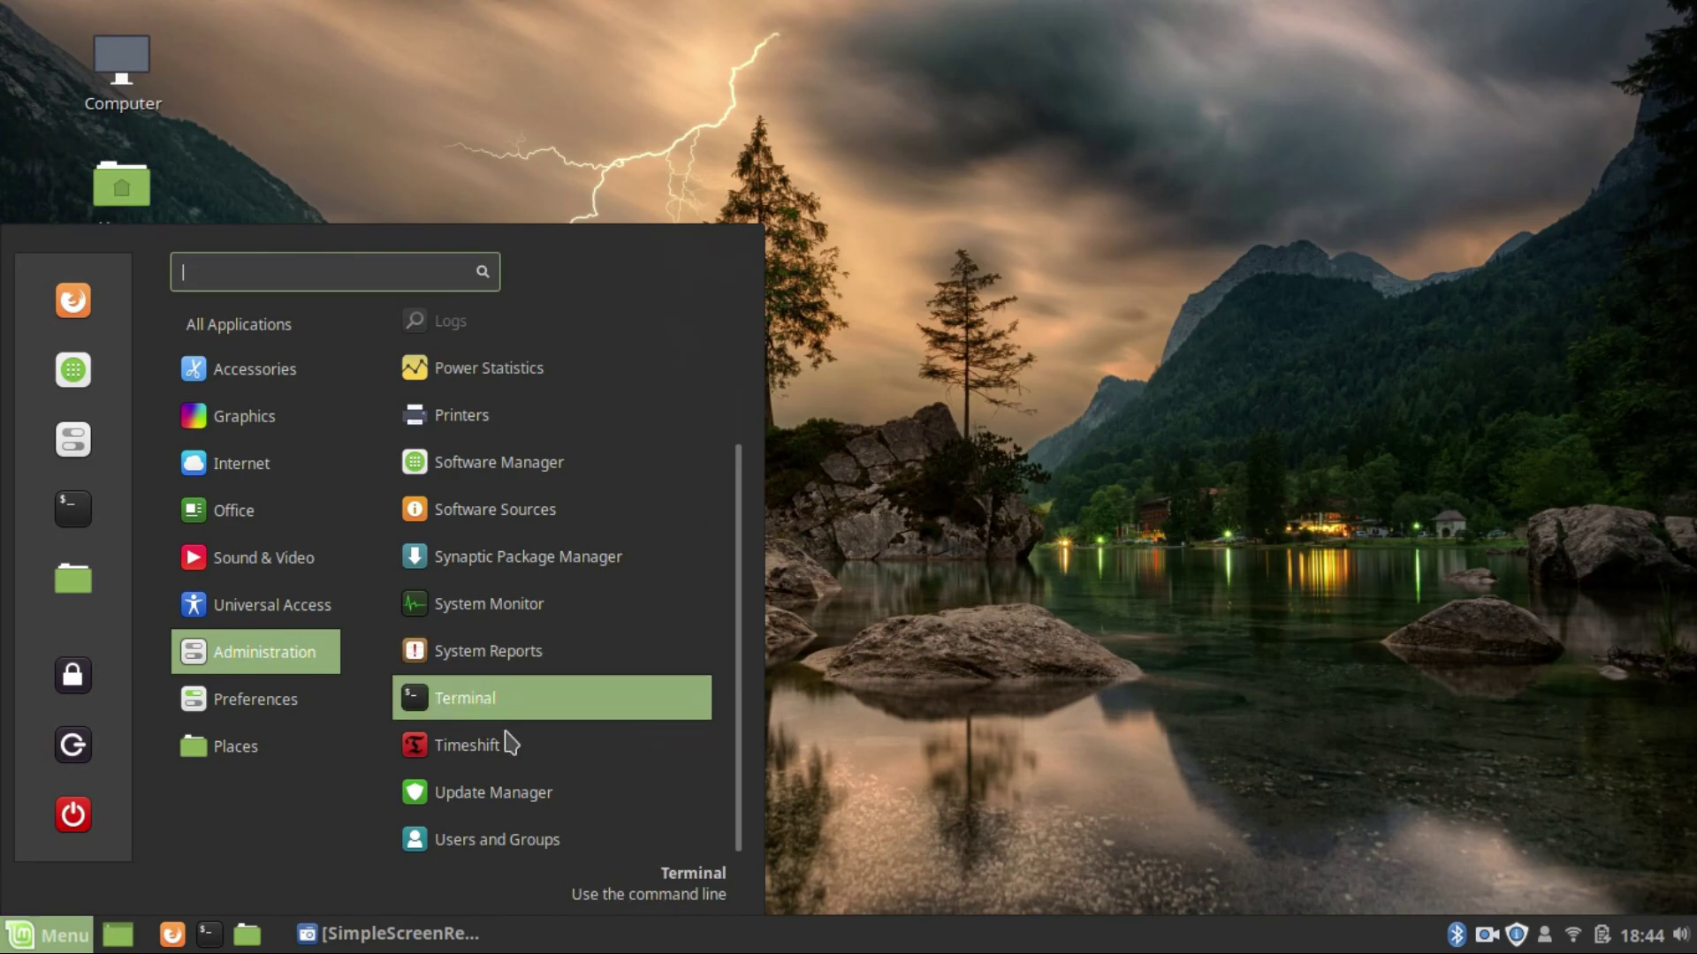
pyautogui.scroll(3, 460, 769)
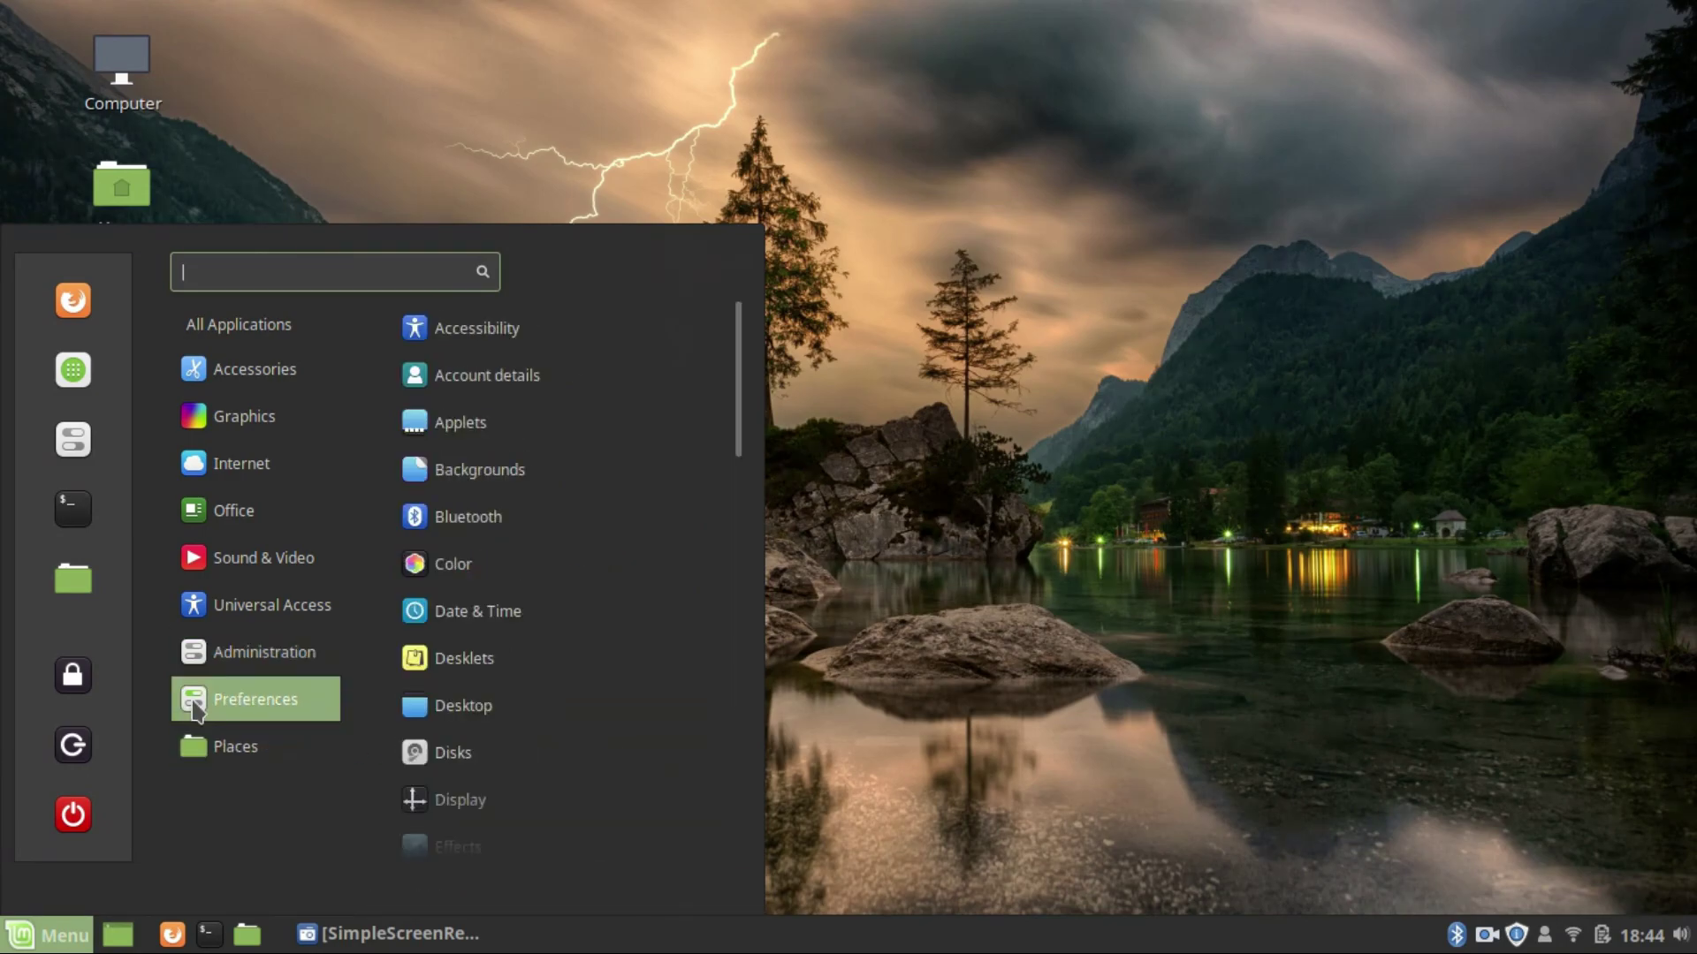
pyautogui.moveTo(270, 619)
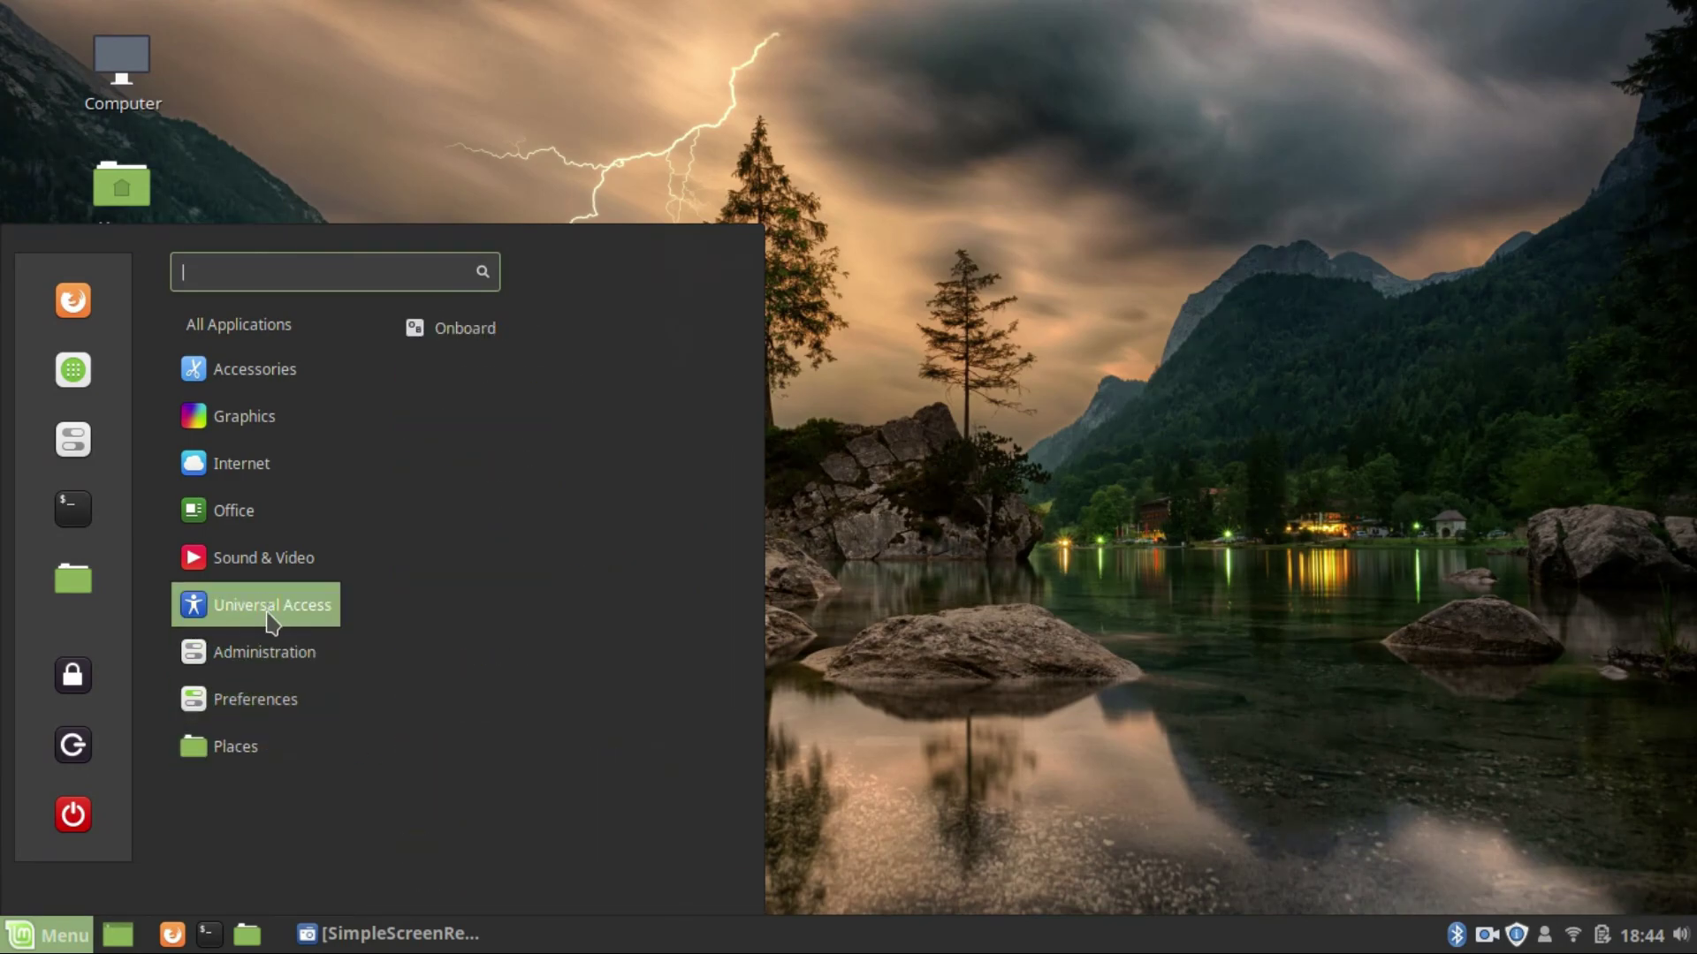
pyautogui.click(352, 933)
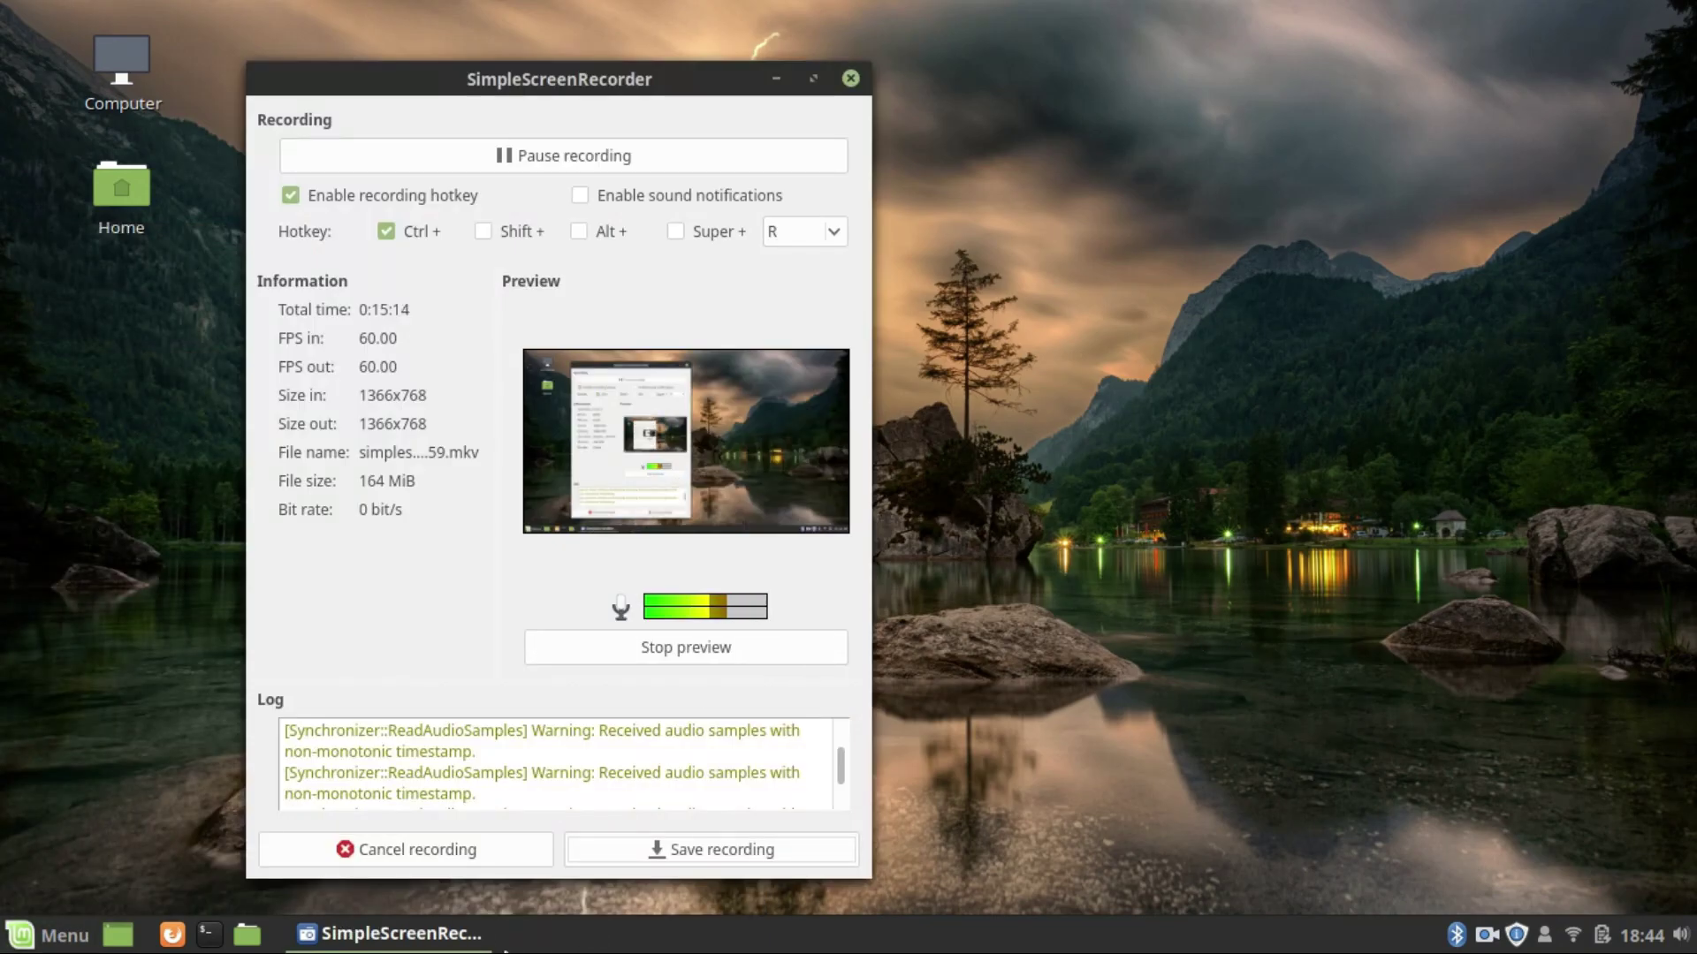
pyautogui.click(351, 934)
# Step: View the Internet applications and examine the full Preferences list down to Workspaces
pyautogui.click(49, 935)
pyautogui.moveTo(231, 459)
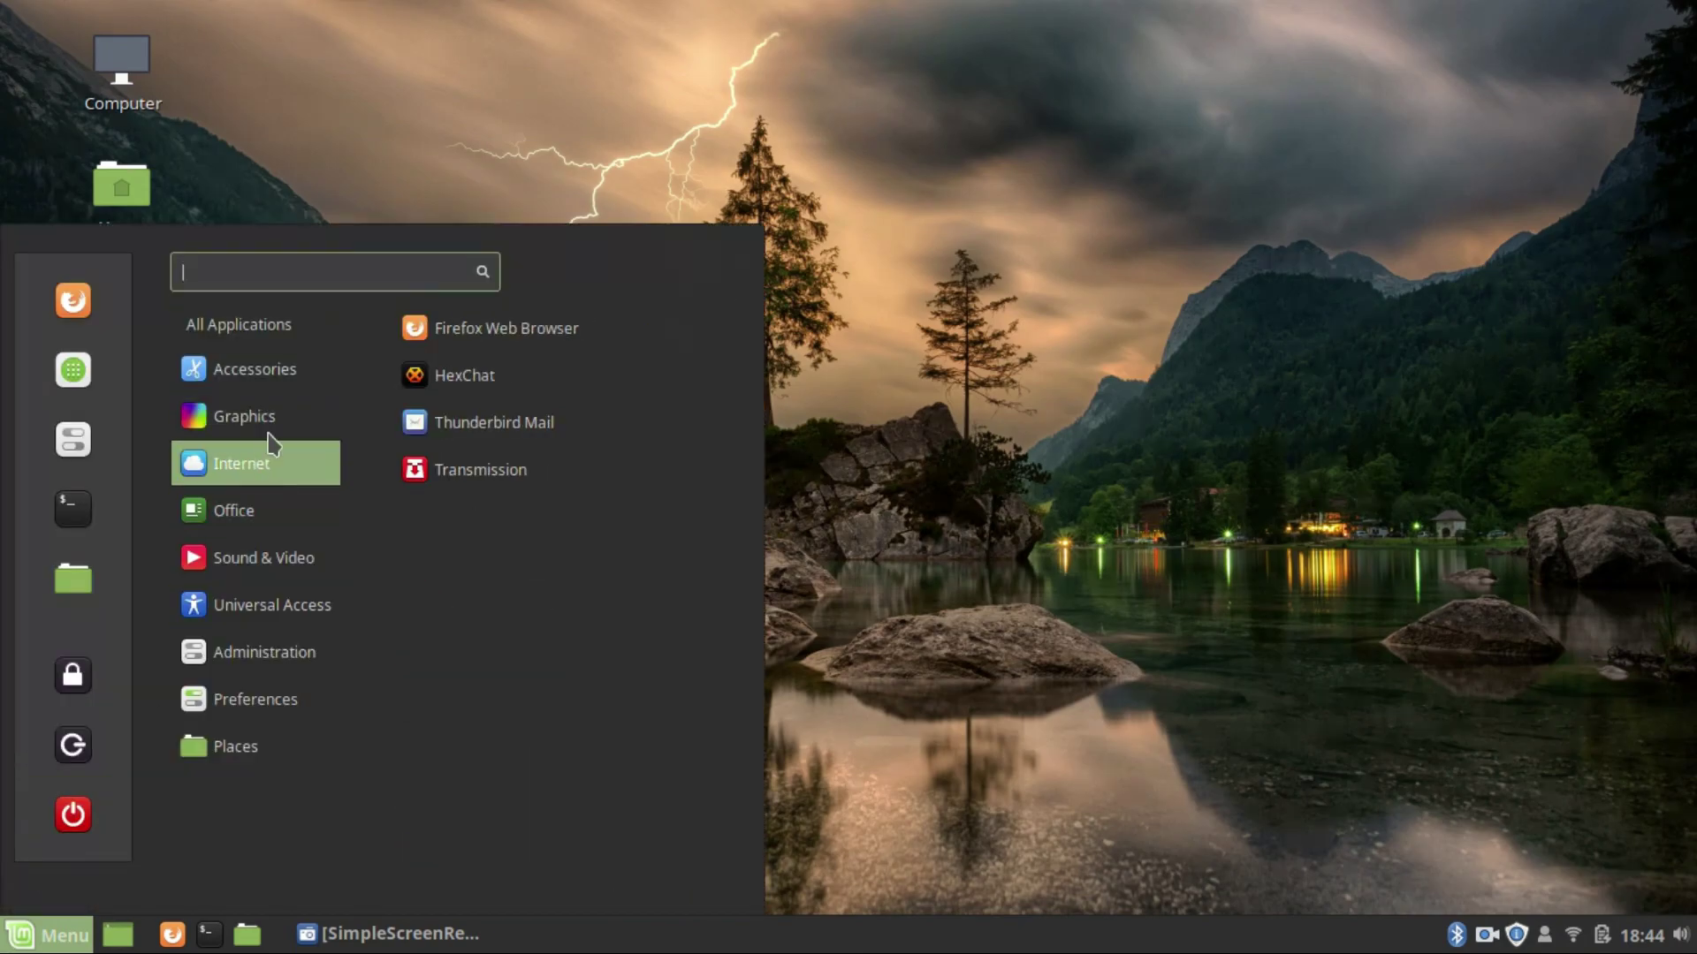
pyautogui.moveTo(251, 702)
pyautogui.scroll(-5, 713, 647)
pyautogui.scroll(-5, 712, 638)
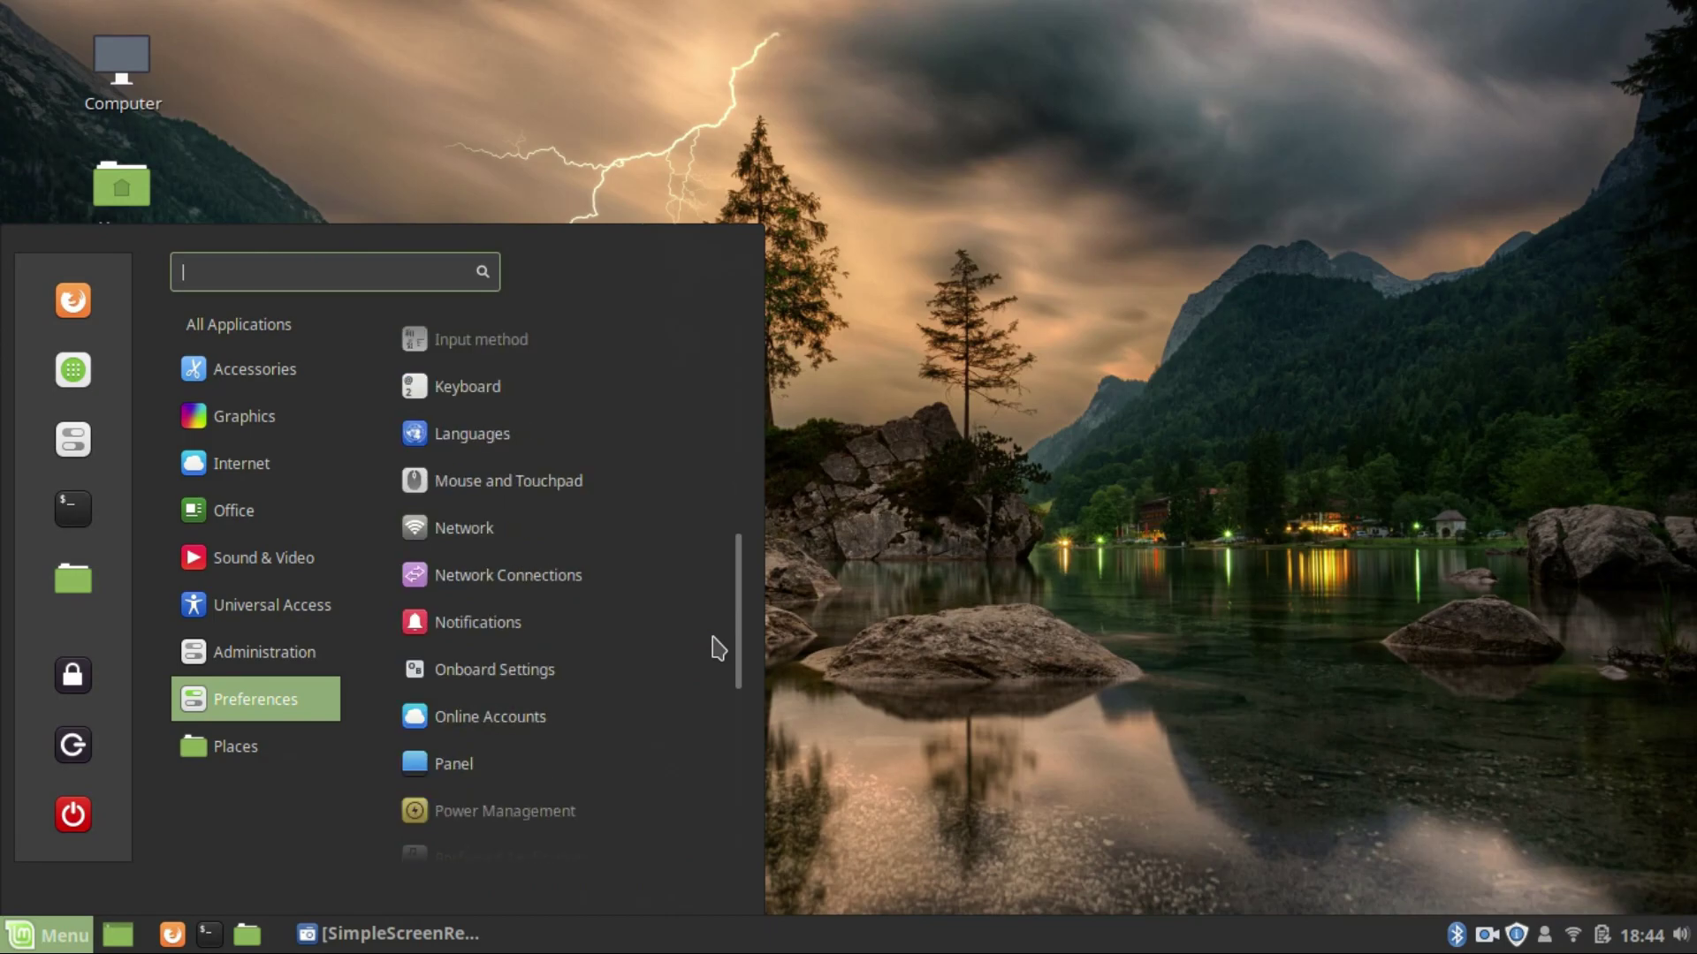
pyautogui.scroll(-2, 690, 654)
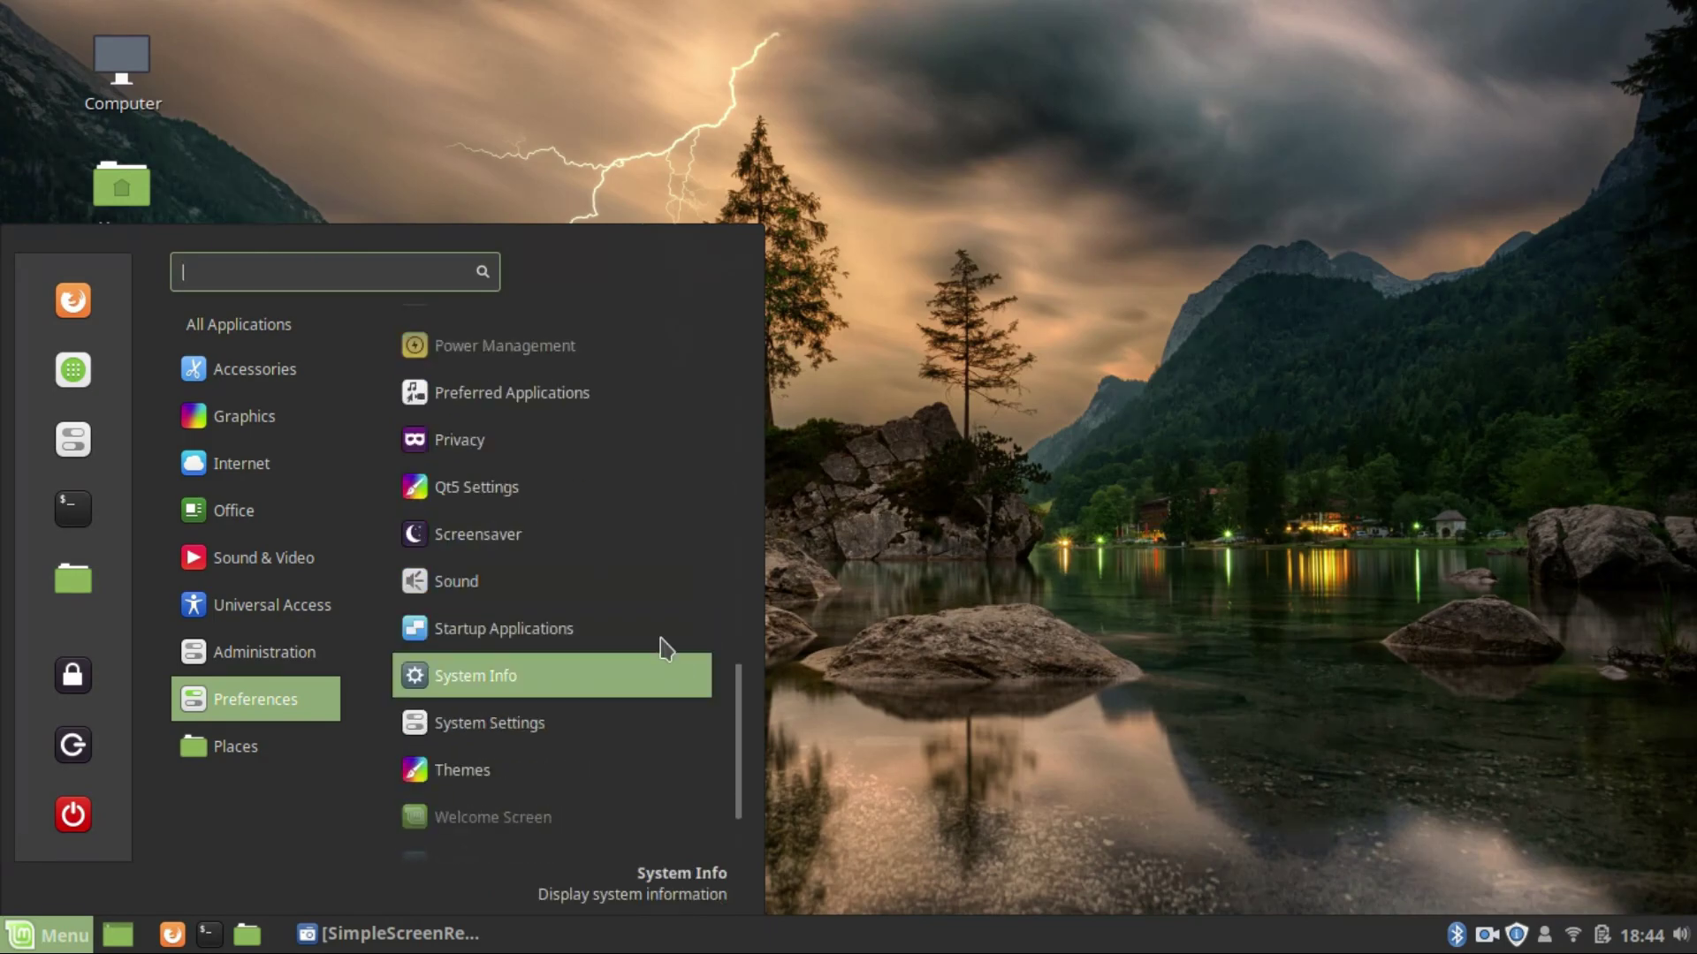
pyautogui.scroll(-3, 528, 630)
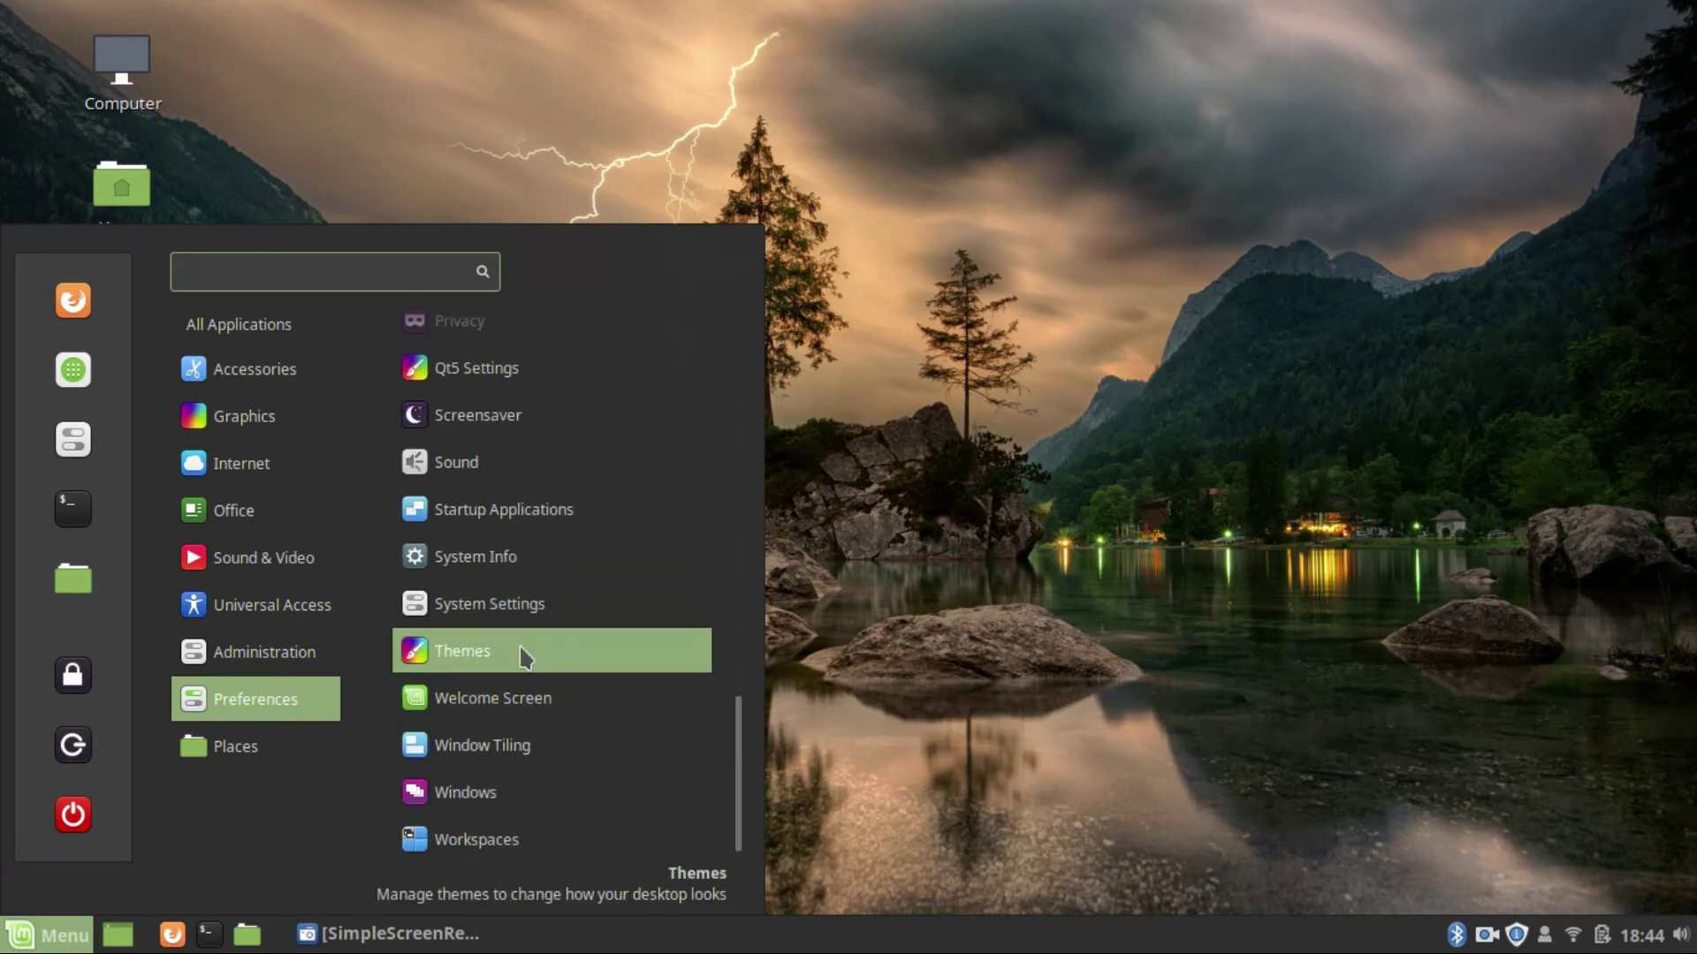
# Step: Open the Workspaces settings, toggle workspace OSD off and back on, and view the miscellaneous options
pyautogui.click(486, 840)
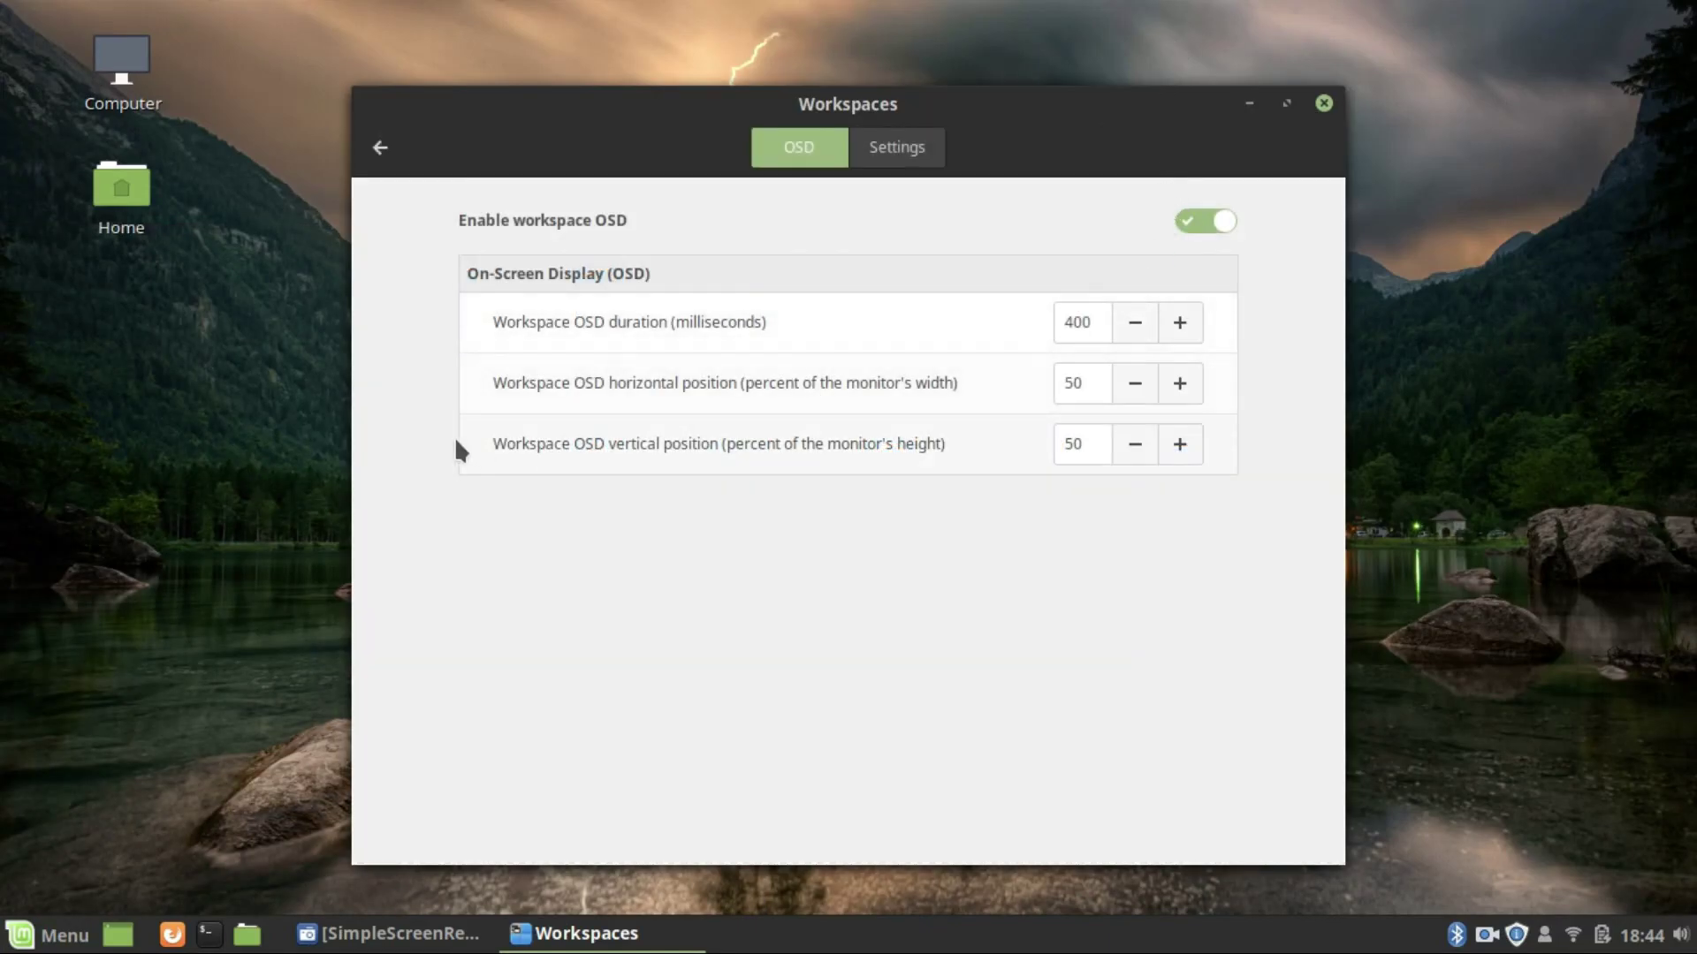
pyautogui.click(1209, 219)
pyautogui.click(1211, 220)
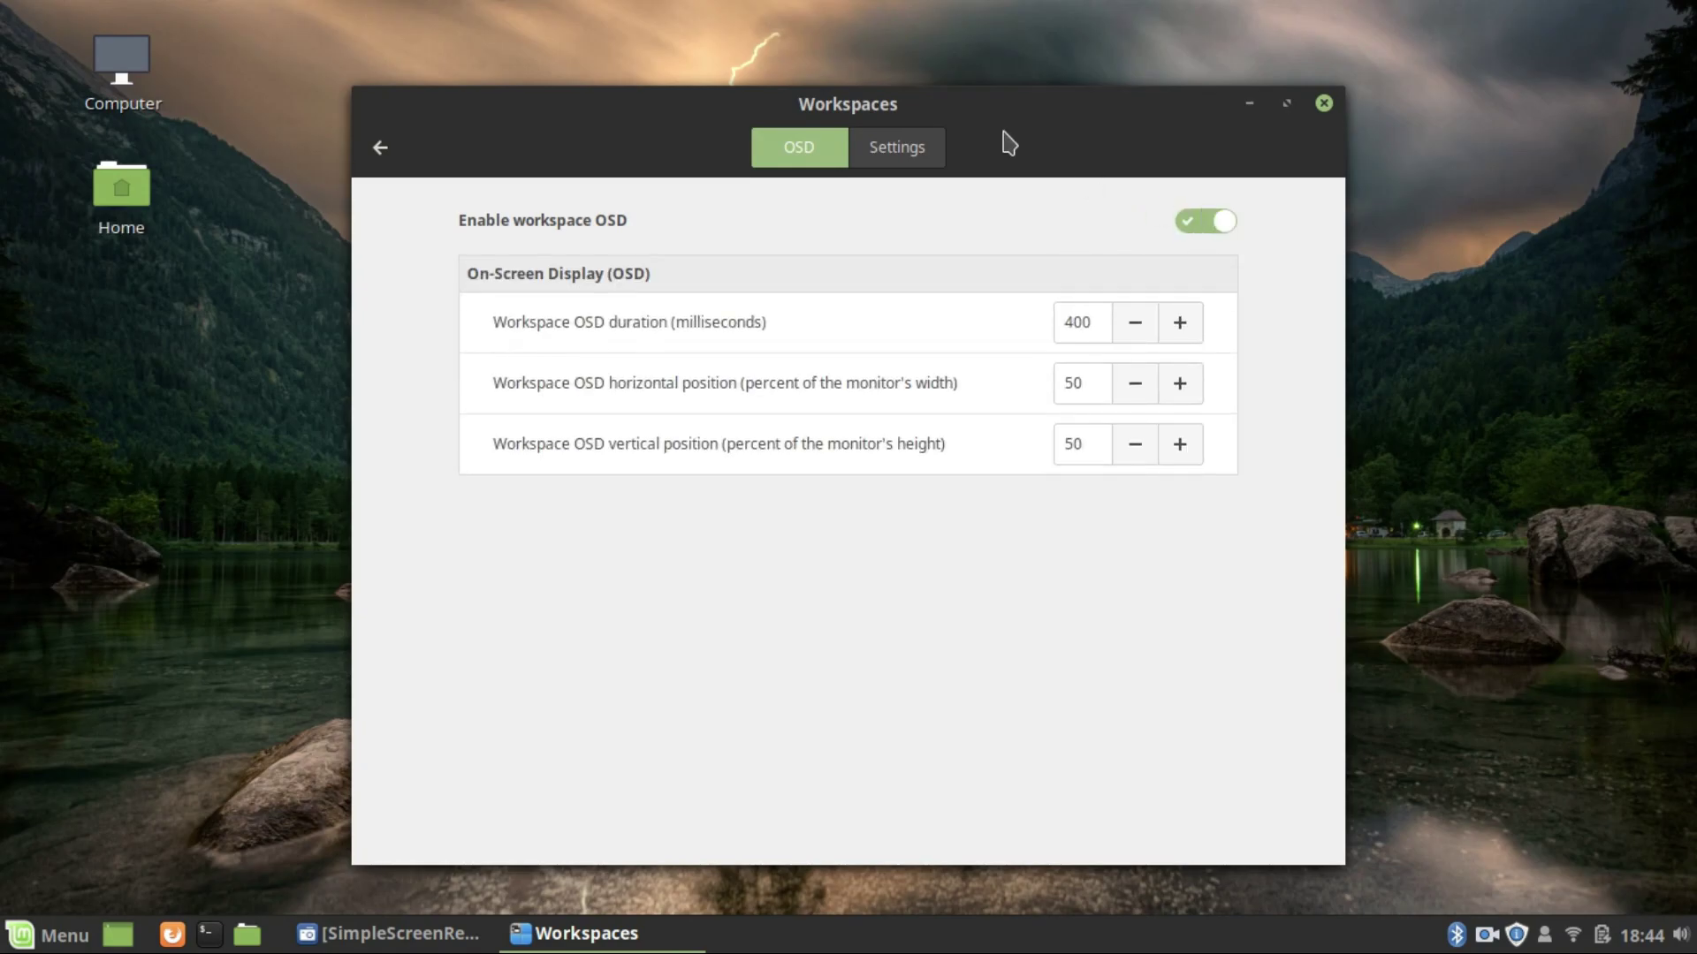
pyautogui.click(894, 146)
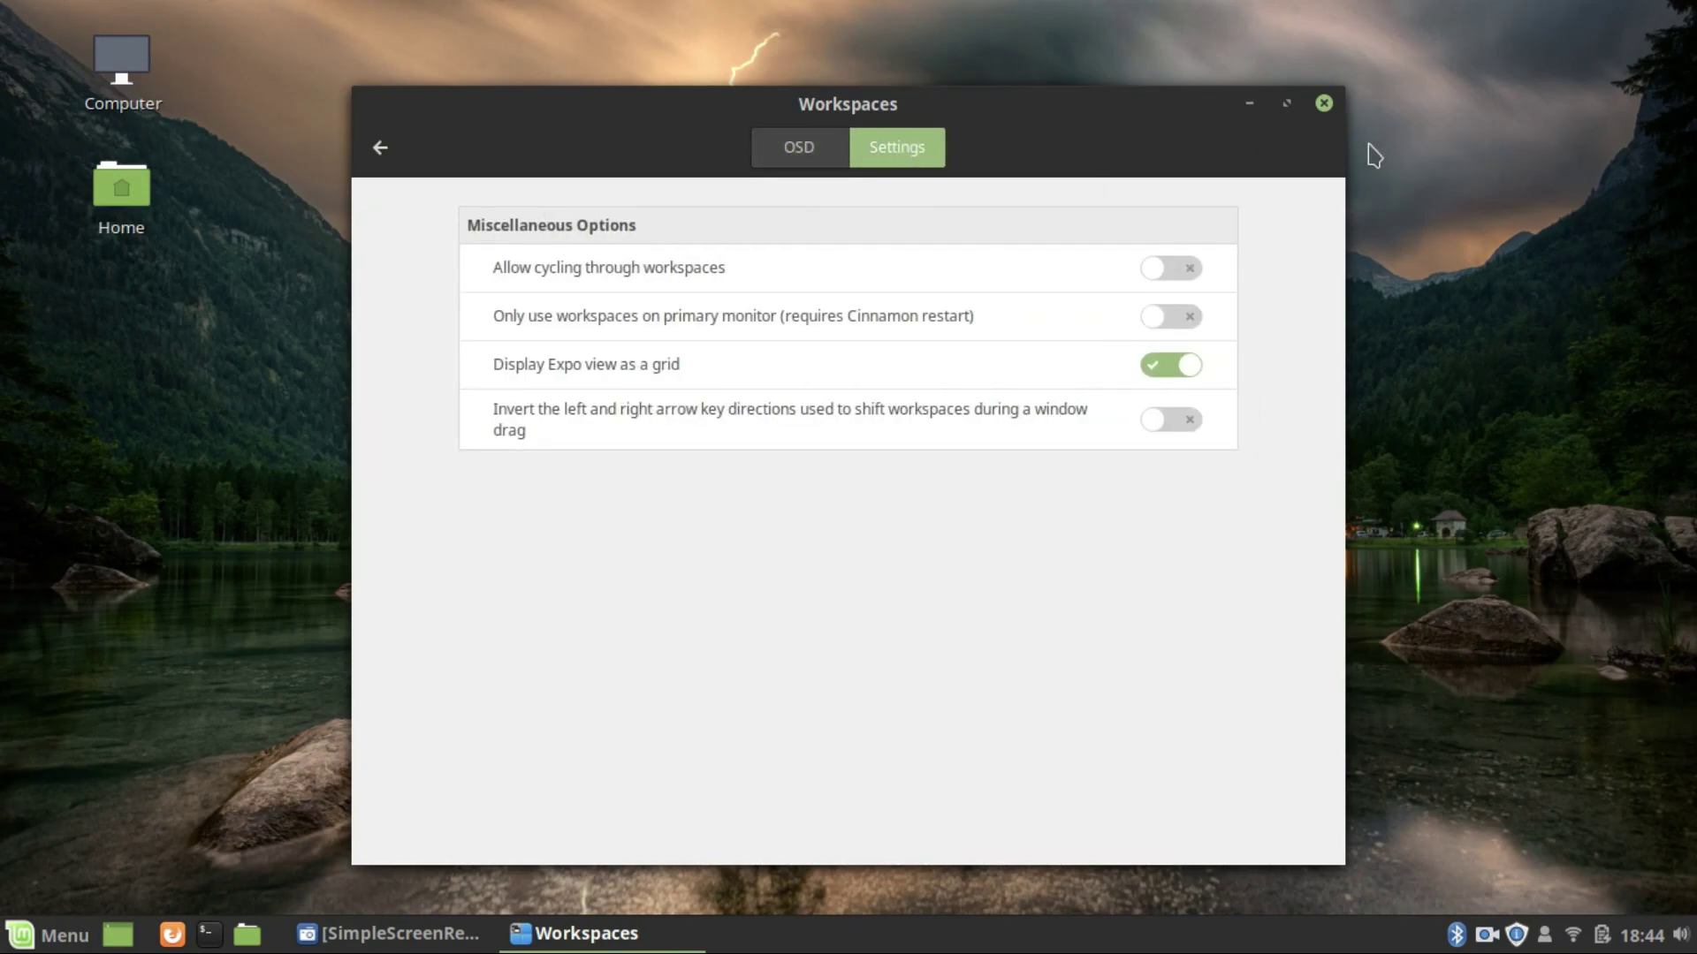
pyautogui.click(1324, 104)
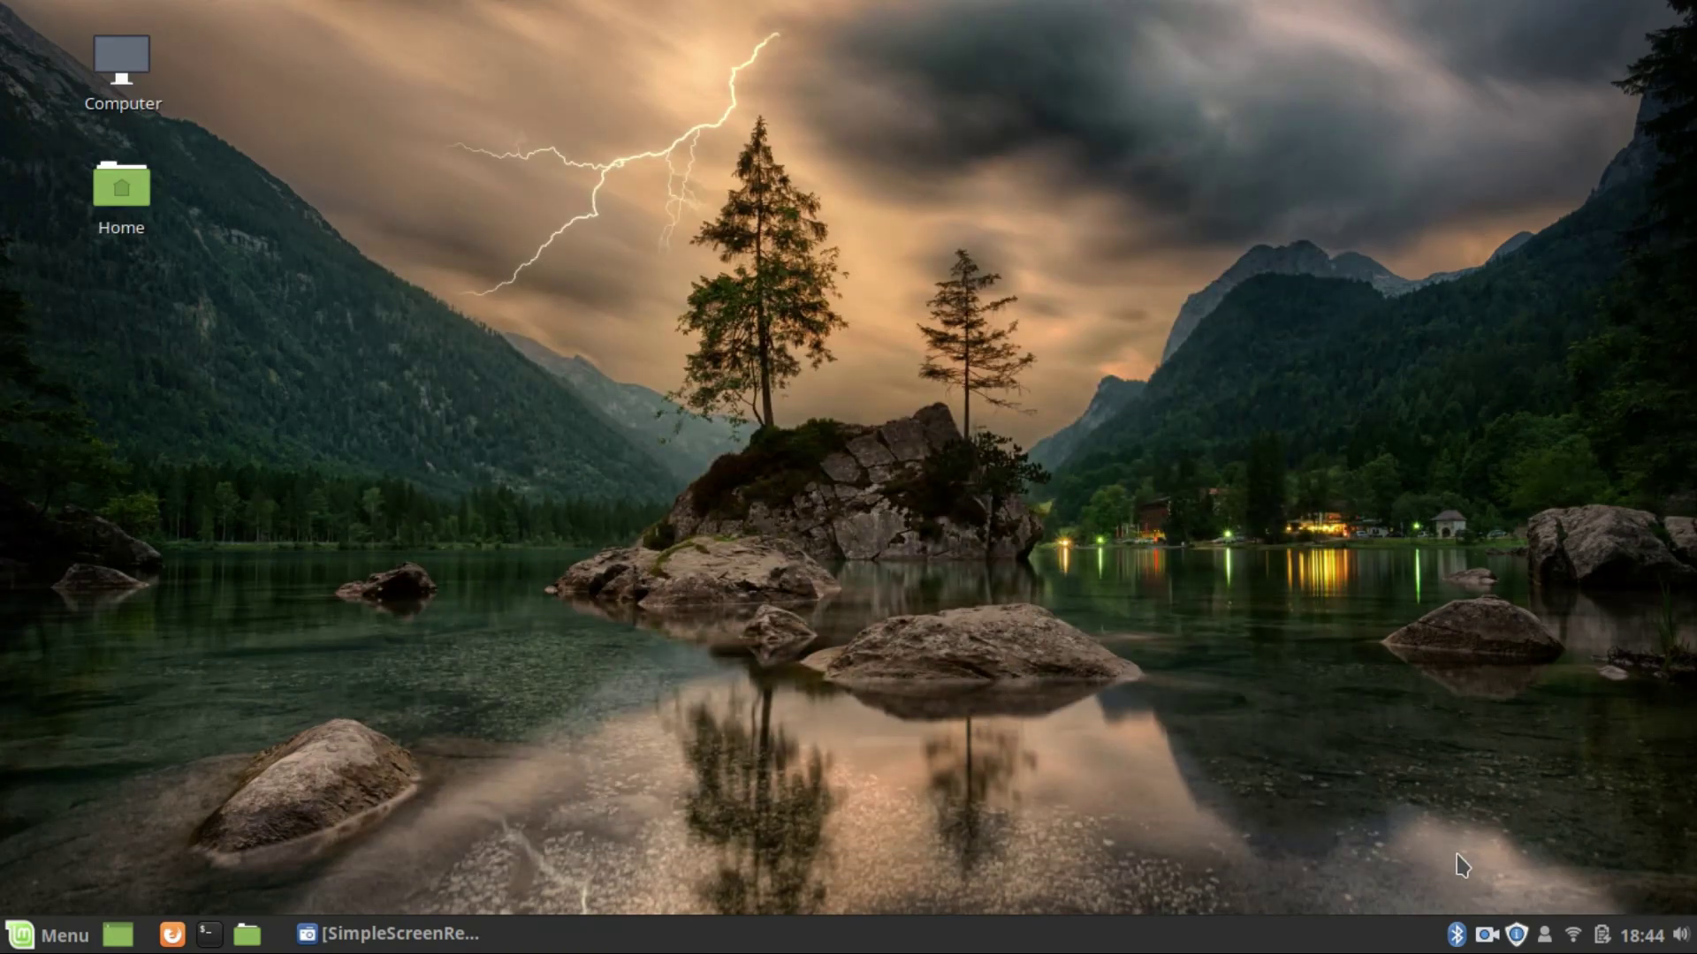
# Step: Open the Home folder from the desktop and close it again
pyautogui.click(113, 204)
pyautogui.doubleClick(113, 203)
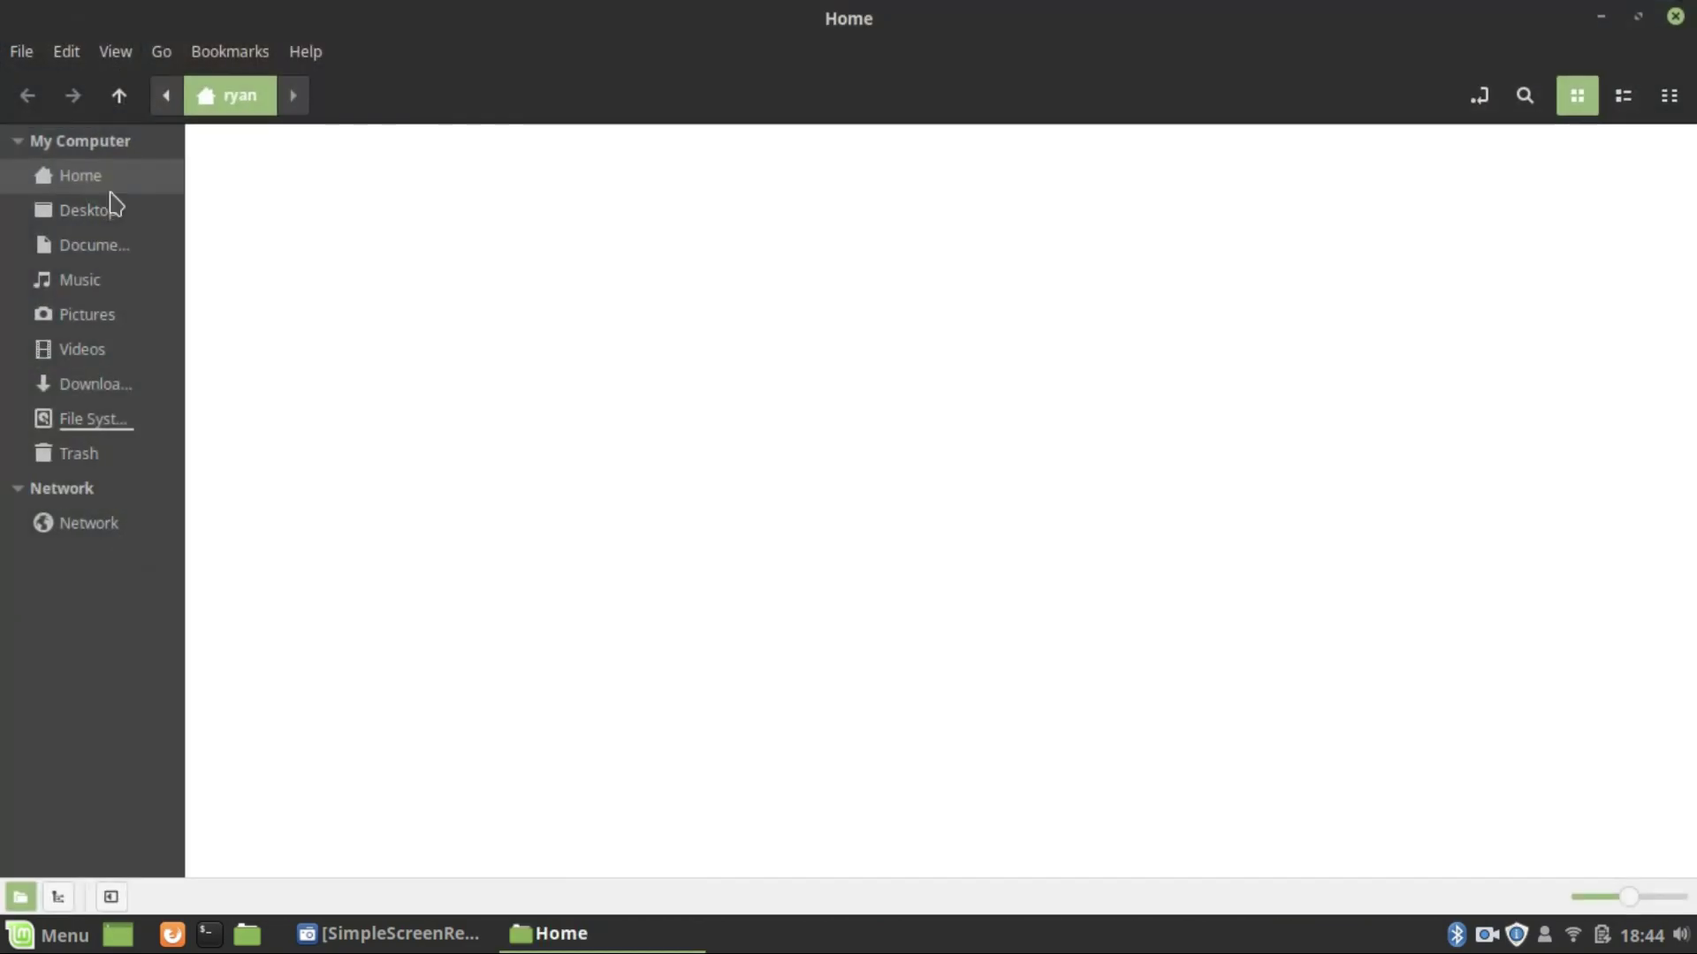
pyautogui.click(1674, 16)
# Step: Review the Preferences entries from Accessibility through Keyboard in the application menu
pyautogui.click(44, 935)
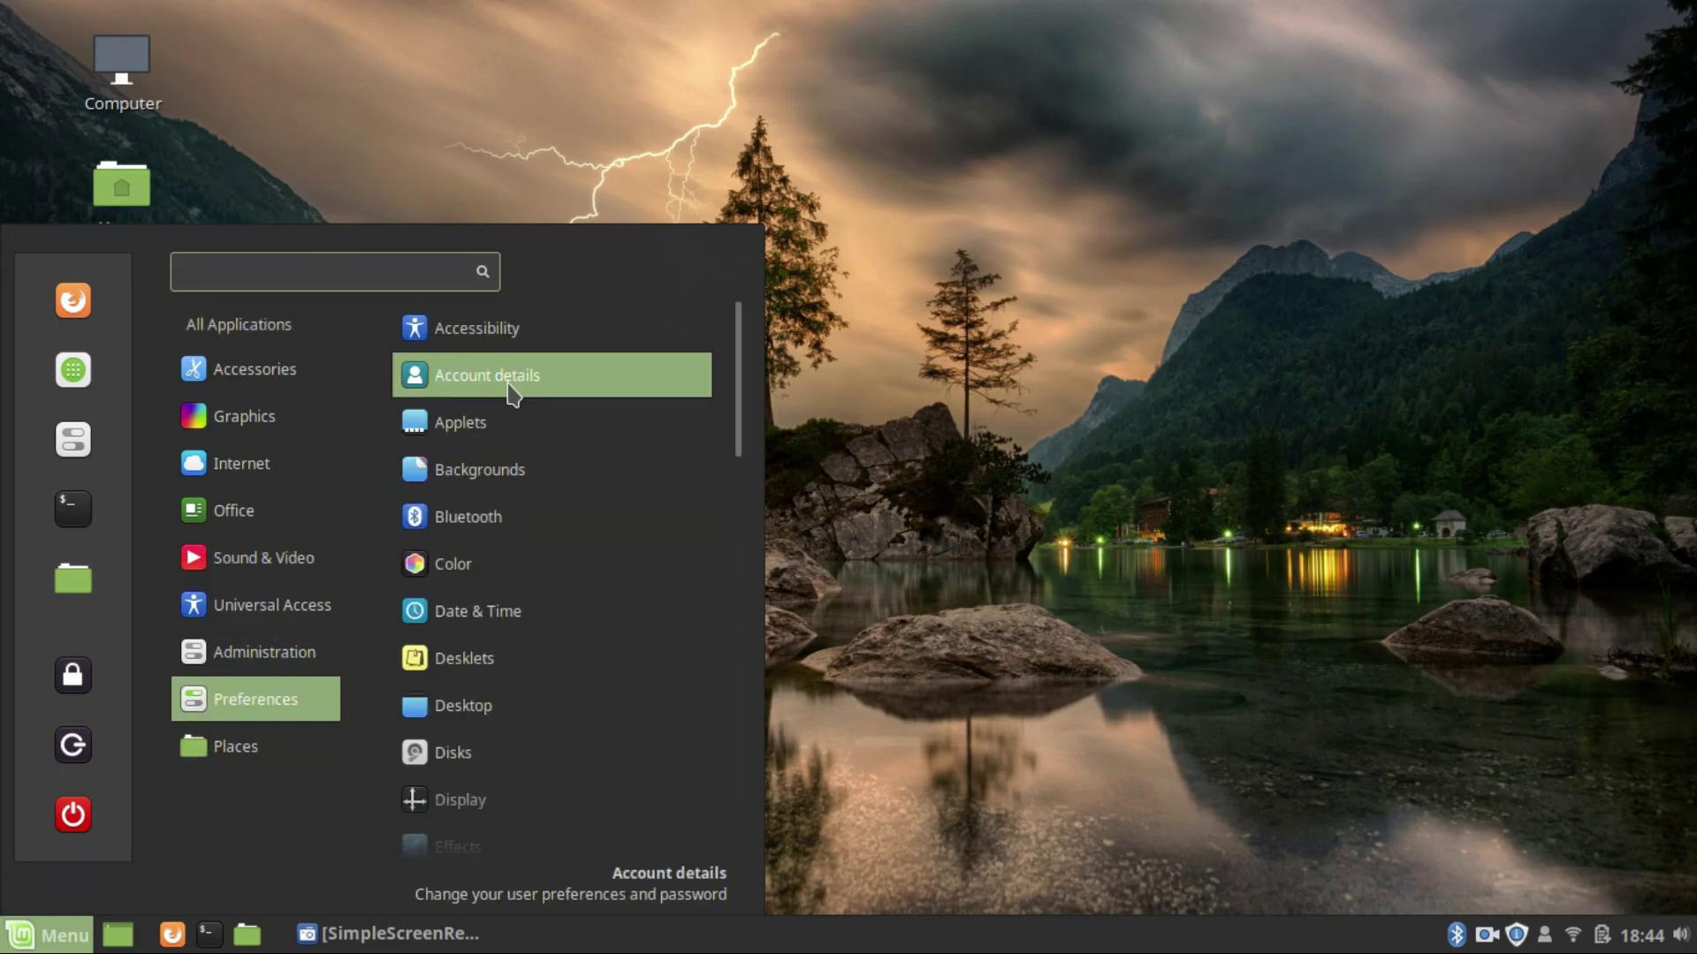
pyautogui.scroll(-5, 510, 389)
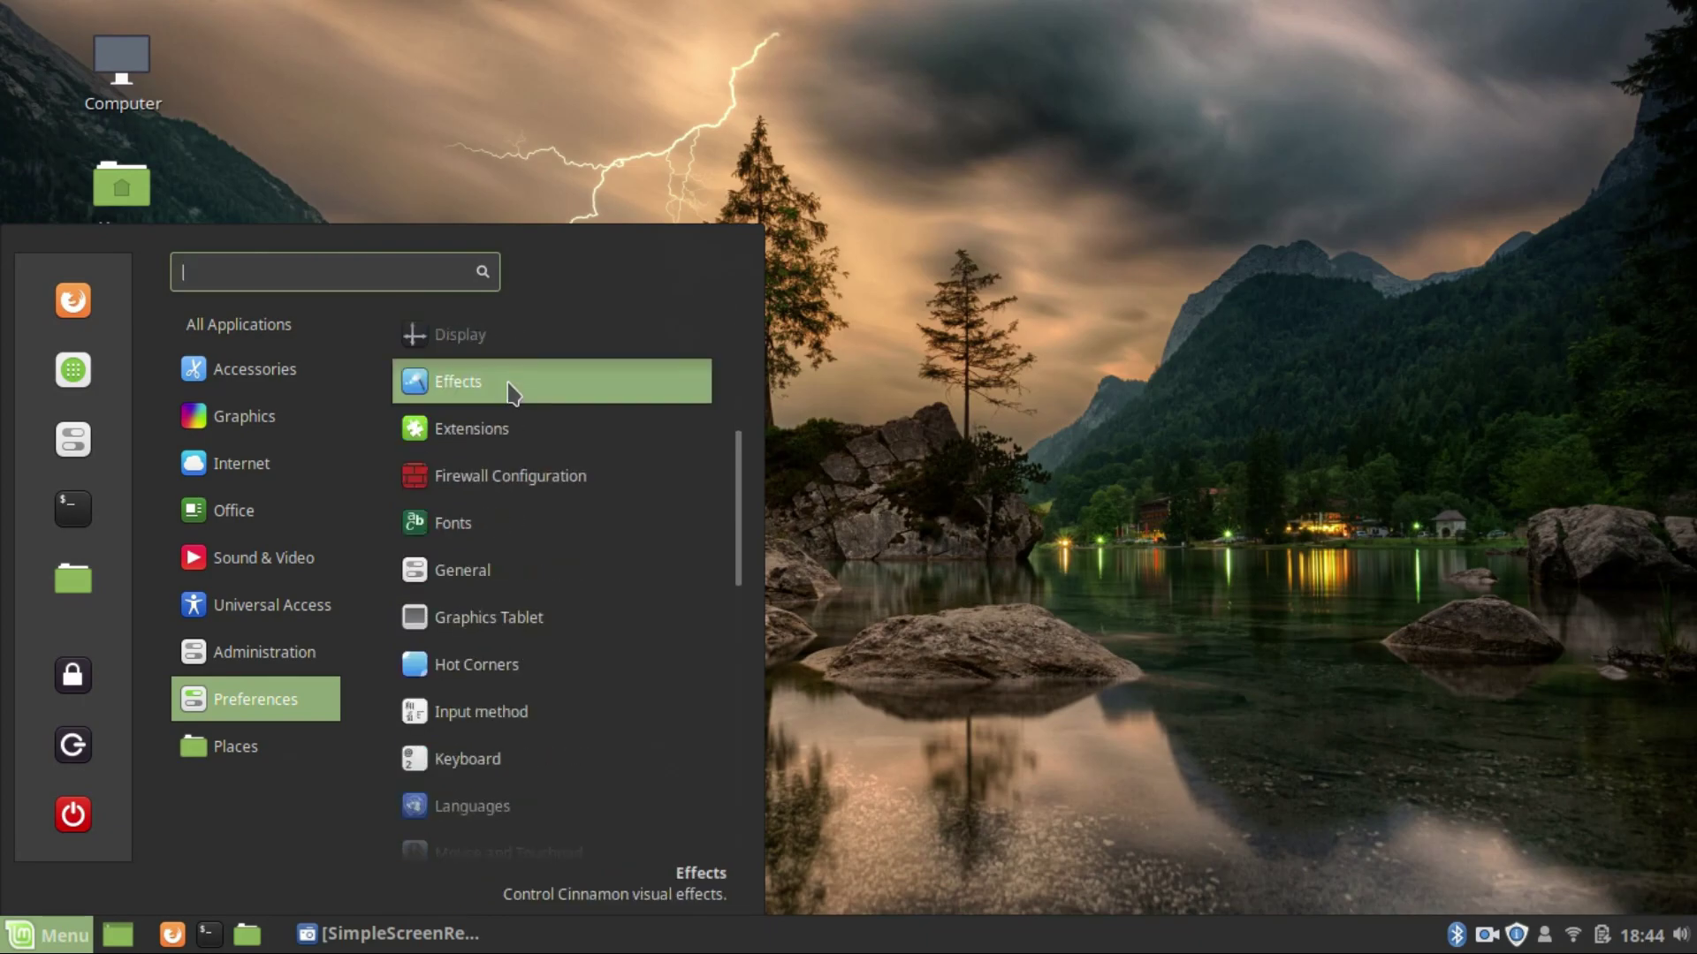
pyautogui.scroll(2, 510, 391)
pyautogui.scroll(2, 510, 391)
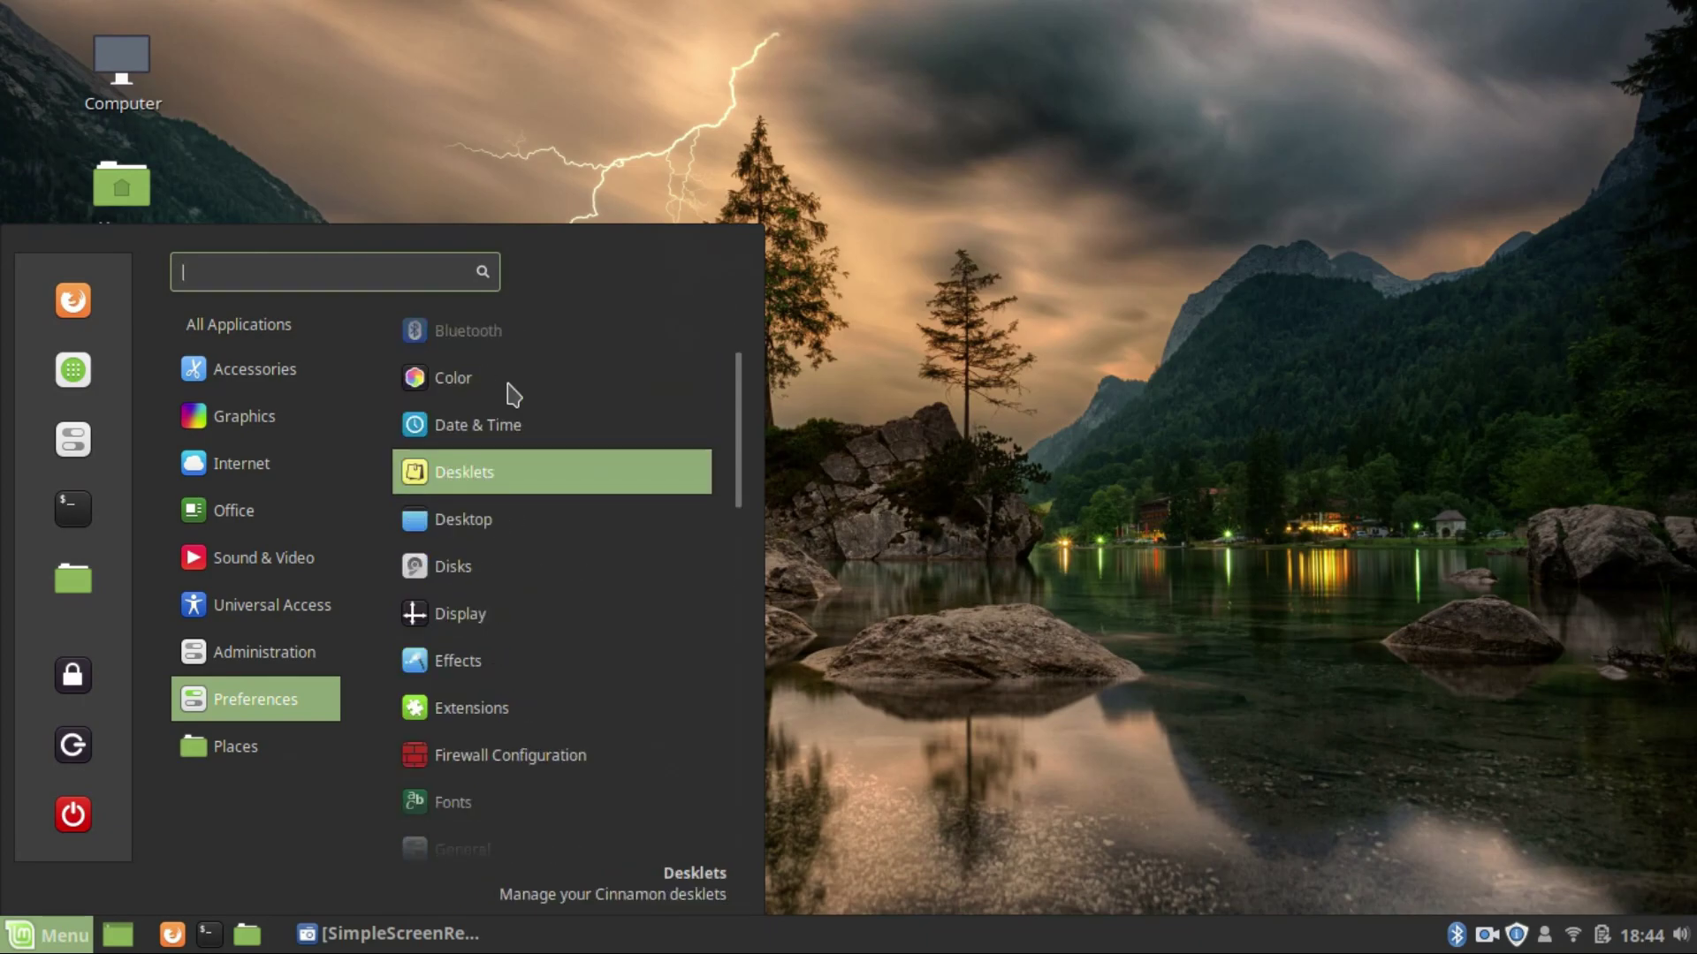
pyautogui.scroll(-6, 513, 394)
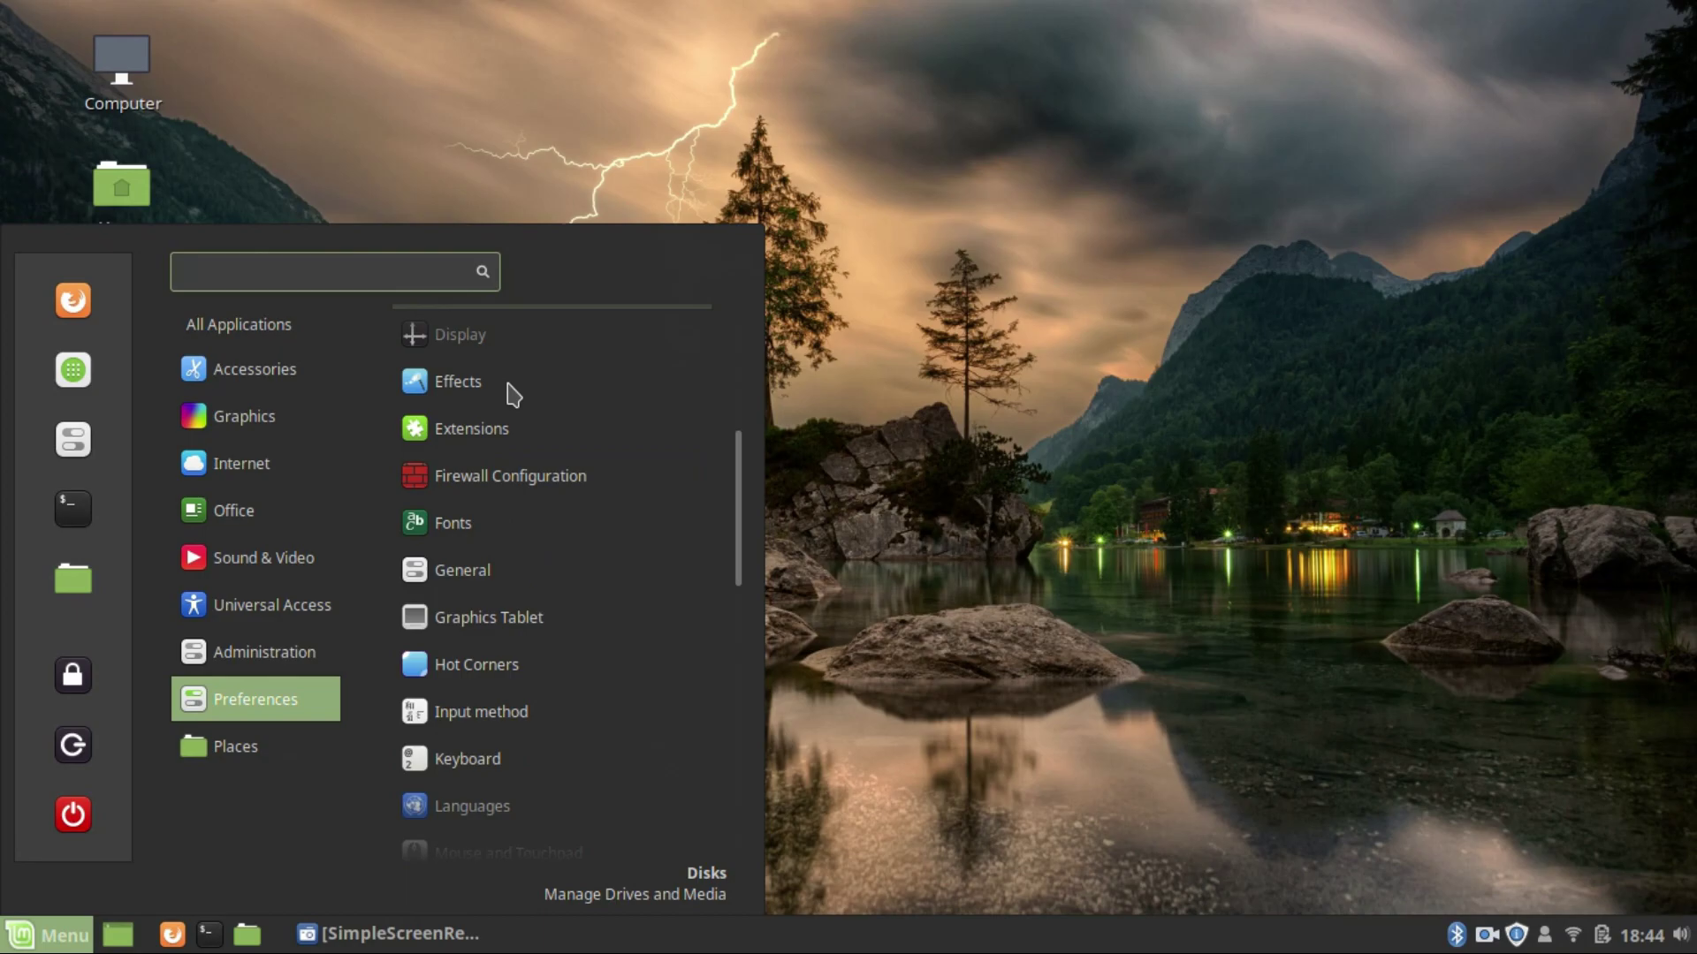
pyautogui.click(183, 529)
# Step: Open Software Manager maximized, view the Minecraft page, and return to the Editors' Picks overview
pyautogui.click(73, 369)
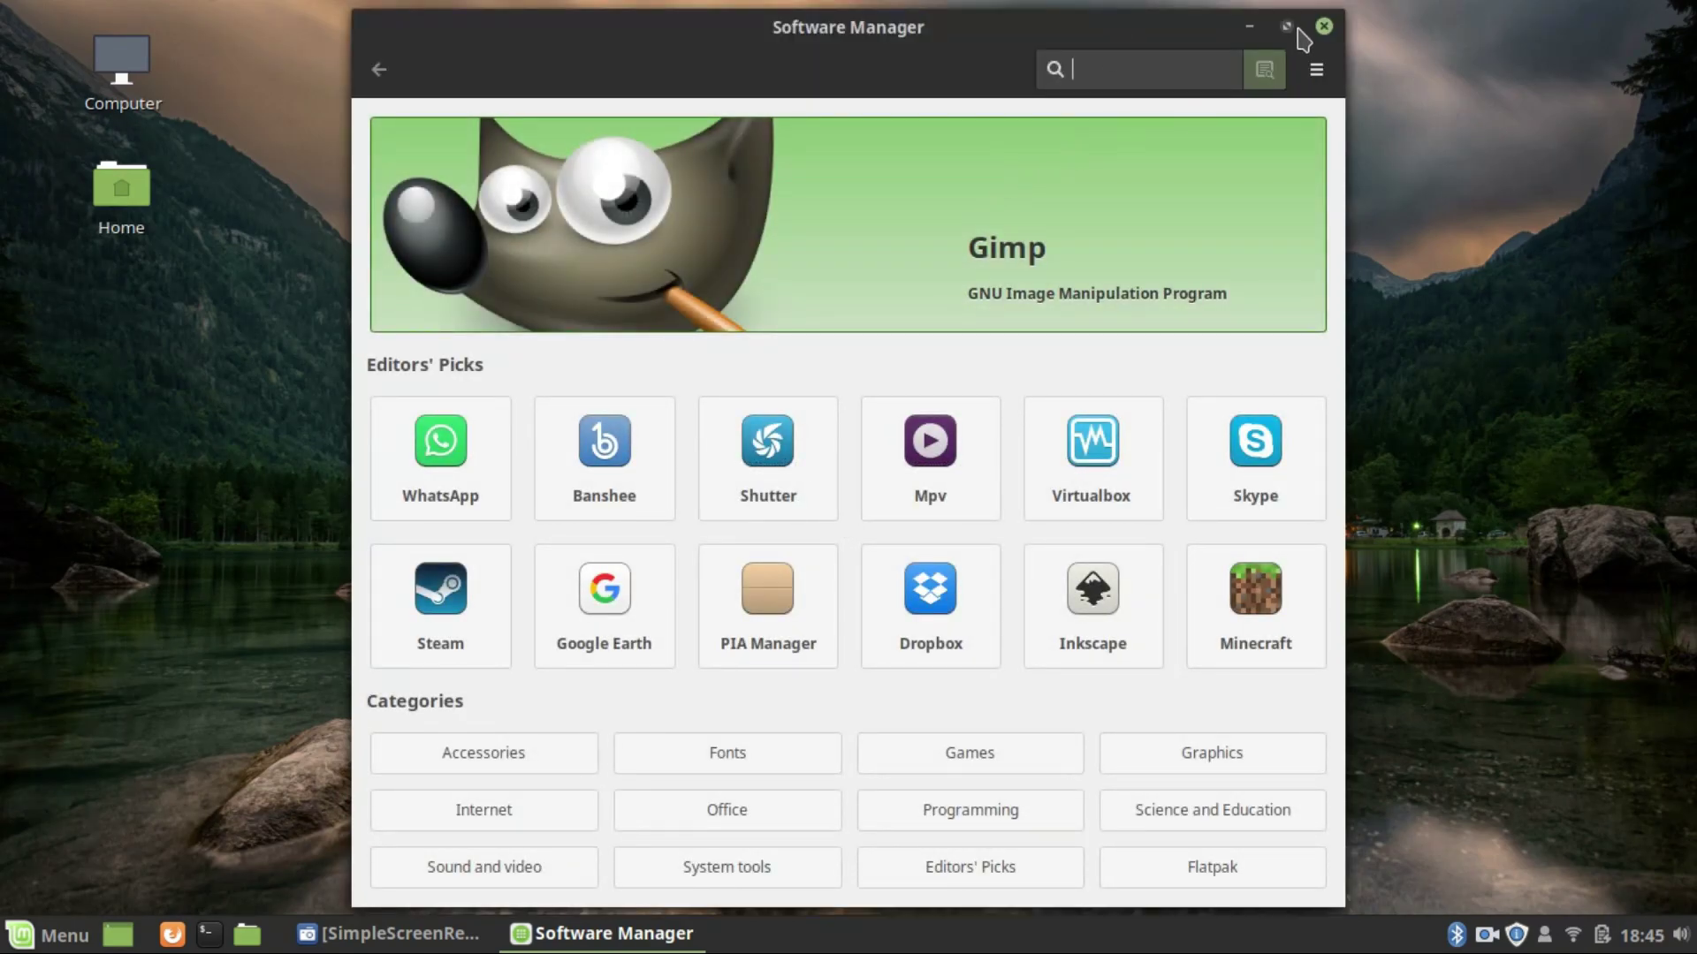
pyautogui.click(1288, 26)
pyautogui.click(1526, 642)
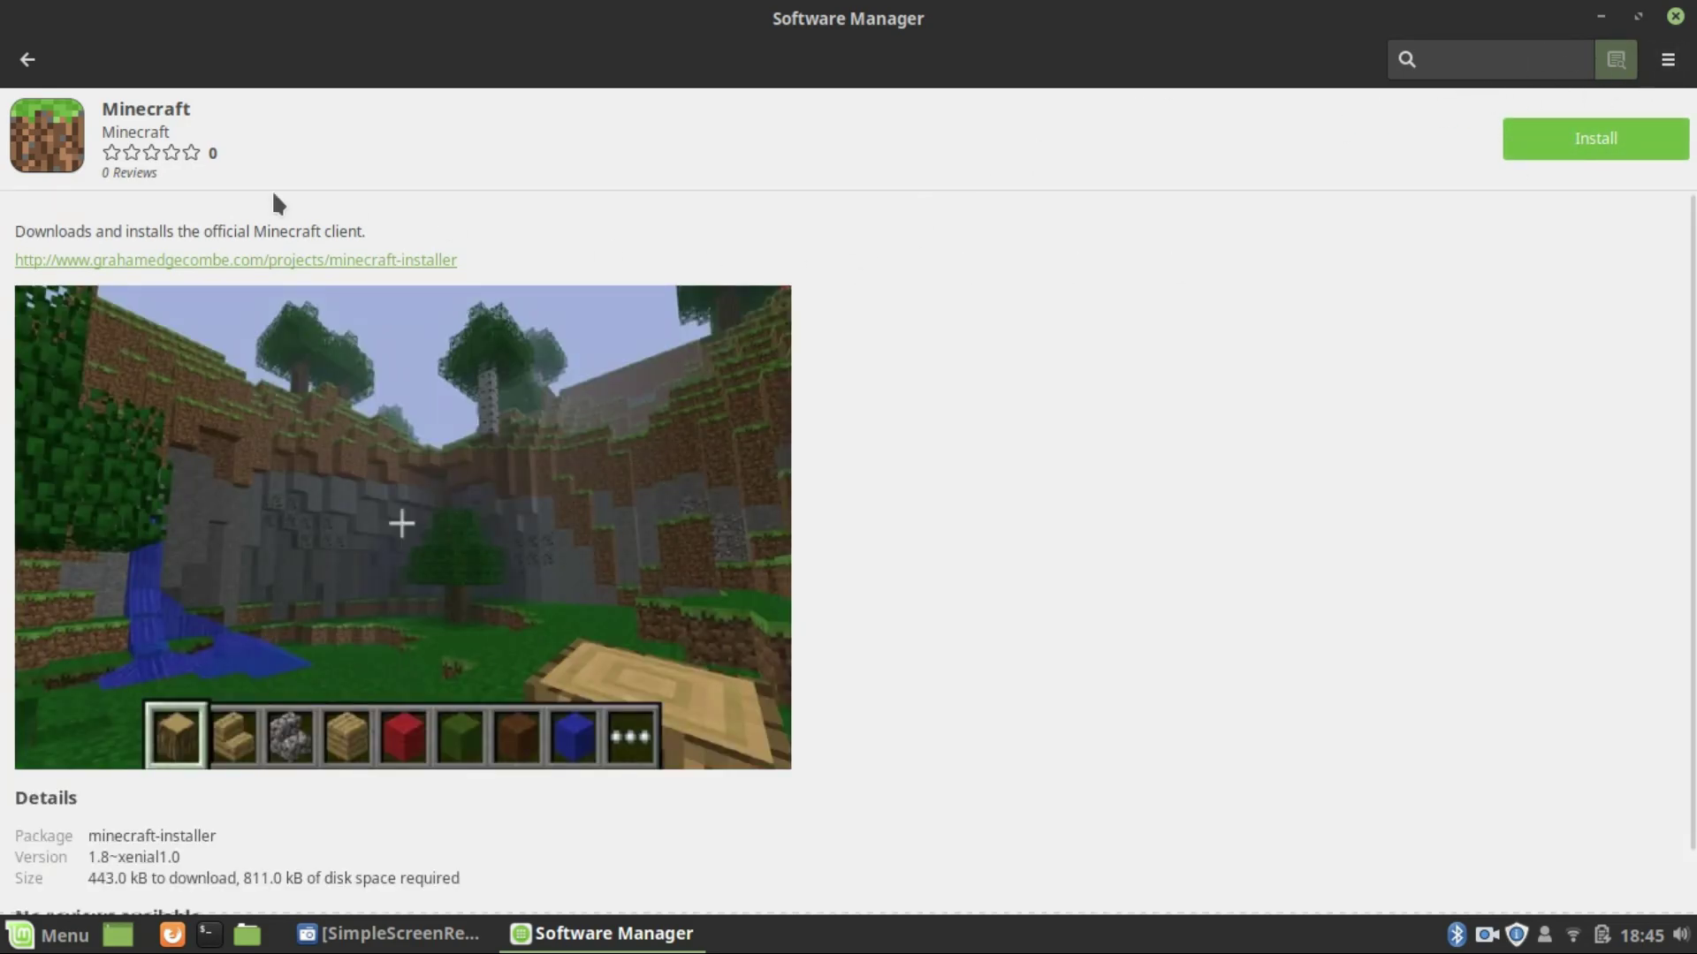
pyautogui.click(27, 59)
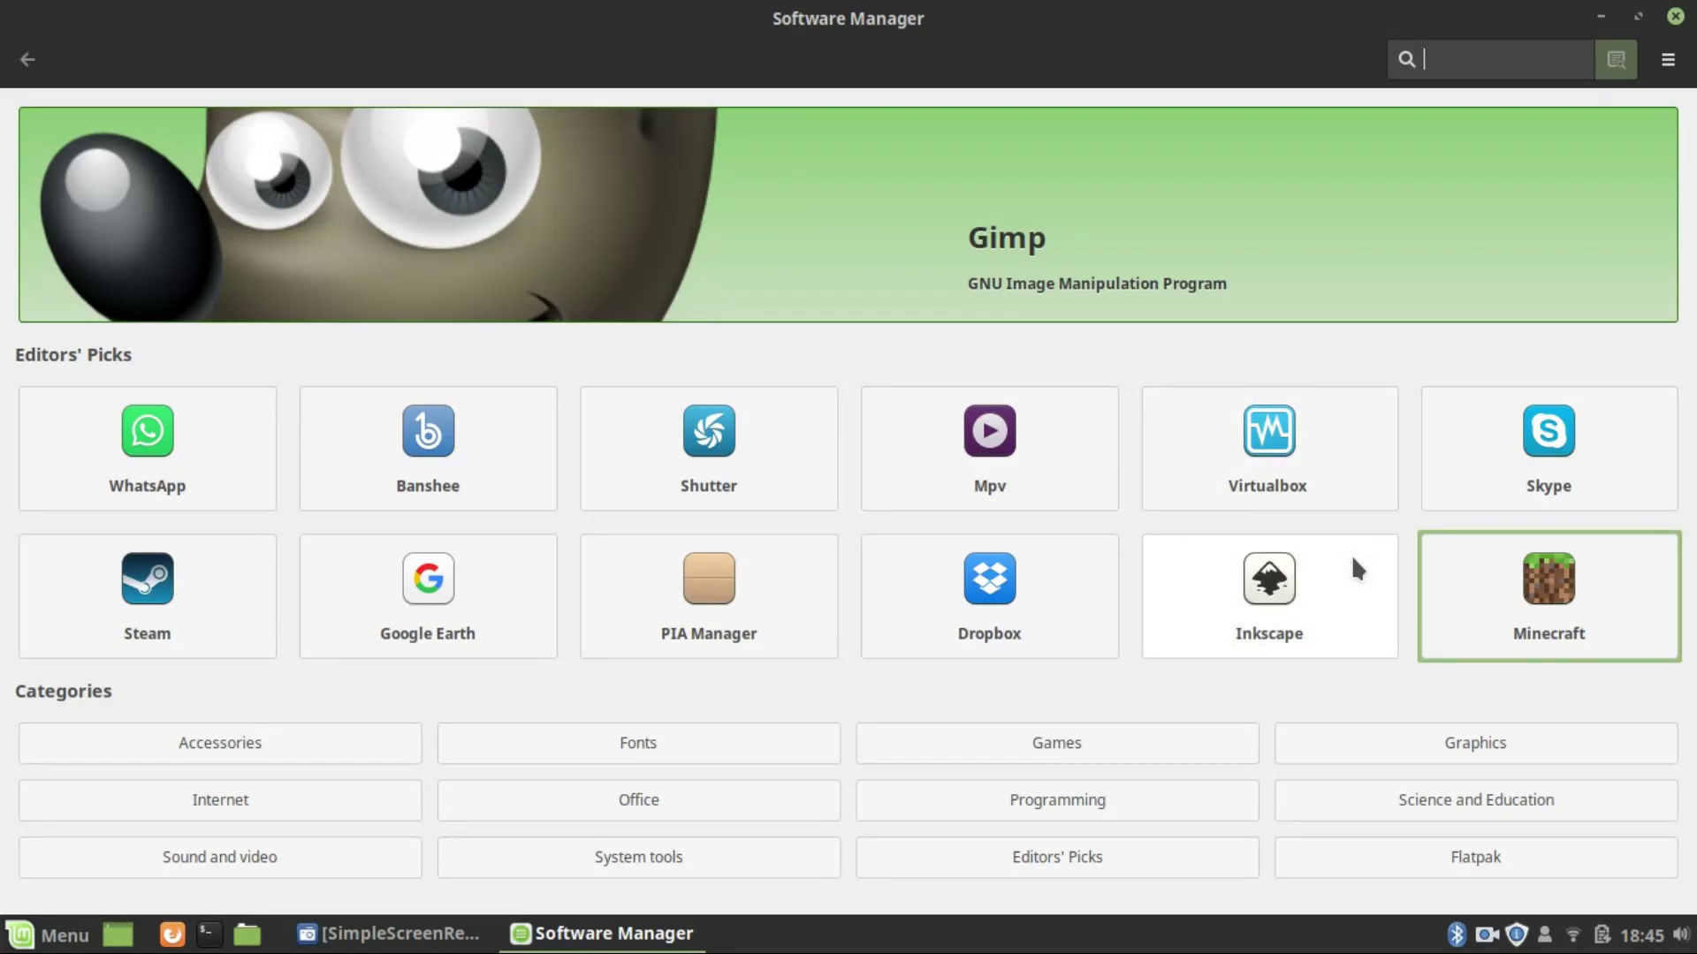
pyautogui.press('Tab')
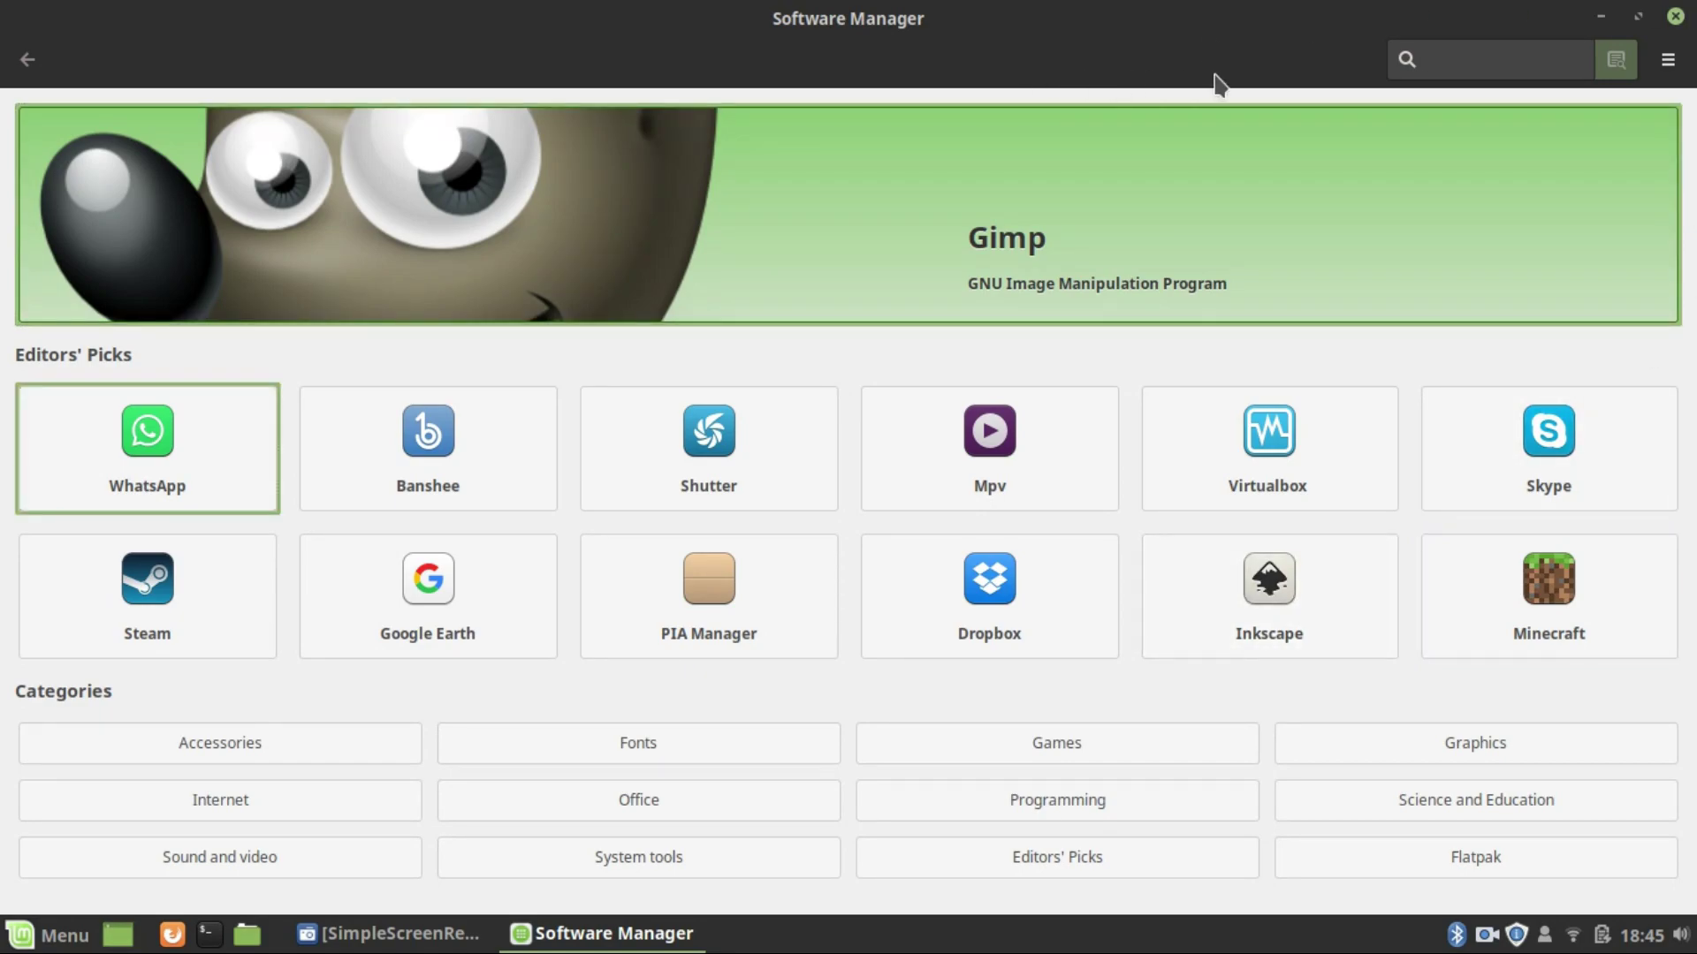
# Step: Install Virtualbox from the Editors' Picks, authorizing the installation with the account password
pyautogui.click(1254, 424)
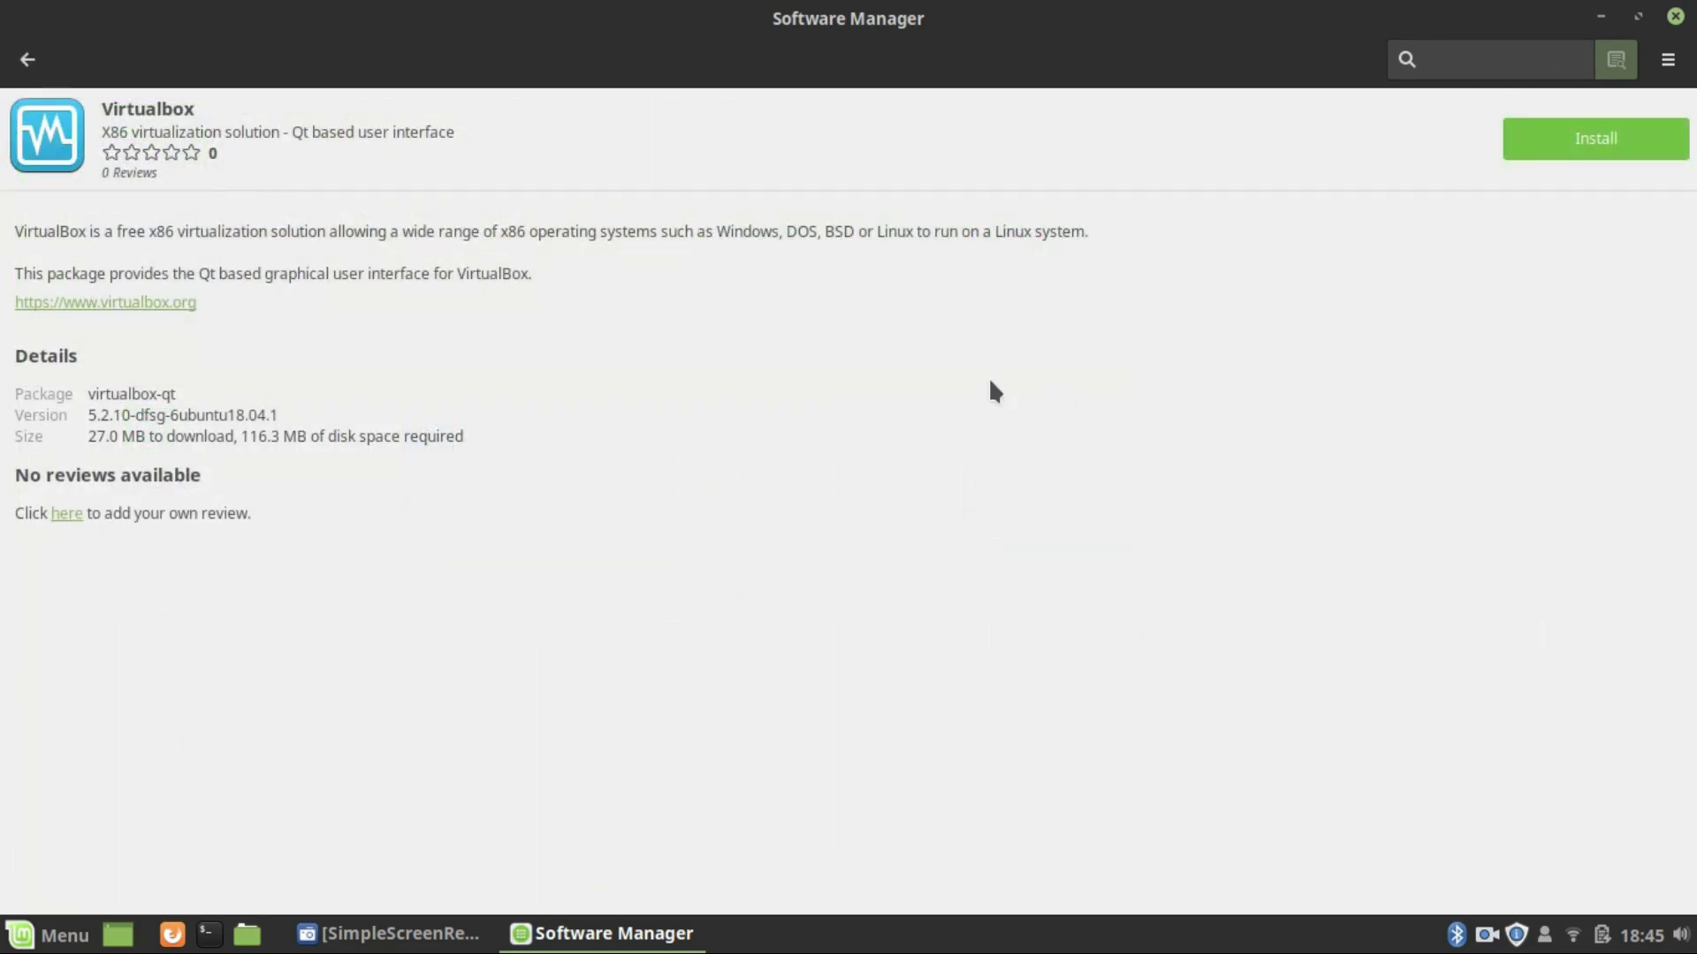
pyautogui.click(1659, 152)
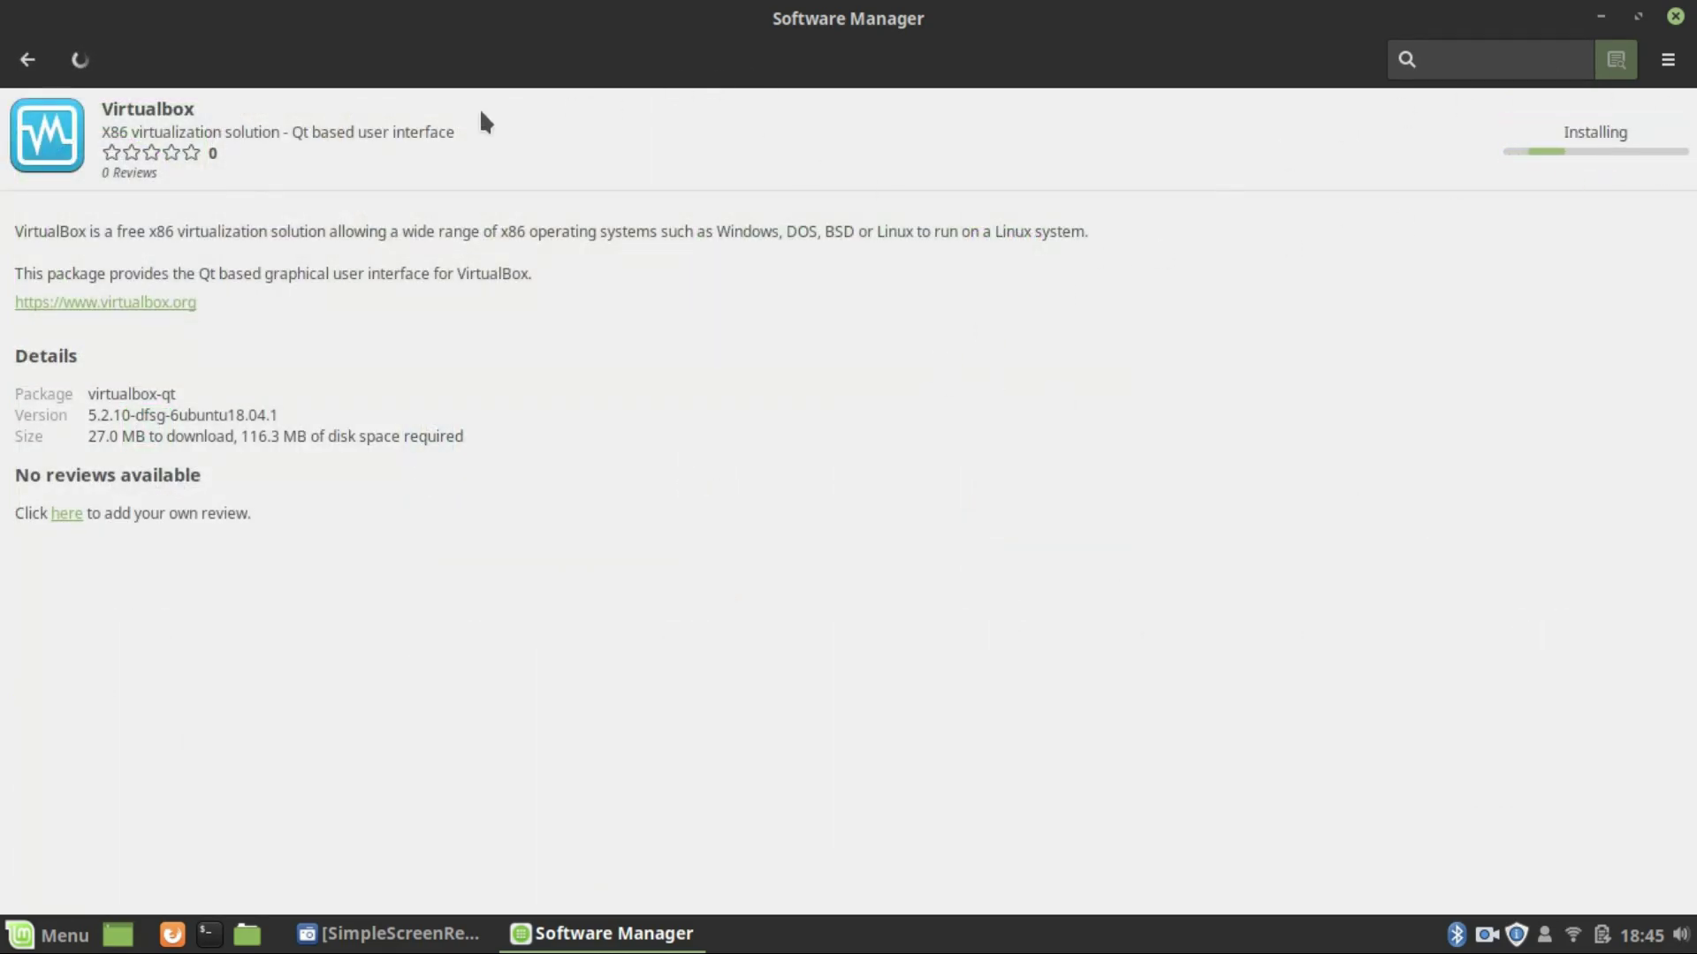
pyautogui.click(1043, 643)
pyautogui.write('password')
pyautogui.press('Return')
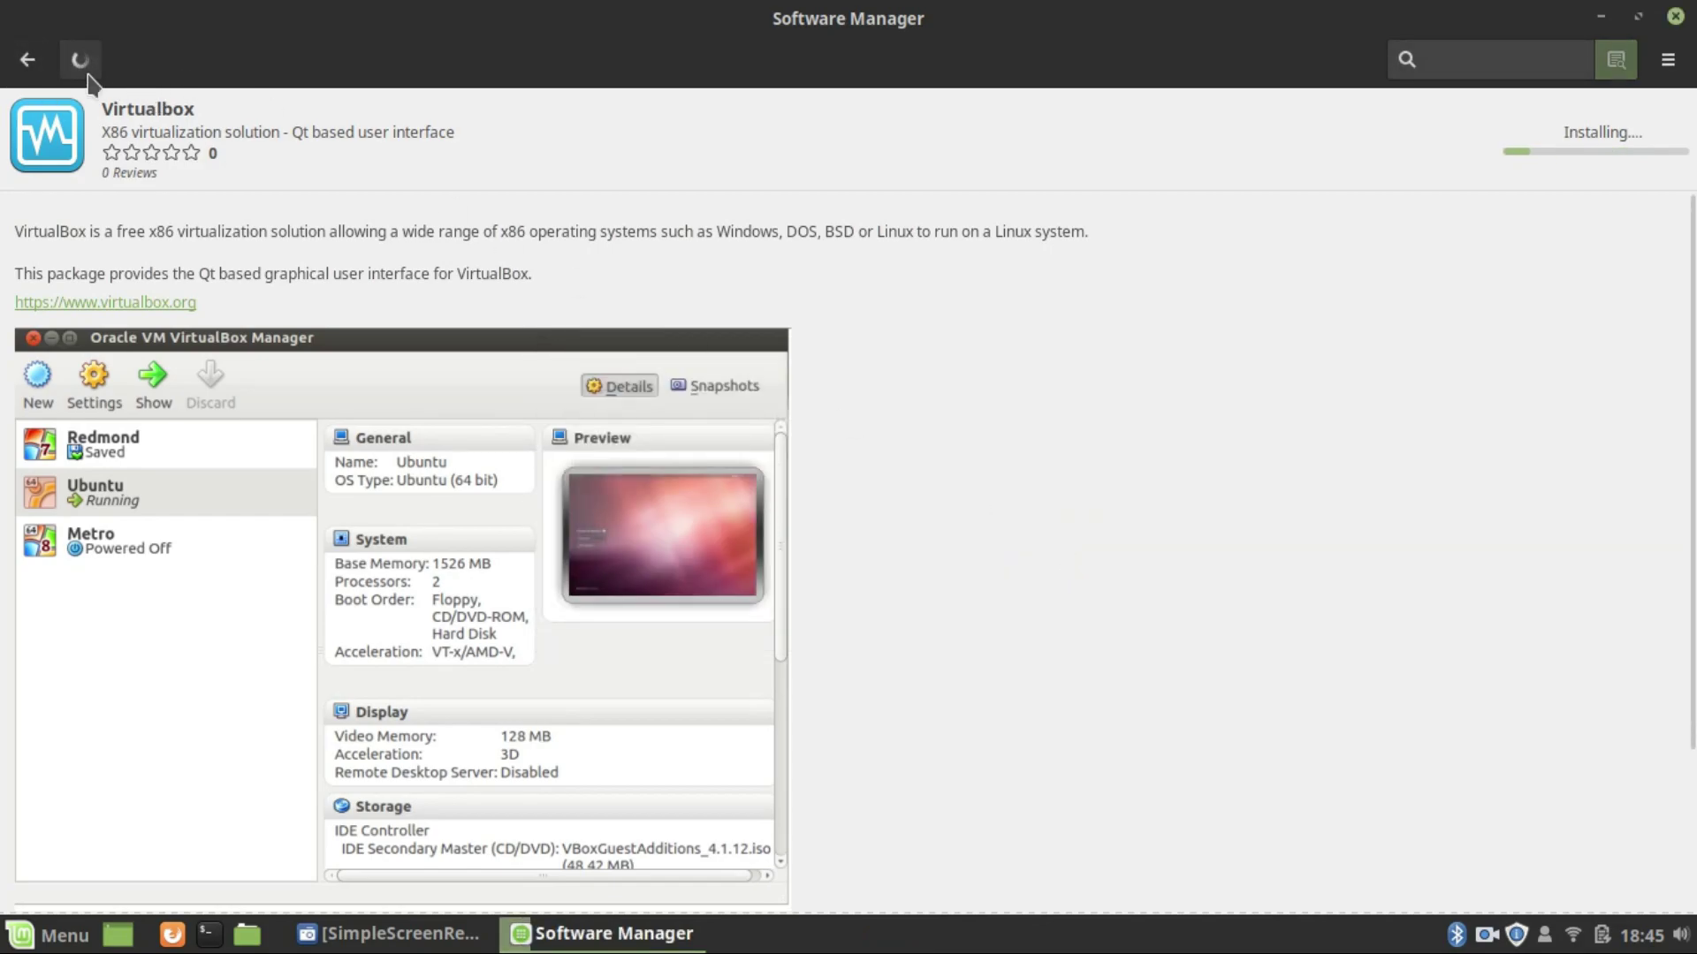
# Step: Return to the Software Manager overview and browse the Accessories and Games categories
pyautogui.click(25, 62)
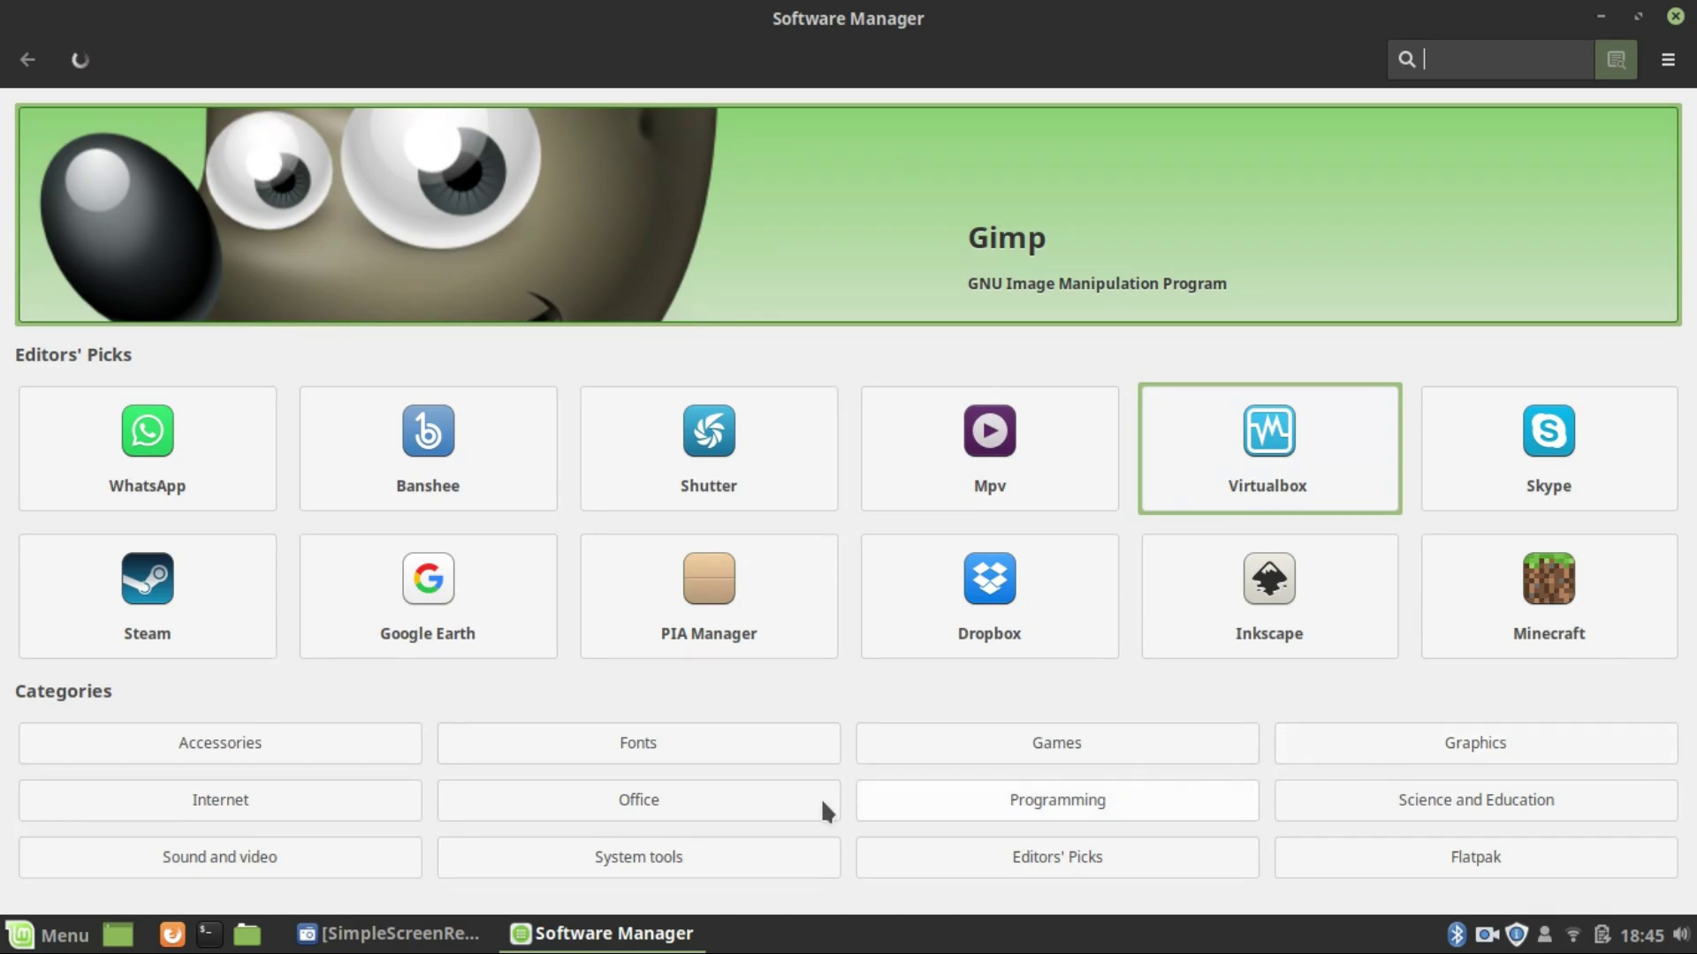
pyautogui.click(251, 753)
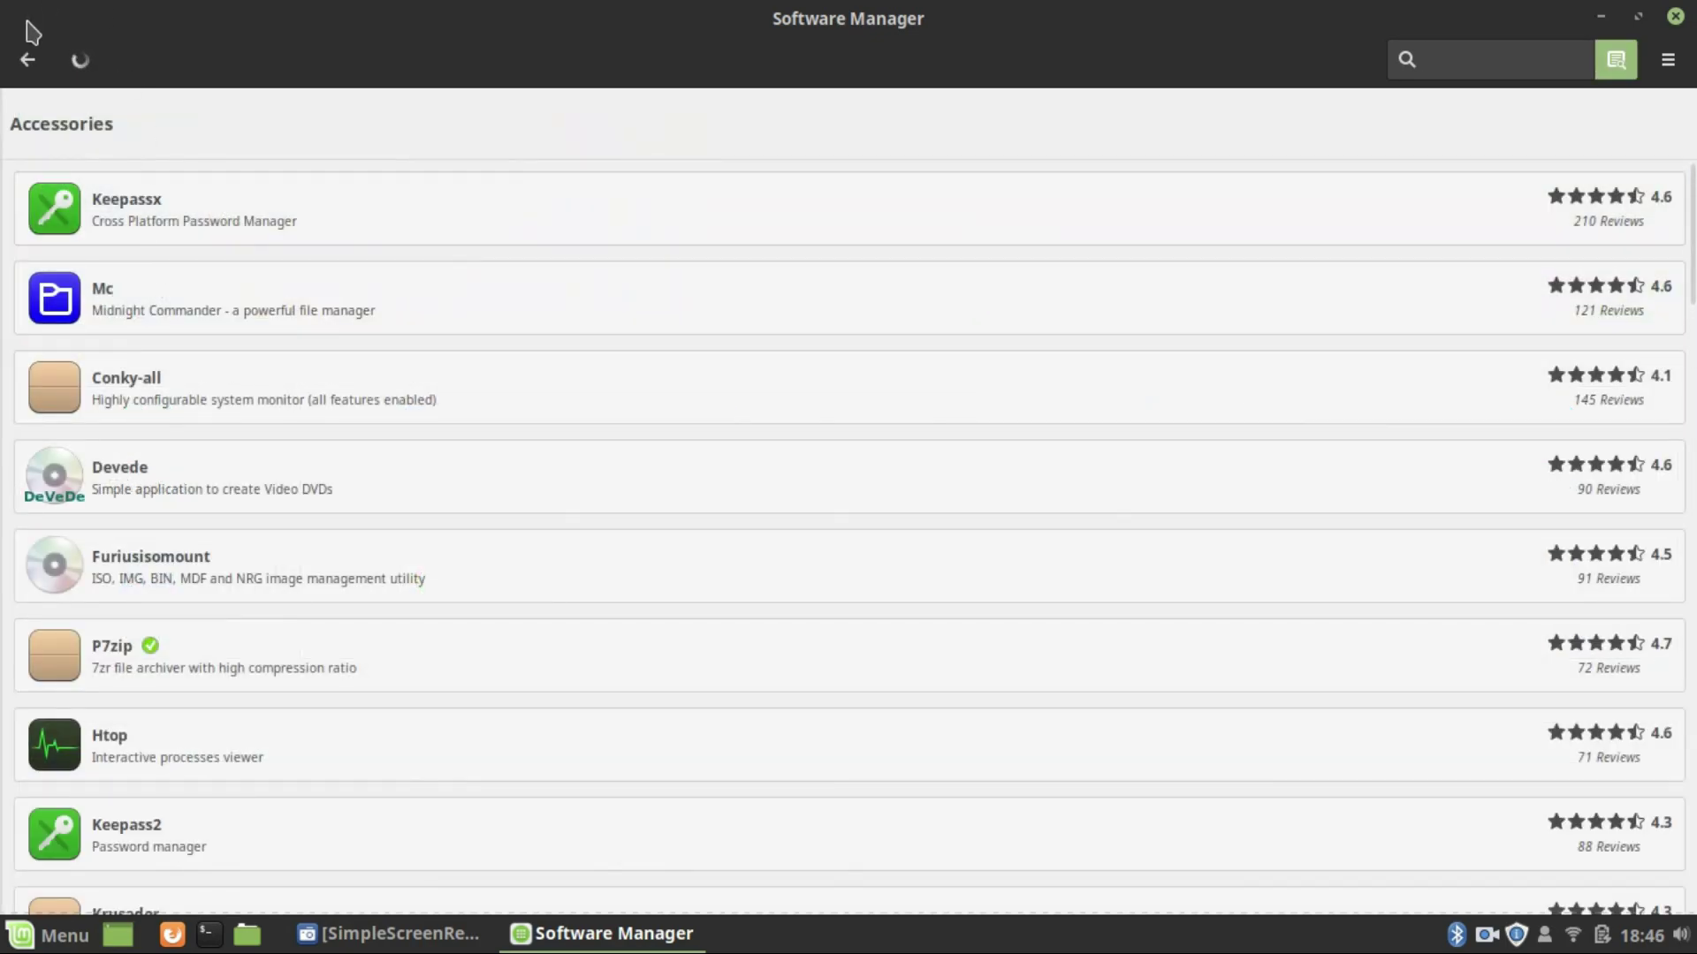
pyautogui.click(28, 59)
pyautogui.click(1183, 738)
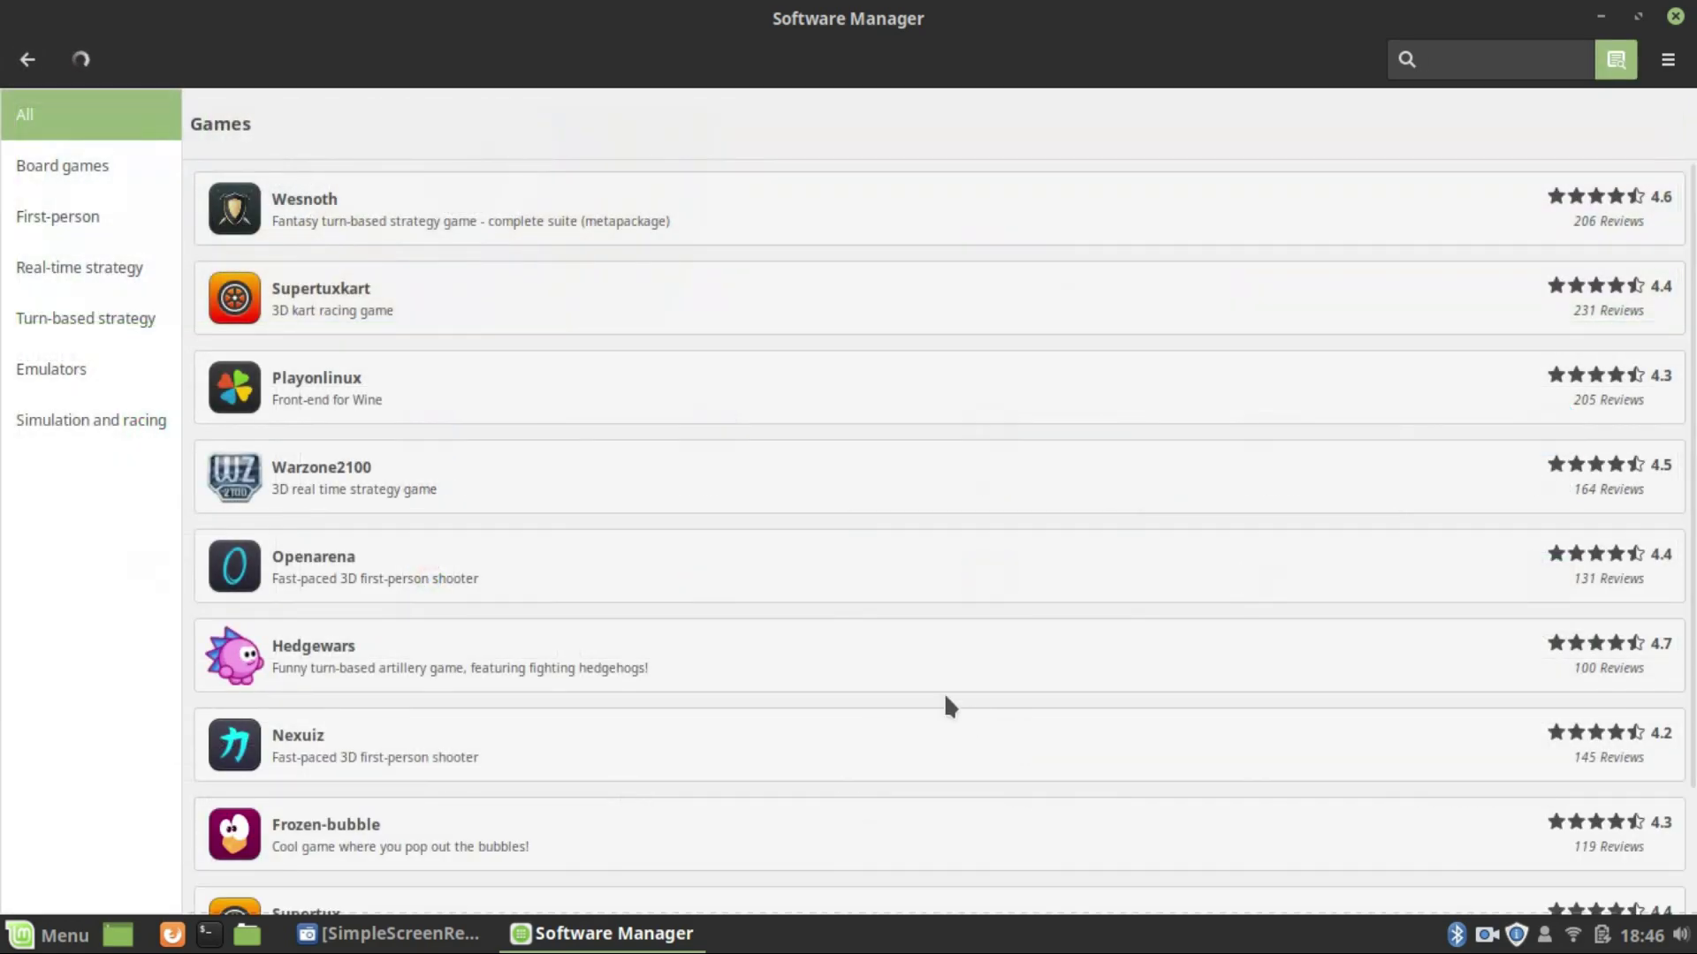
pyautogui.click(972, 711)
pyautogui.click(27, 59)
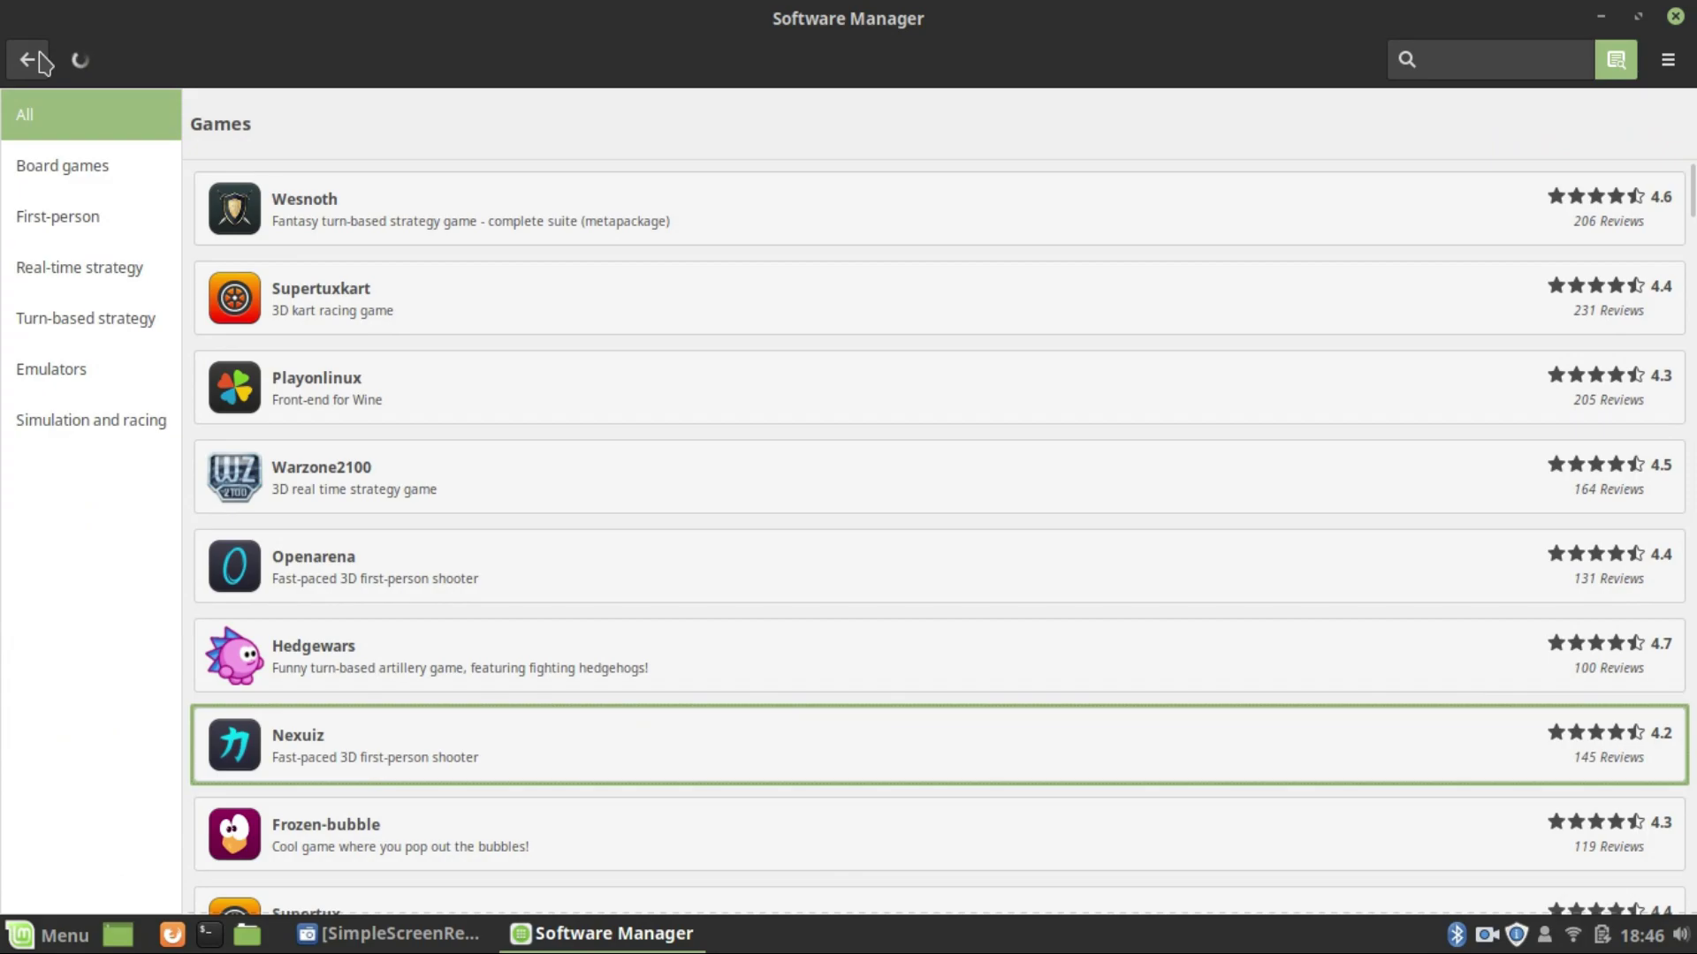
# Step: Browse the Games list, return to the Software Manager overview, and look through the Flatpak category
pyautogui.scroll(-3, 323, 728)
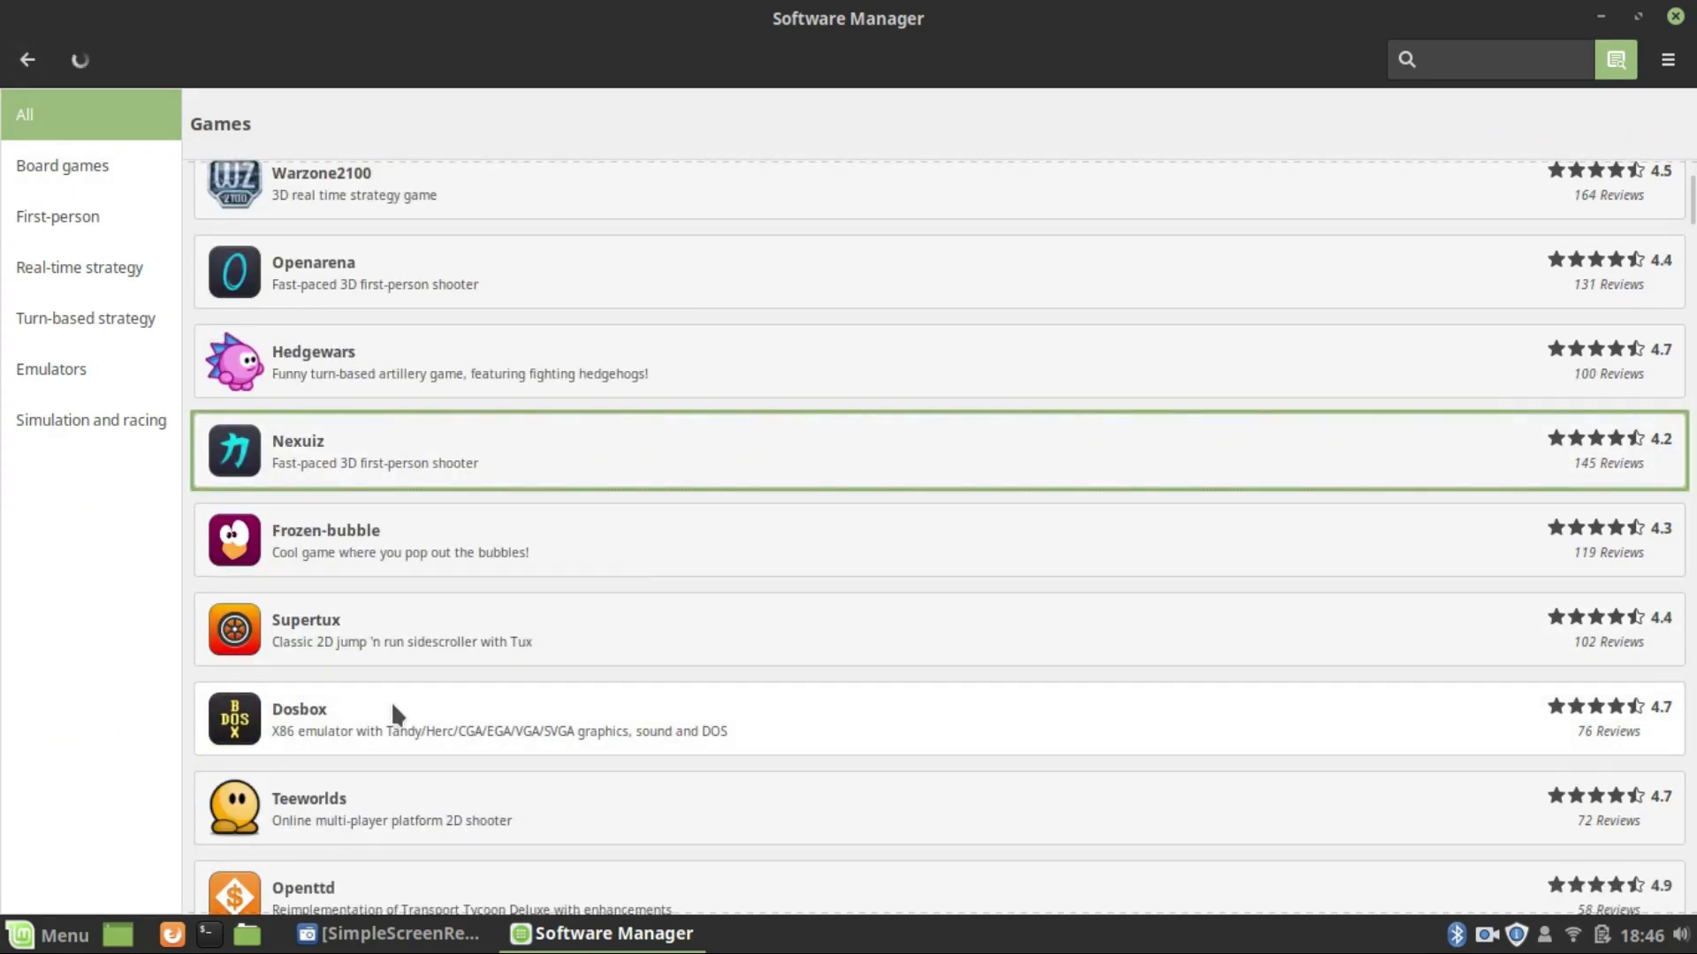
pyautogui.scroll(-2, 327, 273)
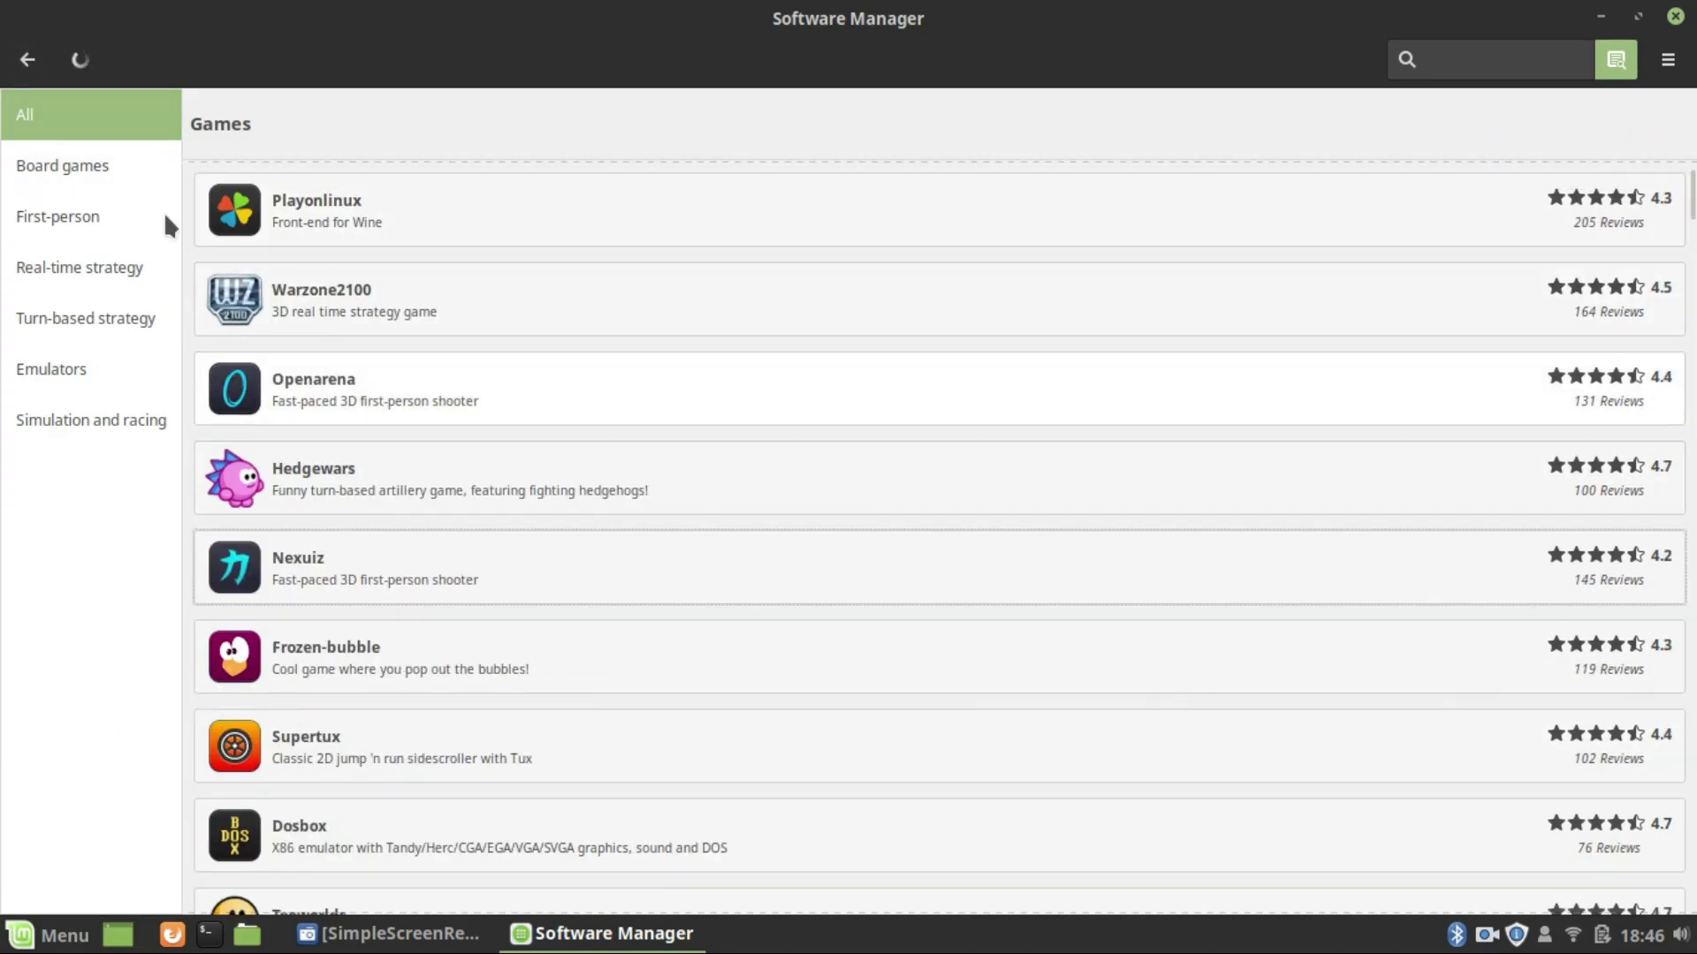
pyautogui.click(21, 63)
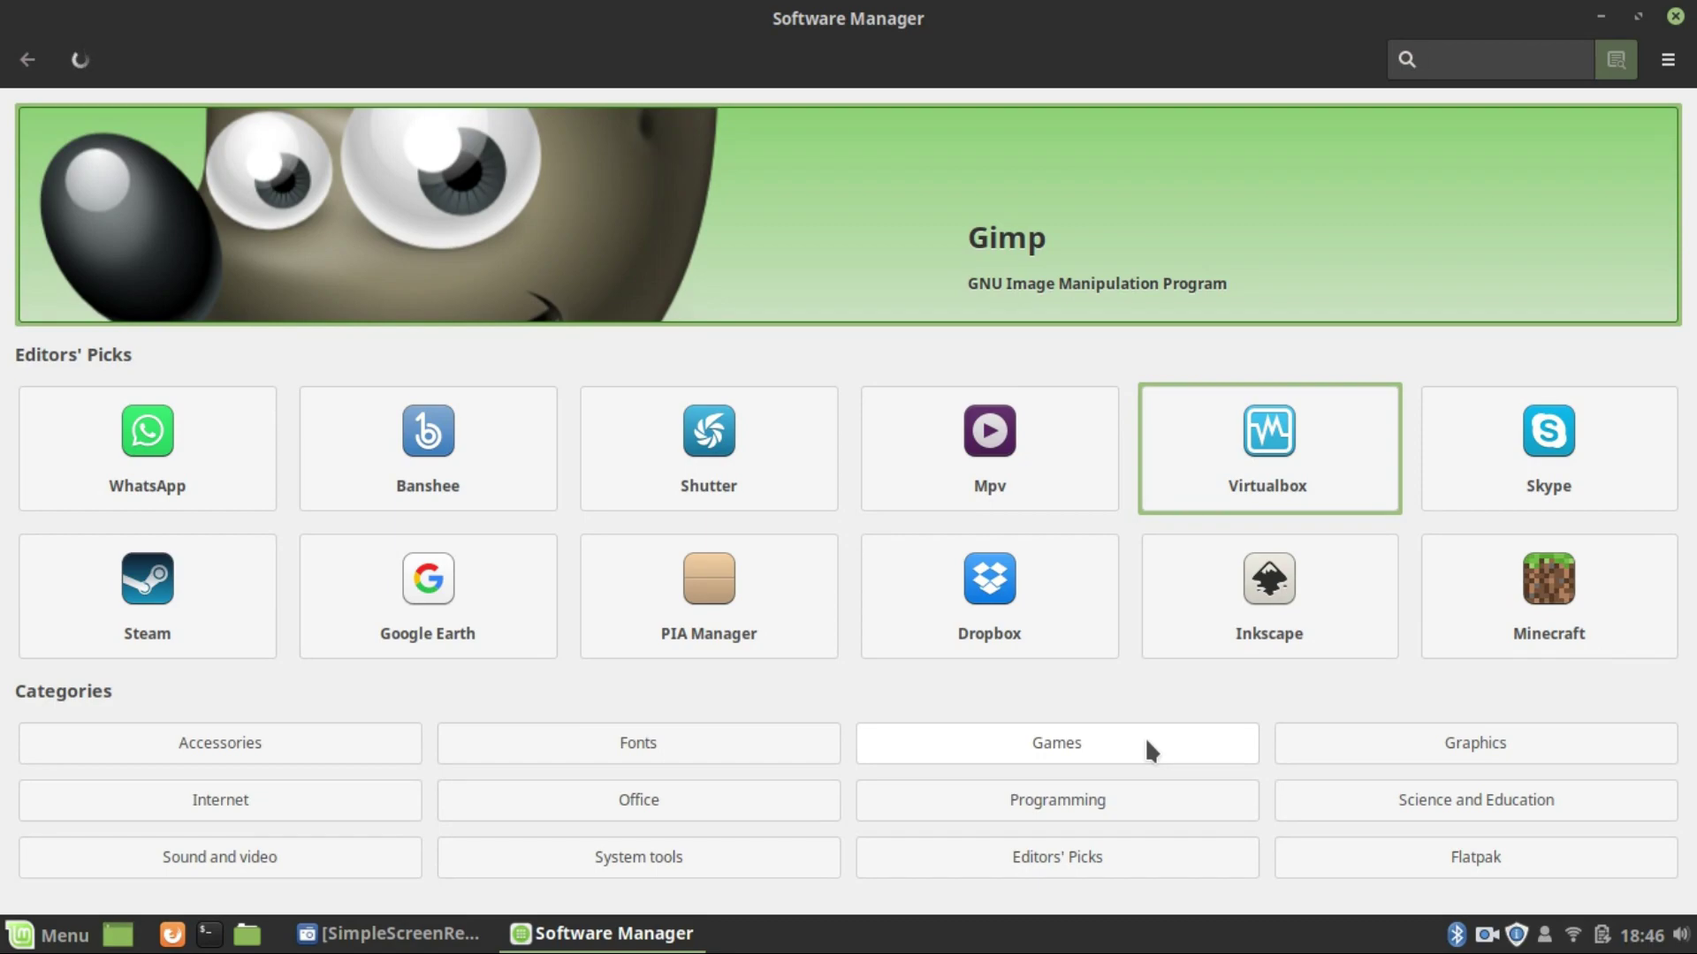
pyautogui.click(1401, 850)
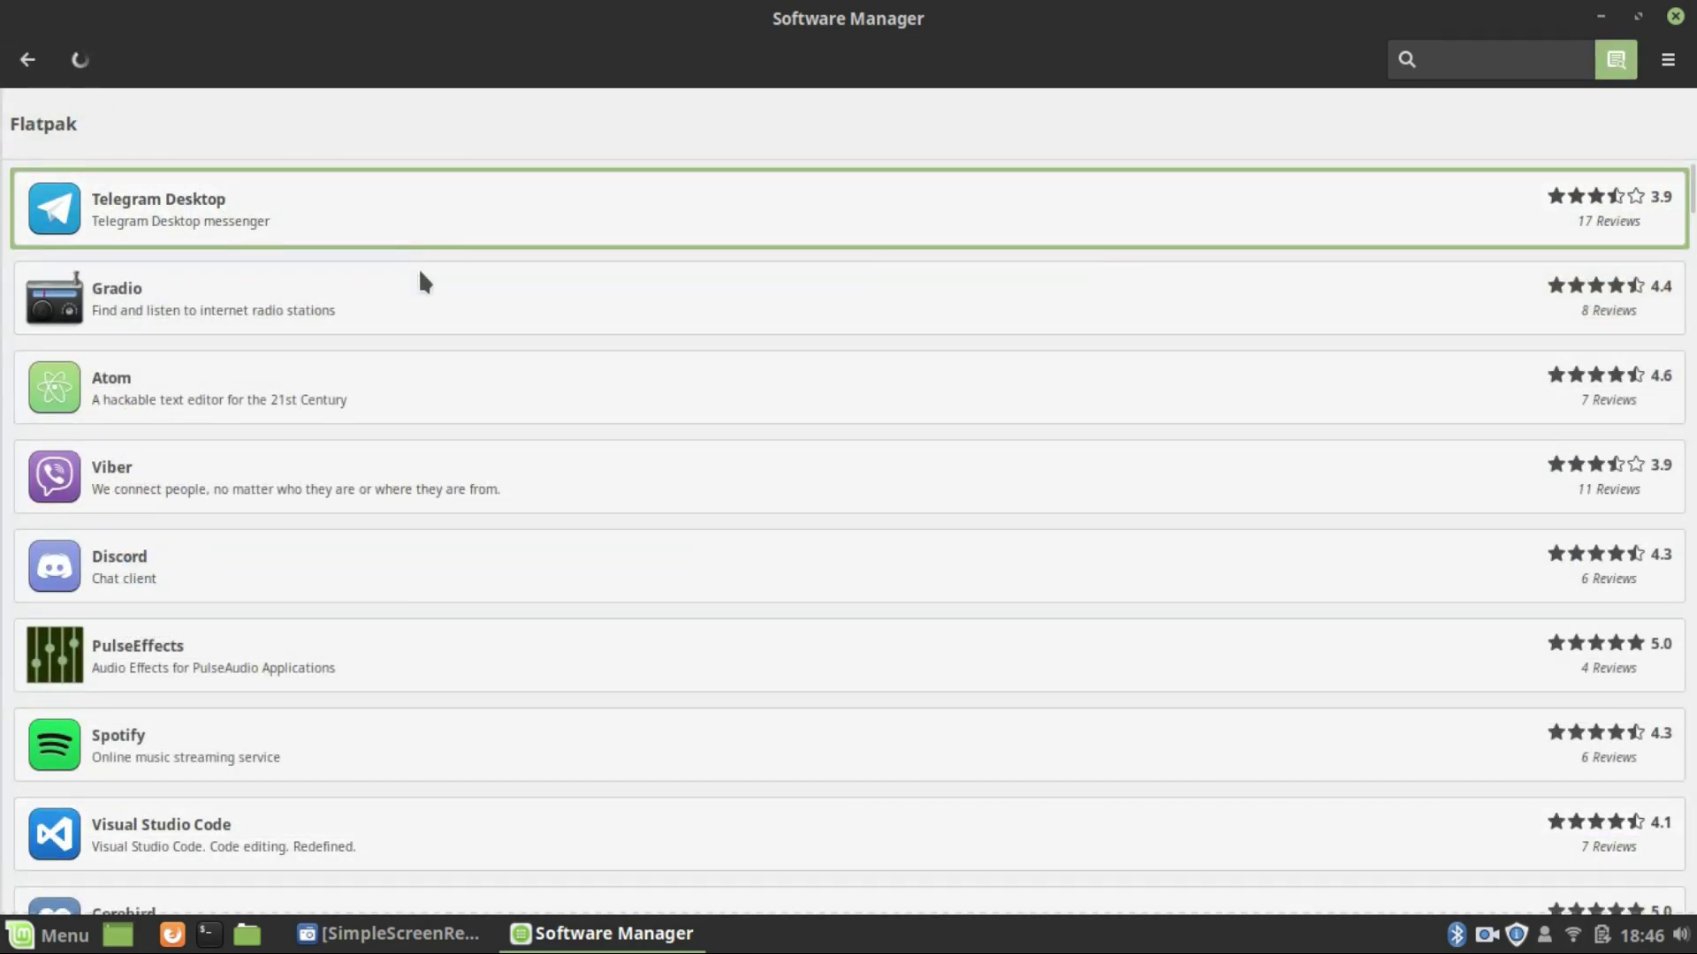
pyautogui.scroll(-2, 167, 589)
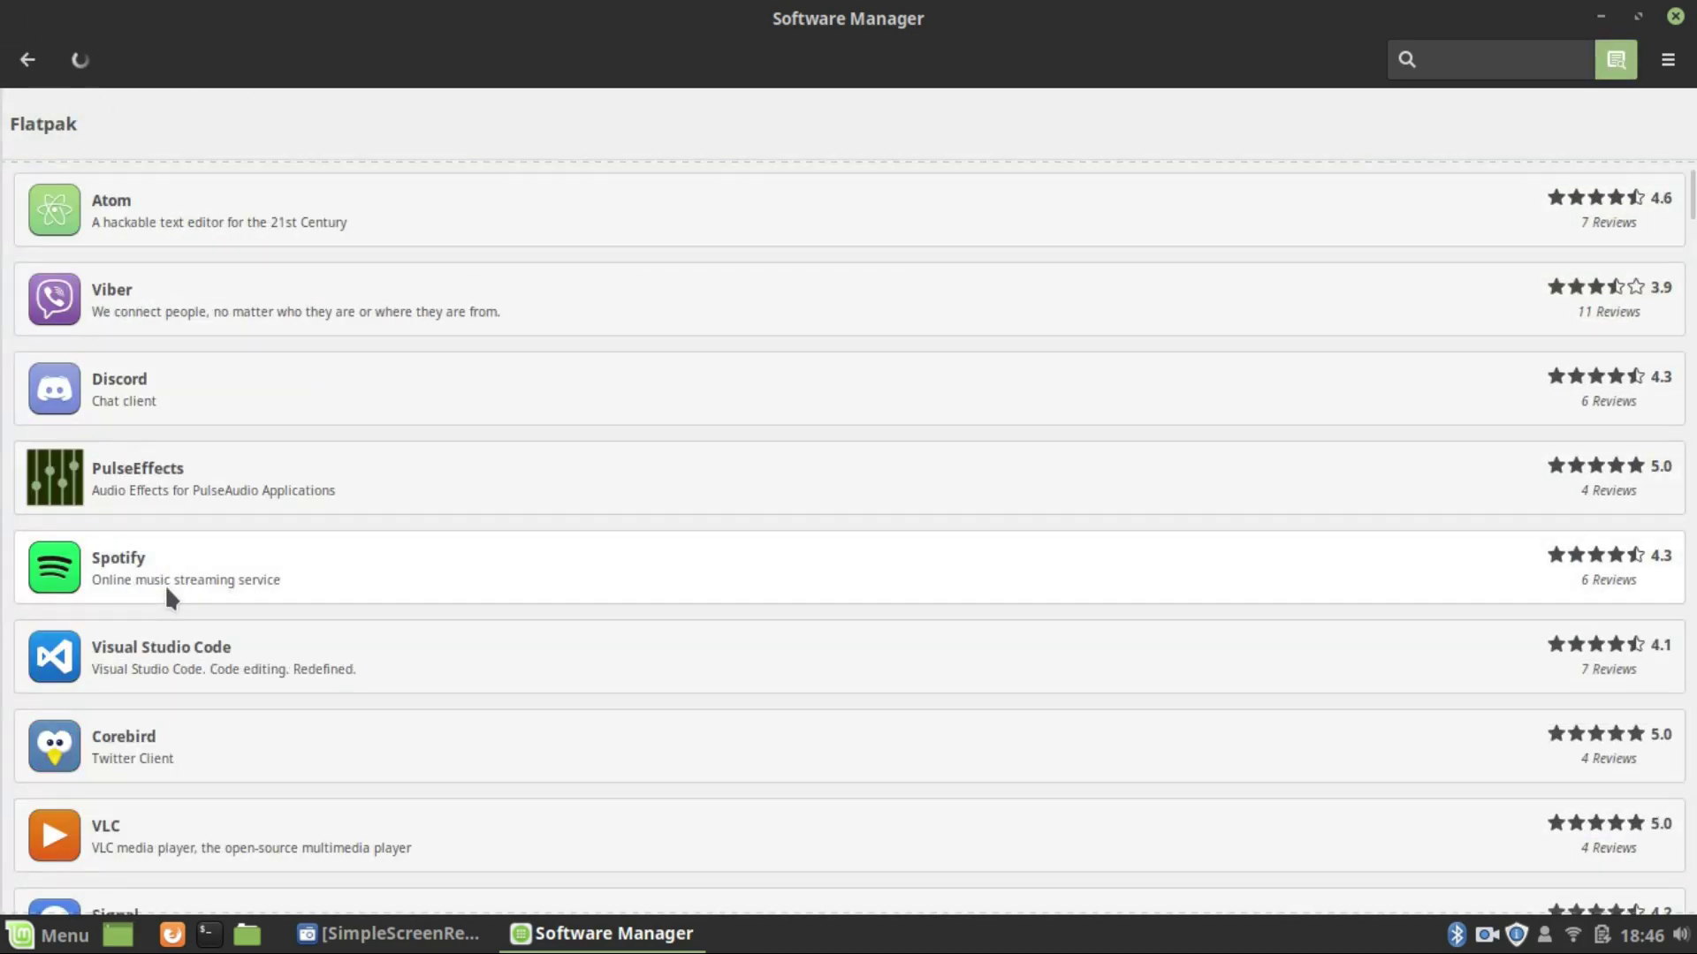
pyautogui.scroll(-4, 106, 690)
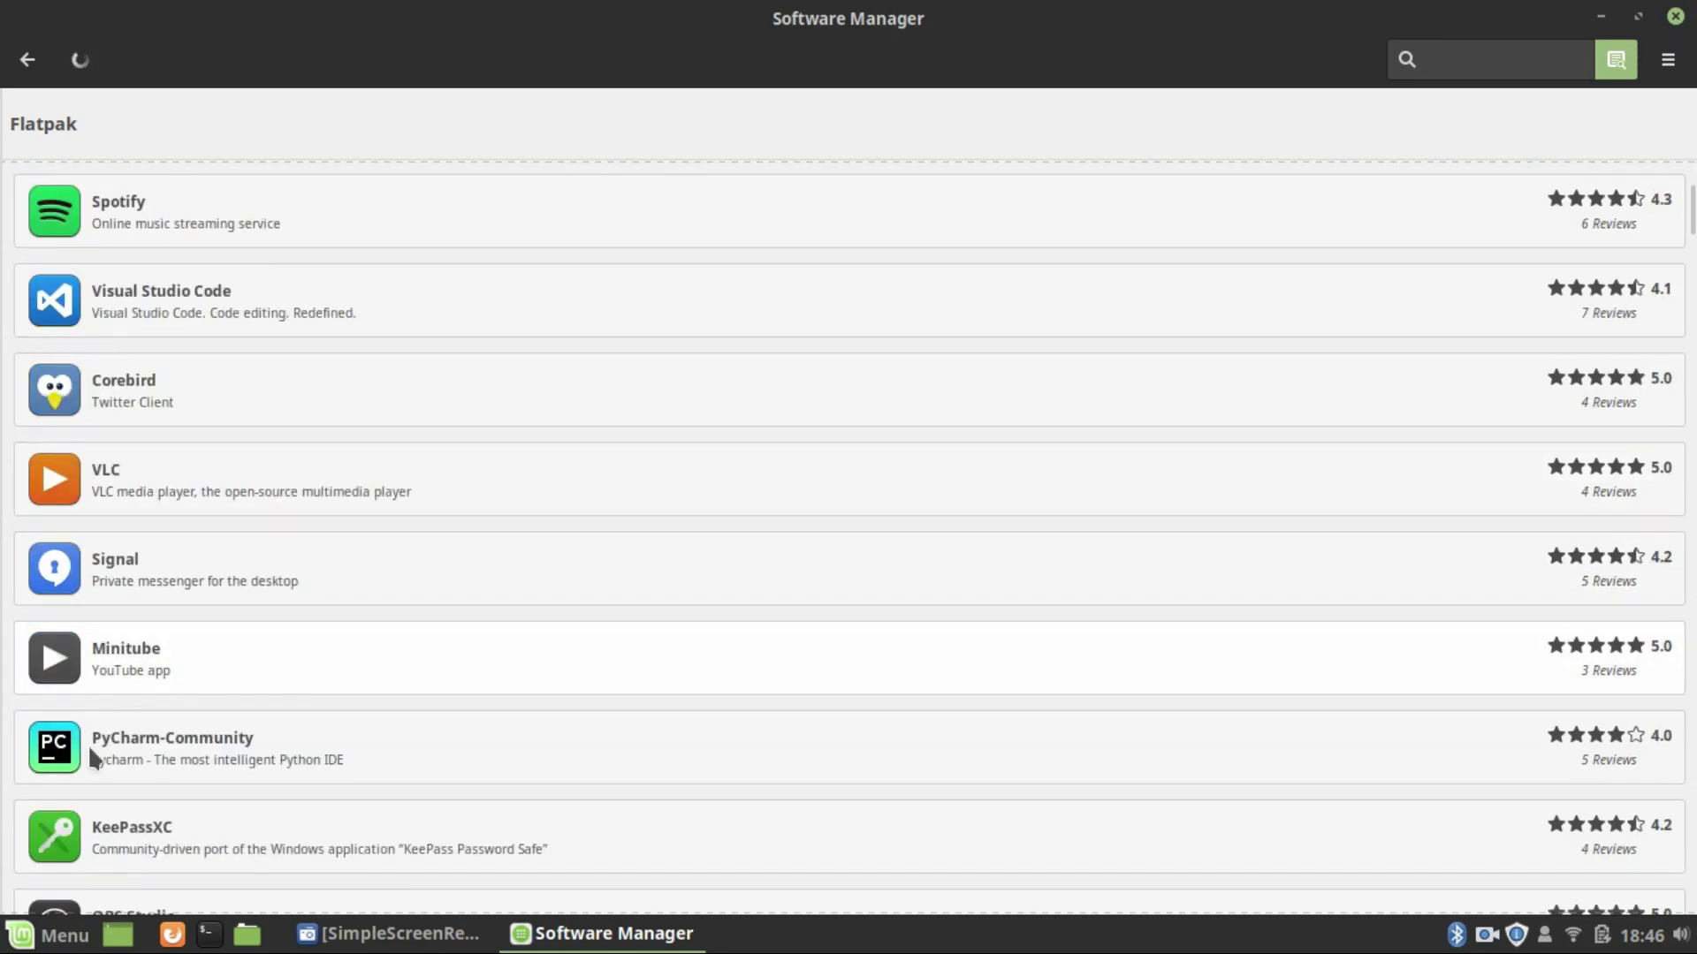
# Step: Run "sudo apt install flatpak" in a terminal, authorize it with the account password, and minimize the terminal
pyautogui.click(208, 933)
pyautogui.write('sudo apt install flatpak')
pyautogui.press('Return')
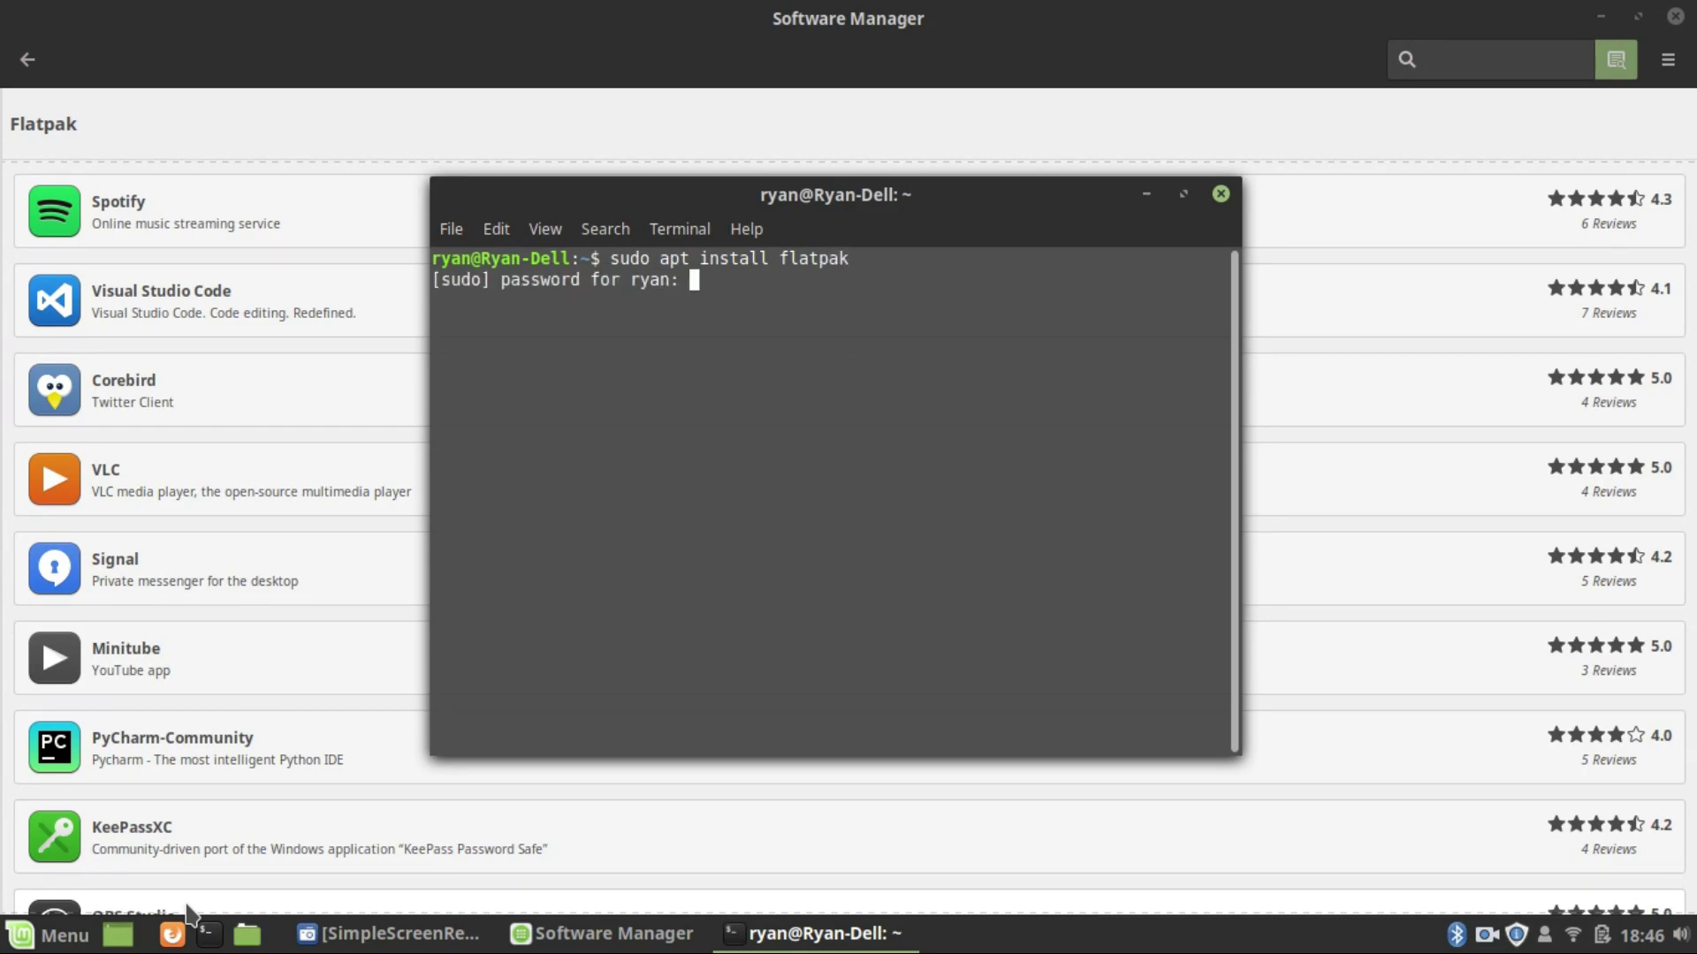
pyautogui.press('Return')
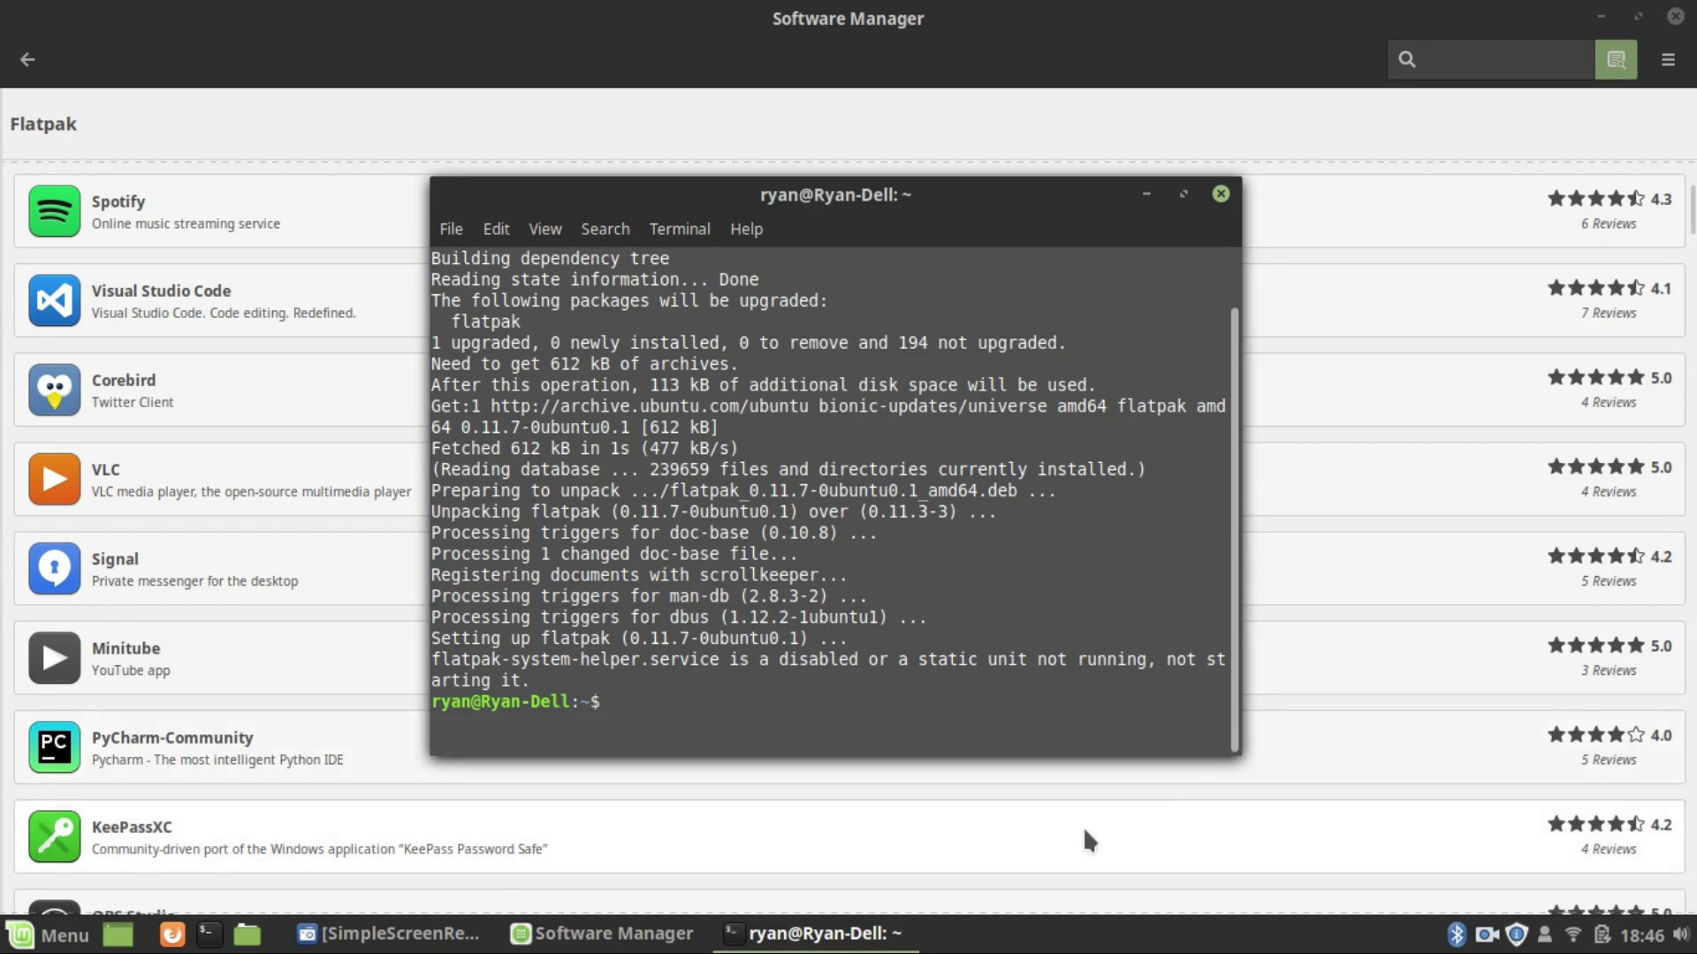
pyautogui.click(818, 933)
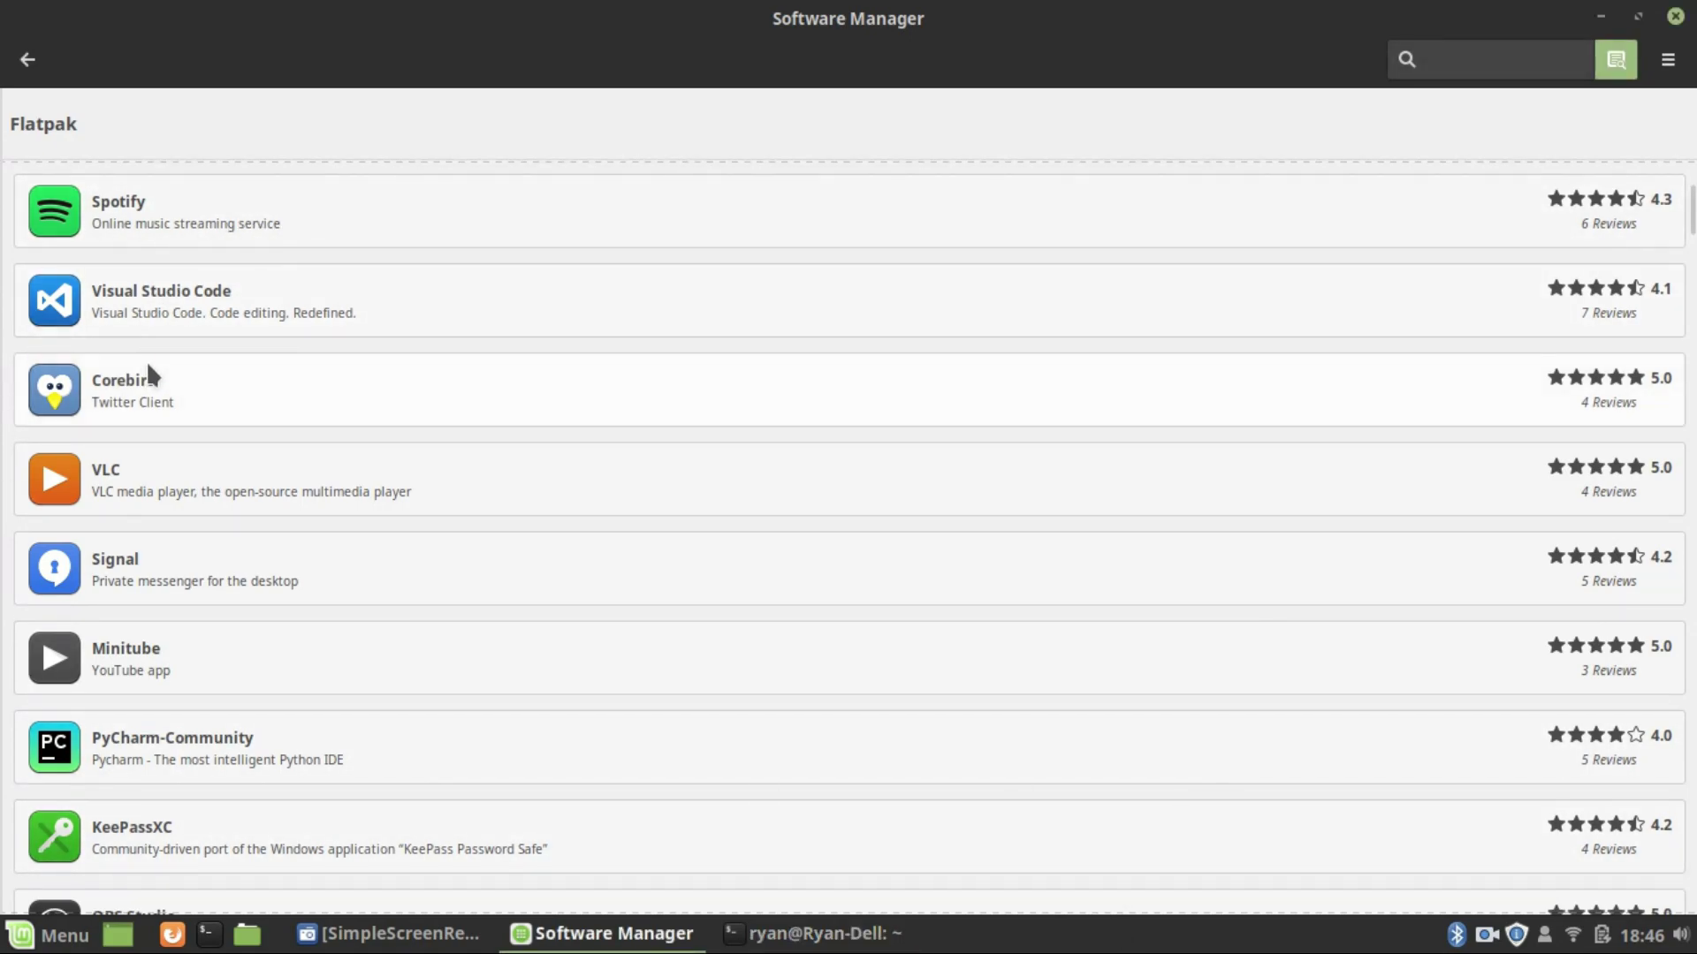
# Step: Leave the Flatpak category, view the list of installed applications, and return to the Software Manager overview
pyautogui.scroll(6, 145, 360)
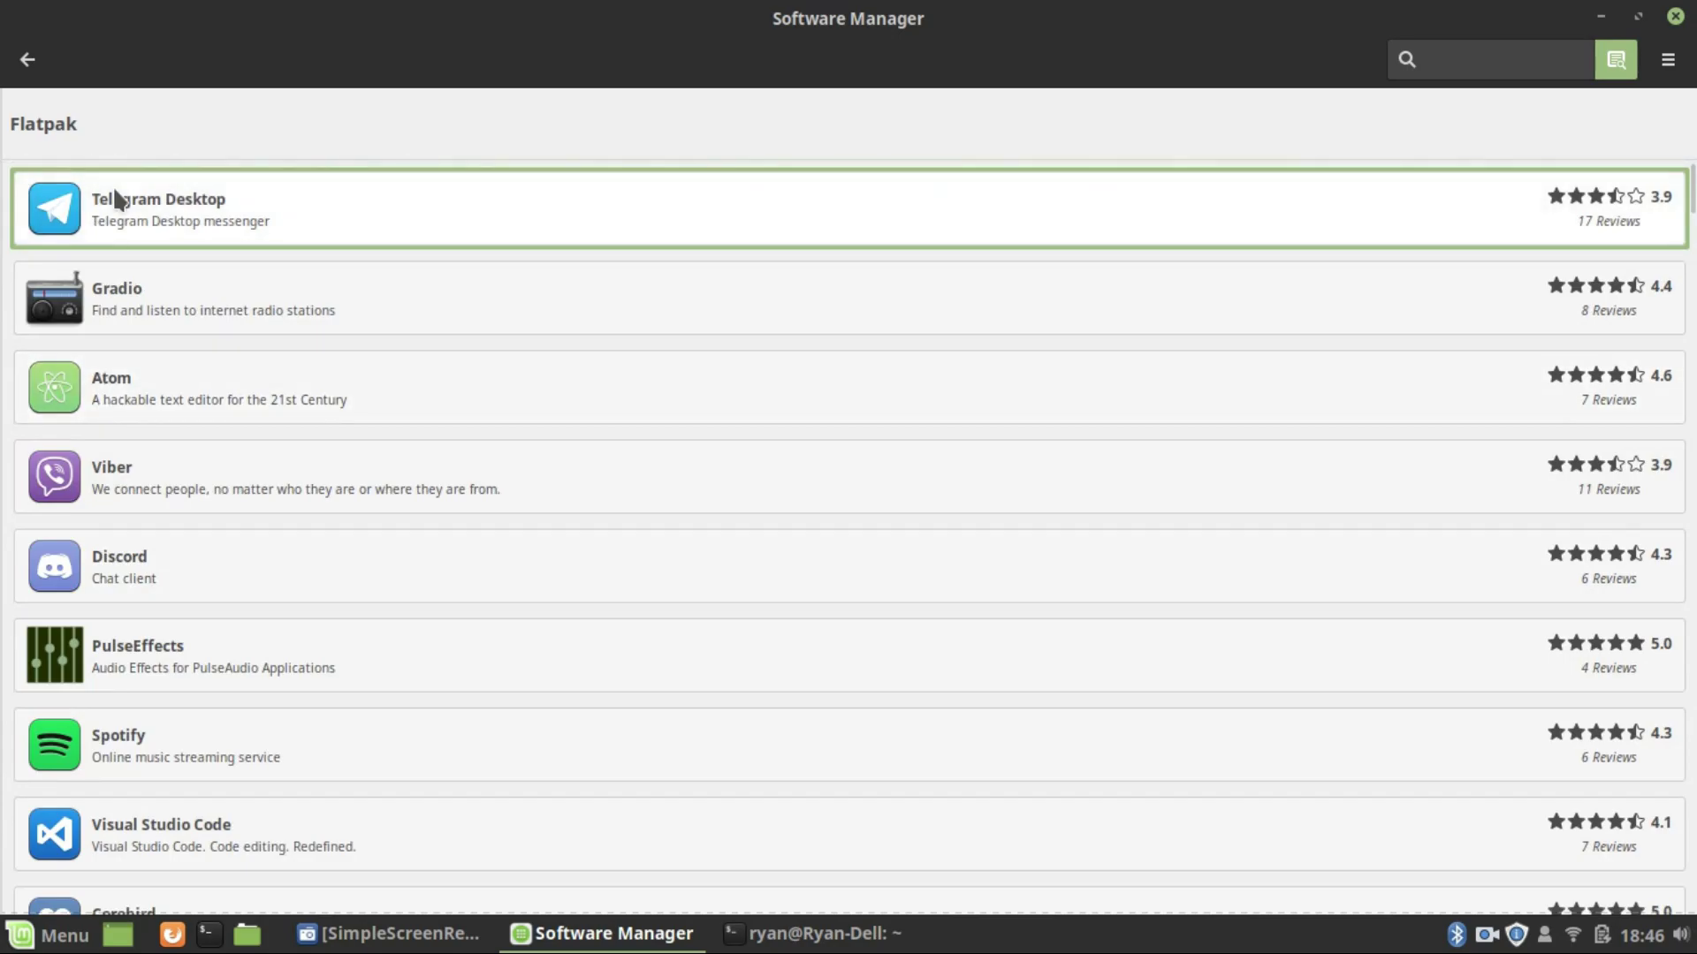
pyautogui.click(14, 62)
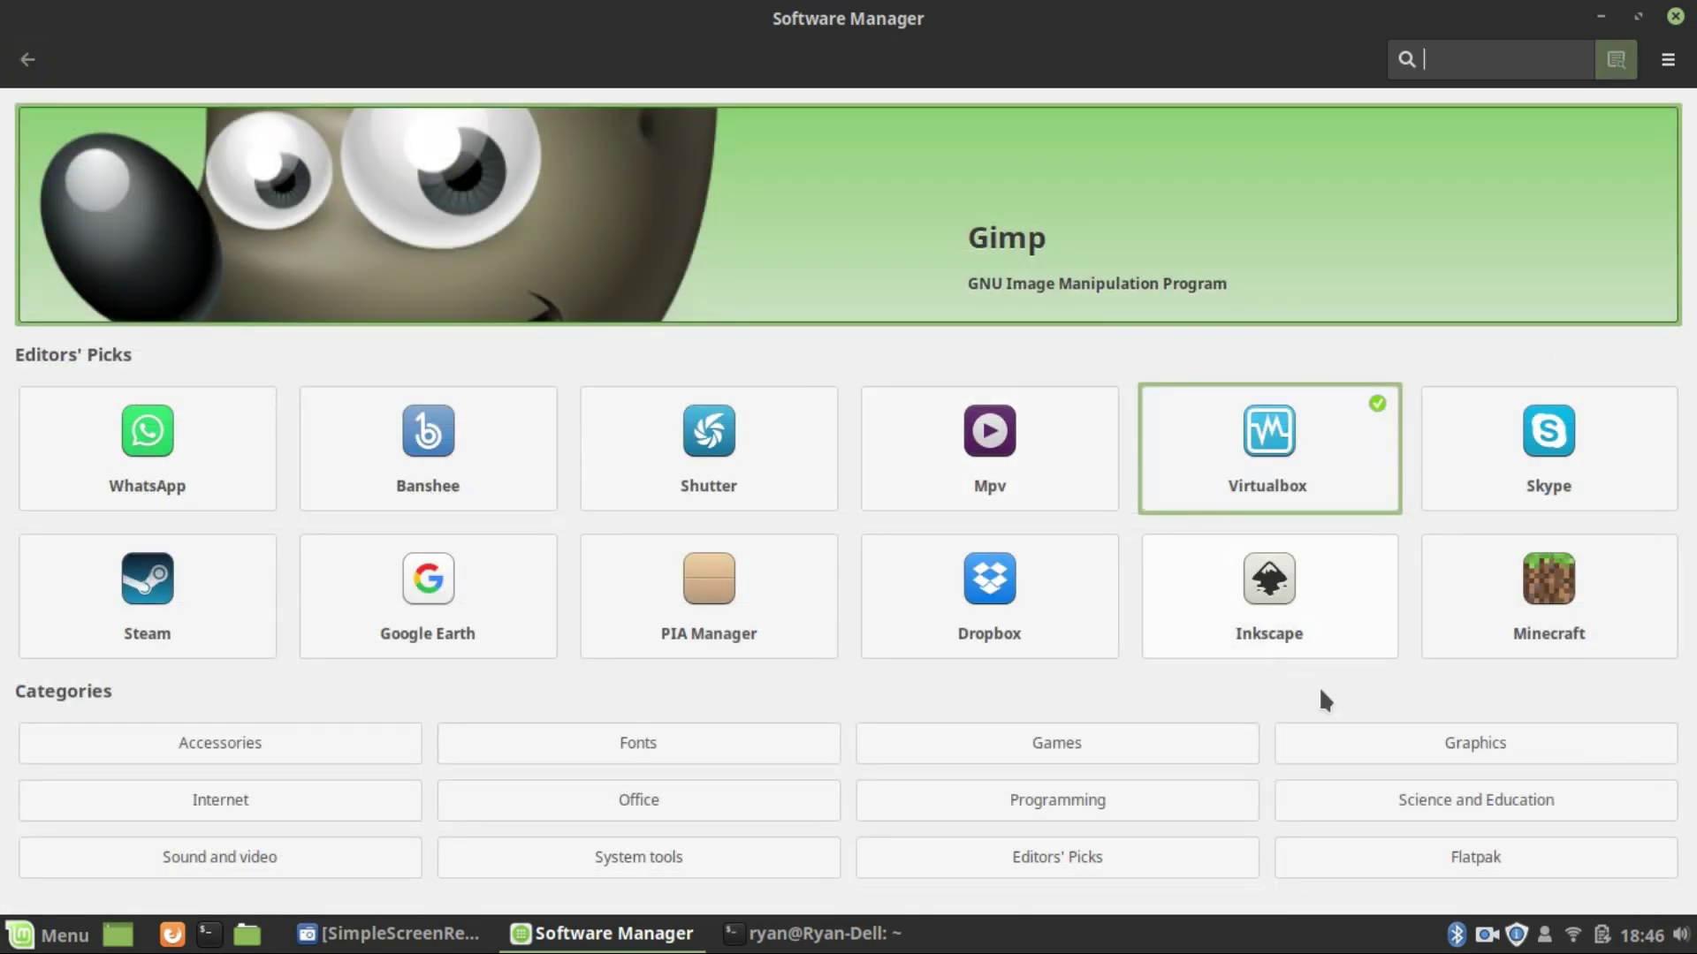
pyautogui.click(1668, 60)
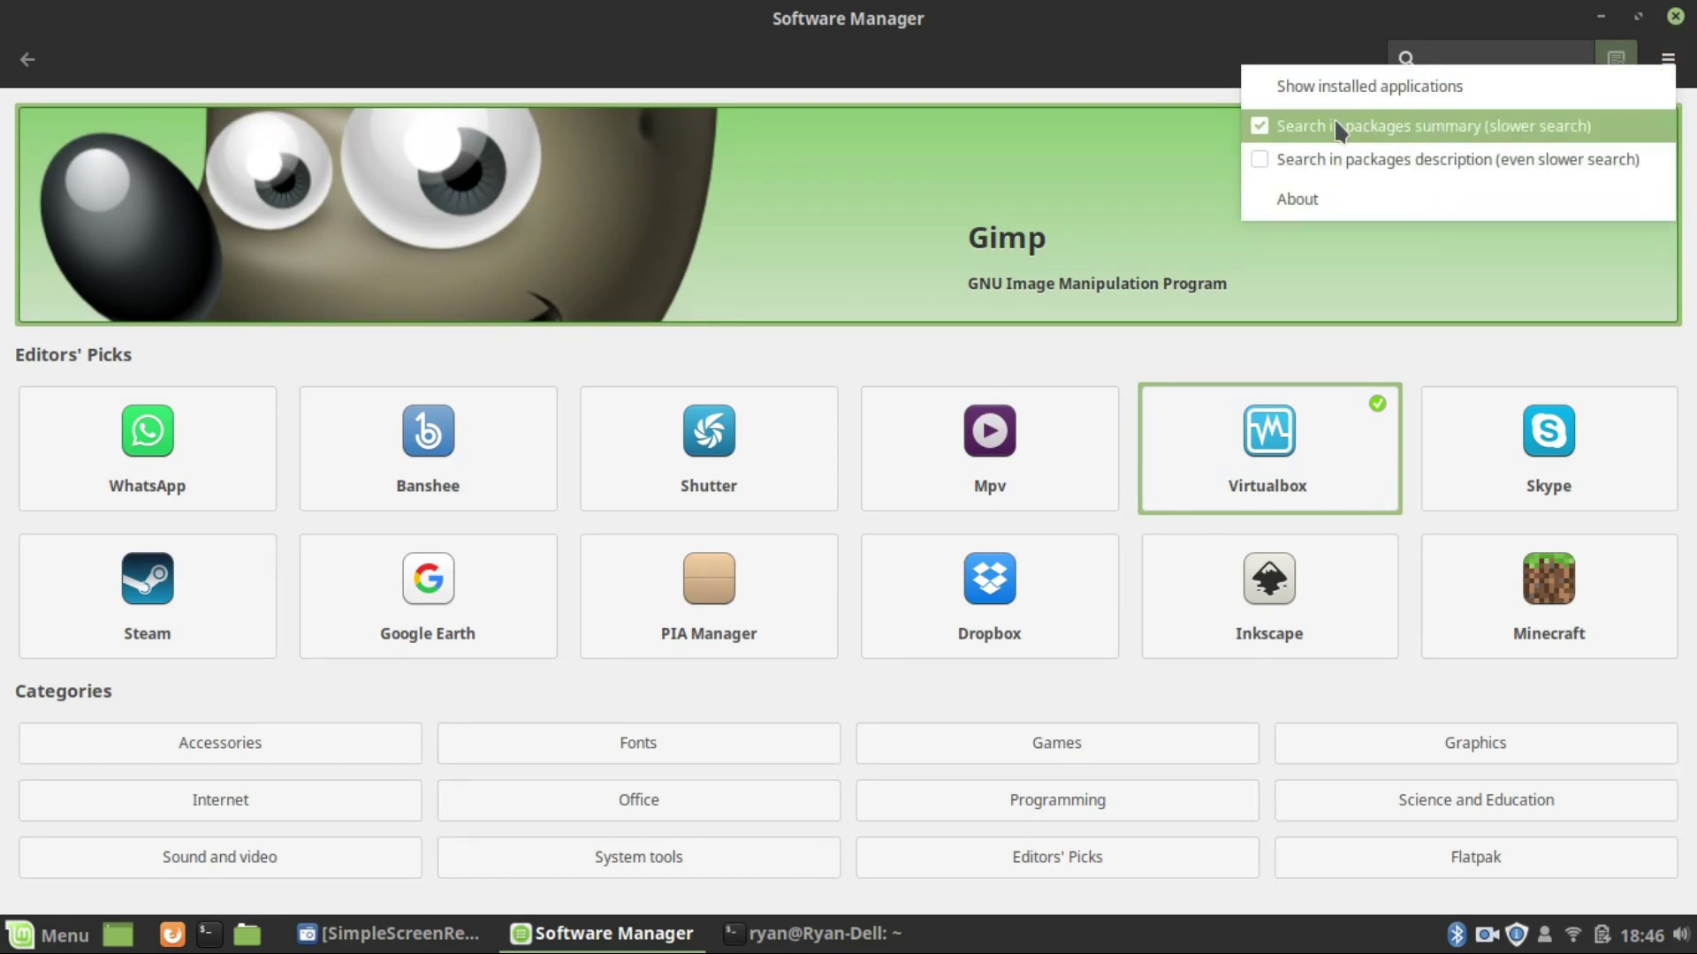
pyautogui.click(1343, 87)
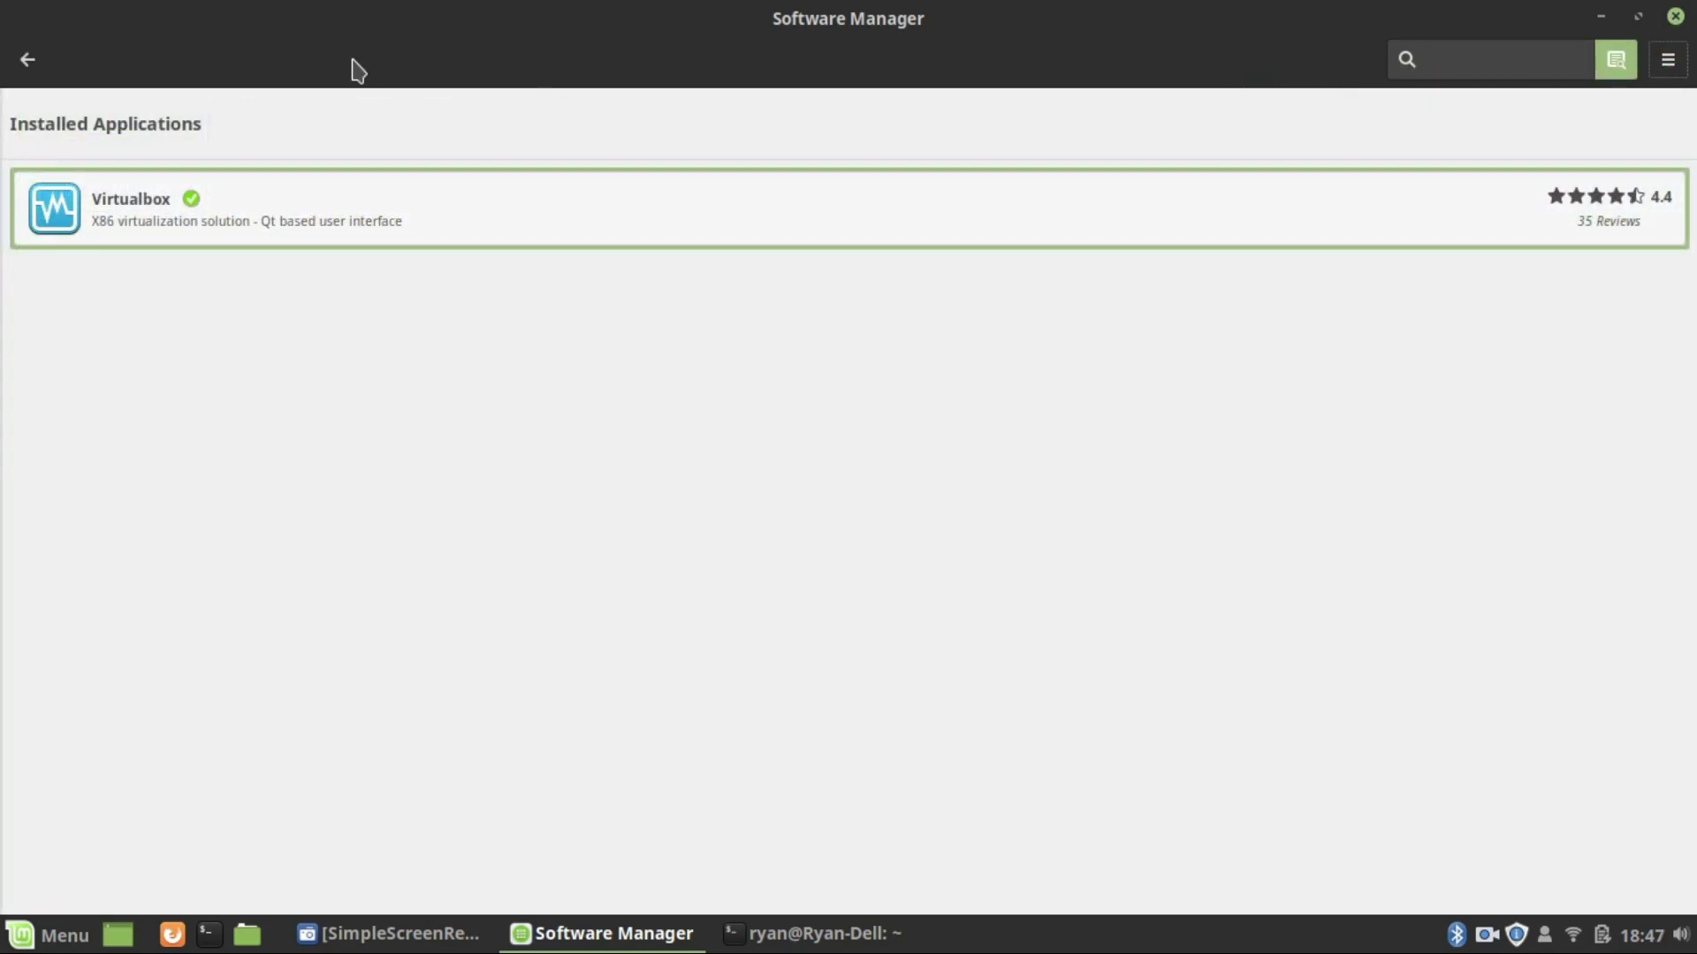
pyautogui.click(45, 58)
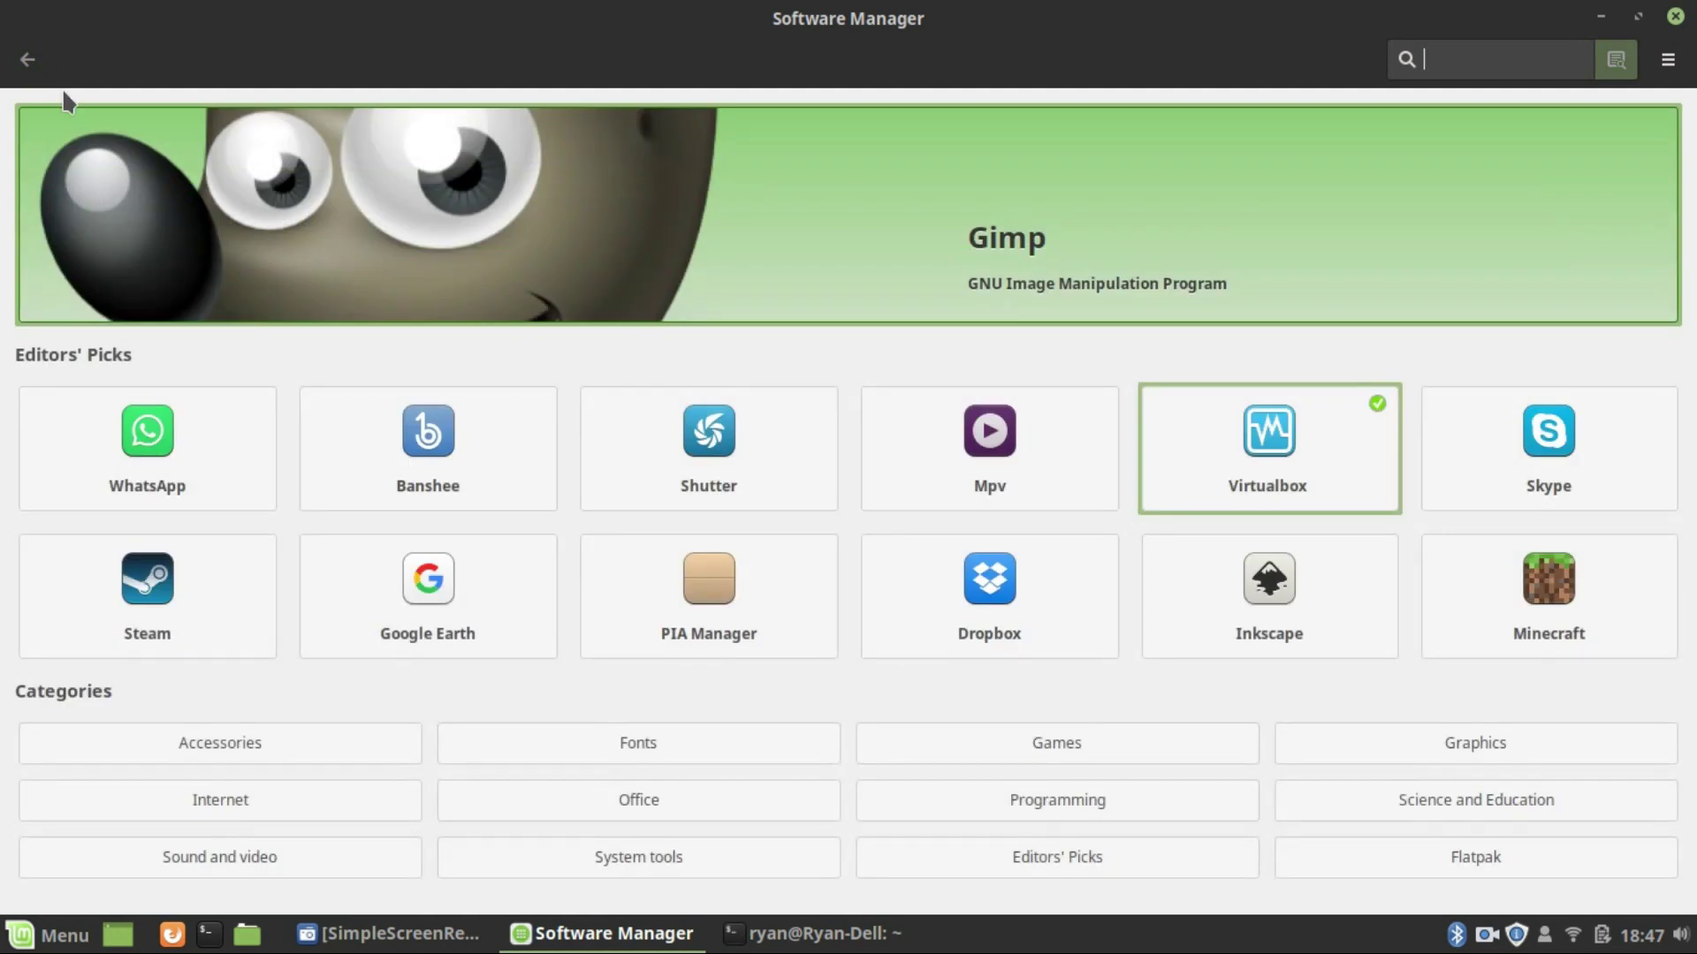
# Step: Open Pix from the Graphics applications and view the File System folder in its folder tree
pyautogui.click(44, 932)
pyautogui.moveTo(341, 758)
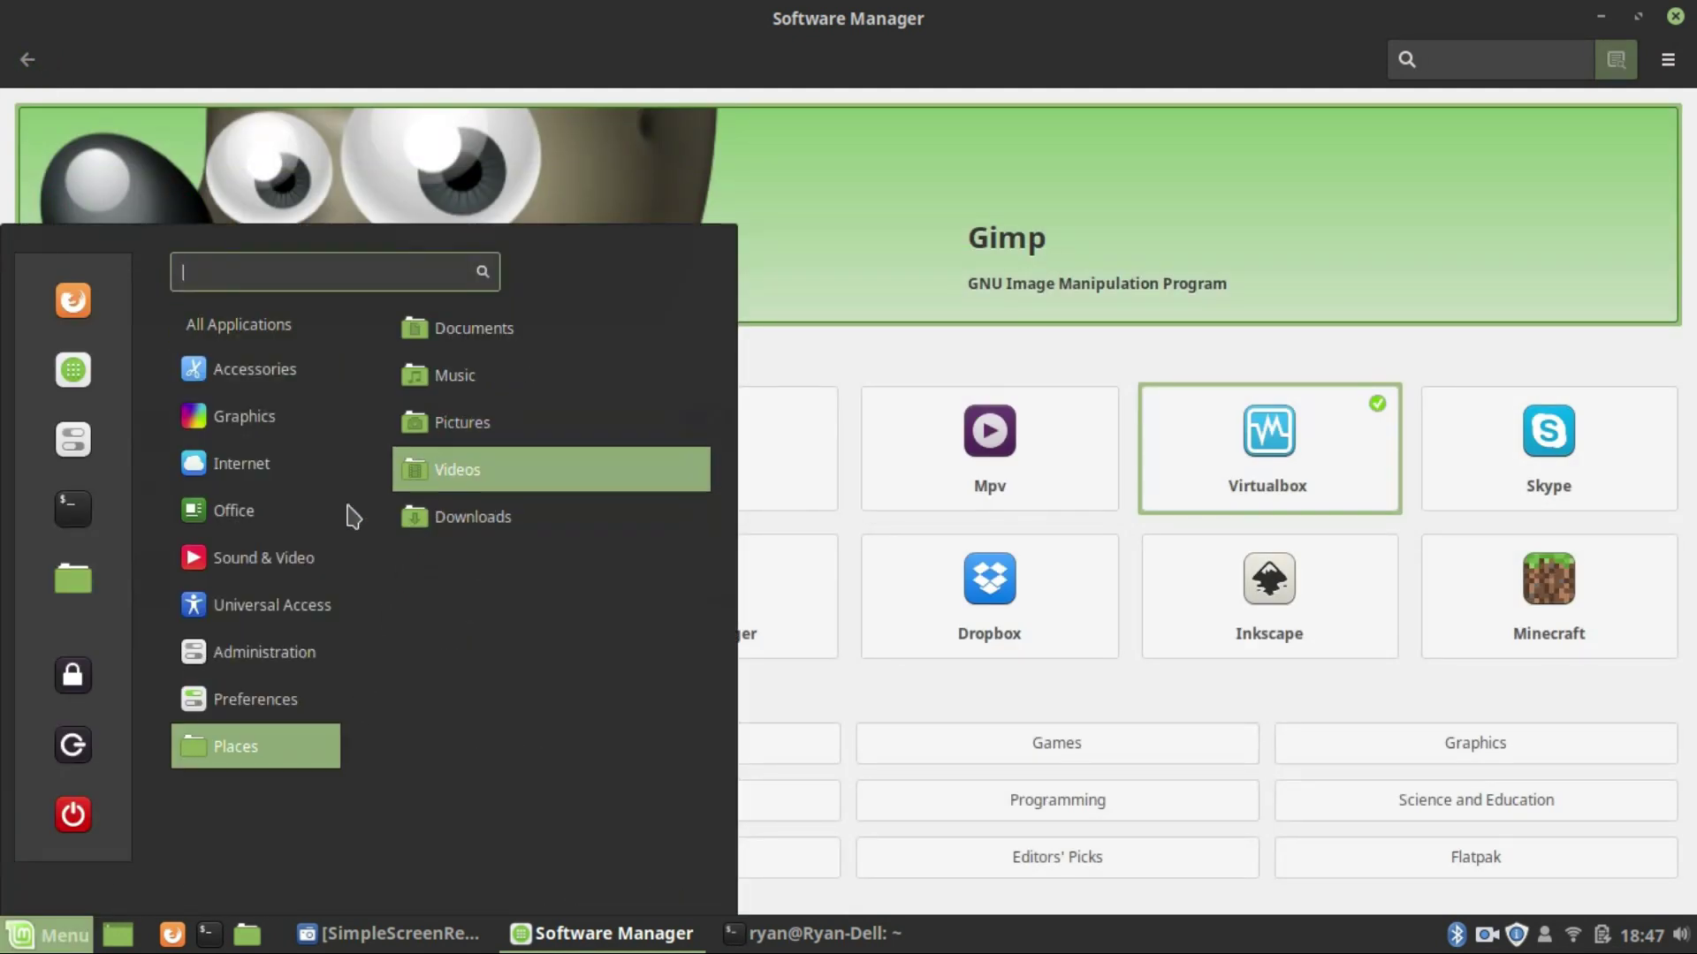
pyautogui.moveTo(288, 439)
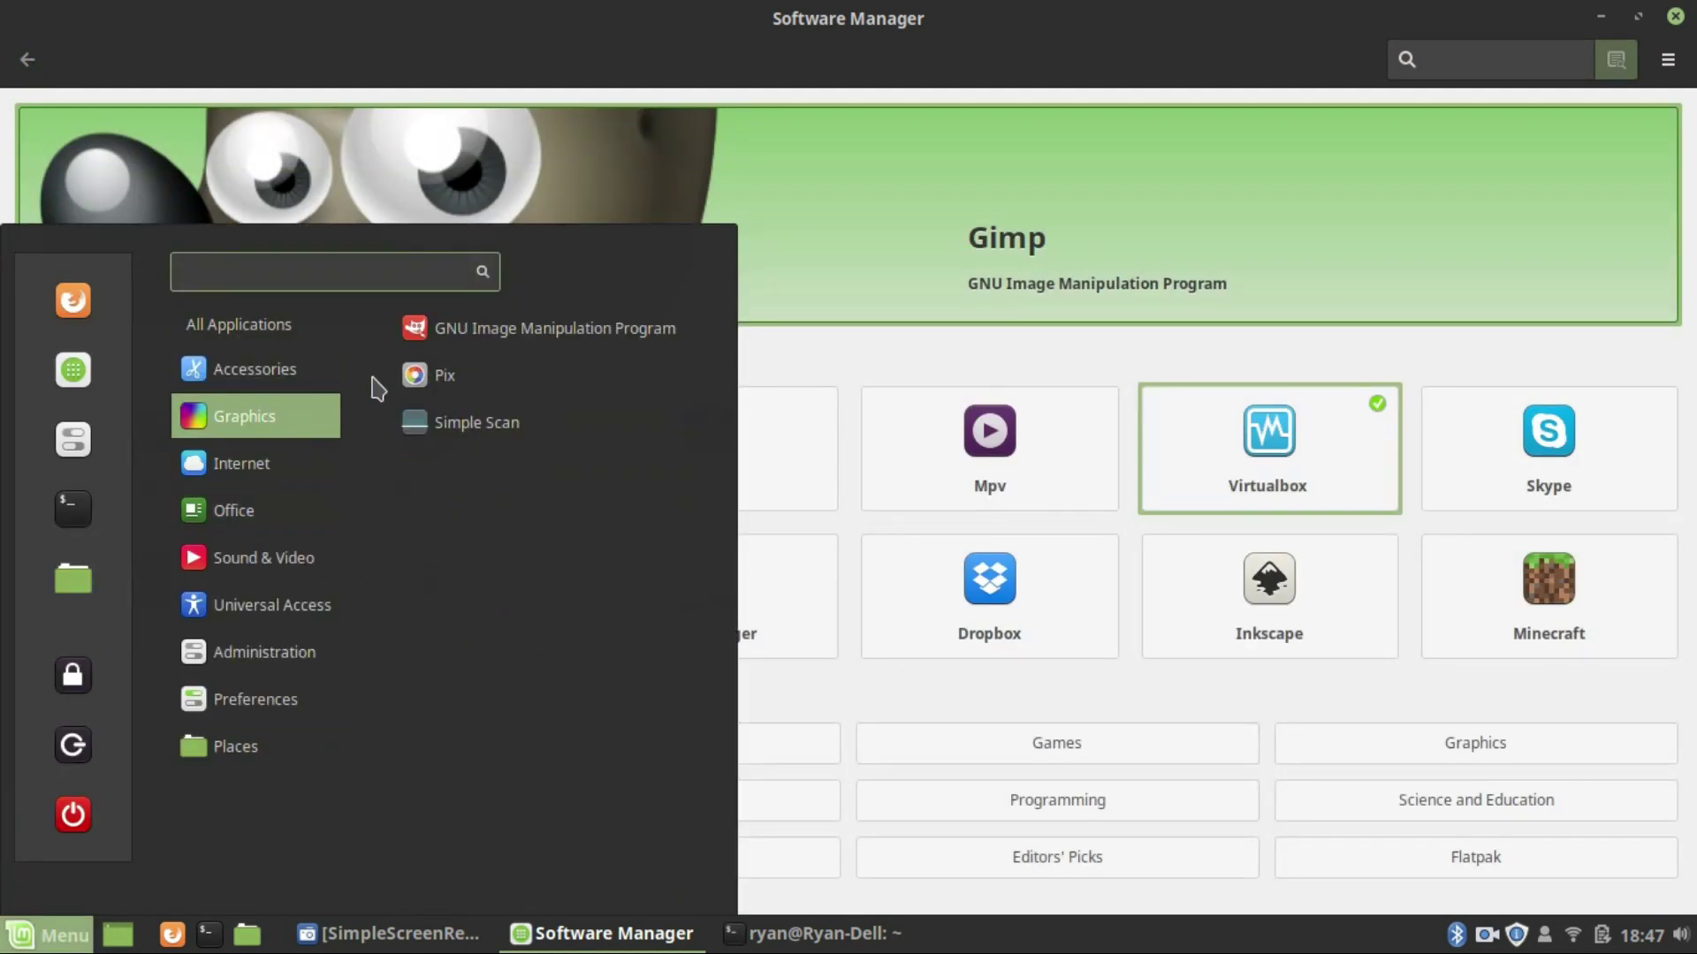
pyautogui.click(420, 392)
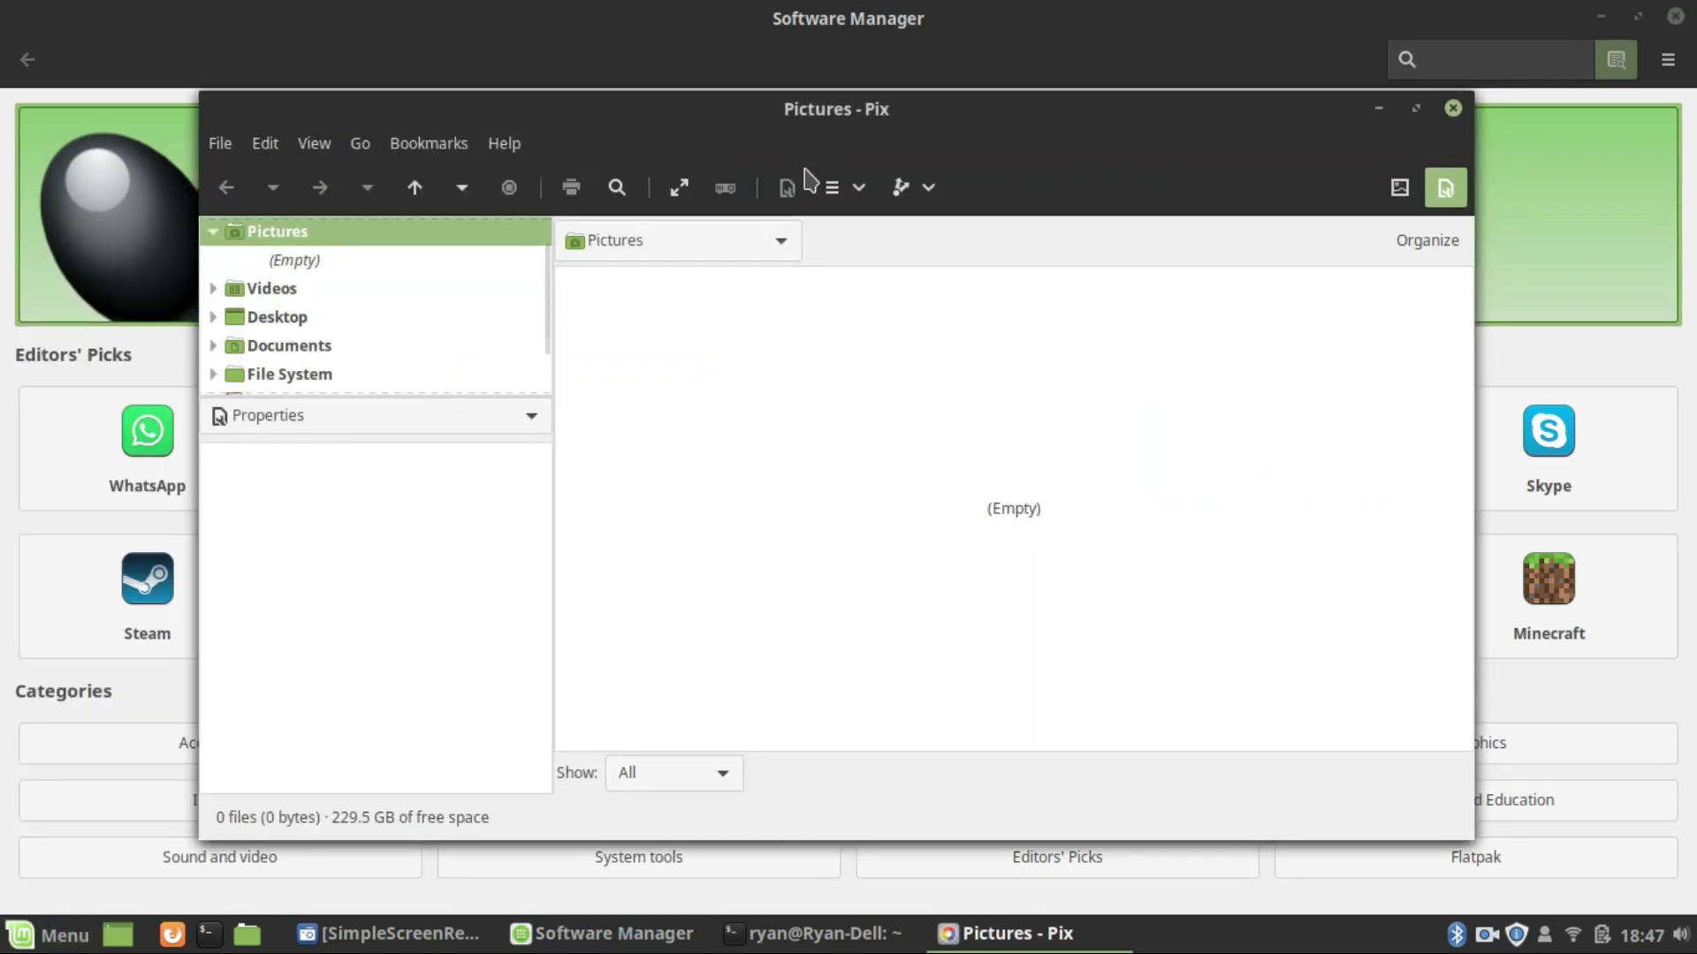
pyautogui.click(268, 311)
pyautogui.click(278, 319)
pyautogui.scroll(5, 442, 296)
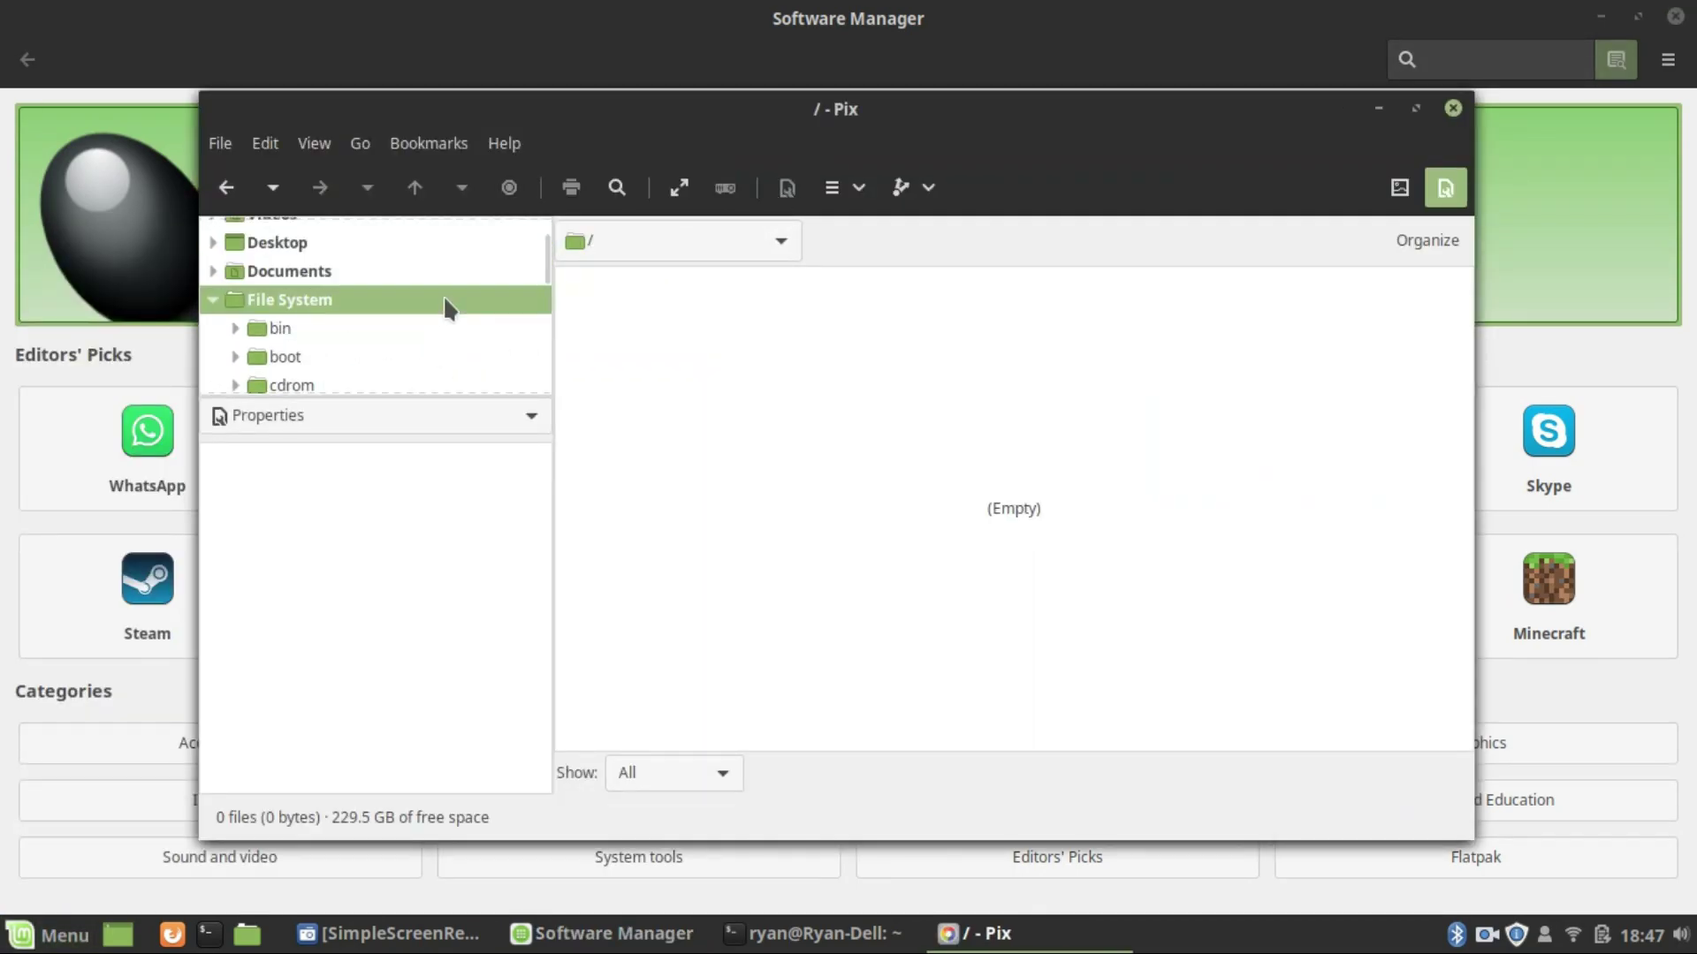
# Step: Close Pix, Software Manager and the terminal to return to the empty desktop
pyautogui.click(1452, 109)
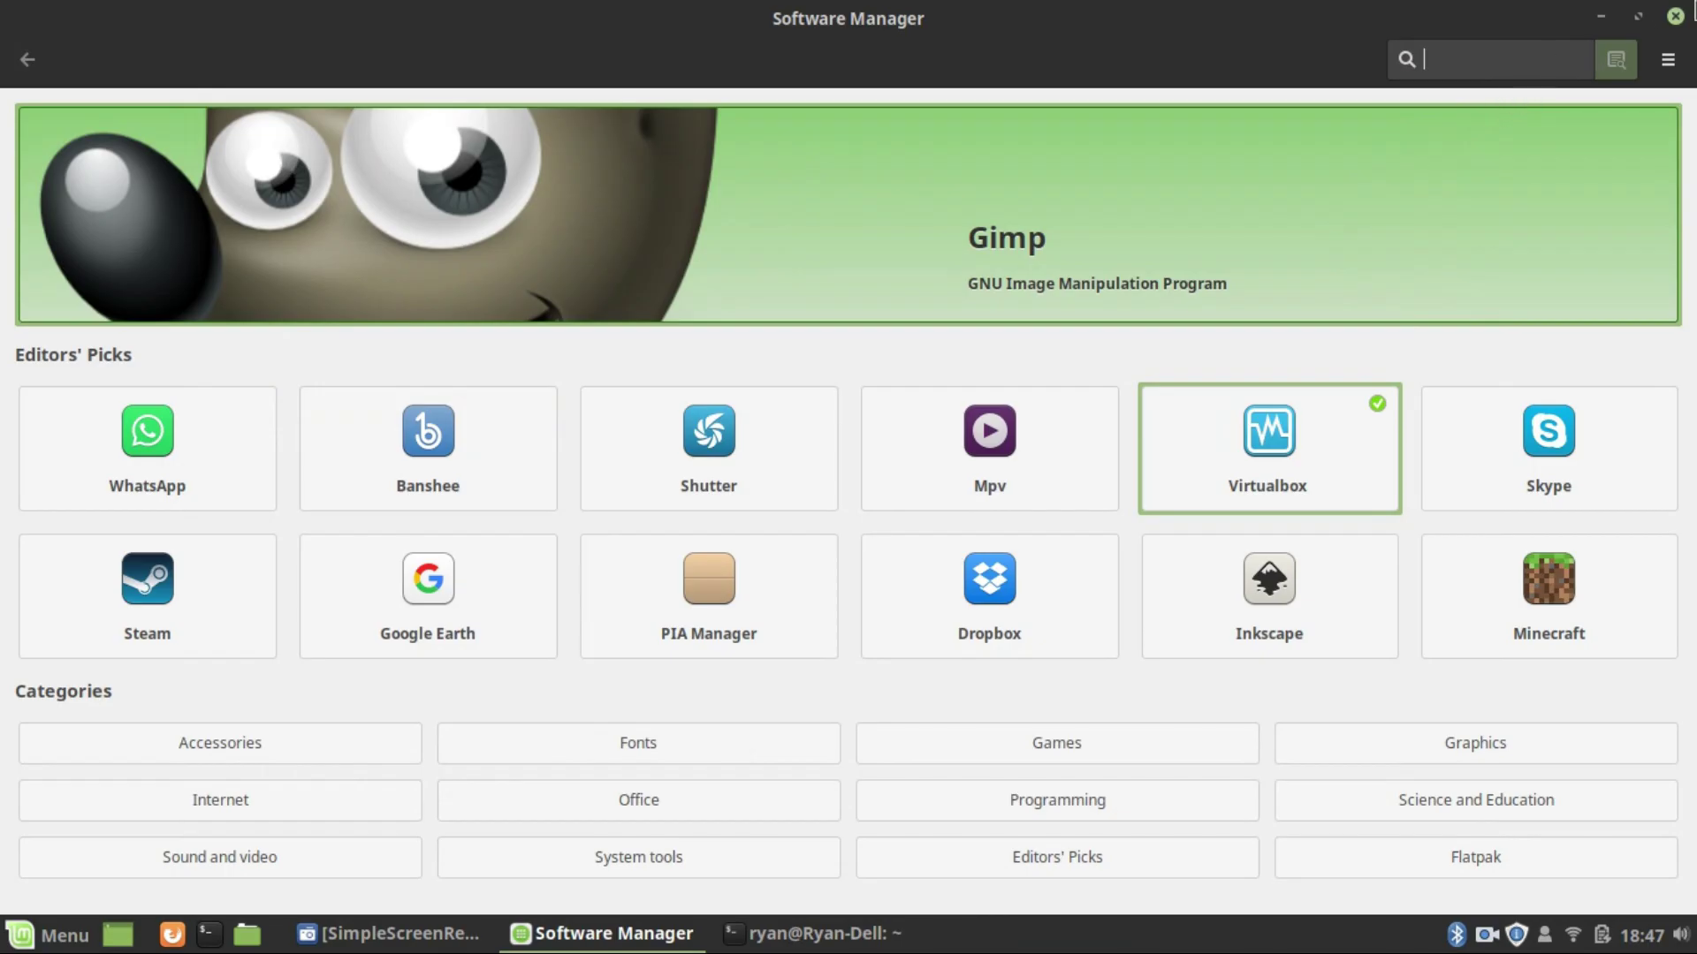
pyautogui.click(1675, 16)
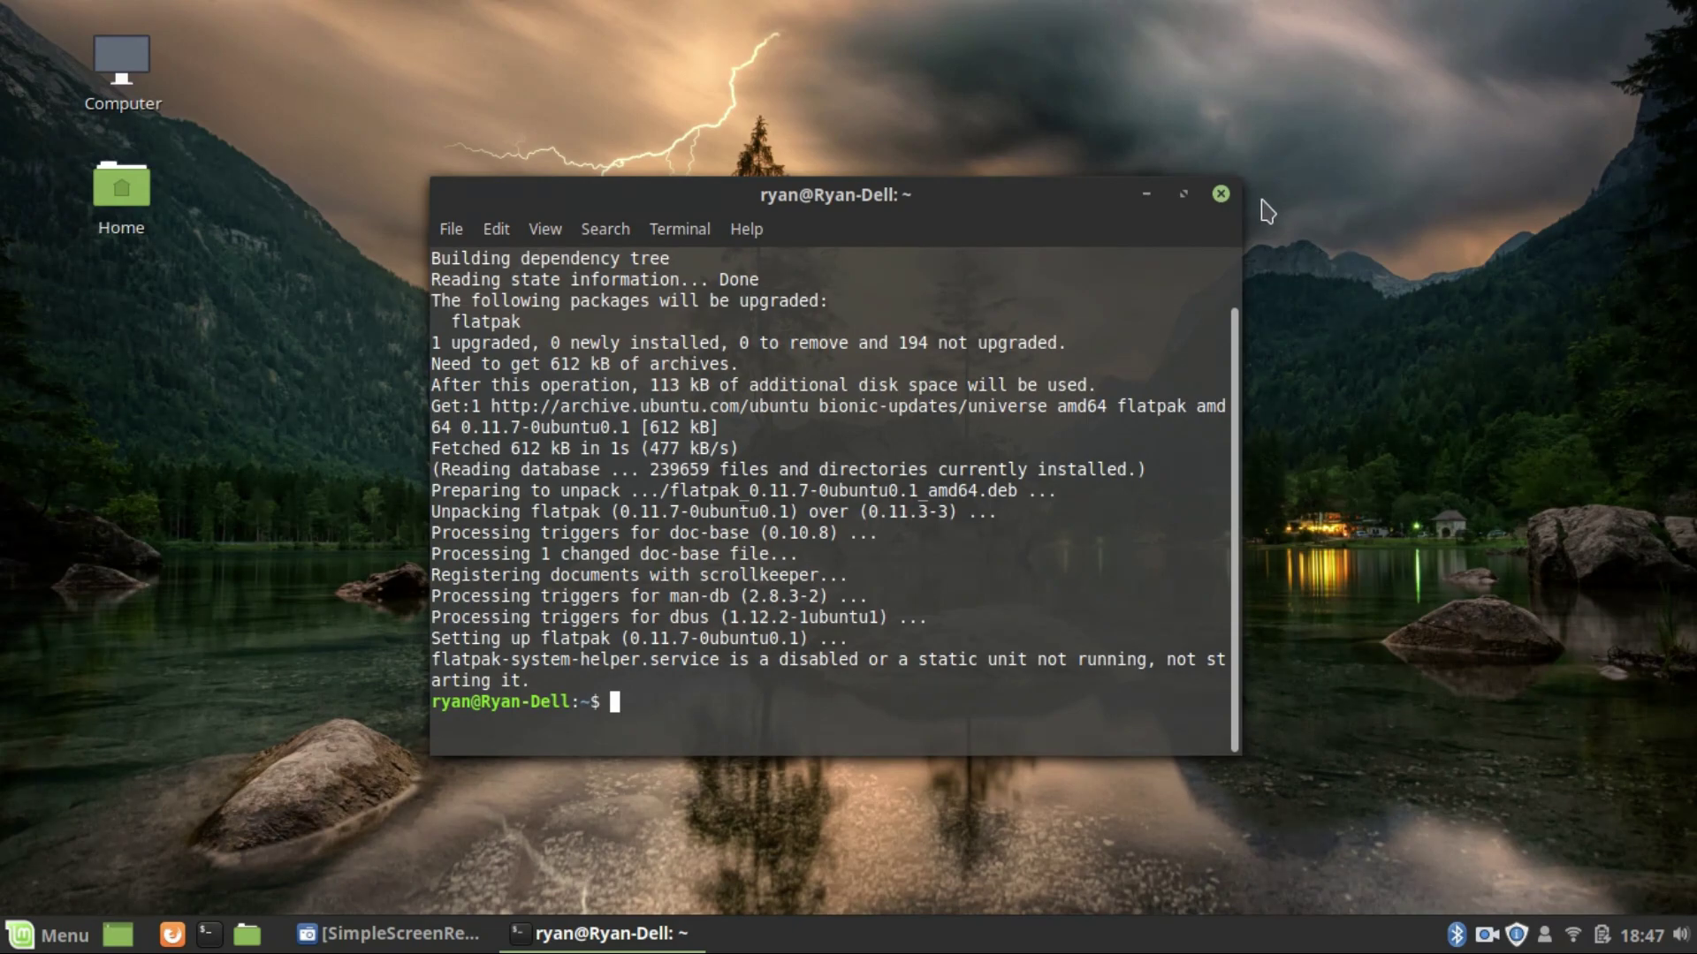
pyautogui.click(1219, 194)
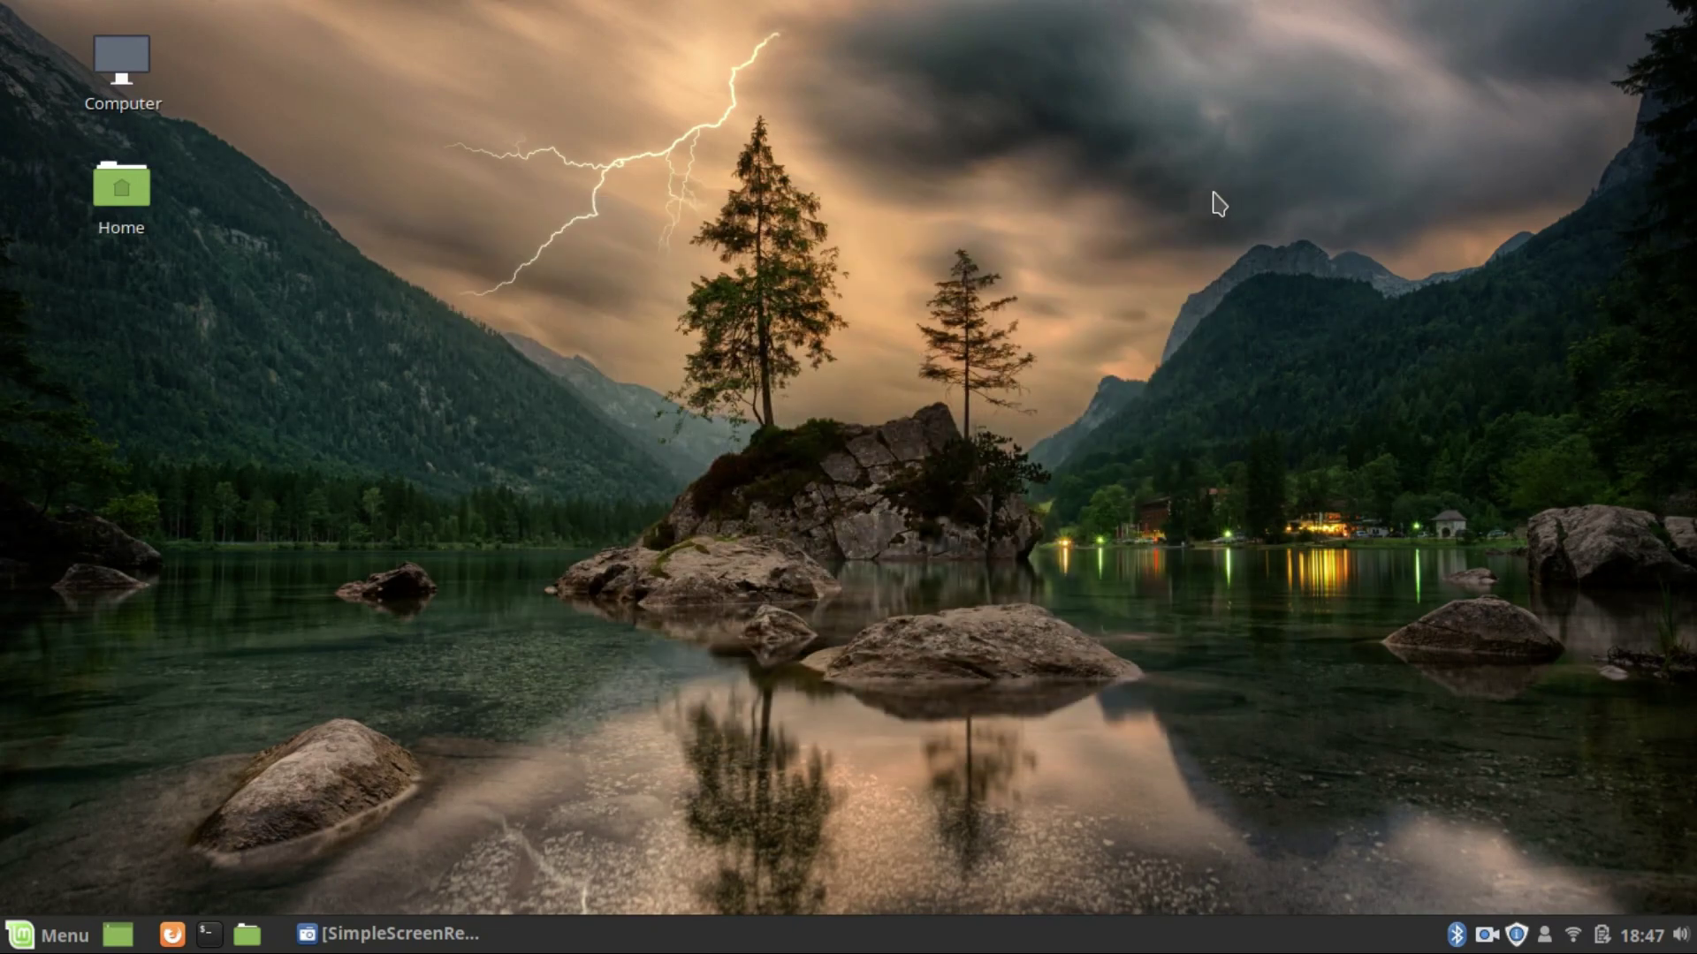